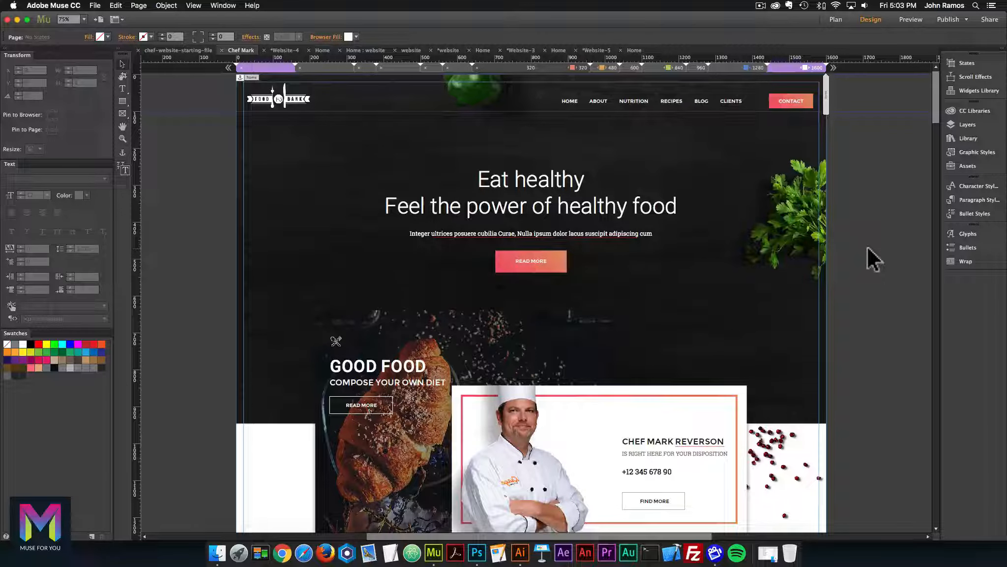
Step: Switch to Photoshop and view the Good Food area of Chef-Website.psd at 50% zoom
click(477, 551)
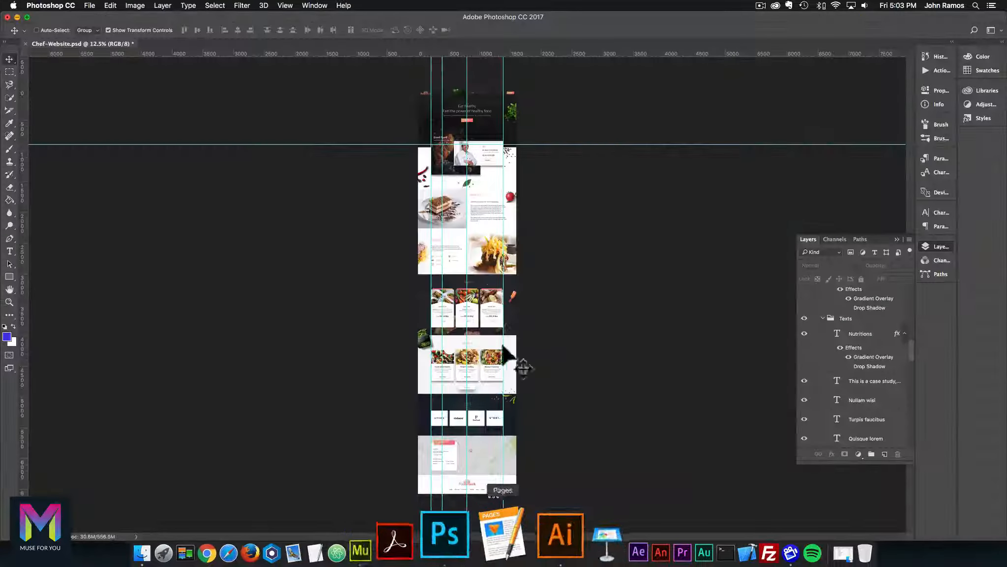
key(super)
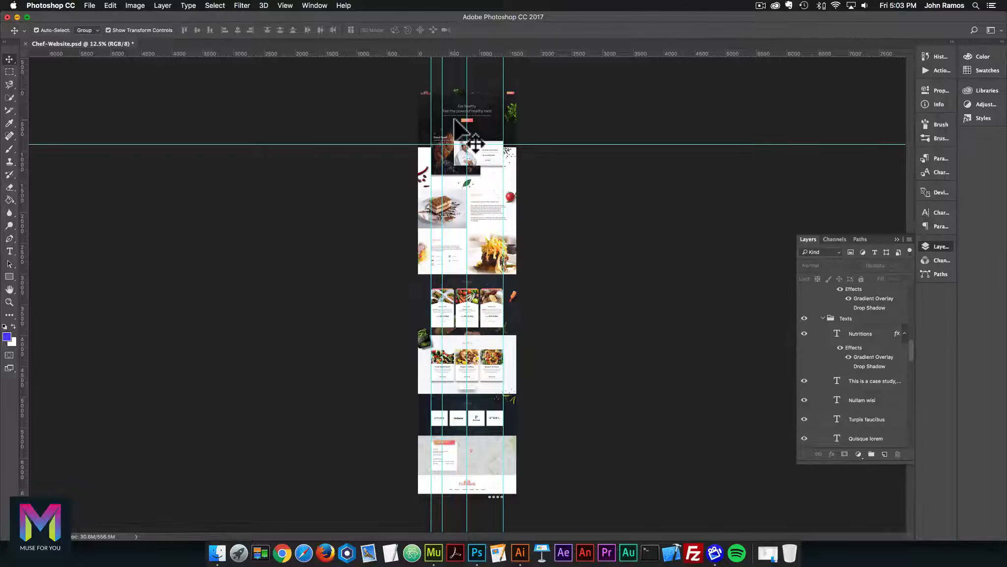
key(super+equal)
scroll(453, 126, up, 10)
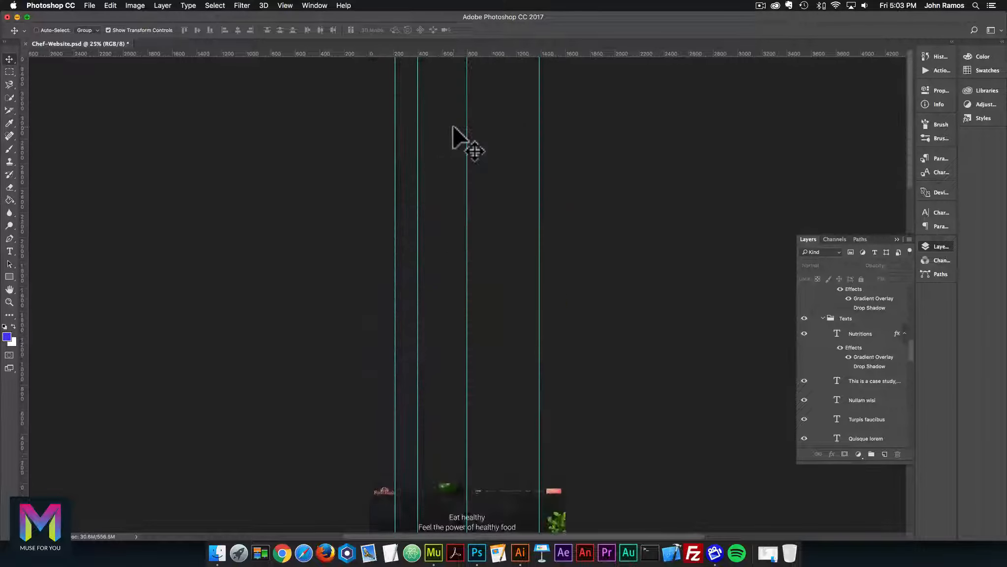
scroll(453, 127, down, 8)
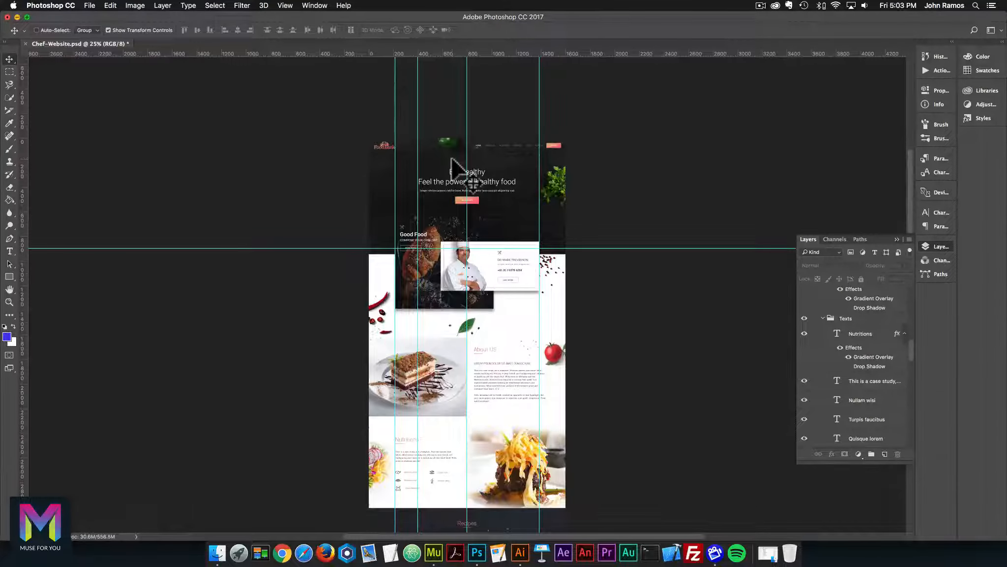
key(super+equal)
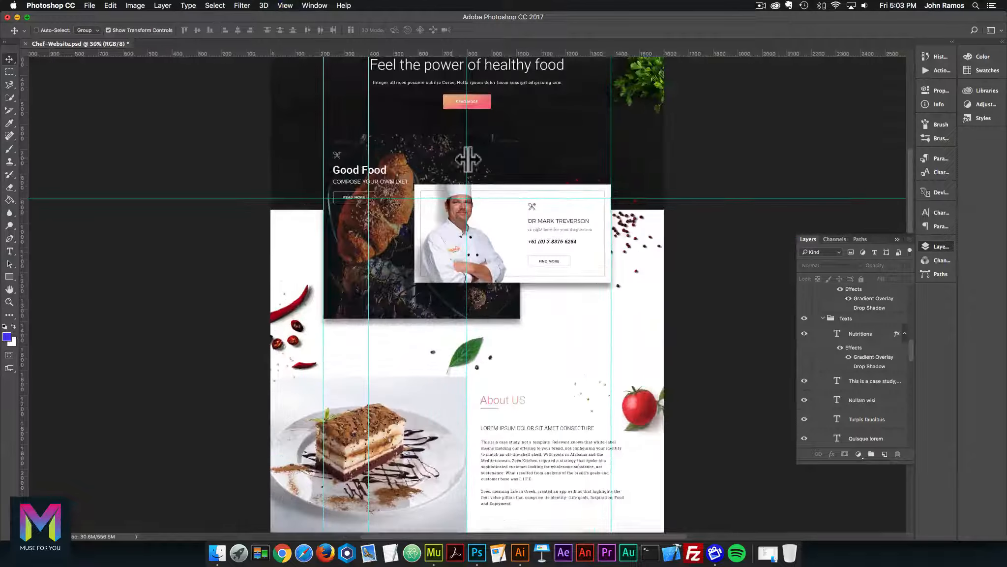
scroll(468, 158, up, 2)
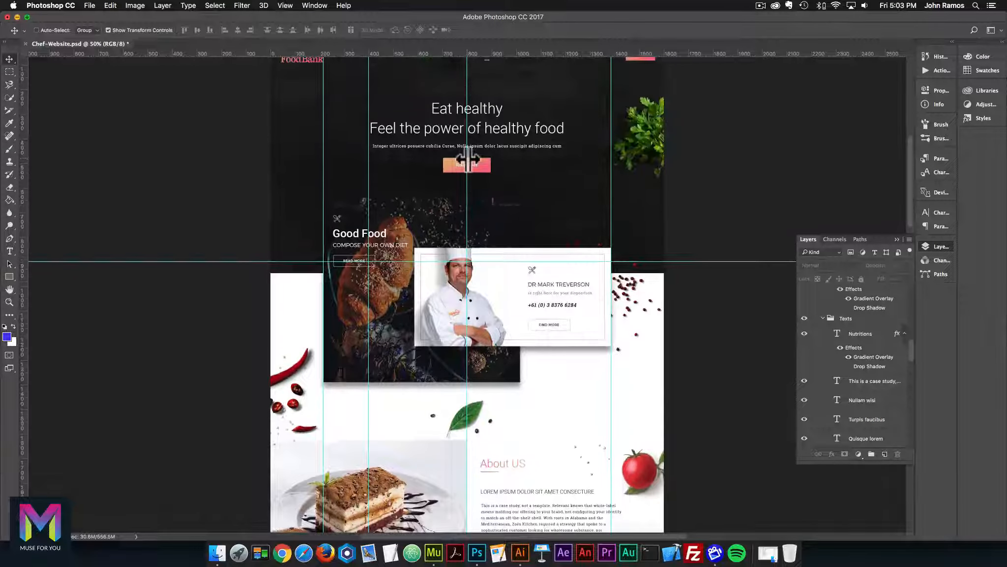
Step: Select the Rectangle 23 layer behind the Good Food image and show its live shape properties
right_click(433, 205)
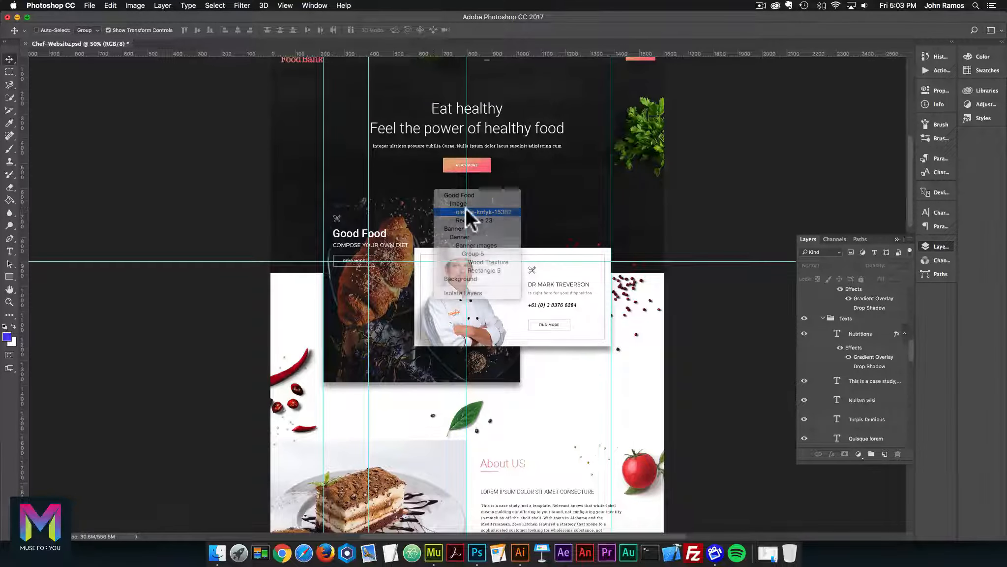
click(465, 212)
right_click(449, 203)
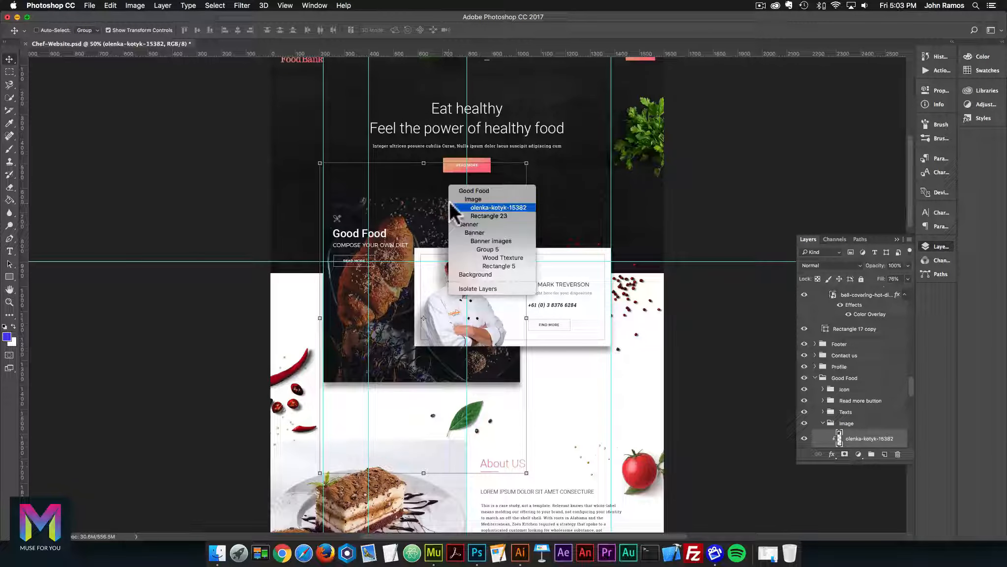
click(472, 214)
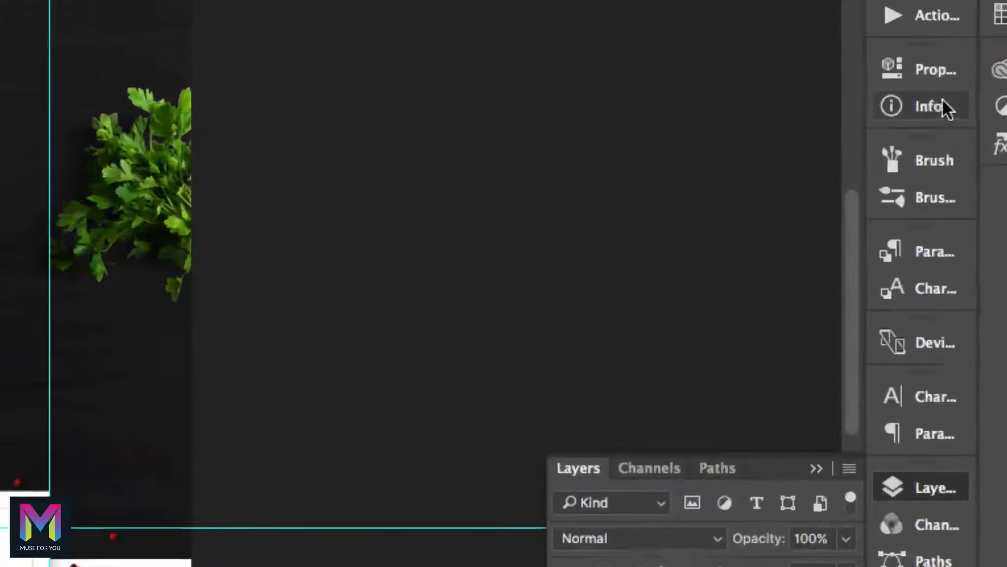
click(940, 103)
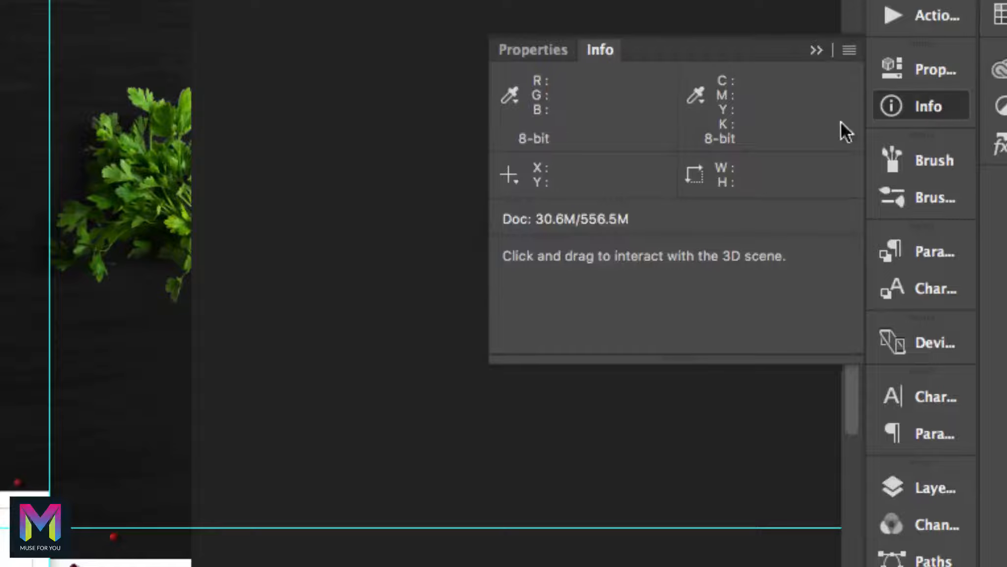
click(548, 48)
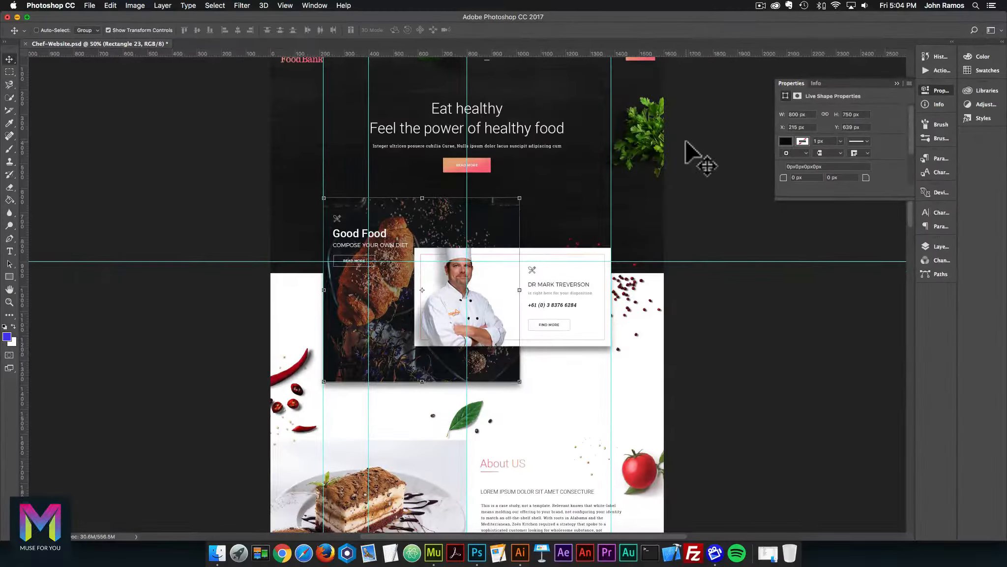
scroll(250, 209, up, 6)
scroll(685, 142, down, 6)
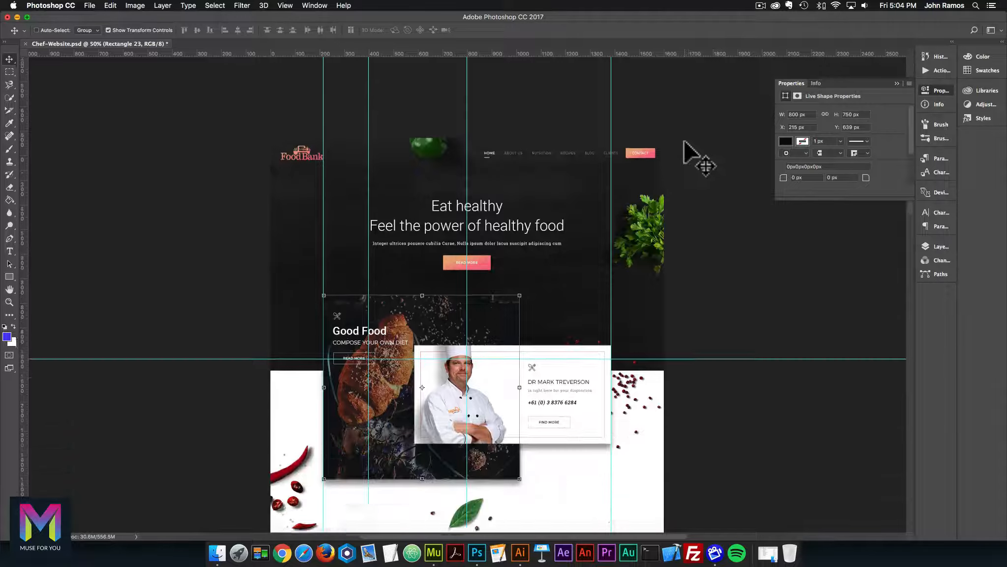
scroll(685, 143, down, 1)
scroll(671, 147, down, 2)
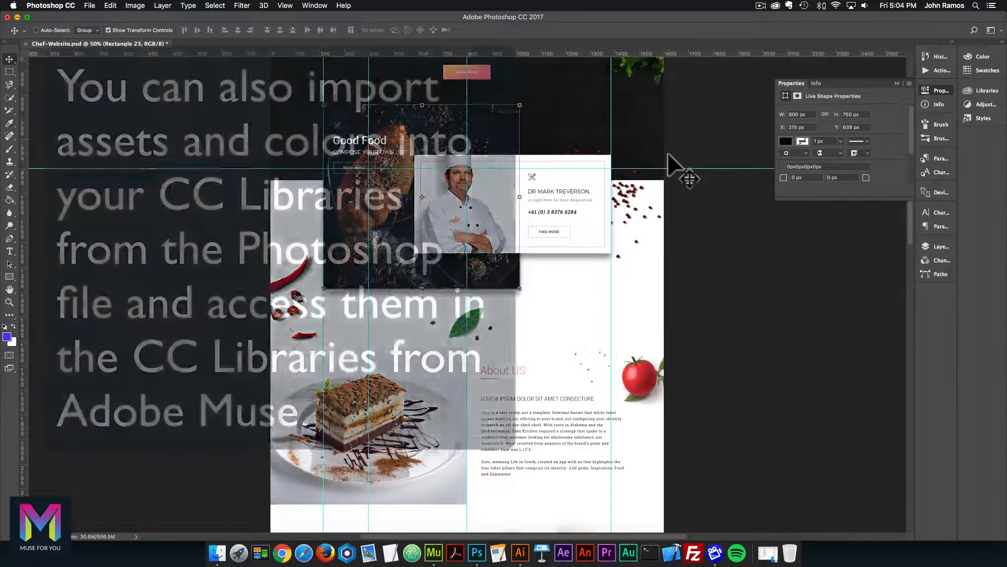
scroll(668, 155, up, 2)
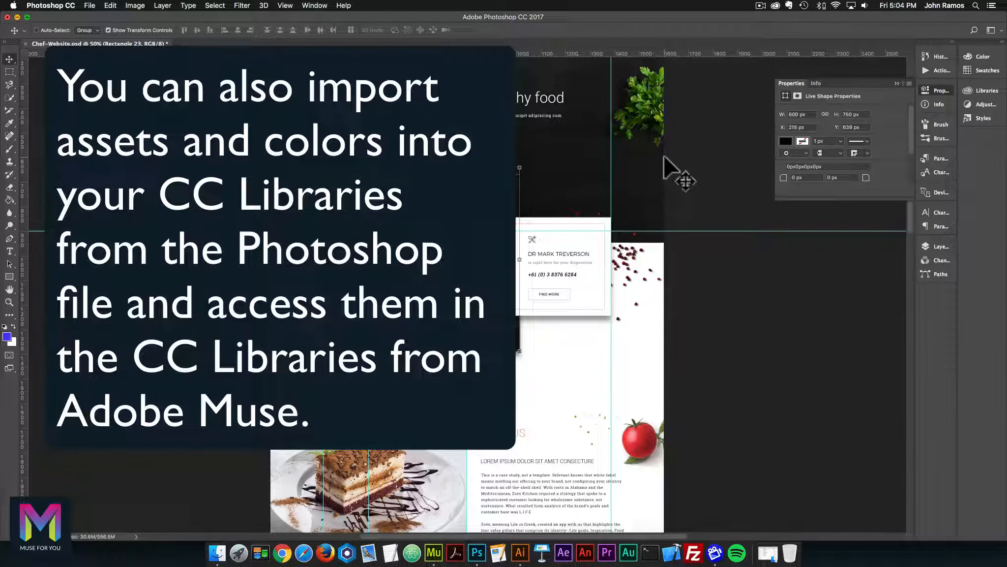
scroll(664, 157, up, 5)
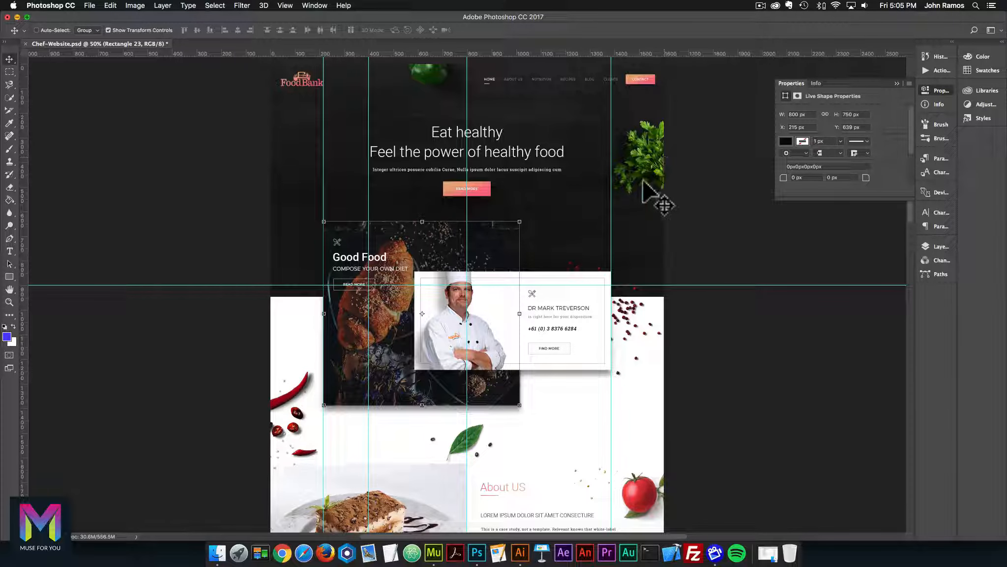
Step: Switch to Adobe Muse, show the site's assets list and start collecting all assets
click(434, 552)
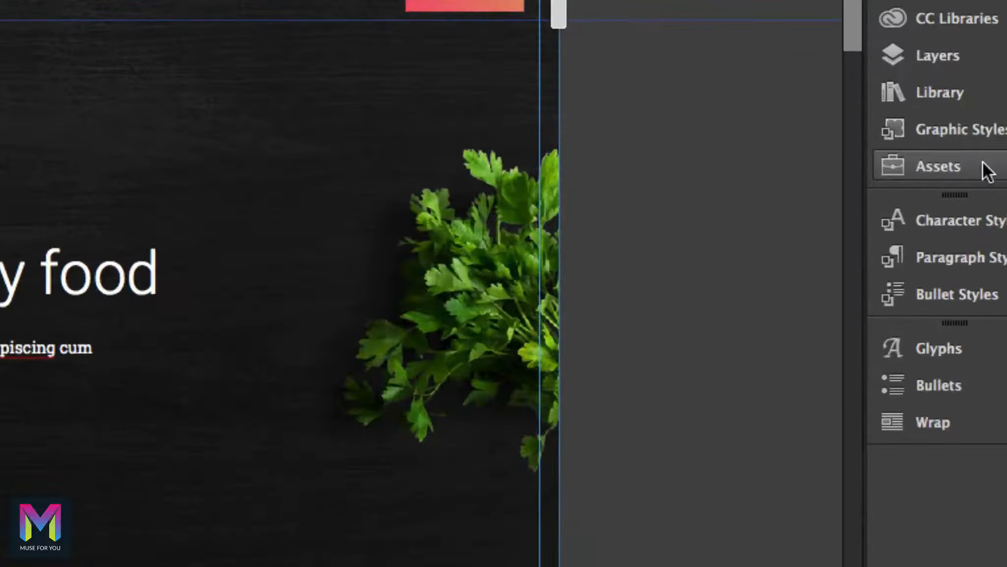
click(983, 163)
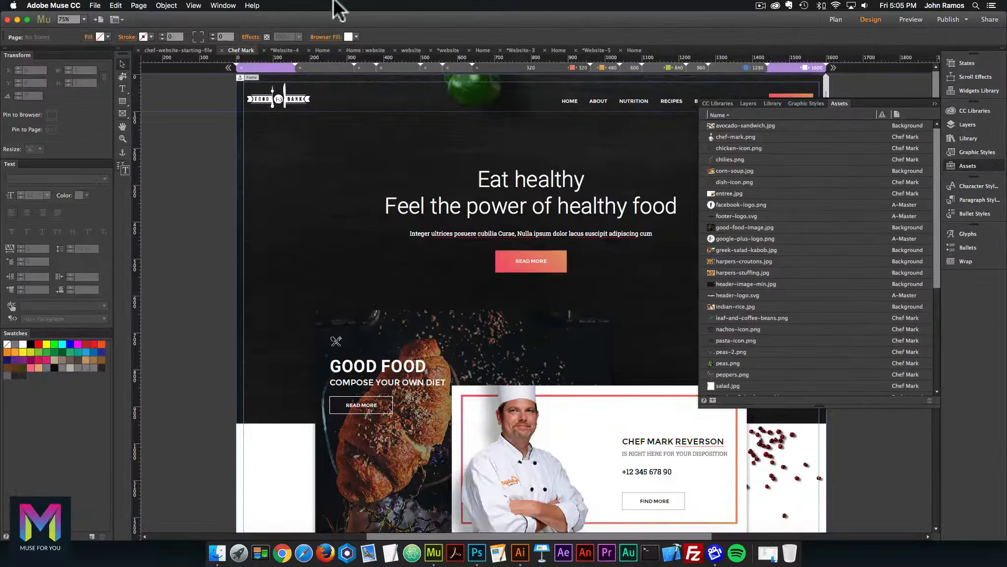
click(228, 5)
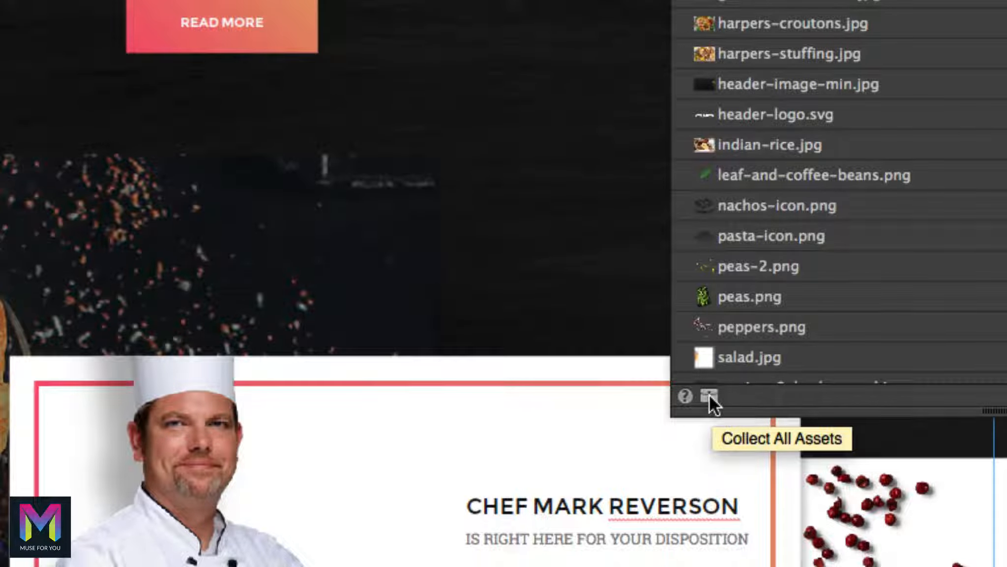
click(710, 395)
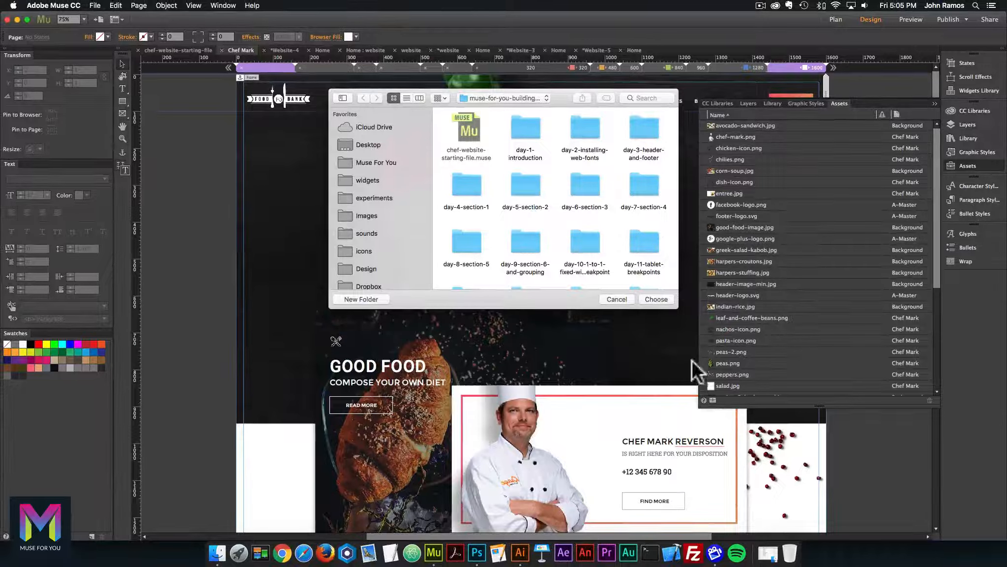
Step: List the destination folders sorted by name and open the day-17-summary folder
click(405, 97)
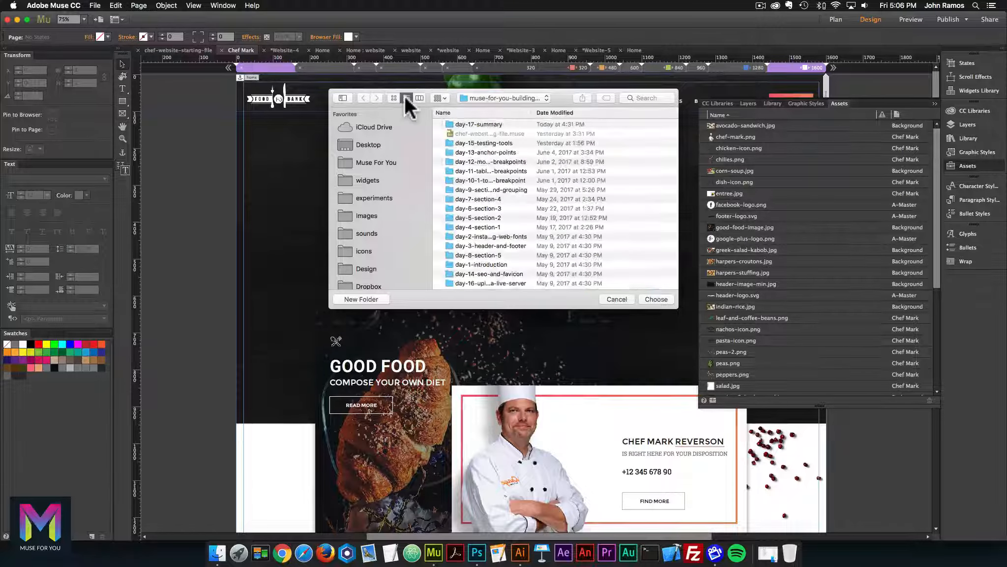
drag(678, 309, 765, 391)
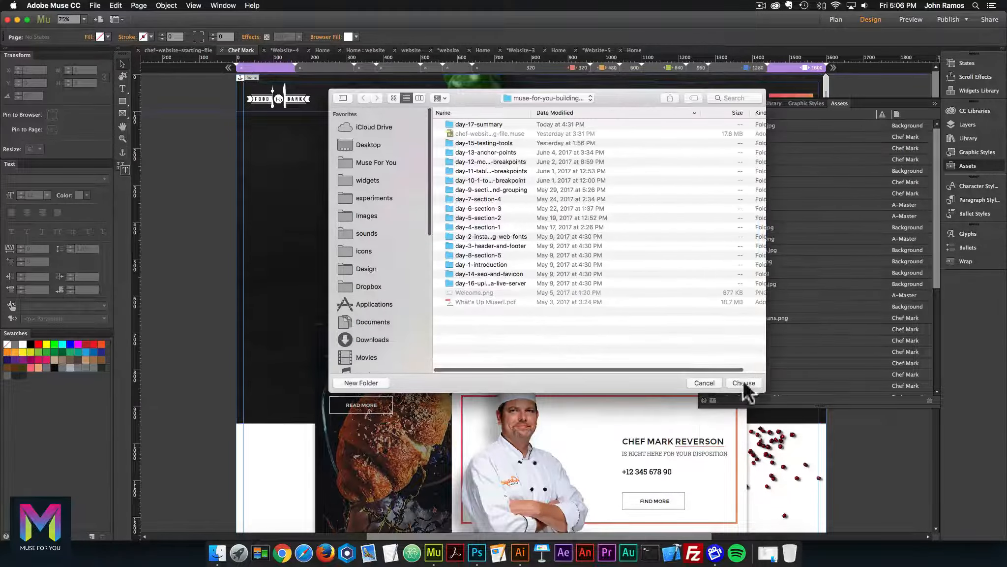
click(501, 112)
click(472, 282)
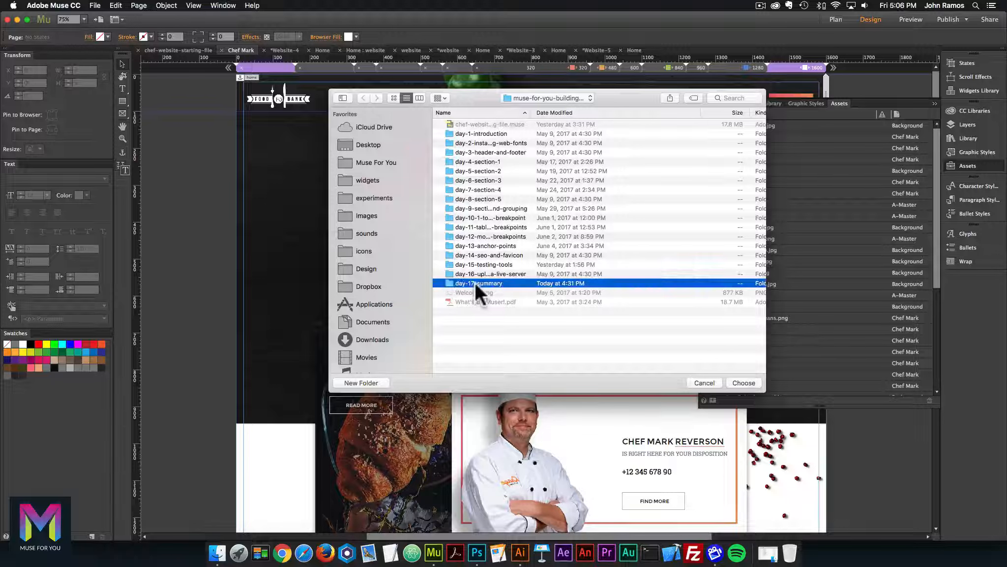
double_click(485, 282)
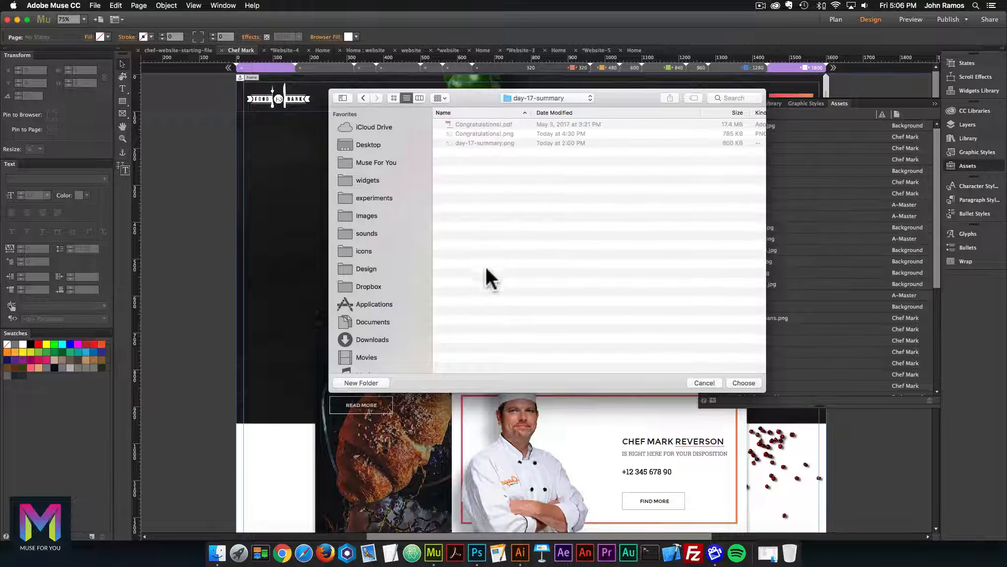
Step: Create a folder named assets in day-17-summary and collect all the site's assets into it
click(368, 383)
text(assets)
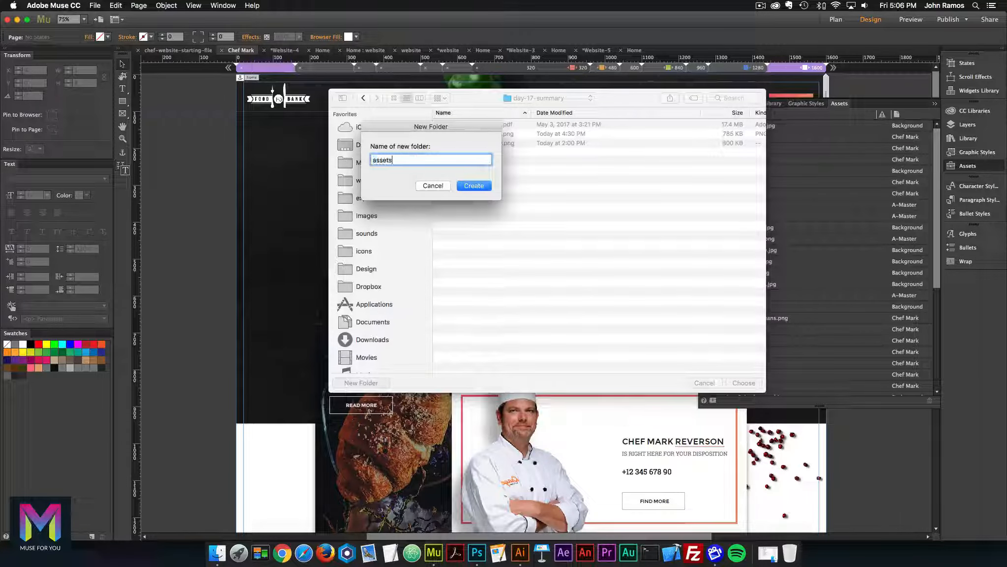
click(473, 183)
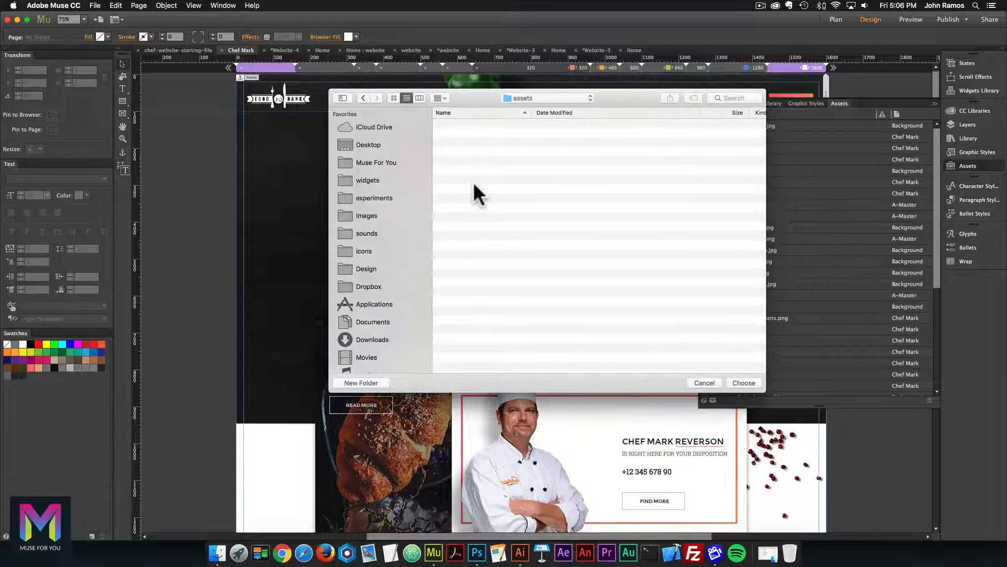
click(743, 382)
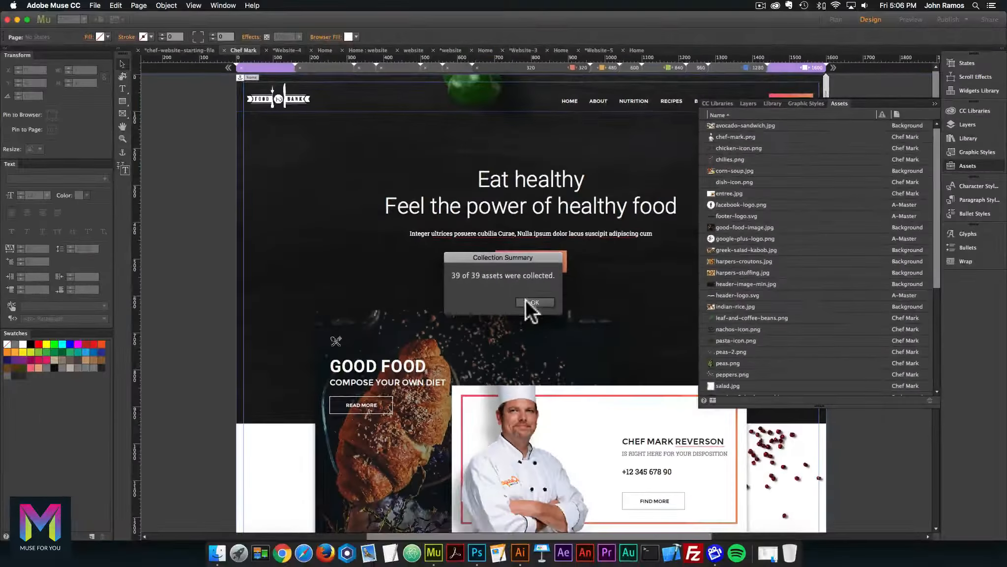
click(528, 301)
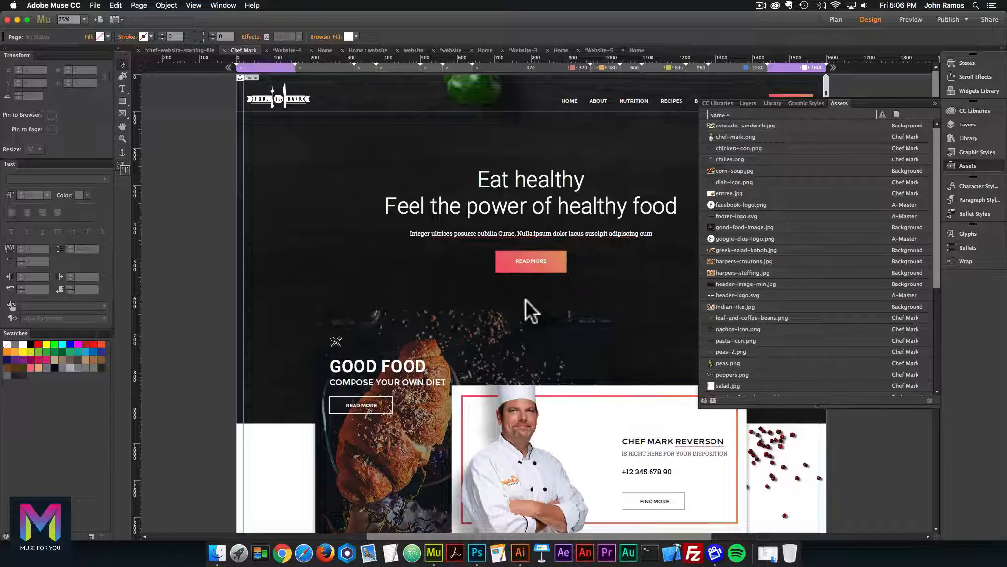
Step: Switch to Finder, look through the collected files in the assets folder of day-17-summary, and return to Adobe Muse
click(214, 553)
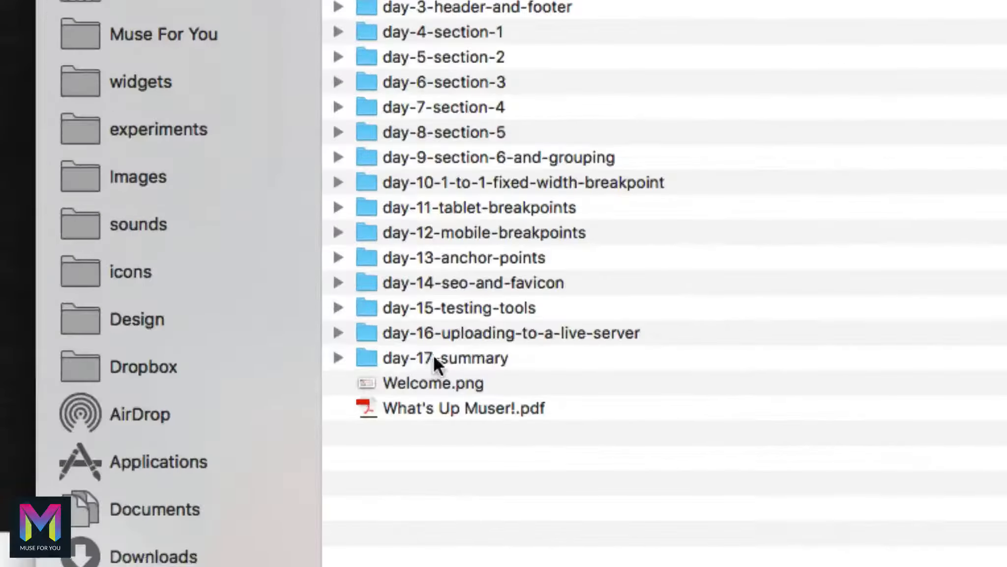
click(426, 358)
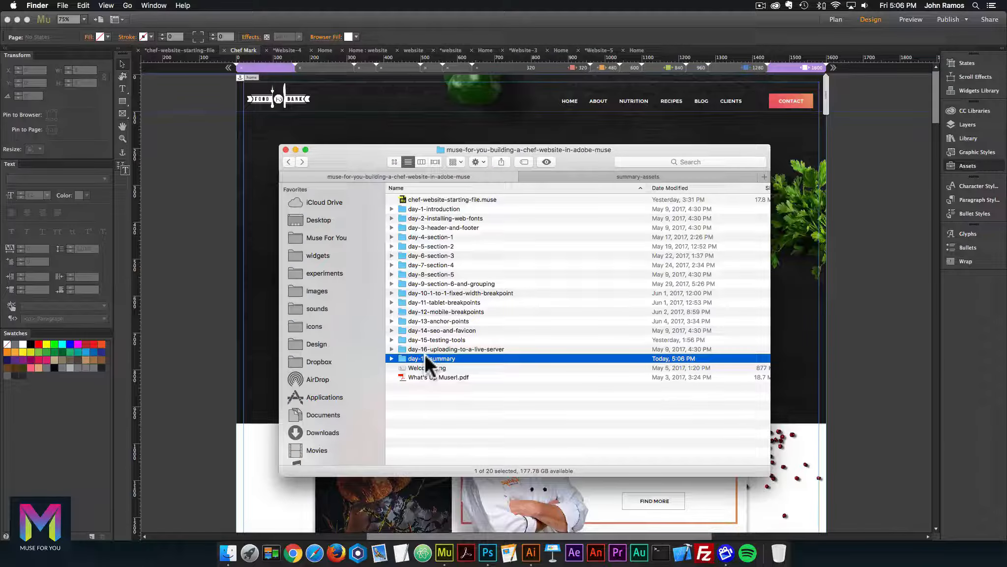
double_click(433, 358)
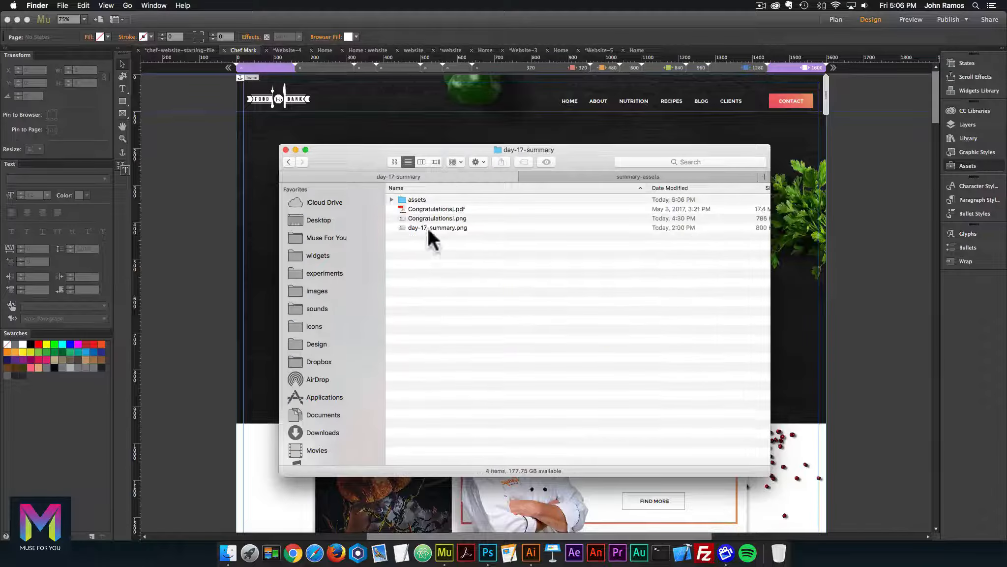
click(410, 196)
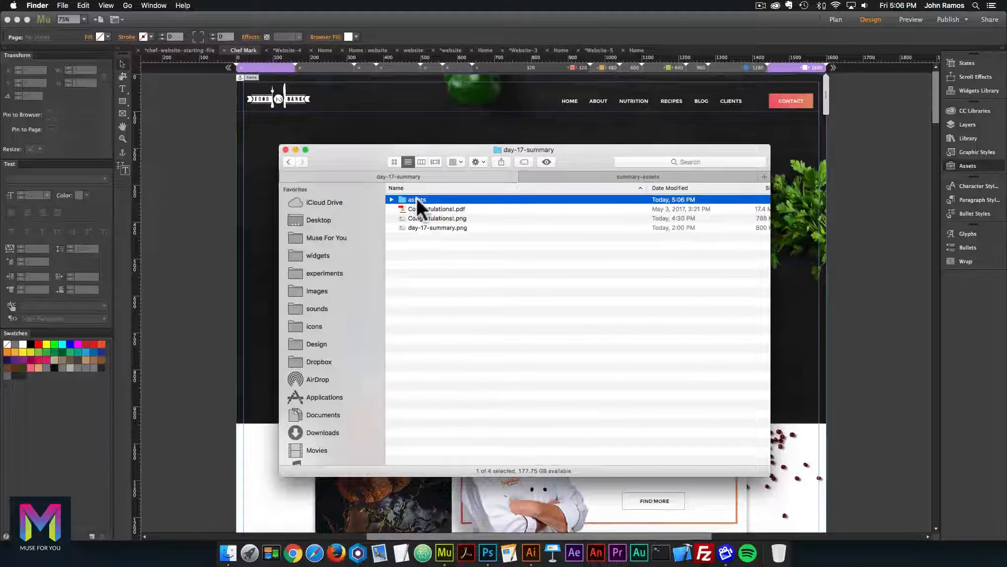
double_click(414, 197)
scroll(425, 328, down, 10)
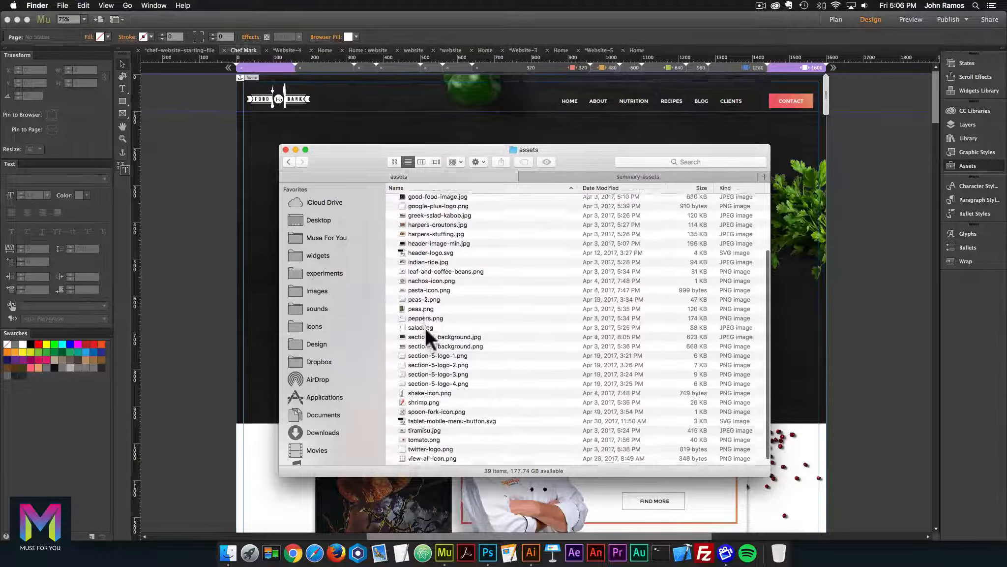
scroll(424, 328, up, 6)
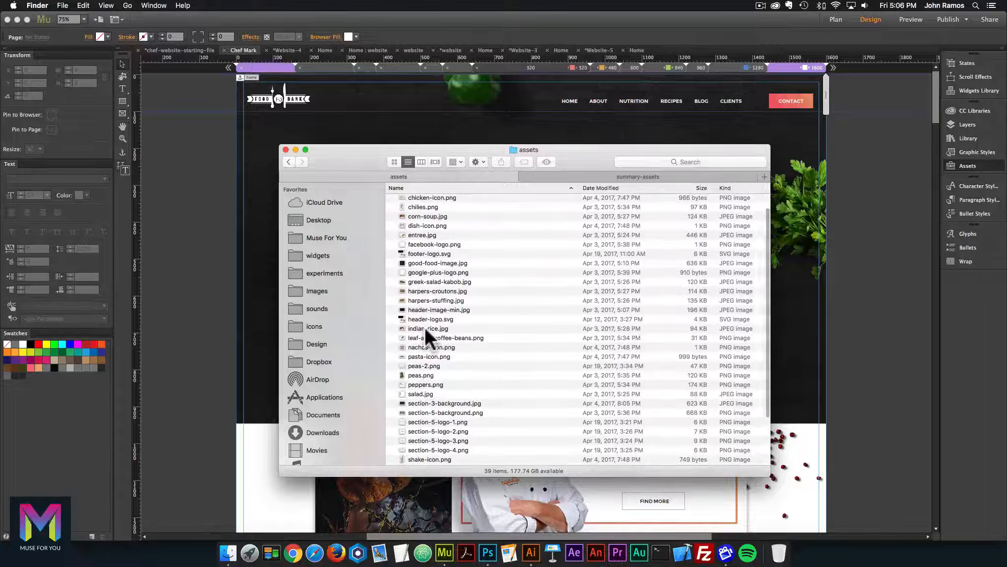
scroll(424, 327, up, 3)
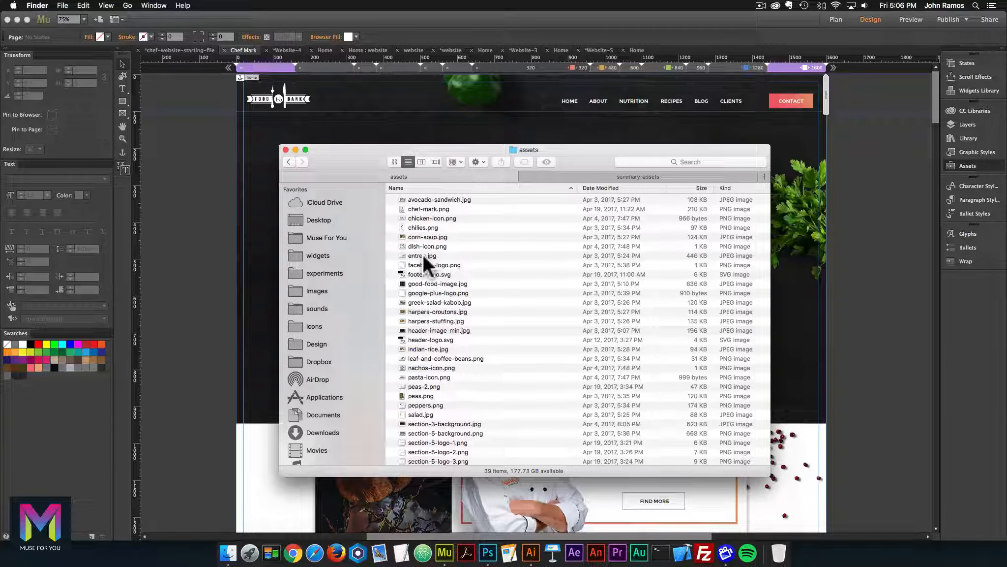
click(335, 25)
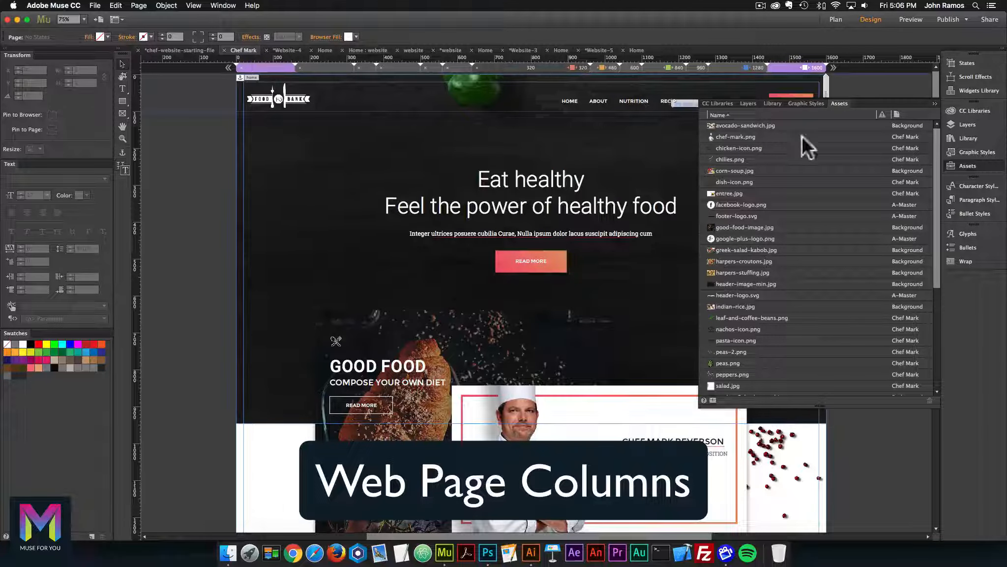
Step: Hide the assets list, open the Site Properties and look over the layout, content and advanced settings
click(968, 166)
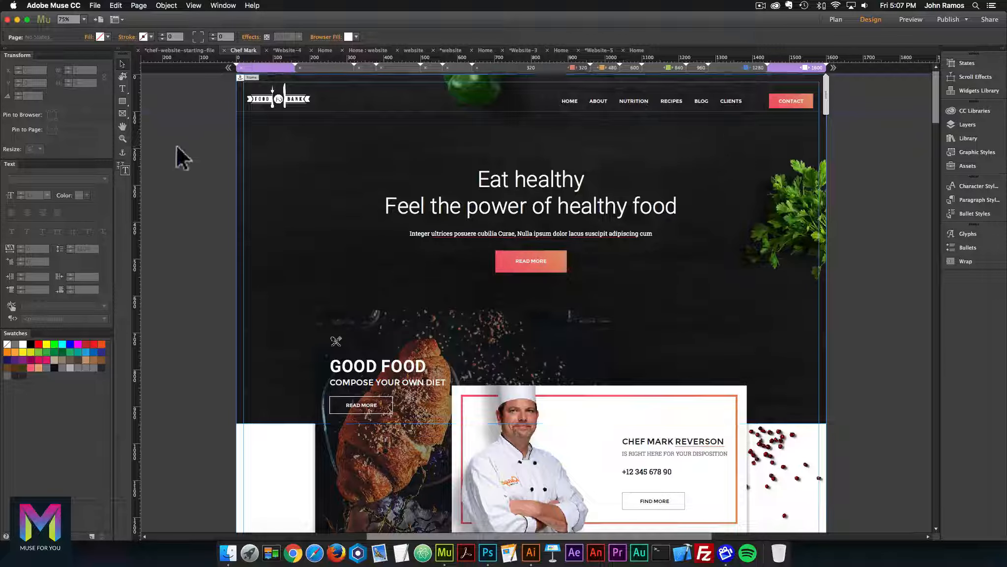
click(95, 5)
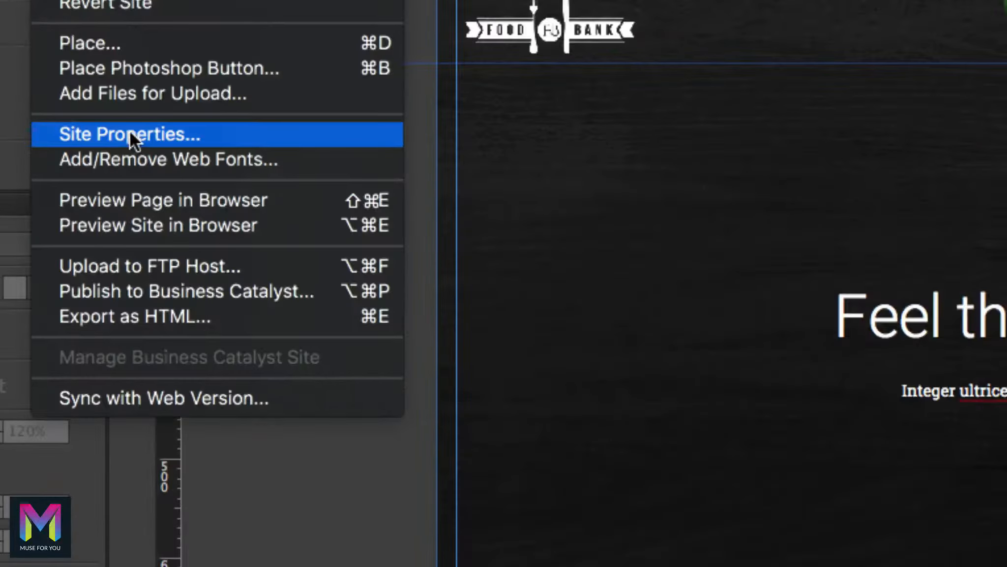
click(130, 135)
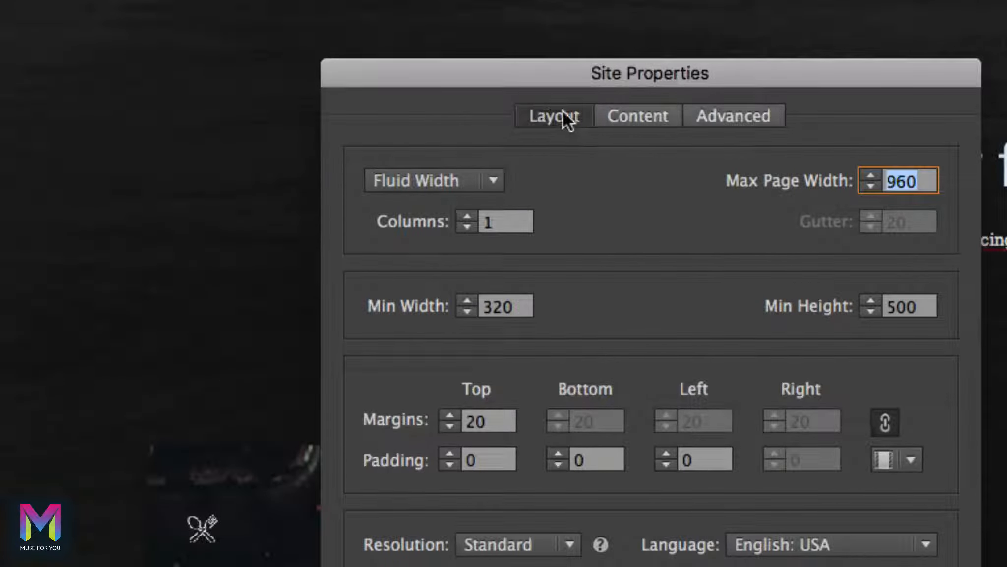
click(658, 117)
click(739, 115)
click(562, 119)
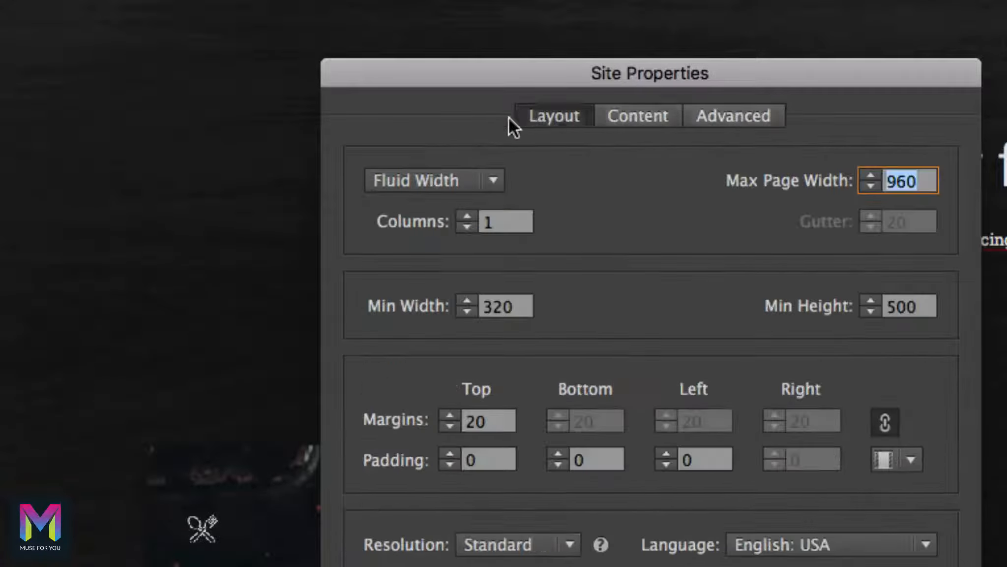
Step: Set the site's layout to 12 columns and close the Site Properties
click(464, 216)
click(464, 217)
click(465, 216)
click(465, 217)
click(464, 216)
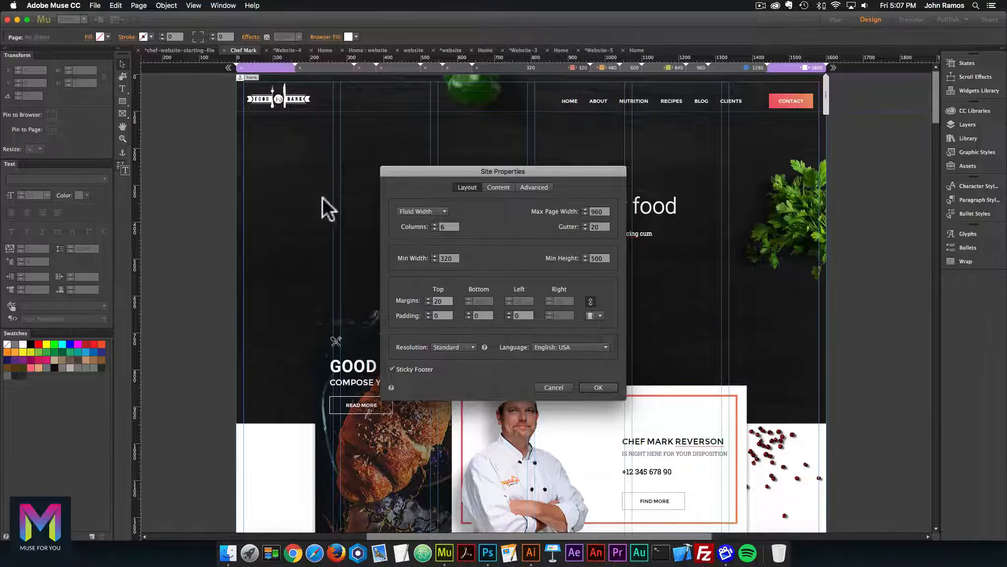
click(435, 224)
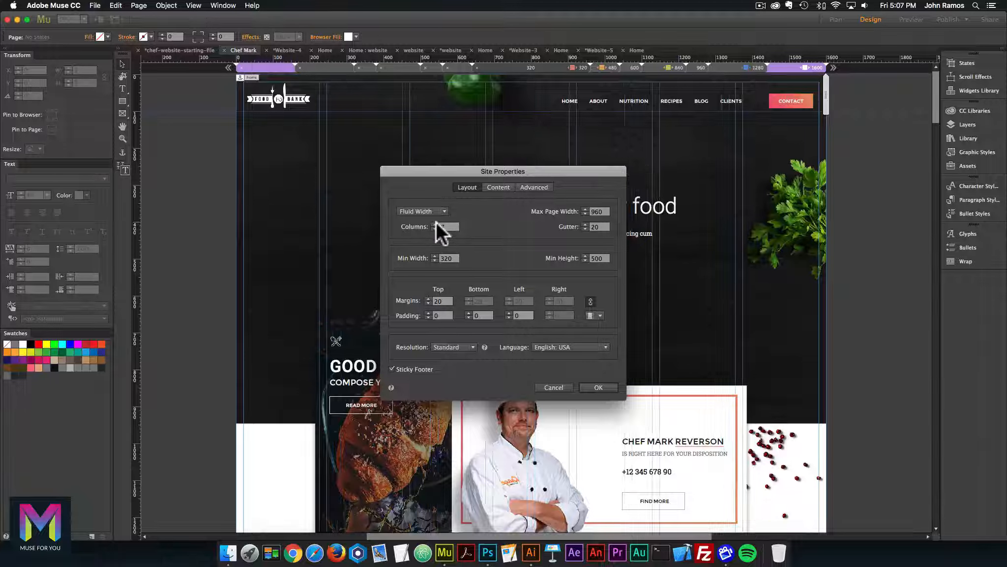
click(434, 224)
click(435, 223)
click(434, 223)
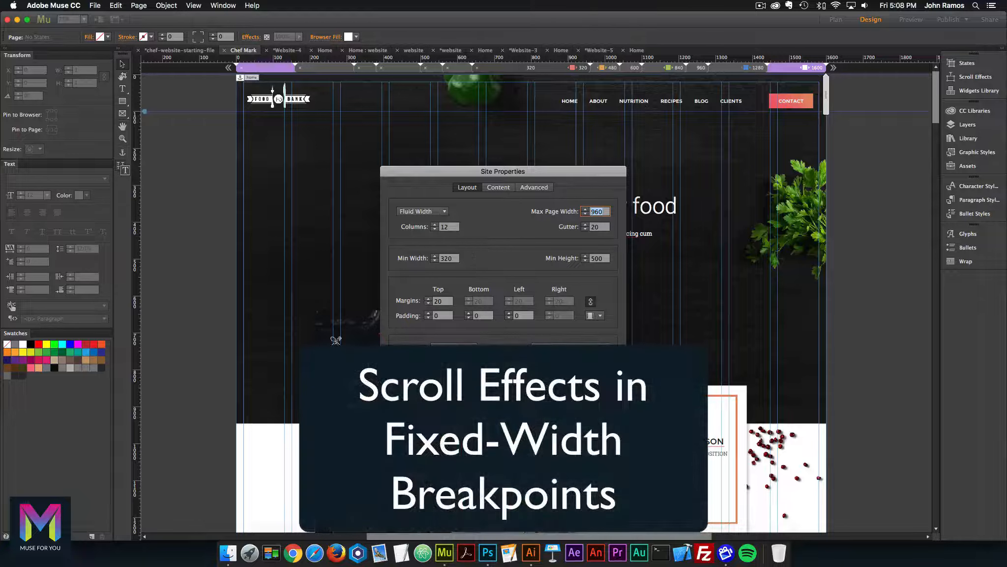
key(Escape)
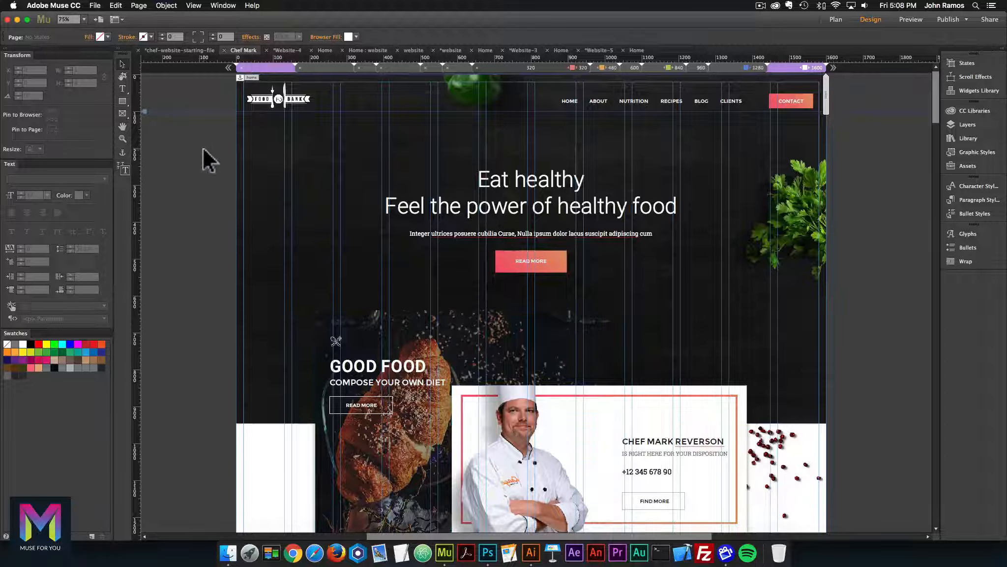
Step: Create a new site with the default properties and open its Home page for design
click(95, 5)
click(99, 17)
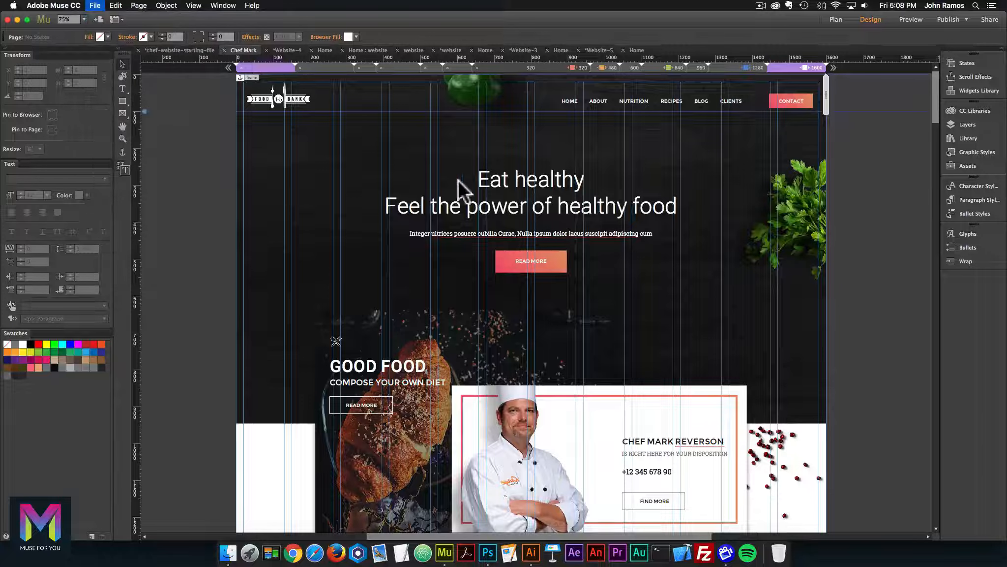
click(598, 319)
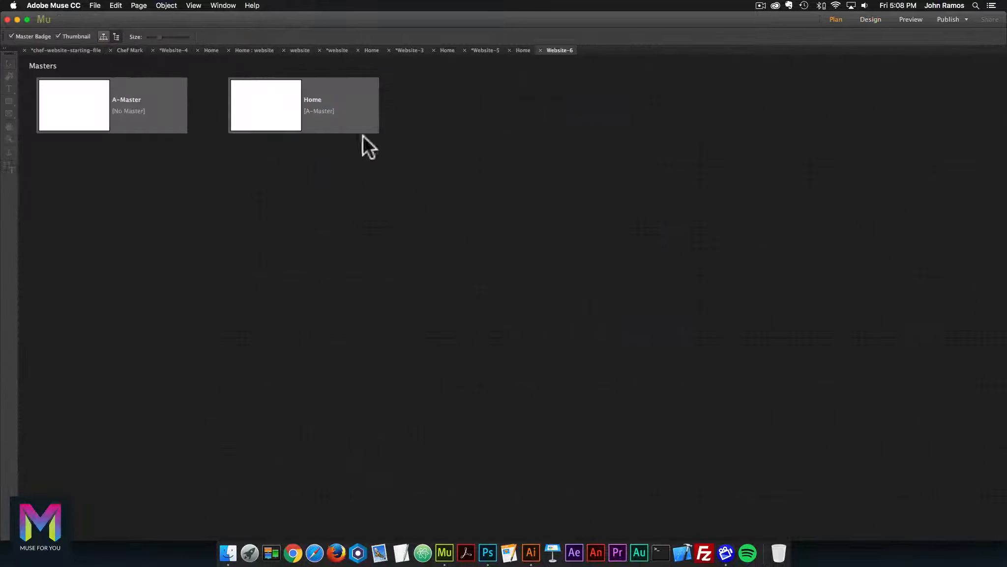
double_click(277, 117)
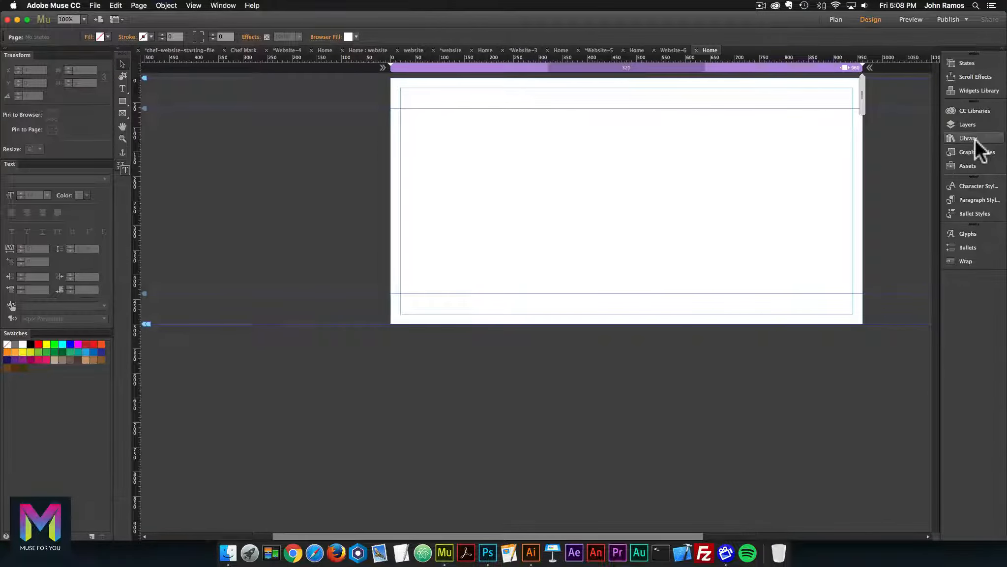
Step: Draw a full-width rectangle about 960 by 452 px at the top of the page and fill it with header-image-min.jpg
click(122, 100)
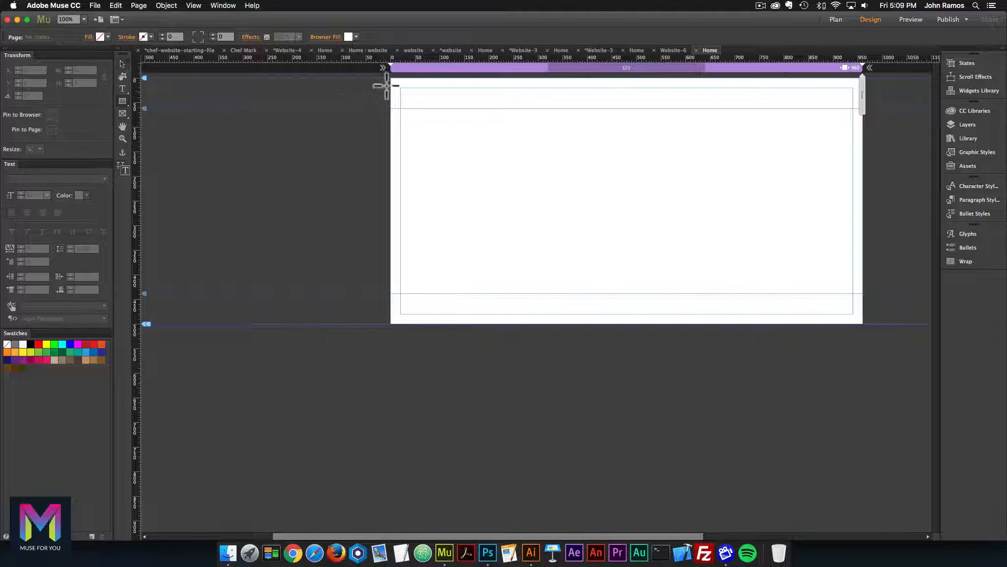
drag(390, 78, 862, 300)
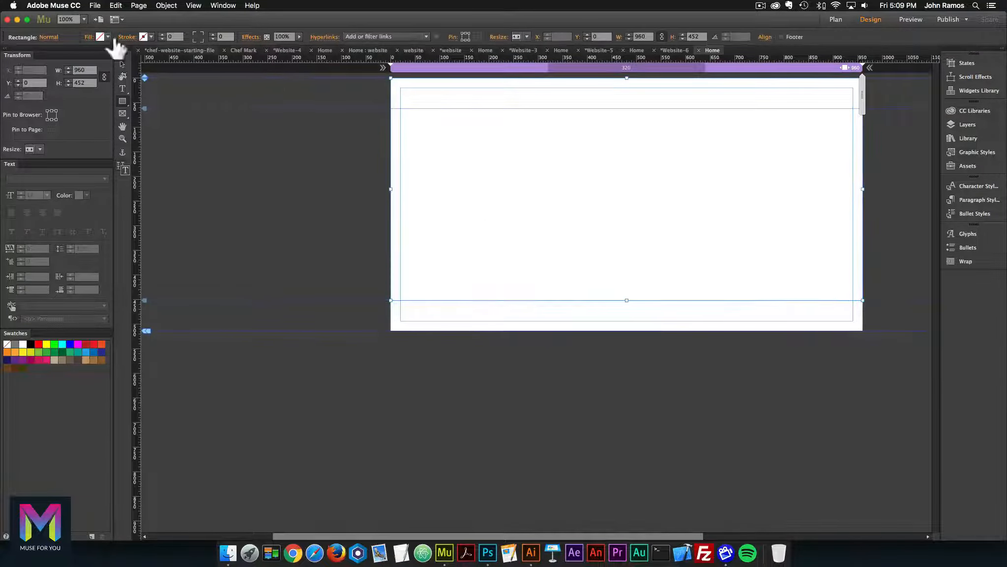
click(101, 37)
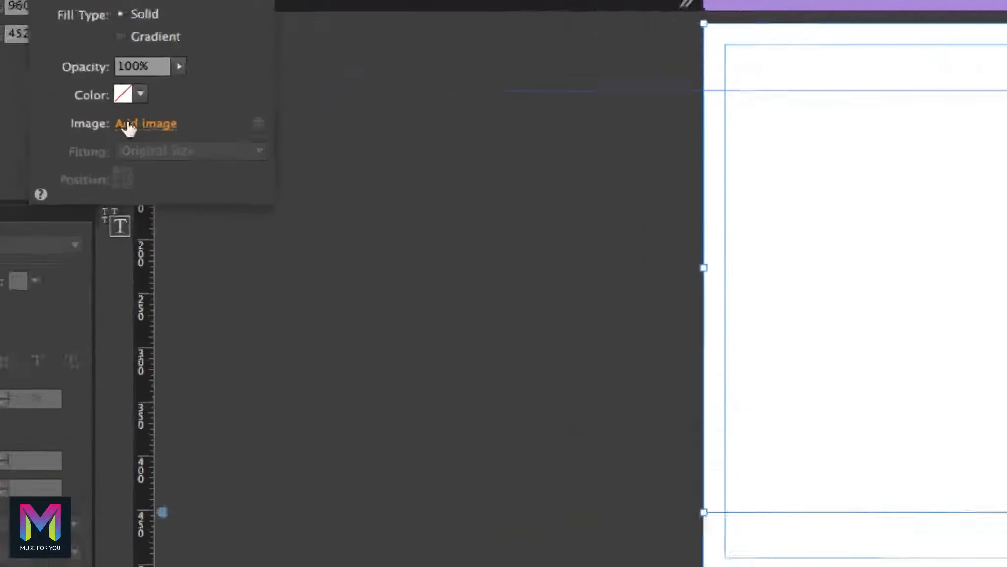
click(127, 123)
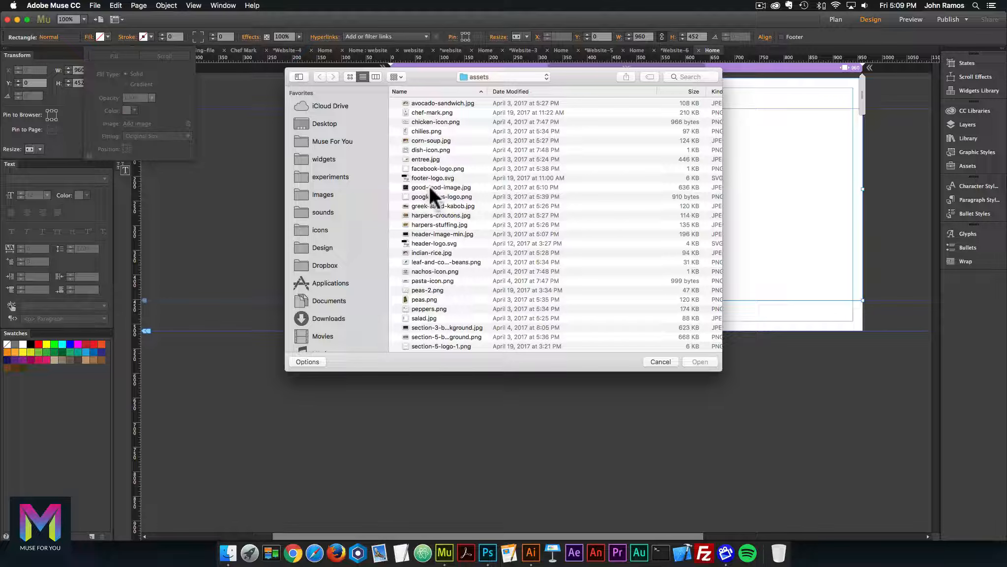
click(429, 186)
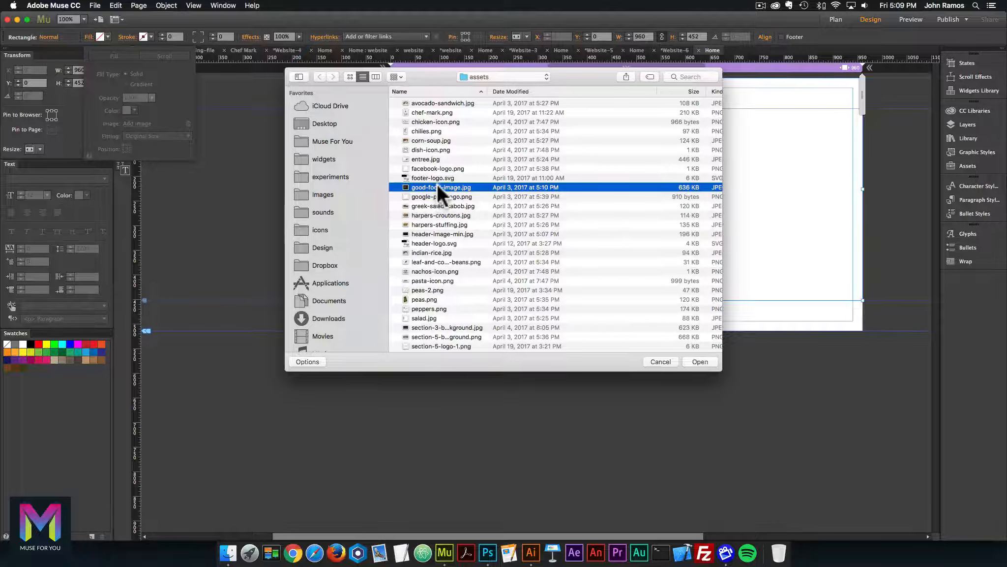
click(350, 77)
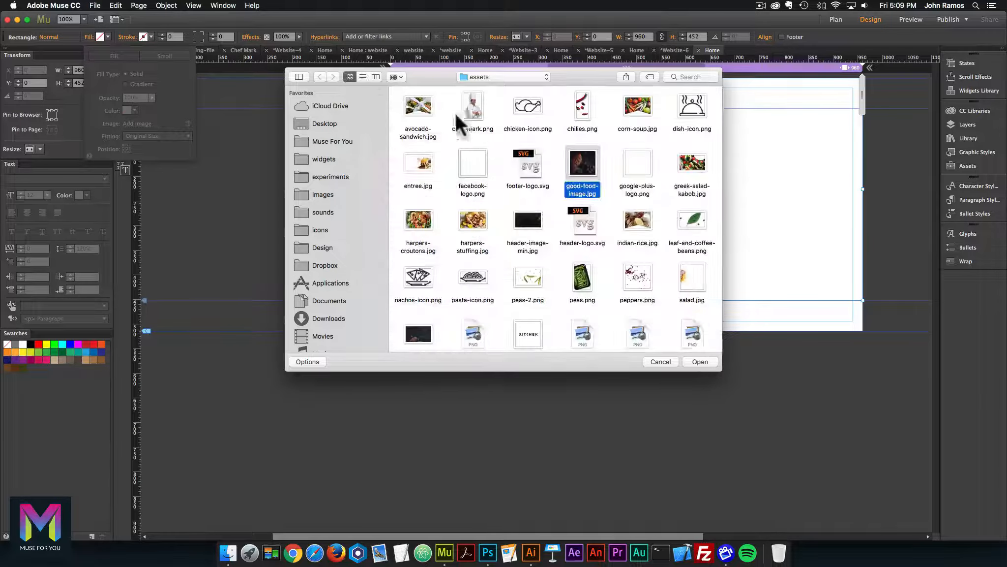
scroll(564, 161, down, 3)
double_click(529, 209)
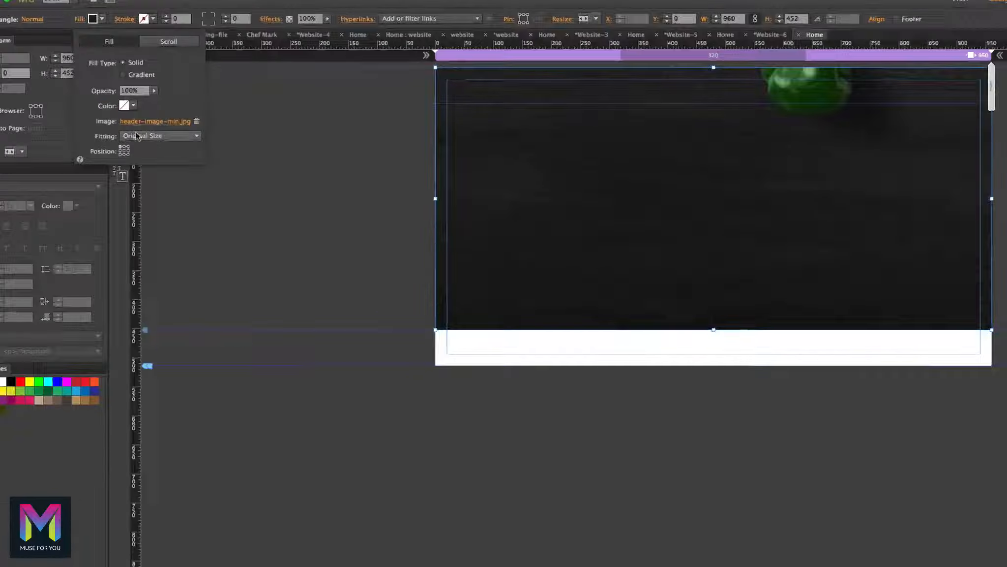
Step: Set the header rectangle's image fitting to Scale to Fill and return to the Selection tool
click(138, 136)
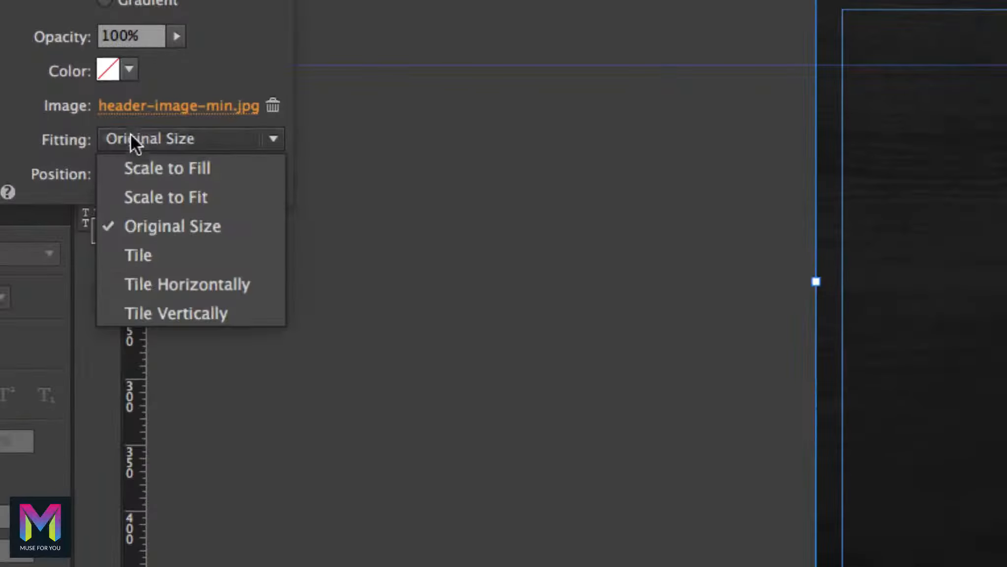
click(140, 146)
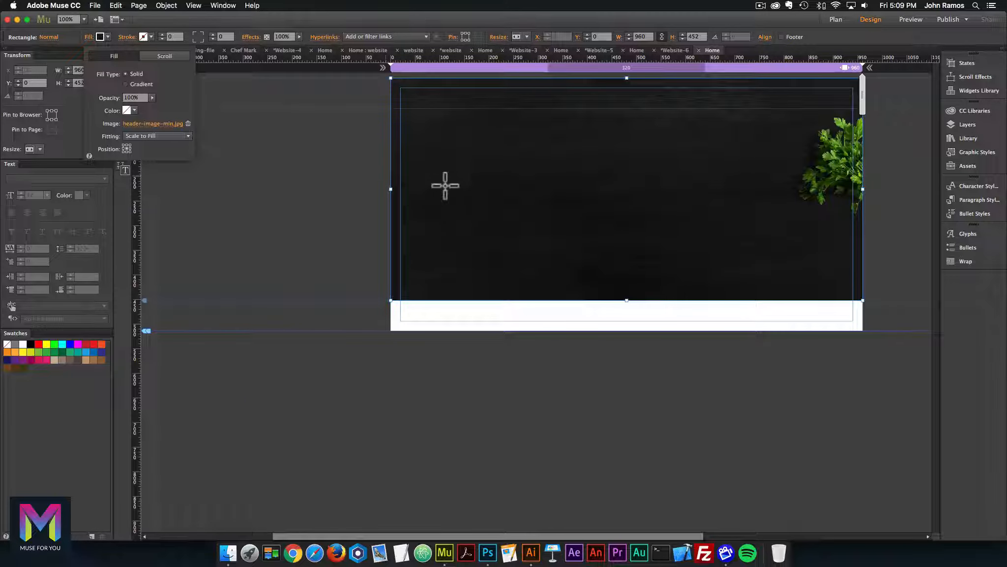
click(423, 131)
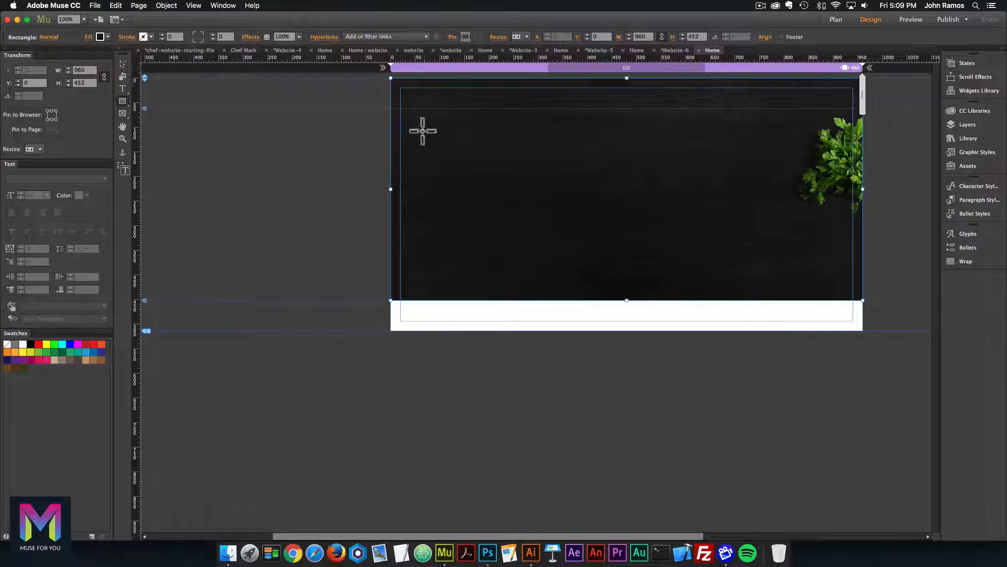
click(121, 63)
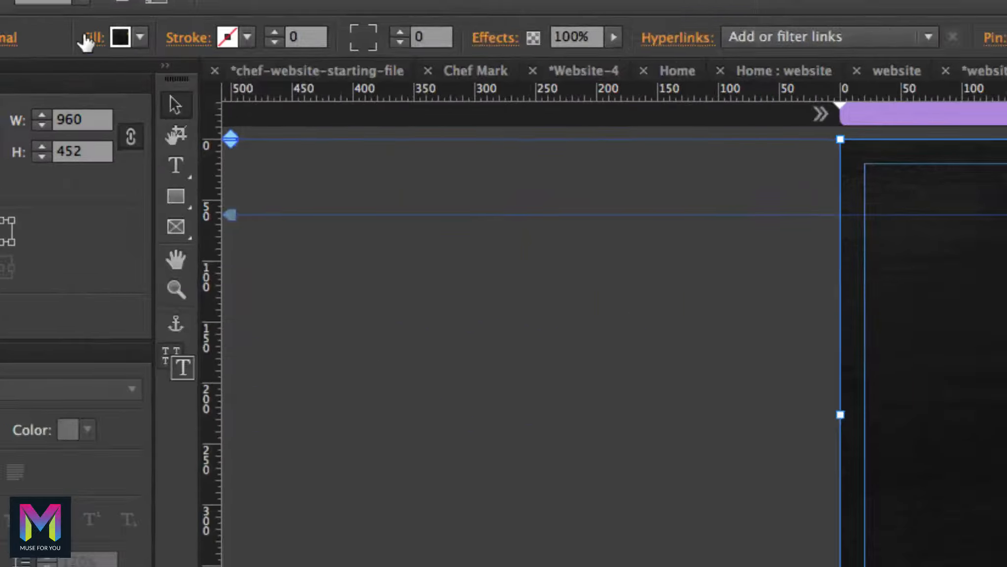
Step: Check whether the header rectangle's fill scrolling and general Scroll Effects options are available at the current breakpoint
click(86, 38)
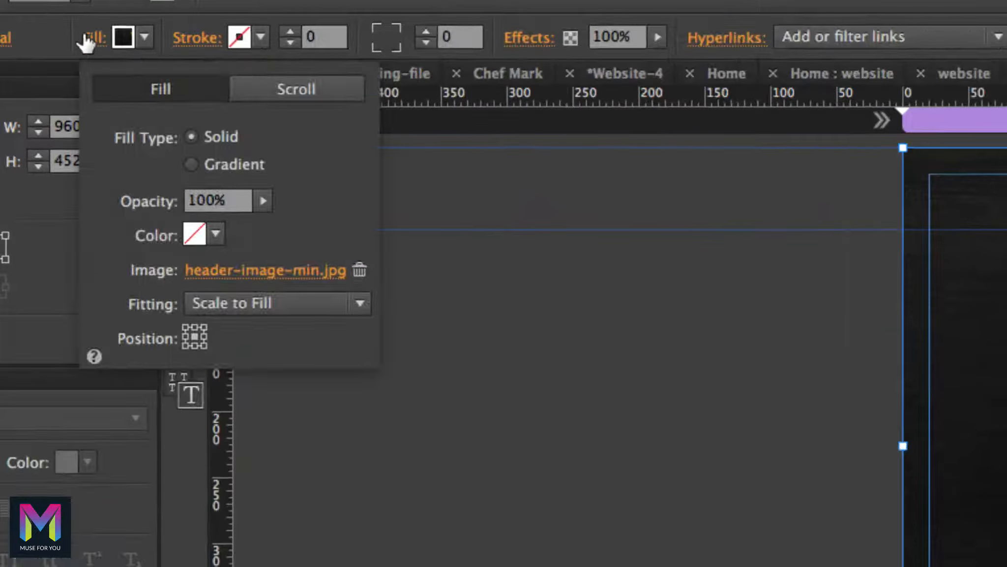
click(261, 91)
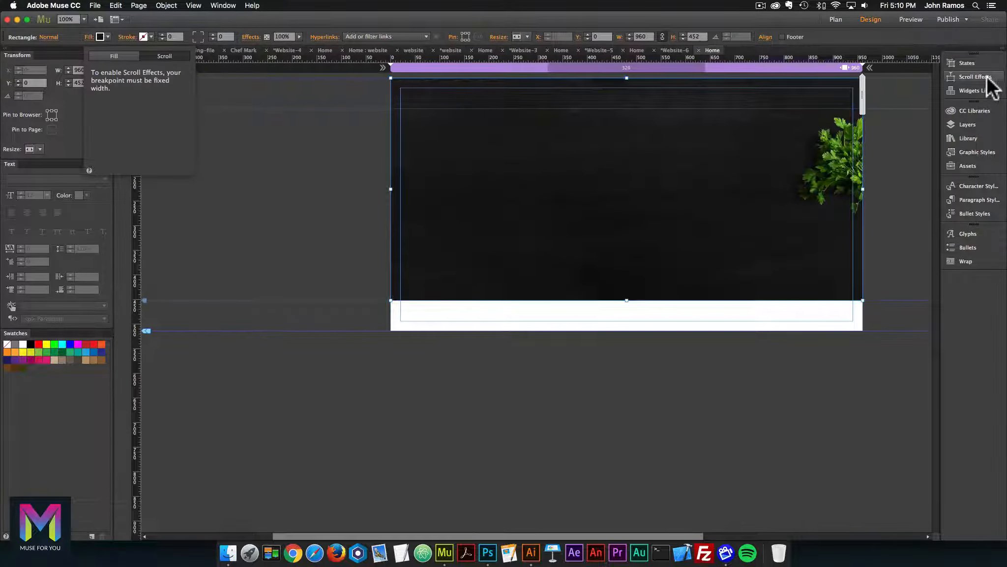
click(988, 78)
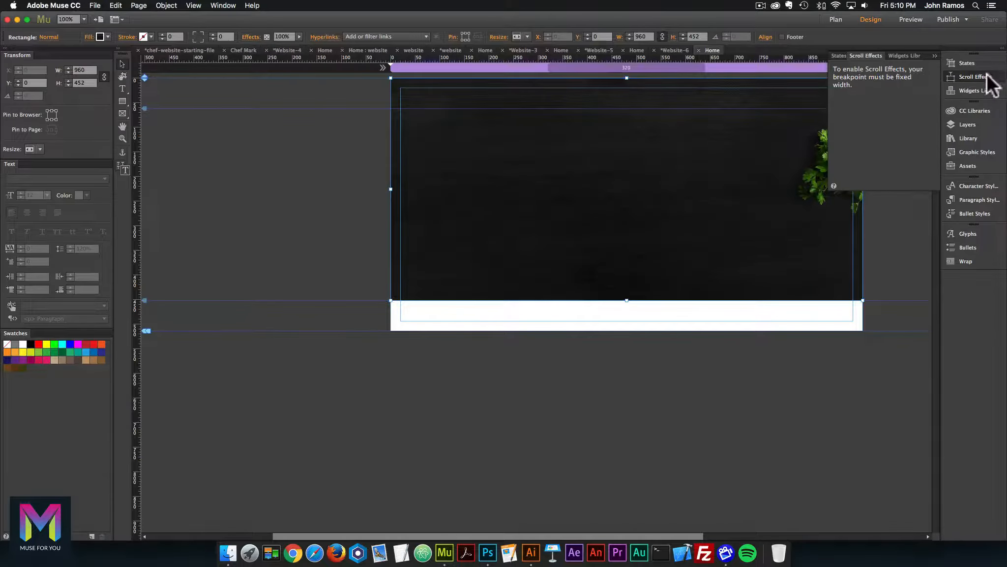
click(986, 80)
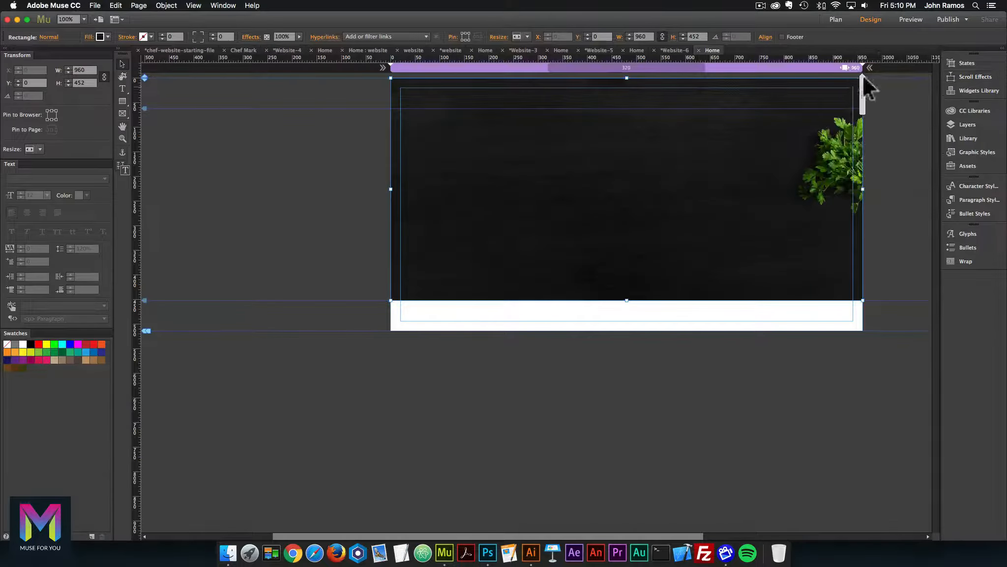
Step: Turn off Fluid Width for the 960 breakpoint so that it has a fixed width
right_click(825, 65)
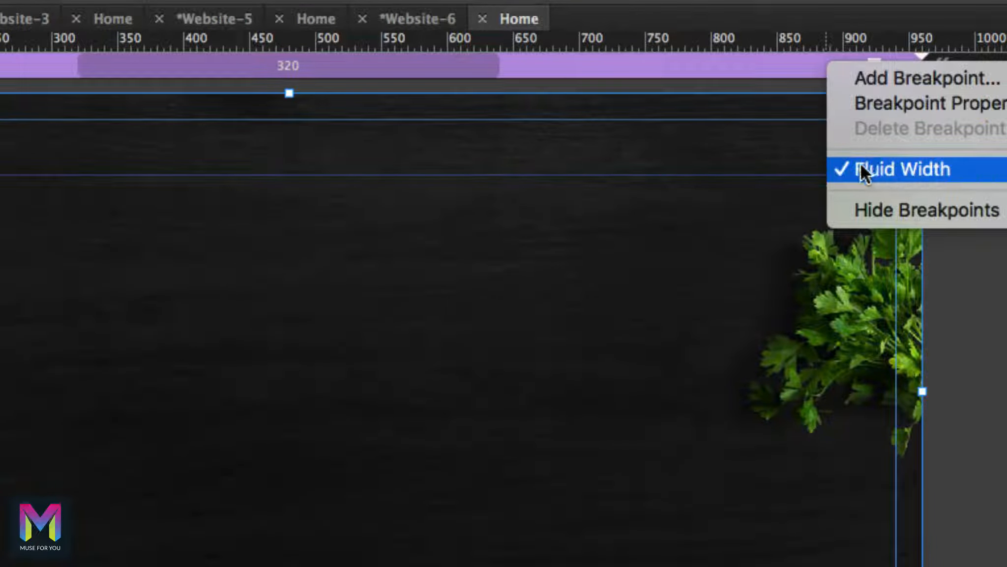
click(871, 167)
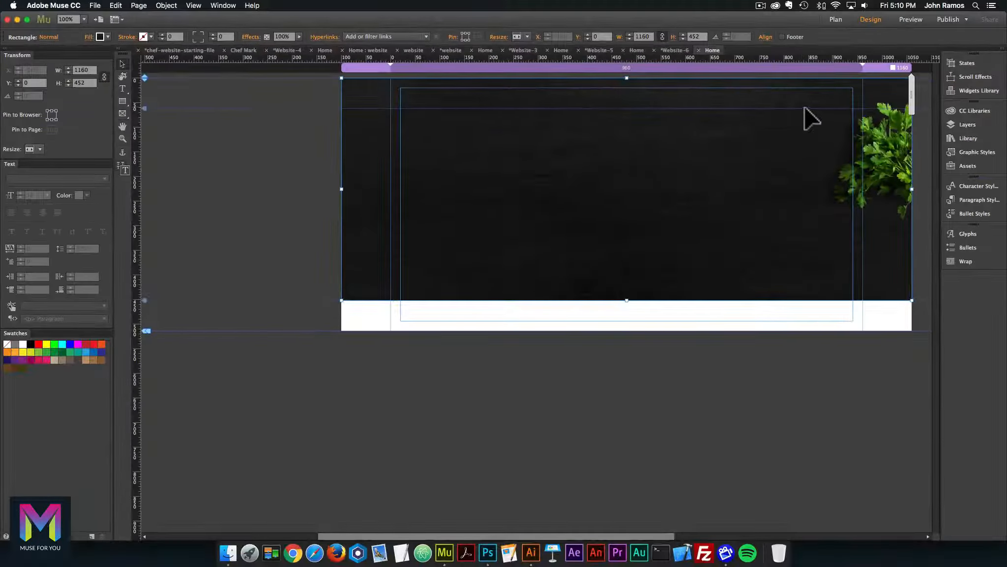
scroll(811, 118, right, 3)
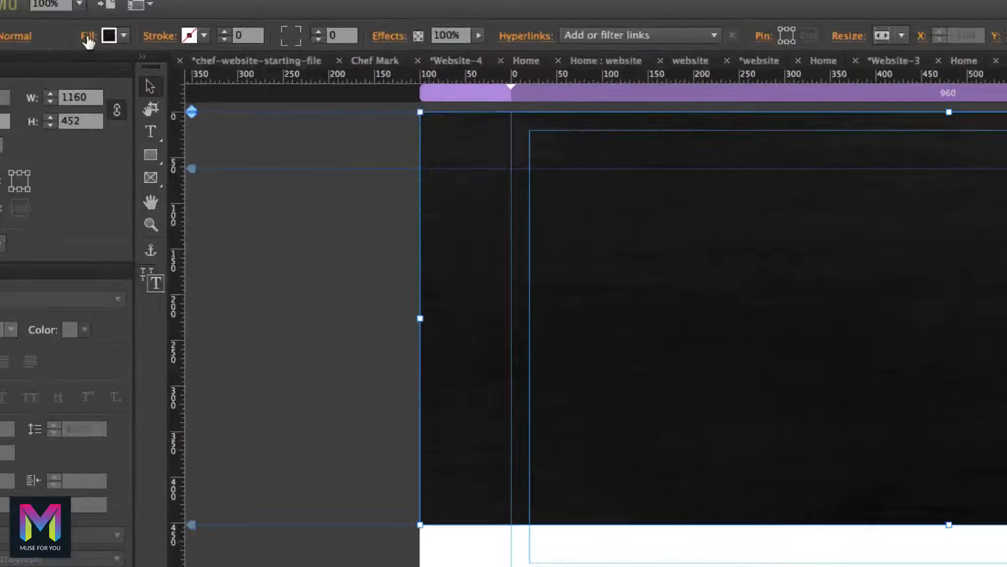
Step: Enable scroll motion for the header rectangle's fill, with initial and final vertical speeds of 0
click(90, 38)
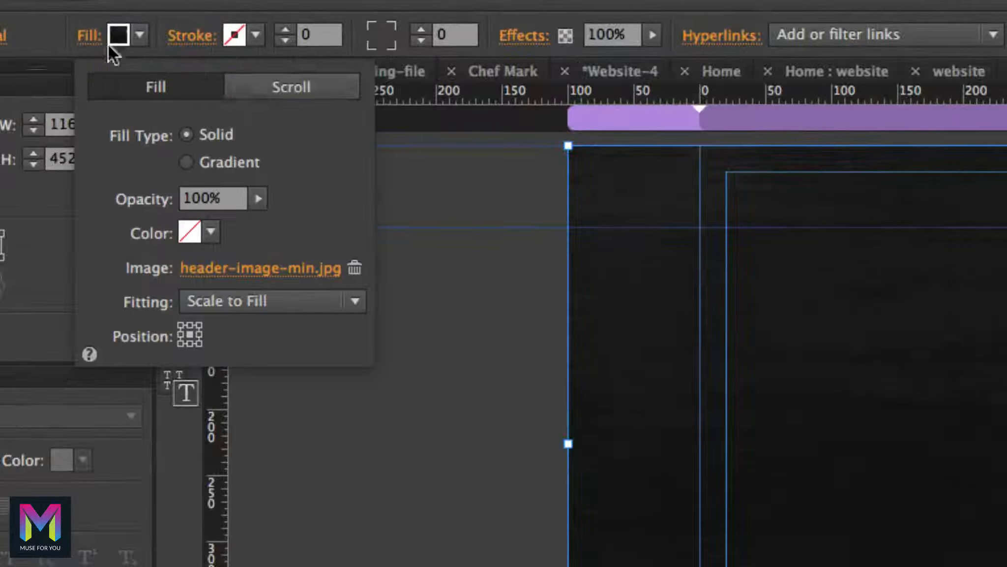
click(153, 57)
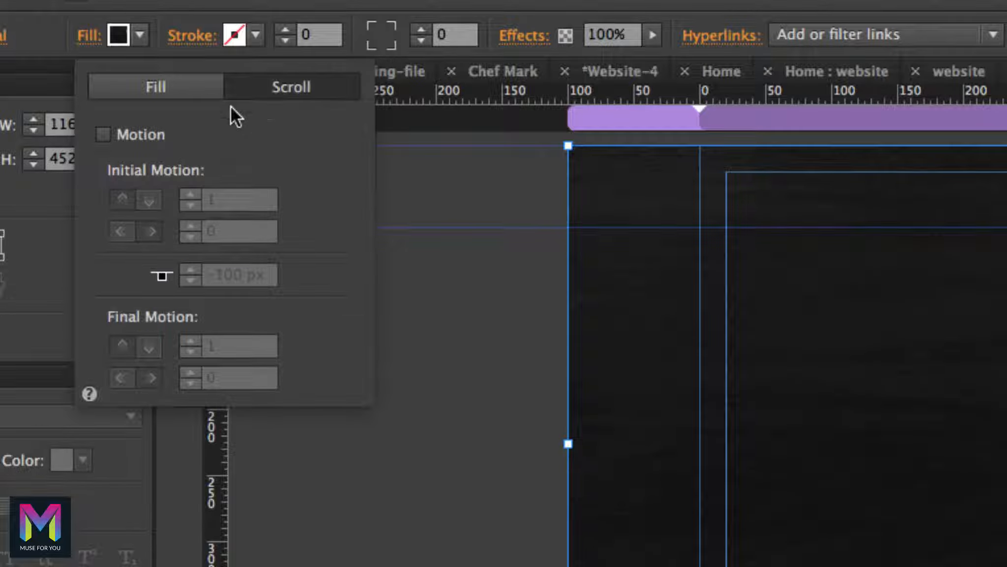
click(104, 134)
double_click(224, 199)
text(0)
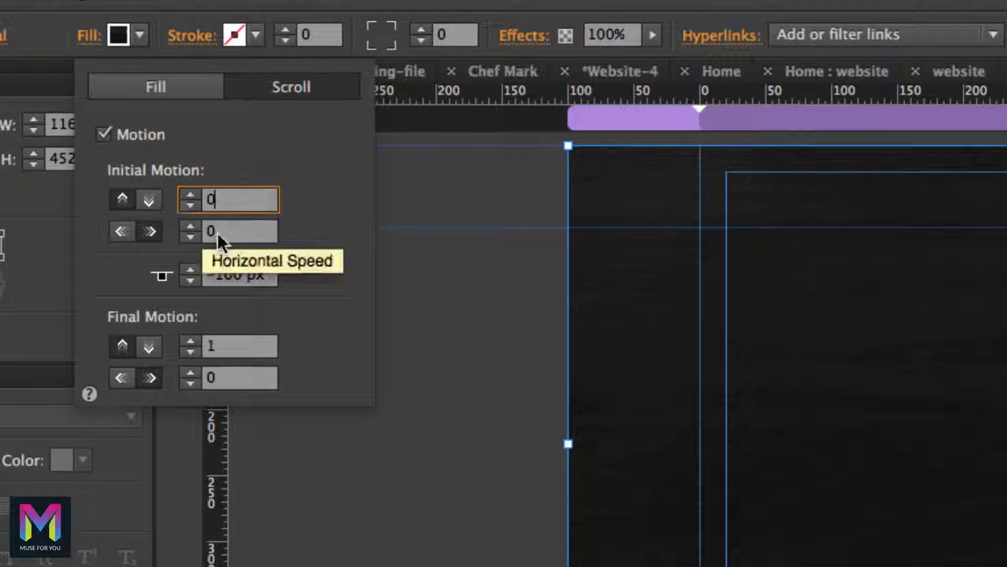
double_click(231, 346)
text(0)
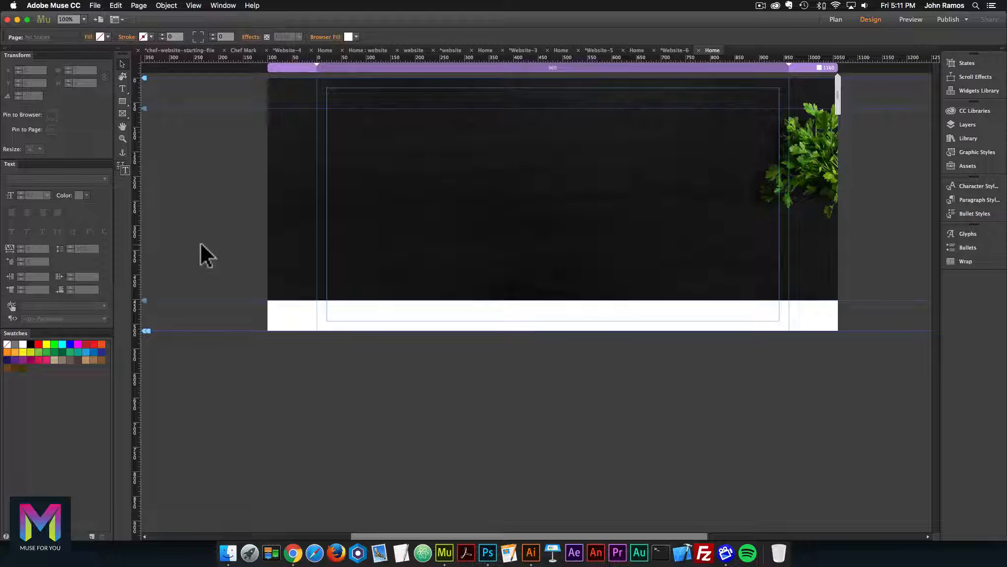
Step: Extend the Home page's minimum height by moving the bottom of the page down to about 1700 px
key(super+minus)
key(super+minus)
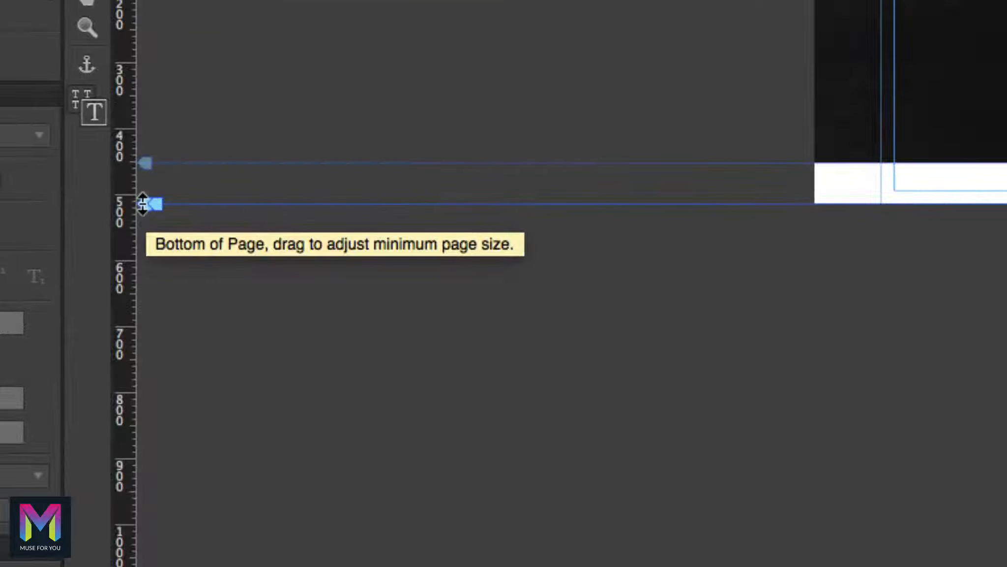
drag(146, 204, 129, 498)
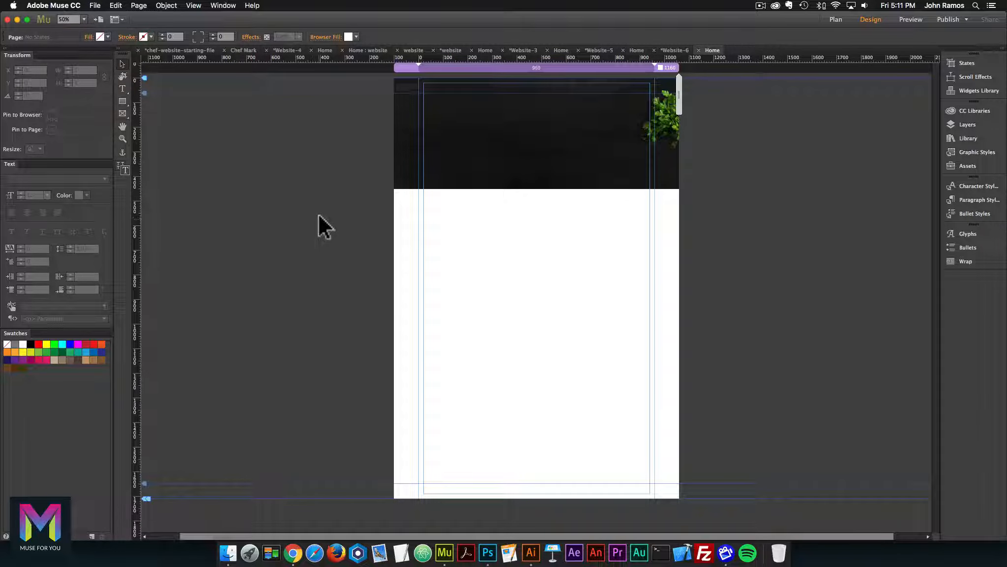
Step: Preview the Home page in the browser to check the header fill's scroll motion, then return to the Muse workspace
click(95, 6)
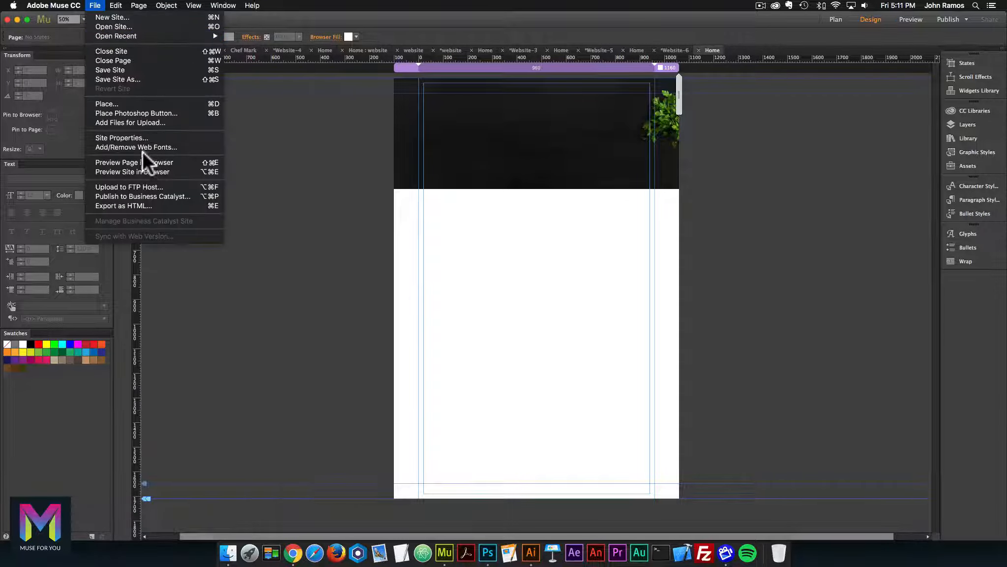
click(113, 158)
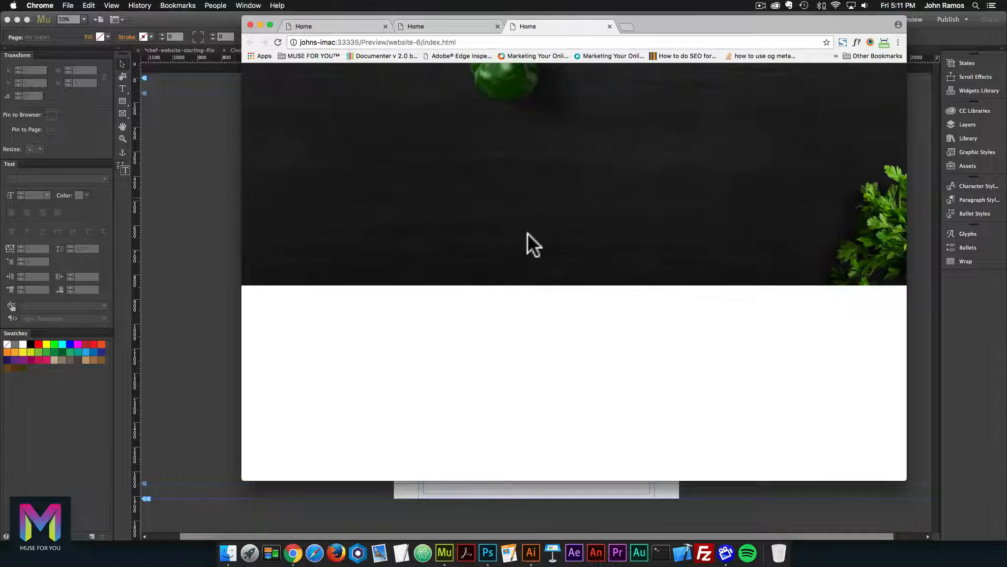
click(200, 113)
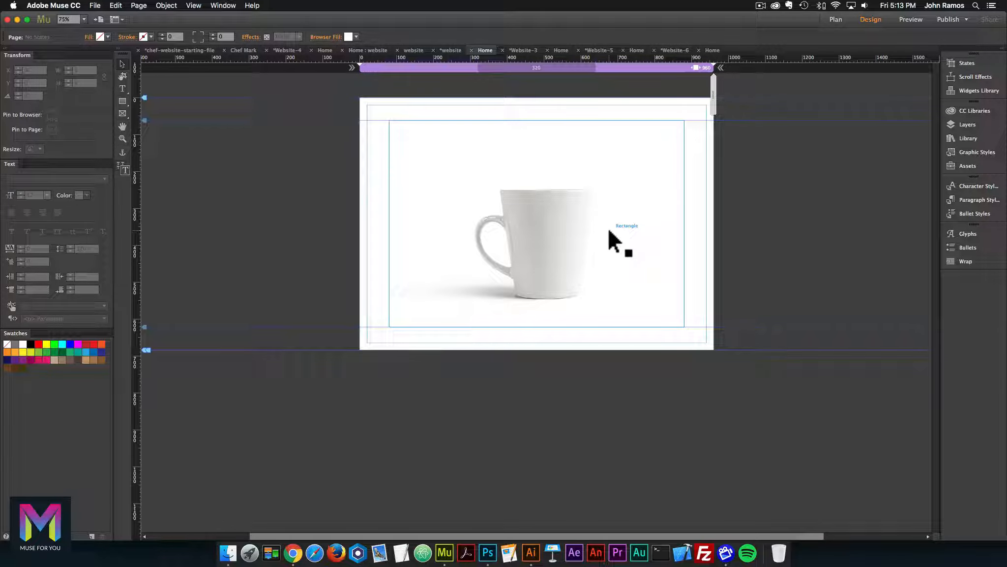
Step: Preview the mug page in the browser to check how the mug image reacts to the pointer
click(94, 5)
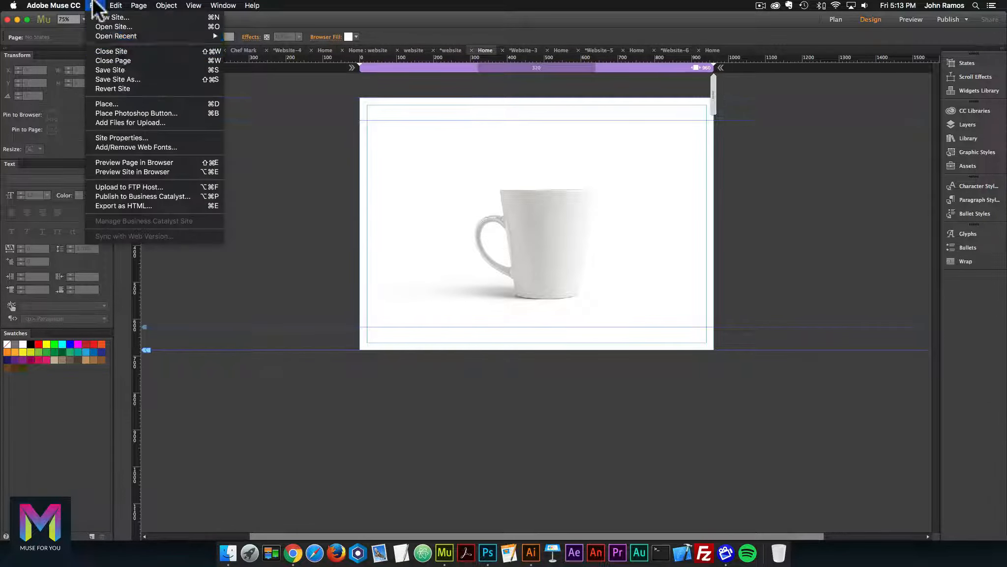
click(123, 162)
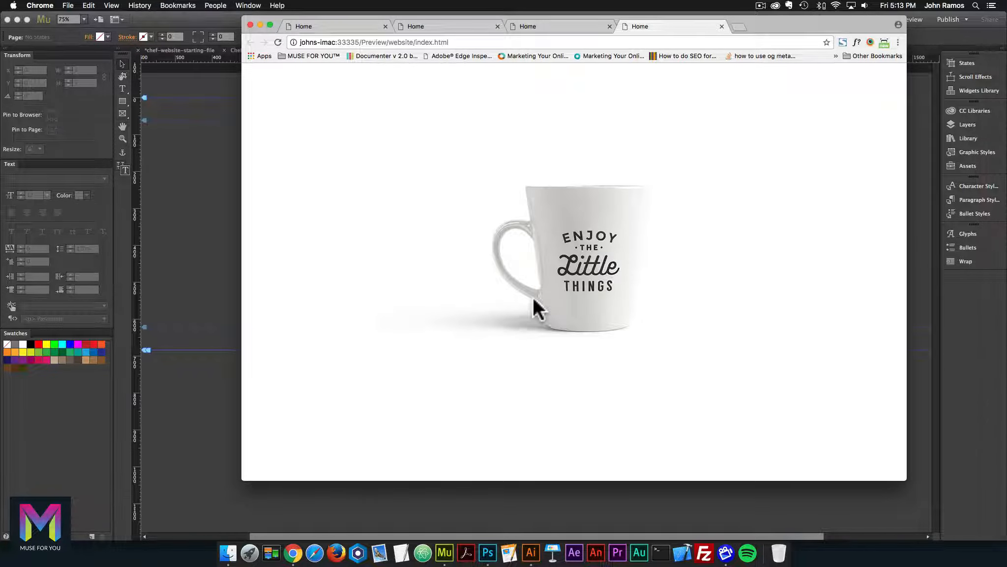
Step: Open Mug PSD MockUp 3.psd in Photoshop from the Mug PSD MockUp 3 folder in the summary-assets adobe-photoshop folder, without creating a library
click(231, 550)
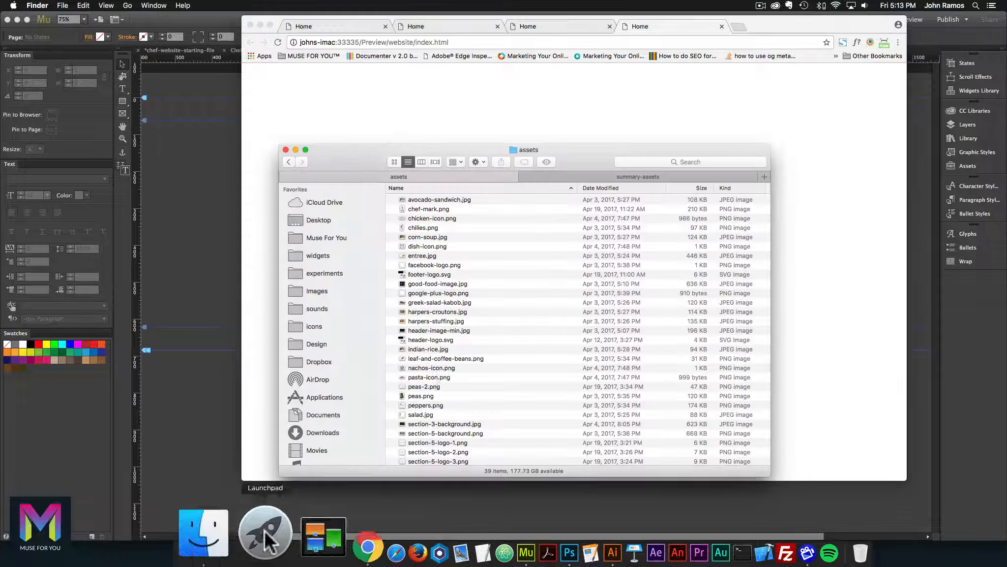
click(604, 172)
click(430, 226)
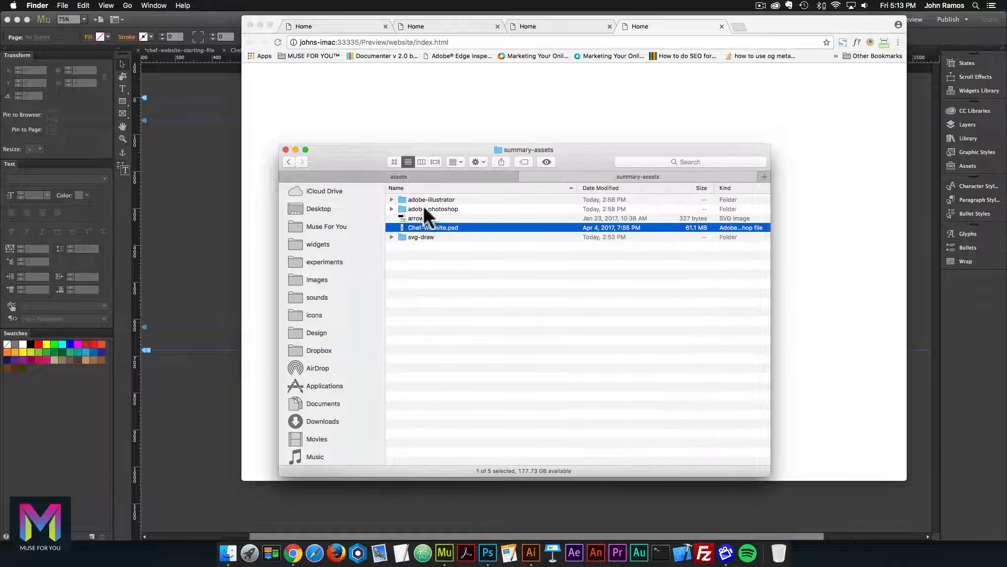
double_click(423, 208)
click(435, 208)
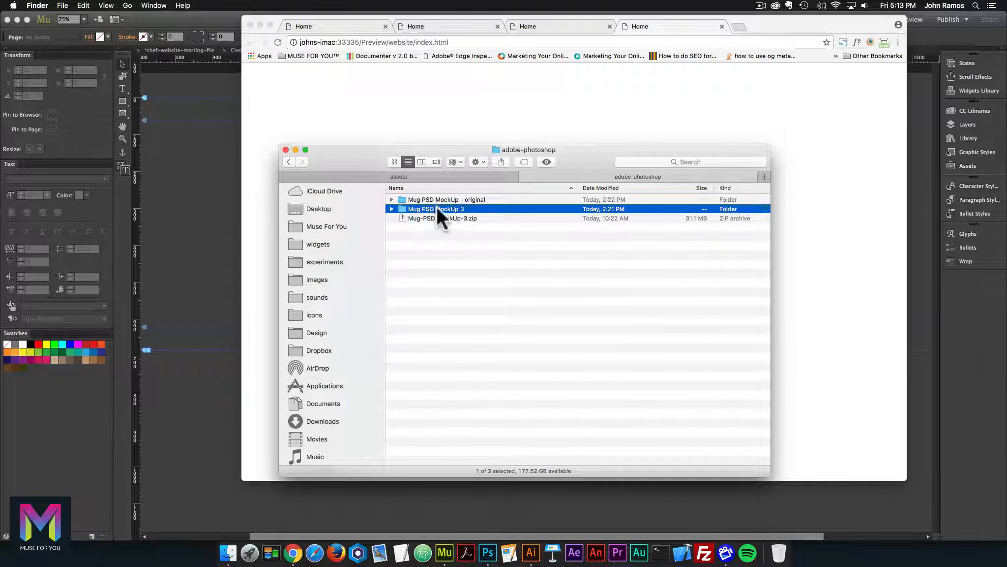
double_click(435, 207)
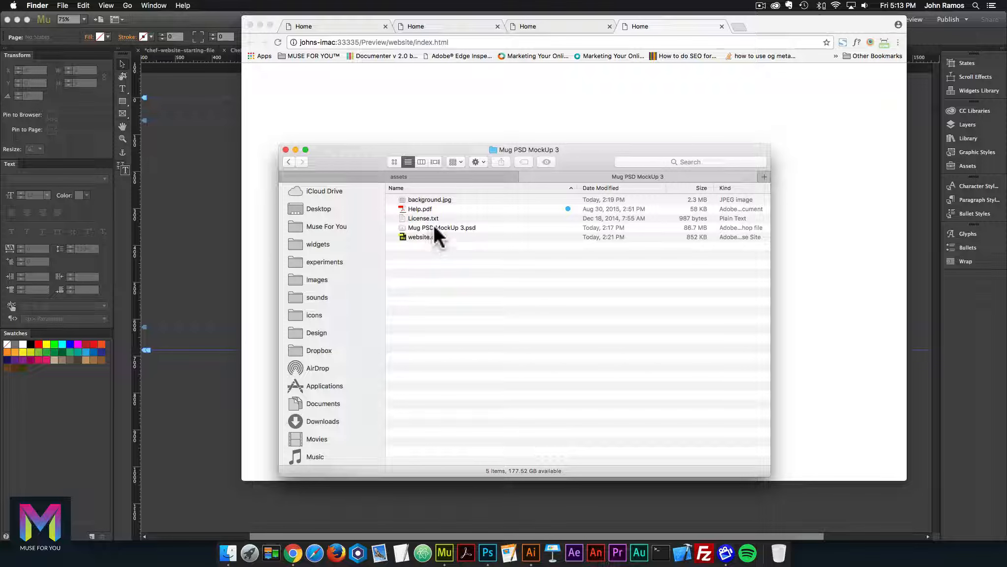
double_click(446, 228)
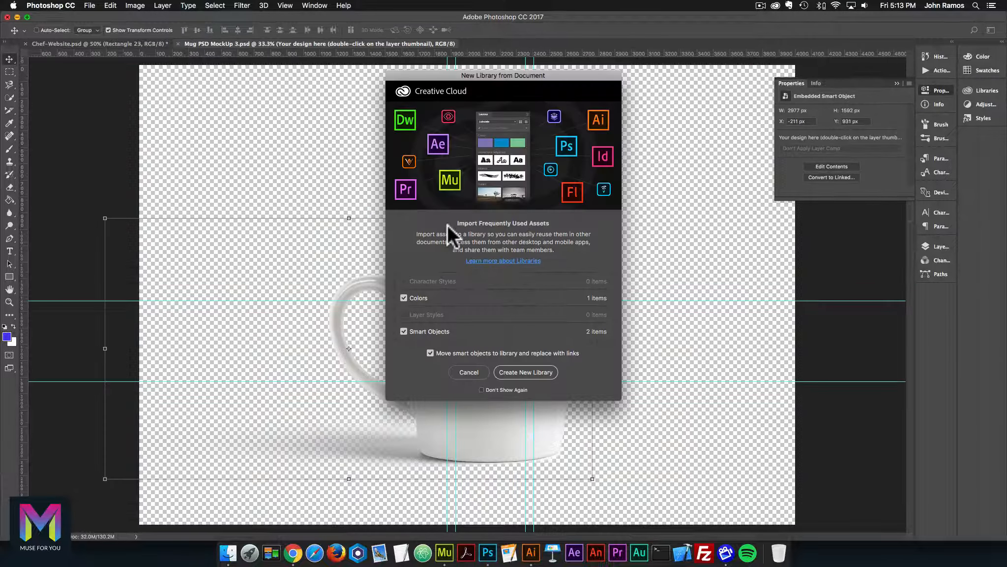
click(470, 372)
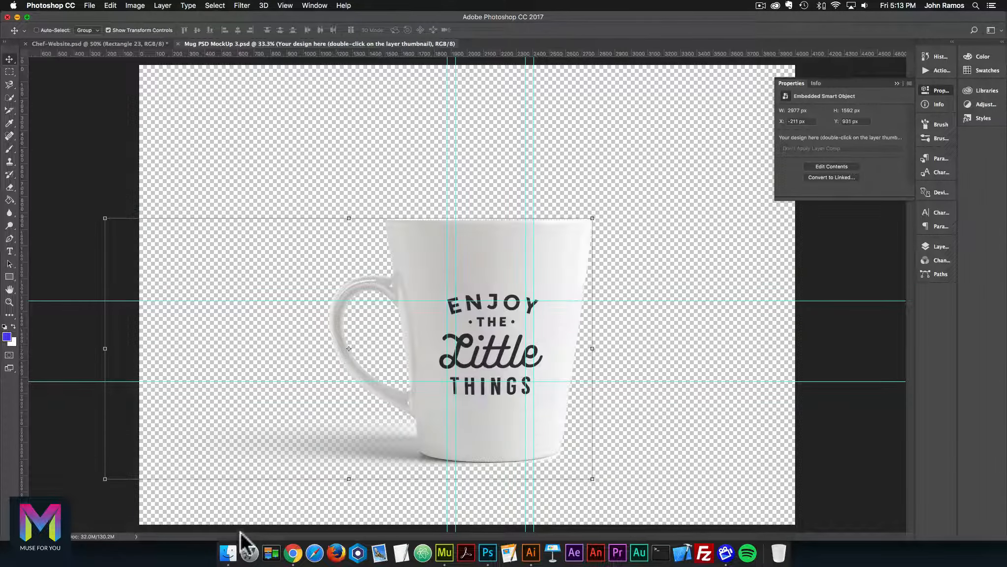
Step: Open the original mug PSD in Photoshop from the Mug PSD MockUp - original folder, without creating a library
click(228, 550)
click(290, 162)
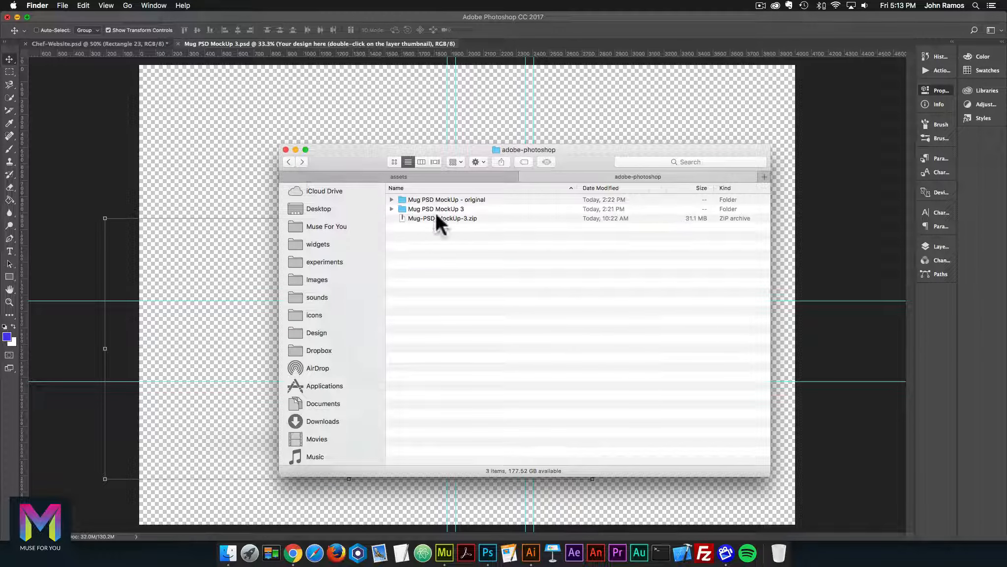
double_click(439, 198)
double_click(436, 214)
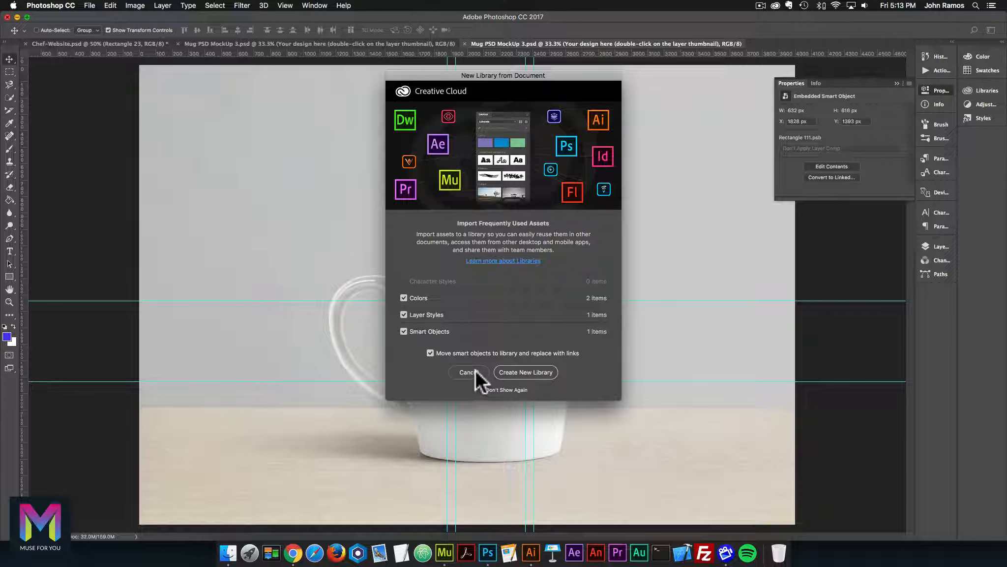
click(467, 372)
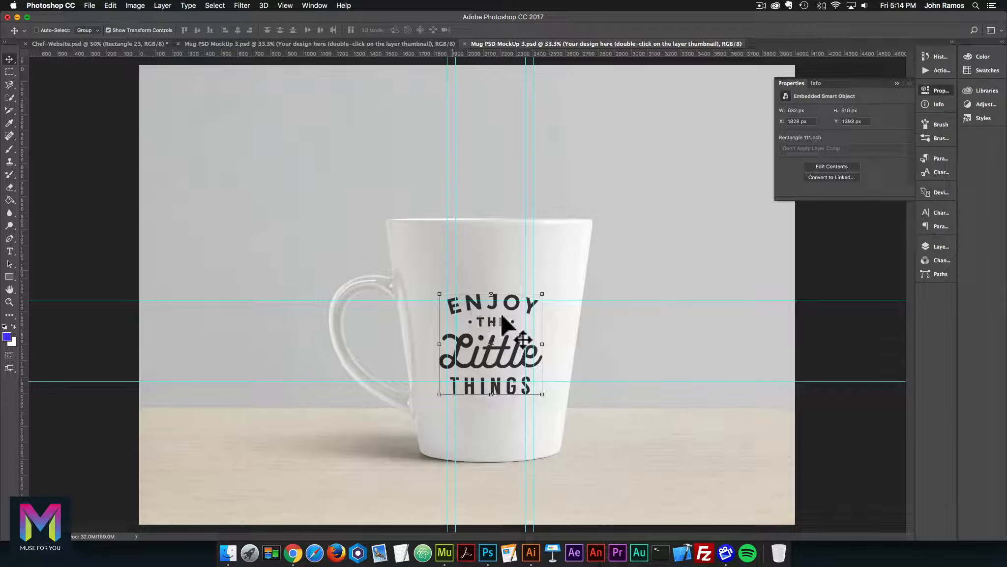
Step: Compare the layers of both mug files, toggling visibility of the Highlights and design layers in the simplified mockup
click(939, 246)
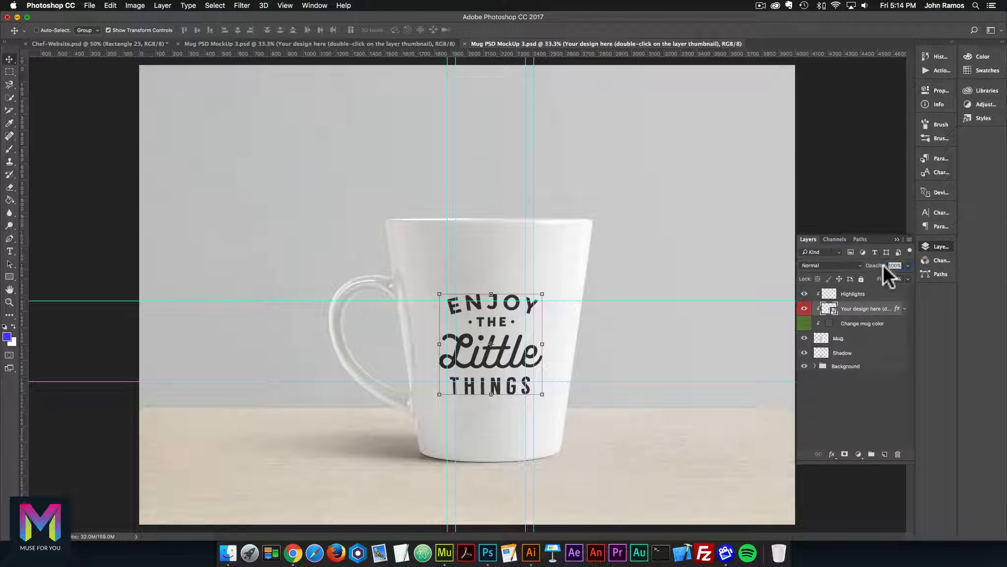
click(407, 42)
mouse_move(866, 307)
mouse_down()
mouse_move(853, 322)
mouse_move(848, 308)
mouse_up()
click(805, 309)
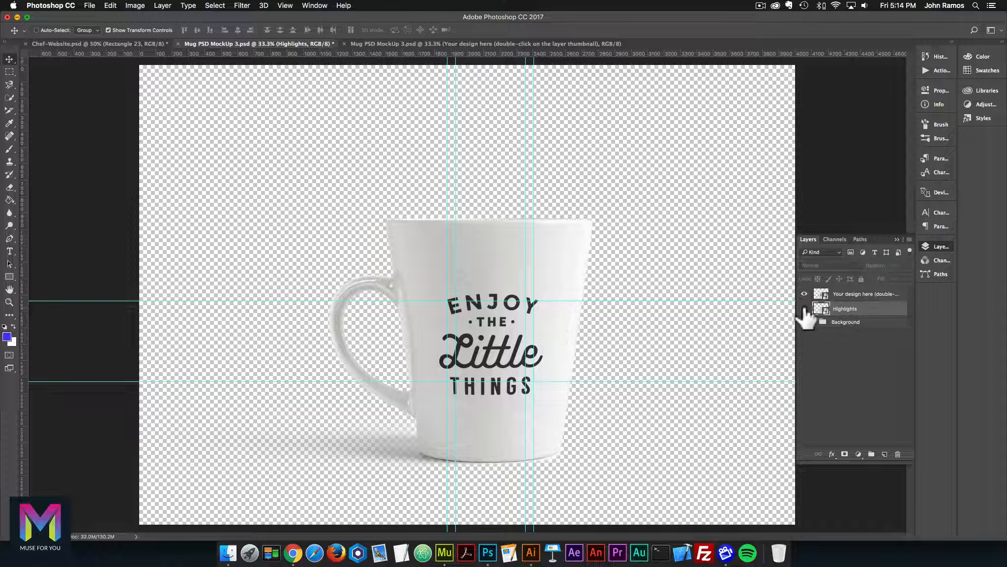
alt+click(805, 309)
click(805, 308)
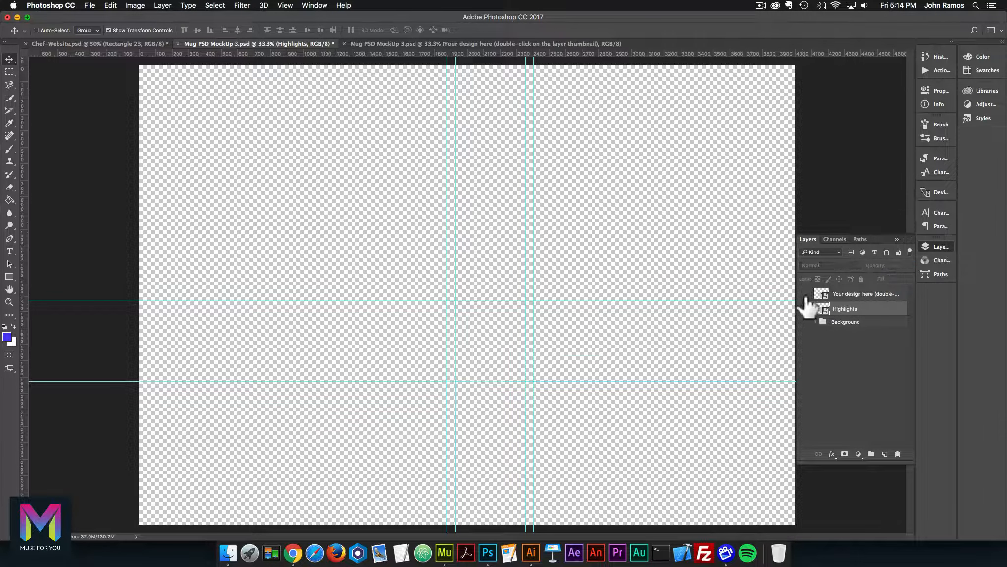
click(805, 294)
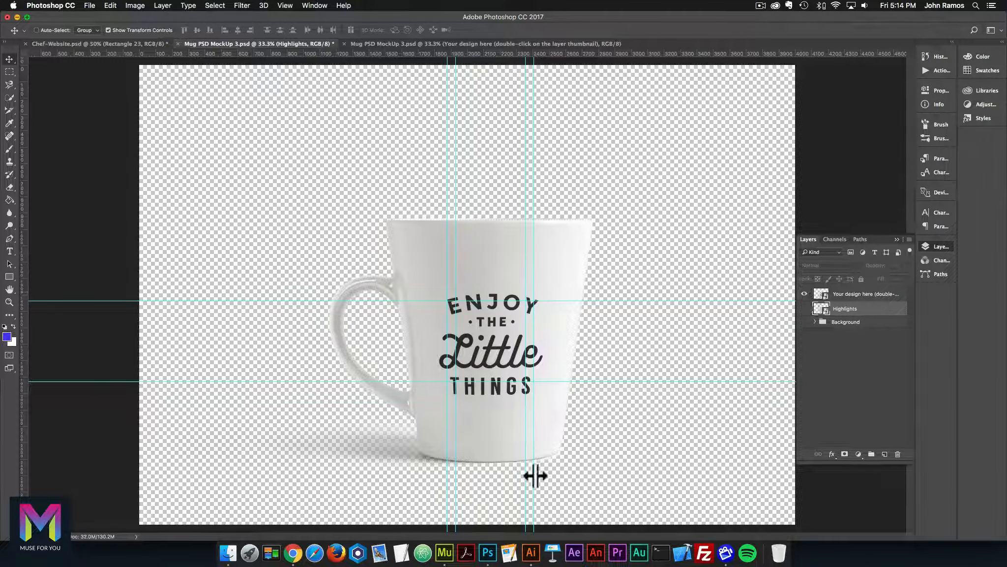
Step: Switch to Adobe Muse and delete the mug image from the Home page
click(447, 545)
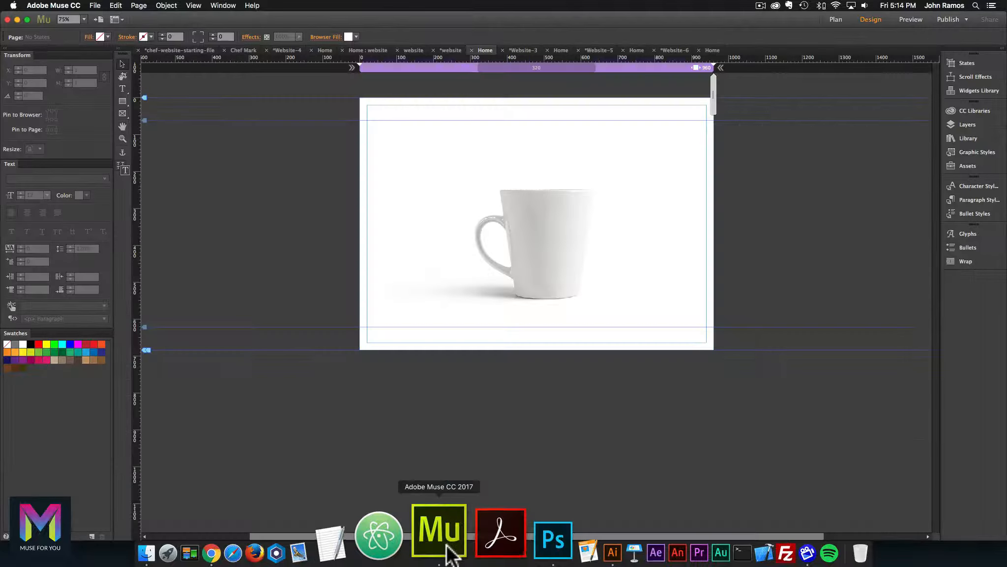
click(527, 211)
key(Delete)
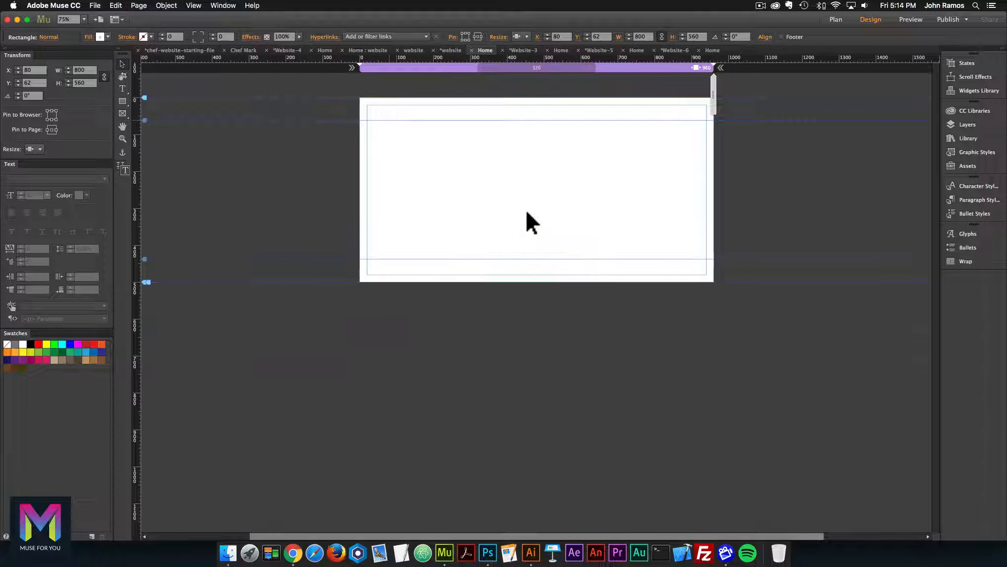
Step: Start placing a Photoshop button using Mug PSD MockUp 3.psd from the Mug PSD MockUp 3 folder inside adobe-photoshop
click(95, 5)
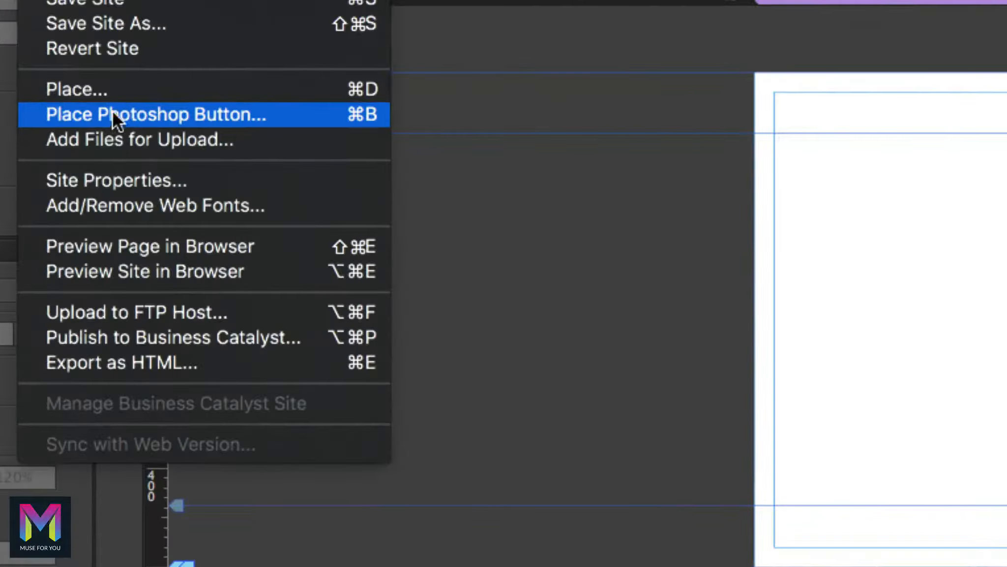
click(132, 113)
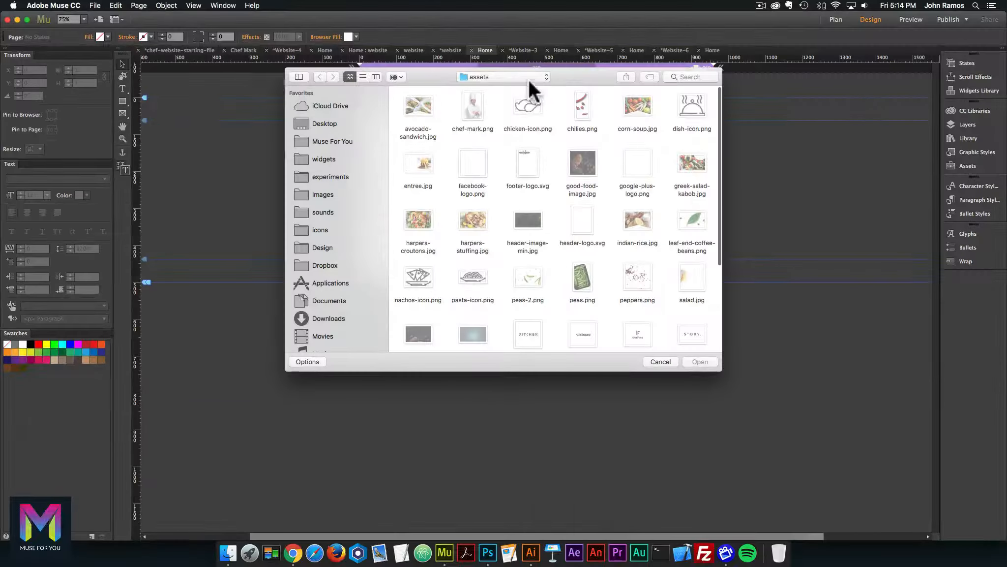
click(512, 77)
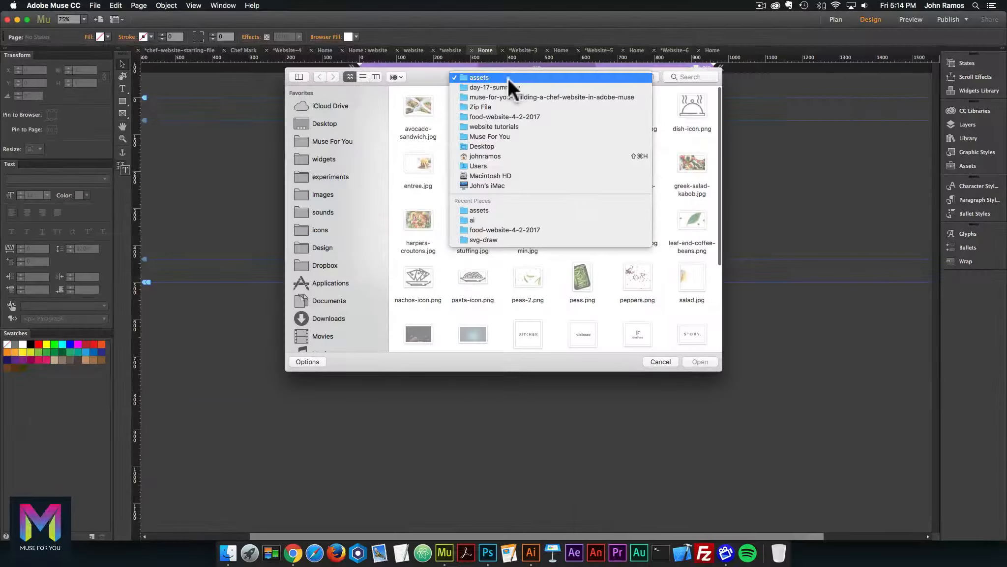
click(505, 86)
double_click(471, 104)
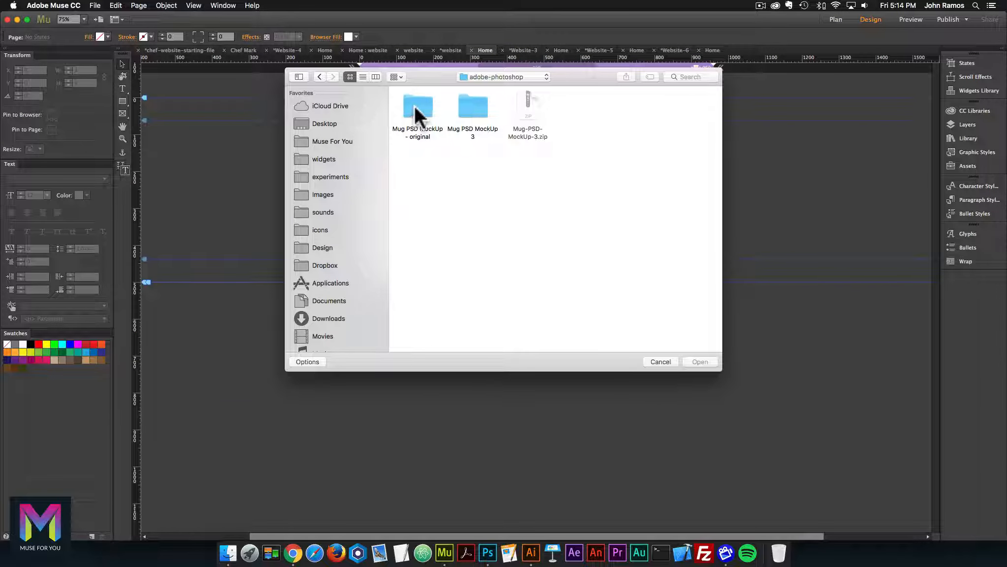
double_click(415, 106)
click(320, 76)
double_click(471, 107)
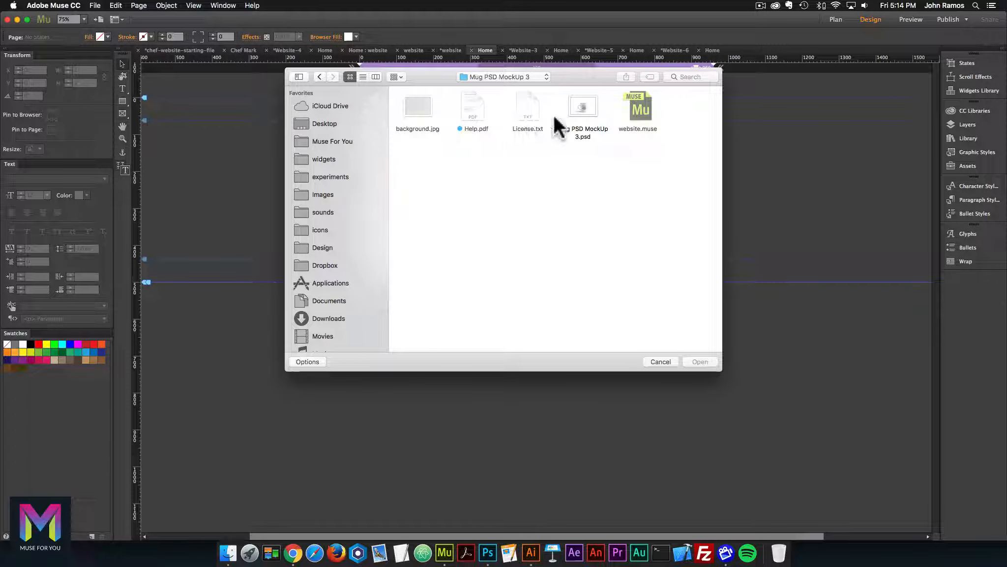
click(583, 111)
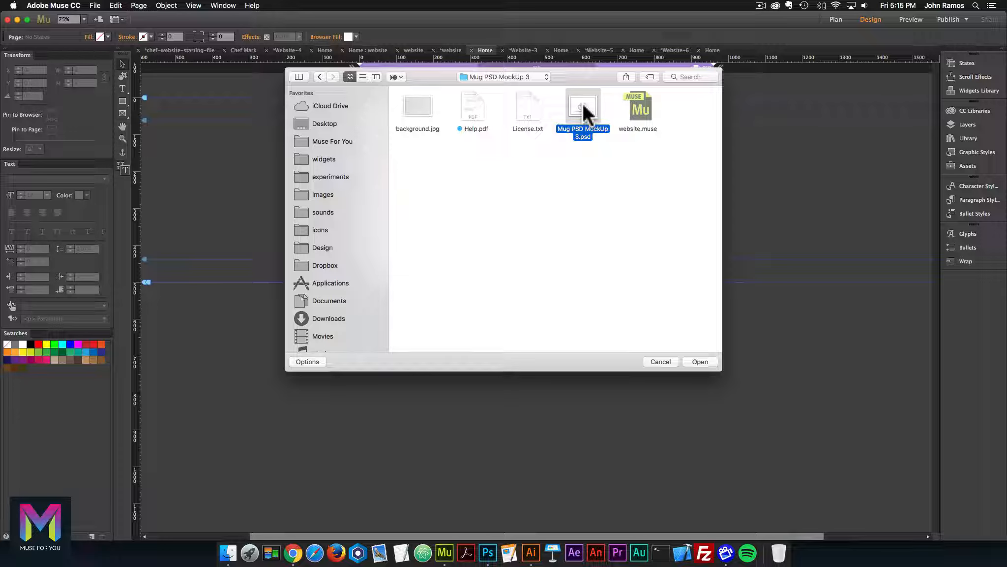
double_click(584, 112)
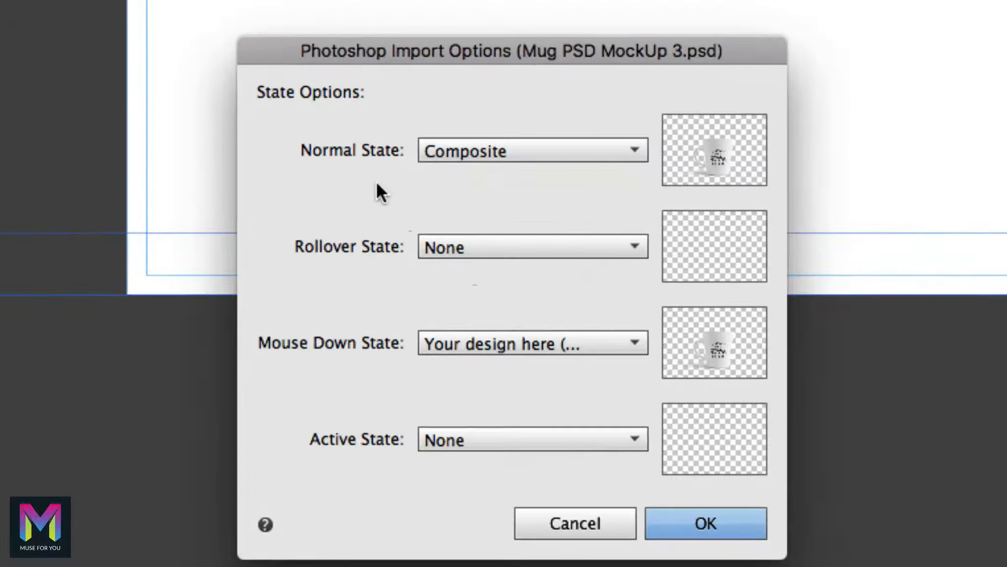
Step: Set the button's Normal State to the Highlights layer and its Rollover State to the "Your design here" layer
click(512, 154)
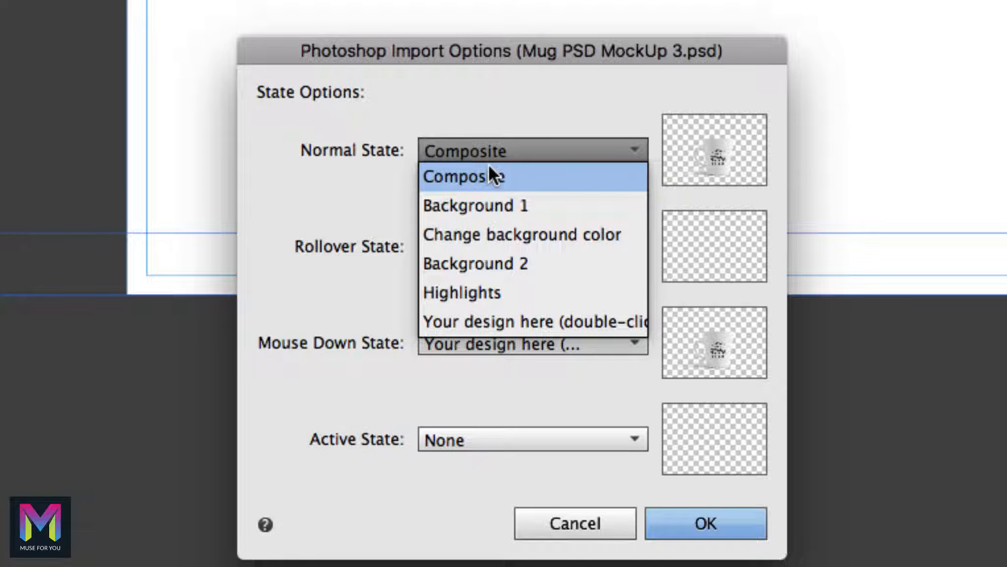
click(495, 291)
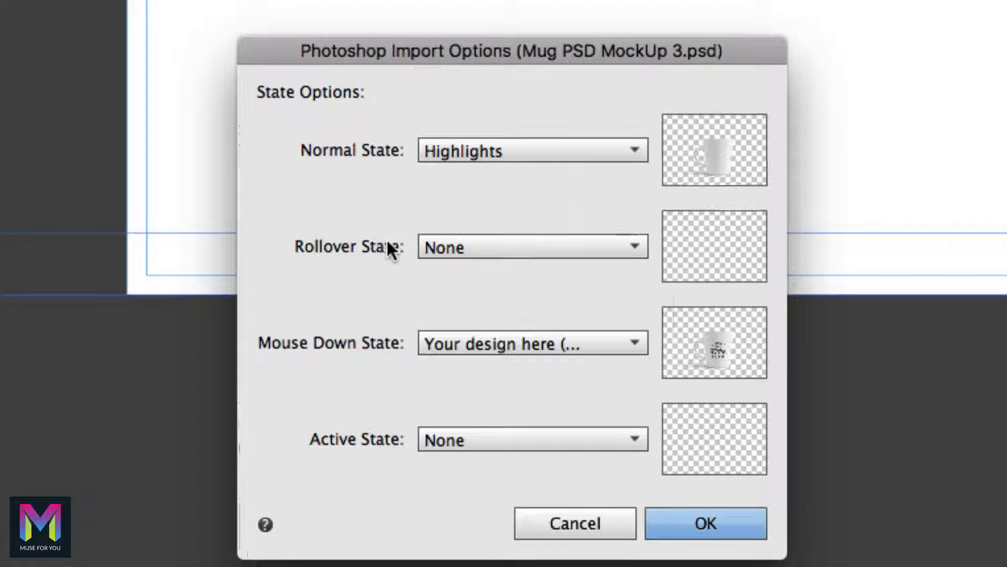
click(495, 245)
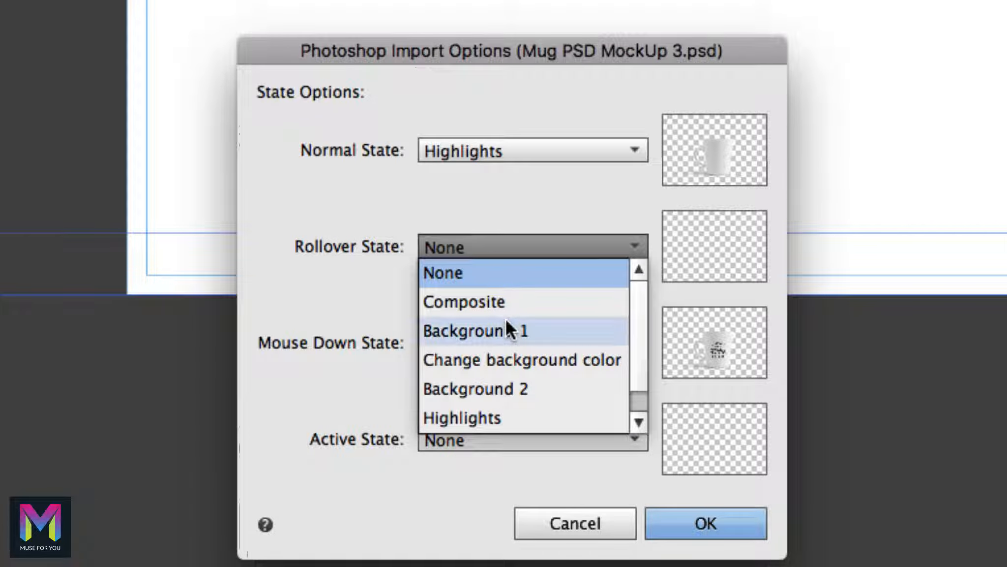
scroll(507, 320, down, 1)
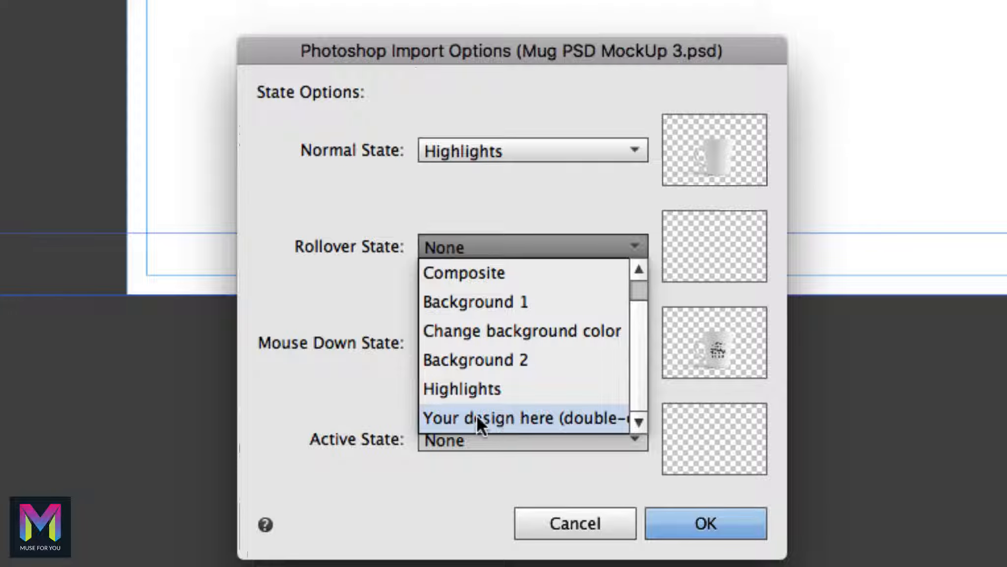
click(497, 417)
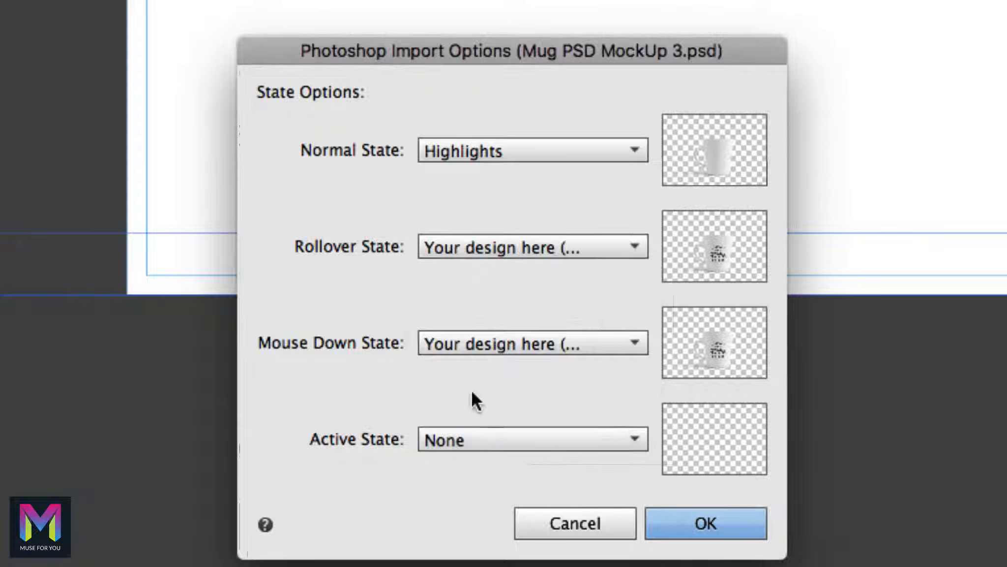
Step: Keep the Mouse Down State on the design layer and change the Rollover State to Composite
click(480, 342)
click(481, 337)
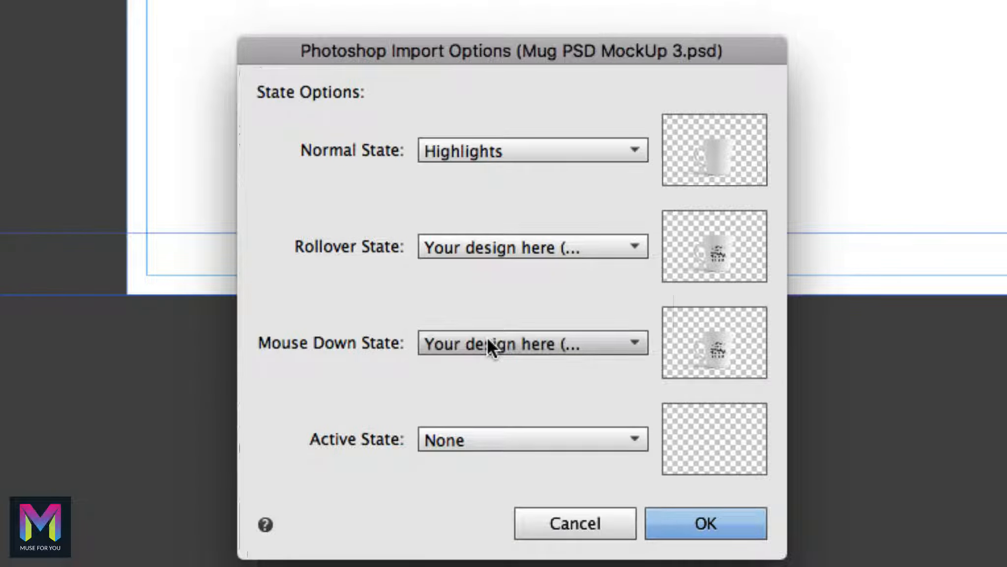
click(503, 250)
click(490, 270)
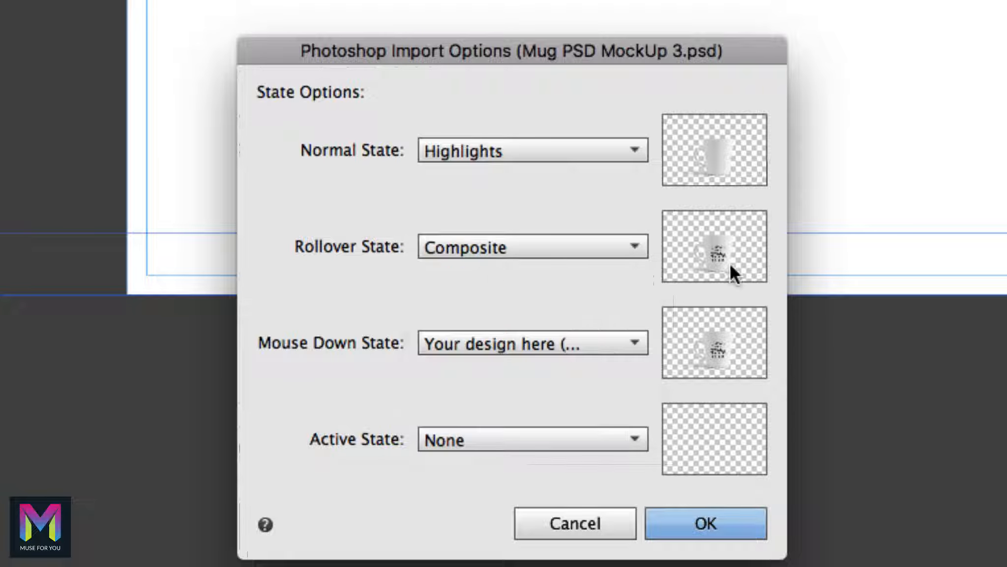
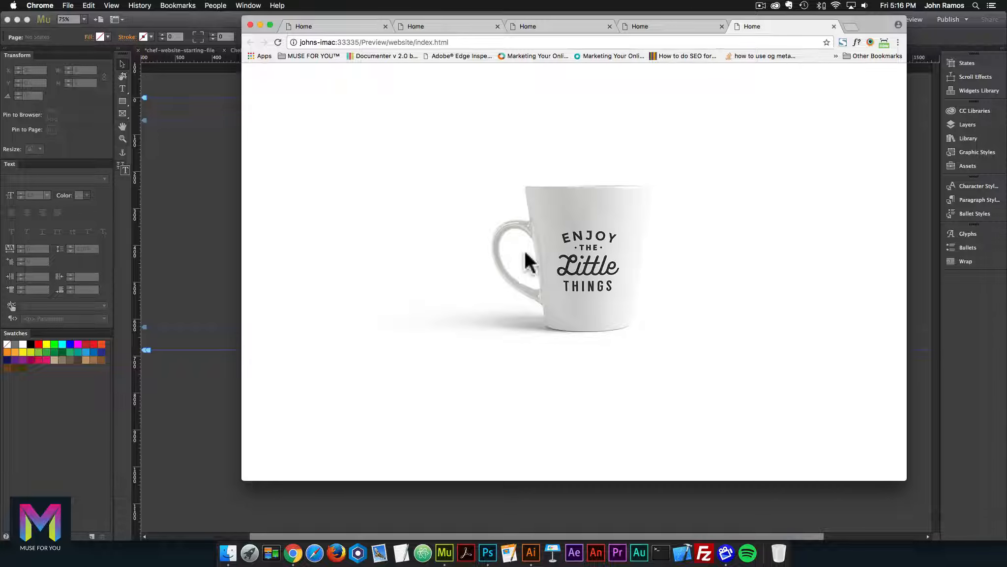
Step: Return to Adobe Muse and set the mug rectangle's fill image position to center
click(214, 157)
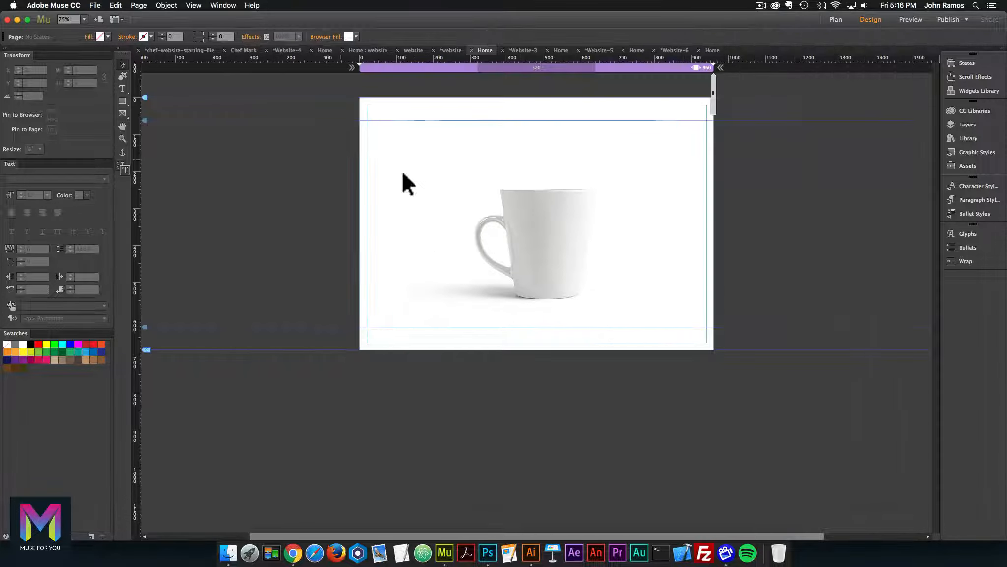
click(530, 186)
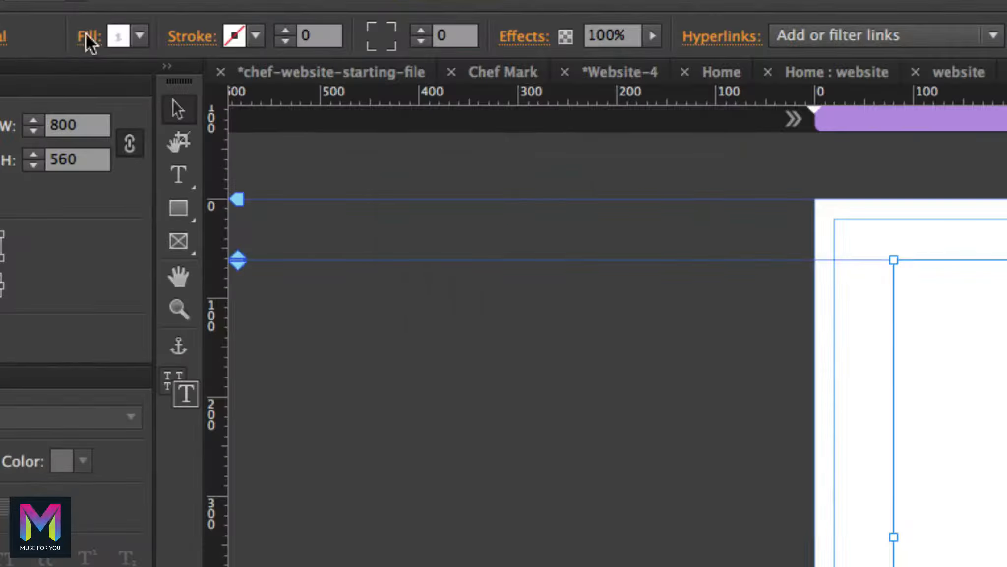
click(90, 37)
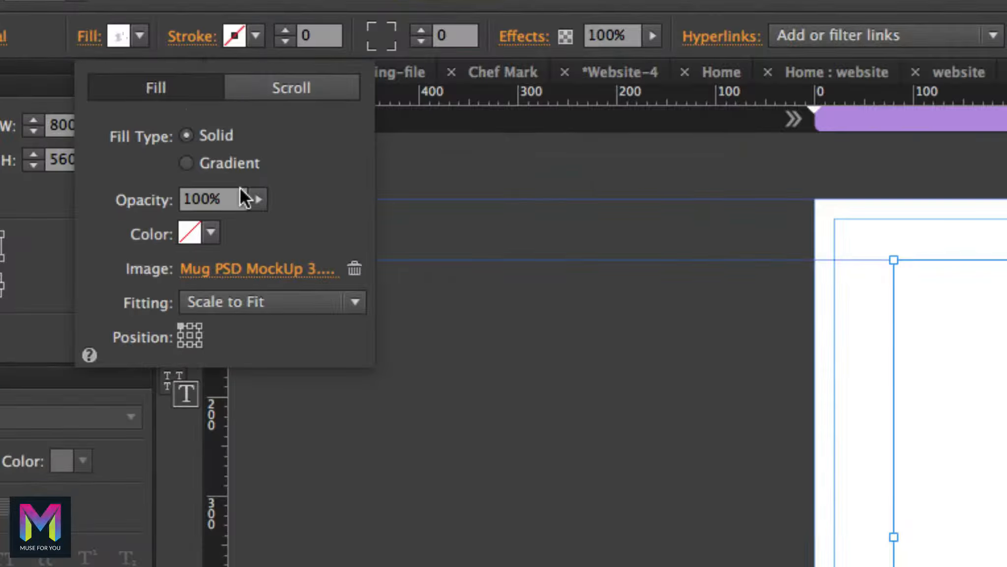
click(189, 336)
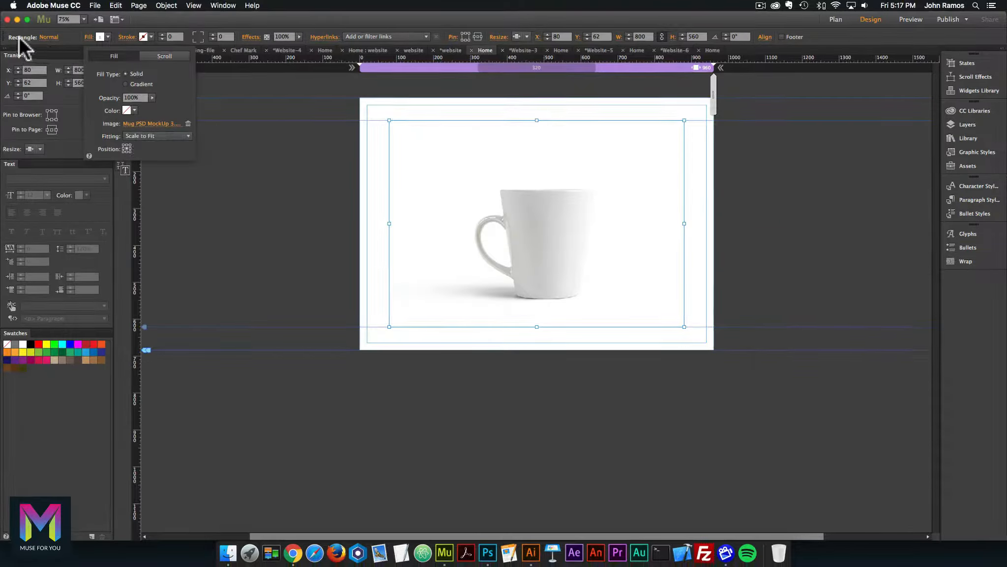
Step: Enable the Fade transition for the mug rectangle's states
click(19, 37)
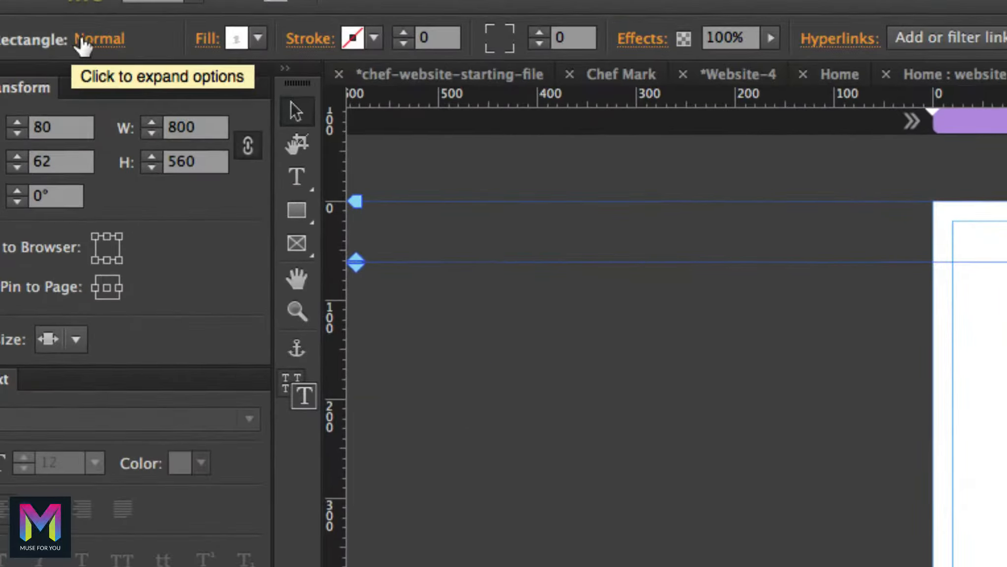
click(42, 37)
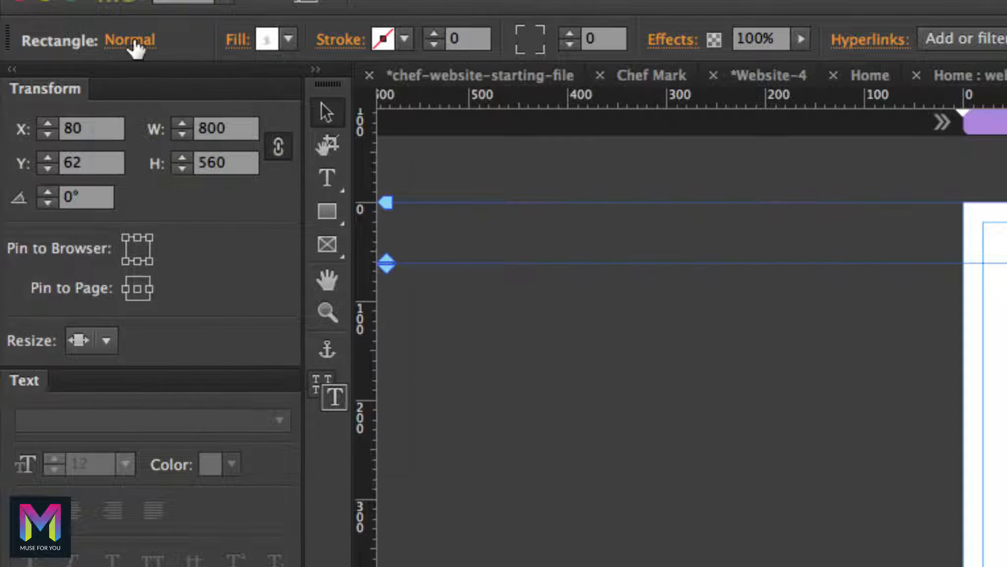
click(85, 41)
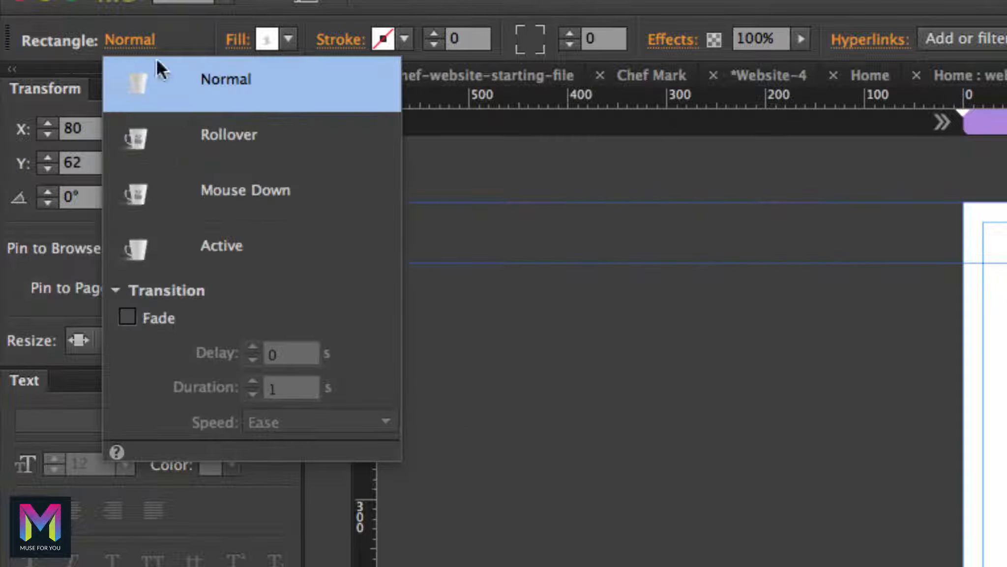
click(140, 291)
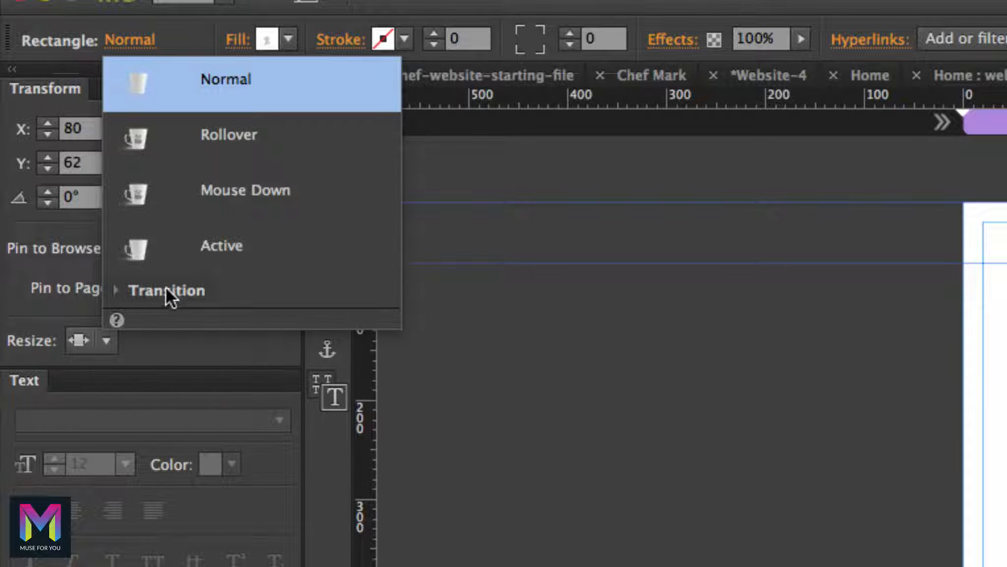
click(159, 289)
click(127, 318)
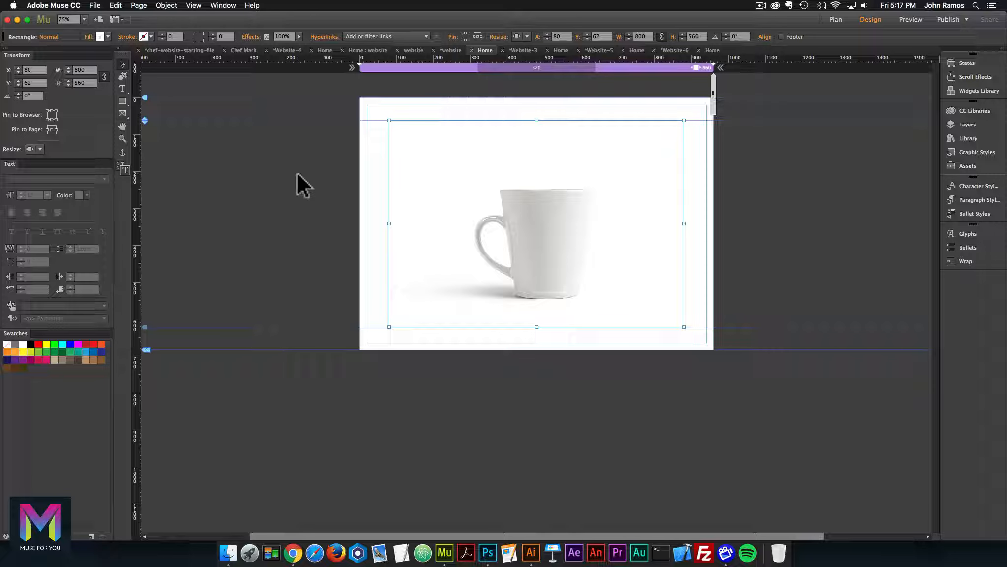
click(282, 172)
Step: Preview the page in the browser and test the mug's rollover fade
click(95, 5)
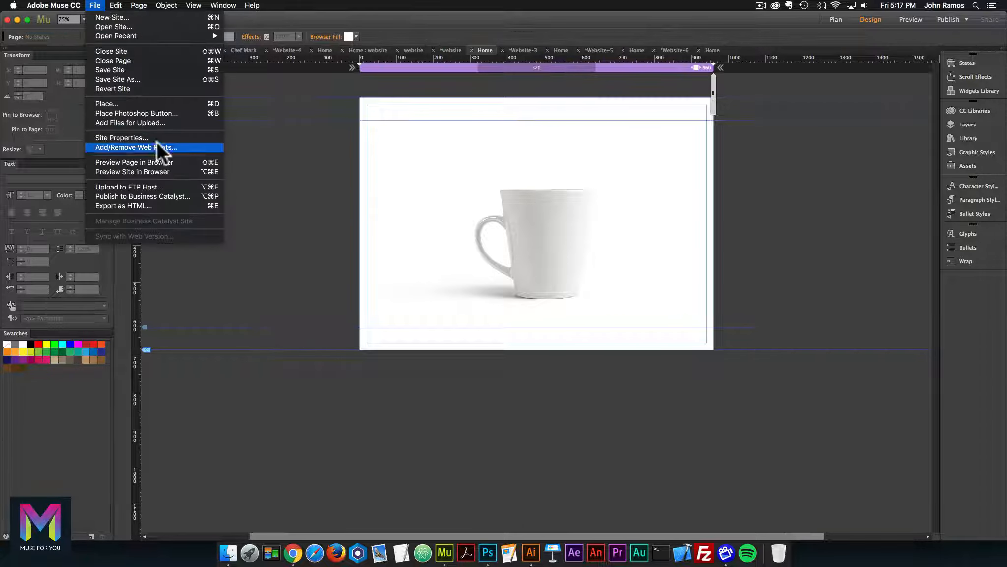
click(151, 161)
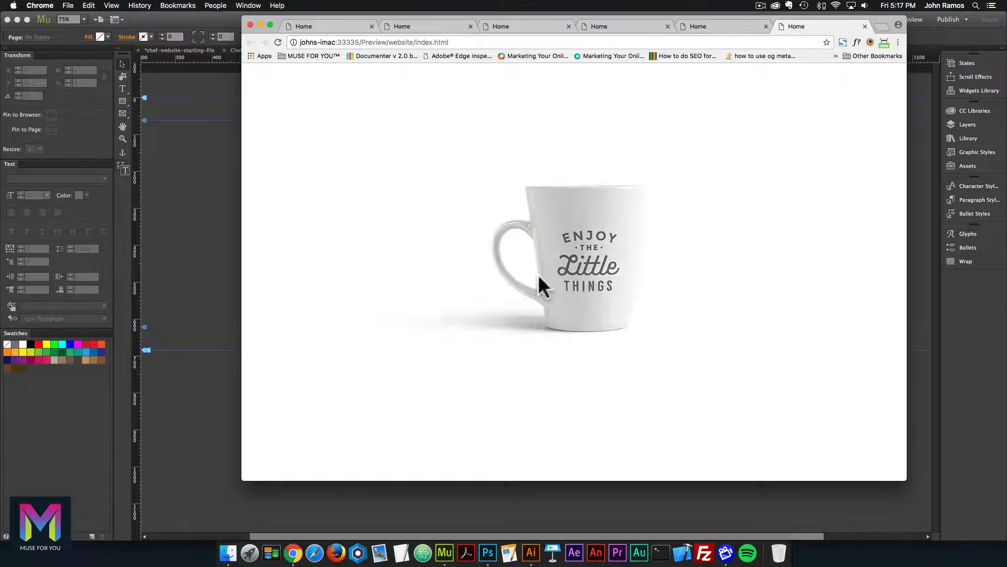
mouse_move(595, 273)
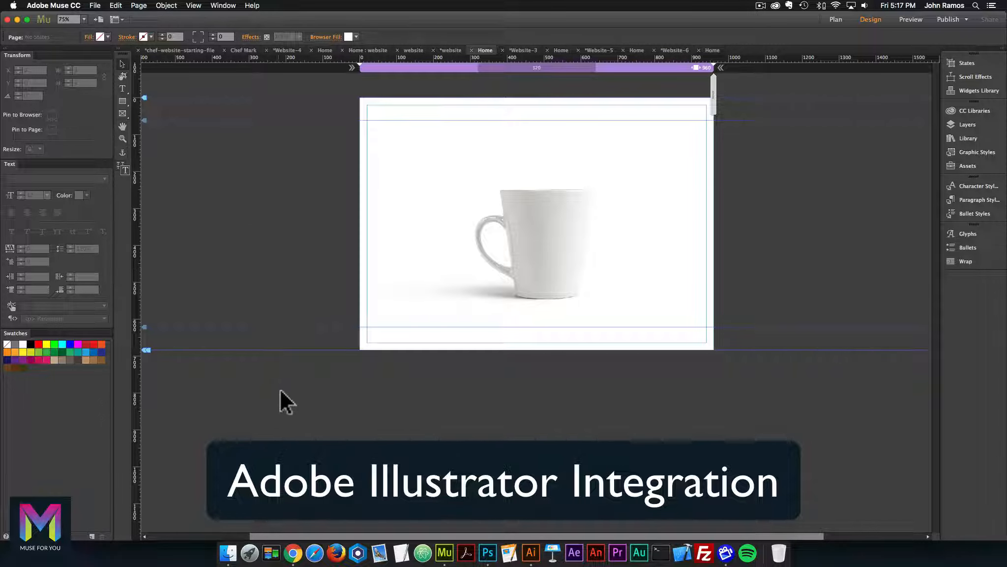
Step: Switch to Finder and open Creative Fields Icon Set CC.ai from the adobe-illustrator folder inside summary-assets
click(228, 552)
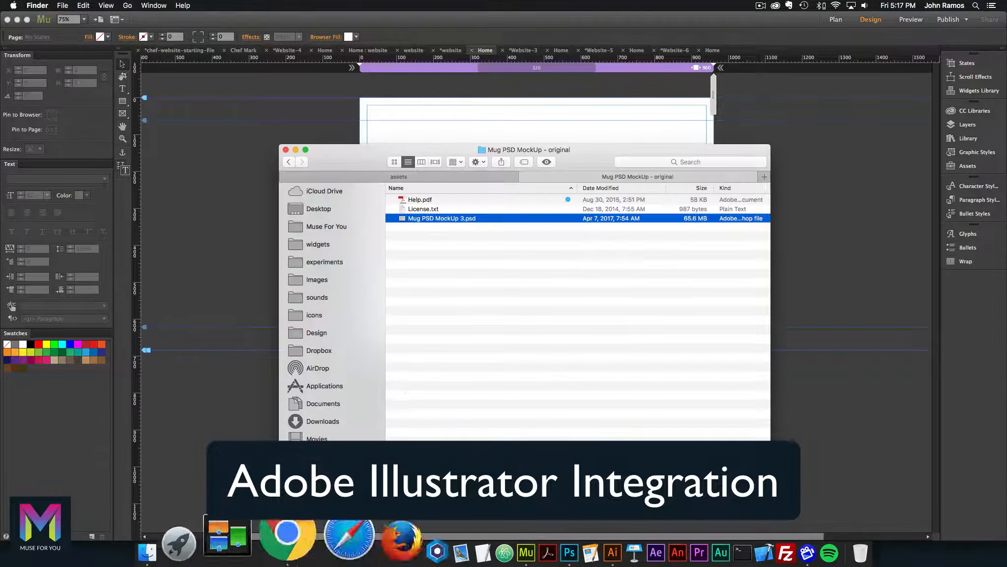
click(288, 162)
click(289, 162)
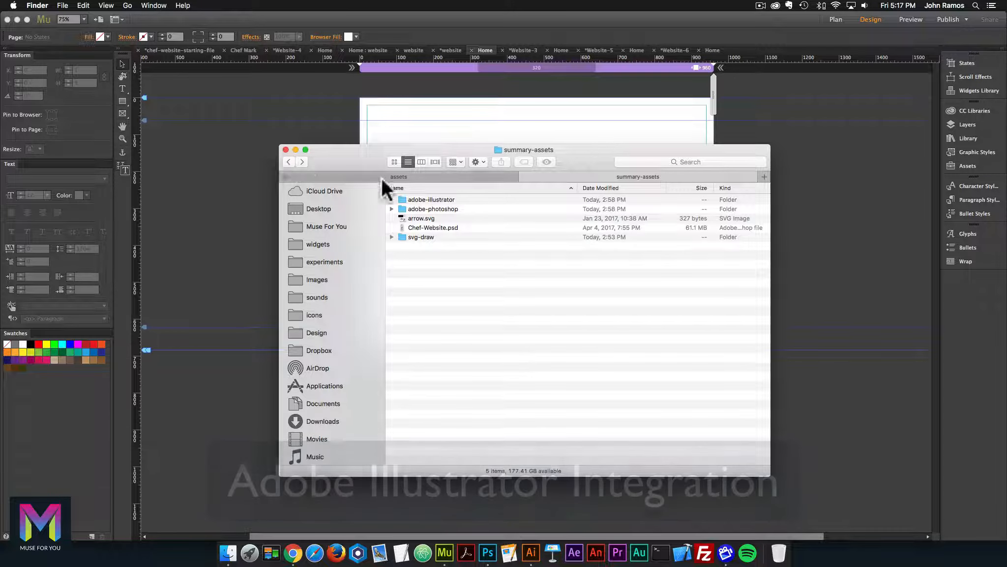
click(422, 199)
double_click(421, 198)
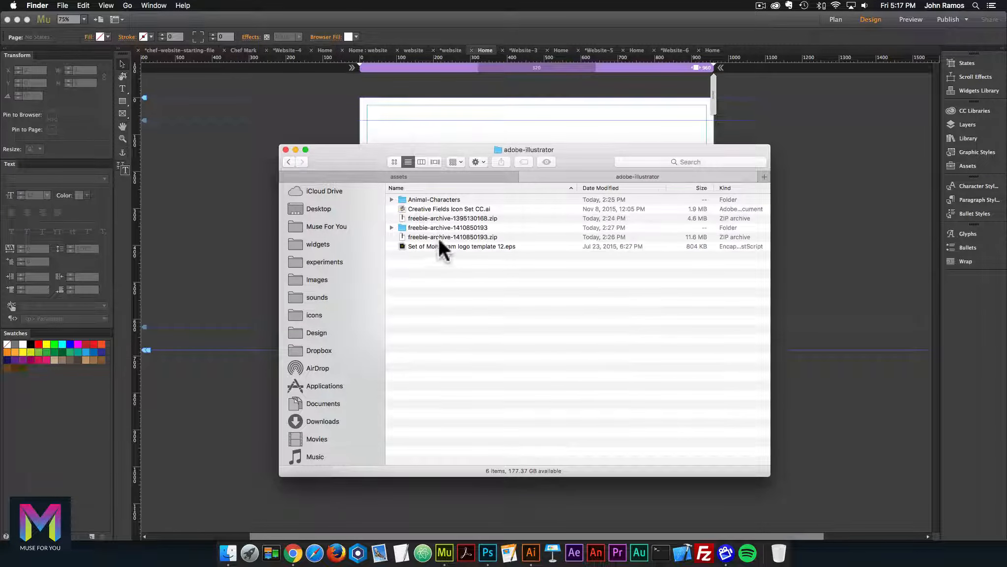
double_click(432, 207)
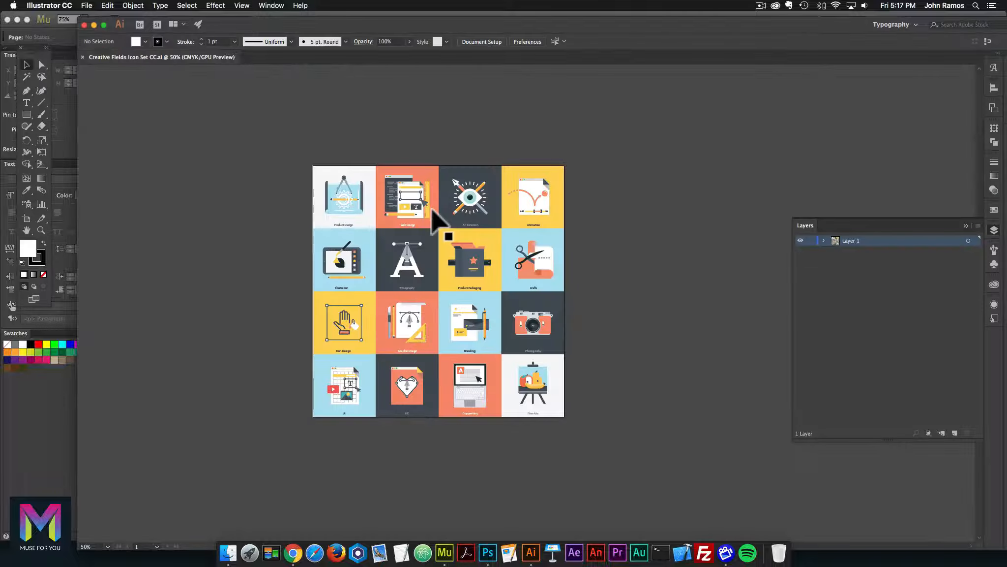
Step: Copy the Copywriting laptop icon from the Illustrator icon set and paste it onto the Home page in Adobe Muse
click(483, 195)
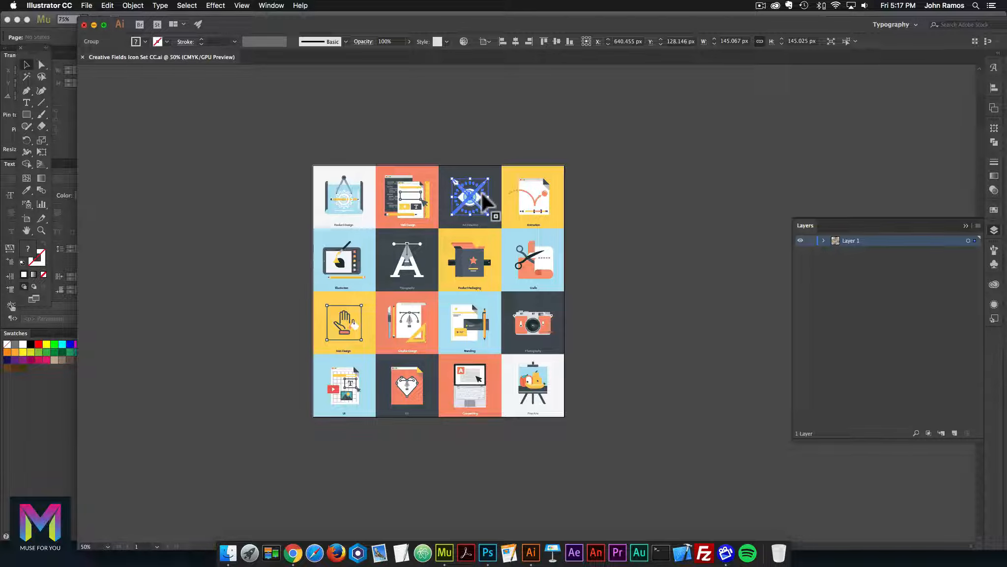
click(416, 283)
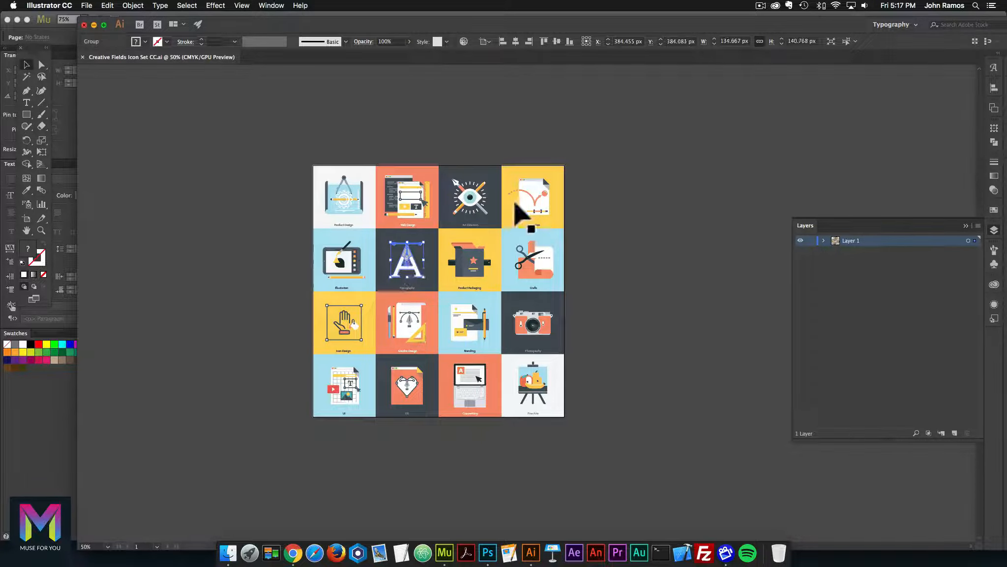
click(470, 376)
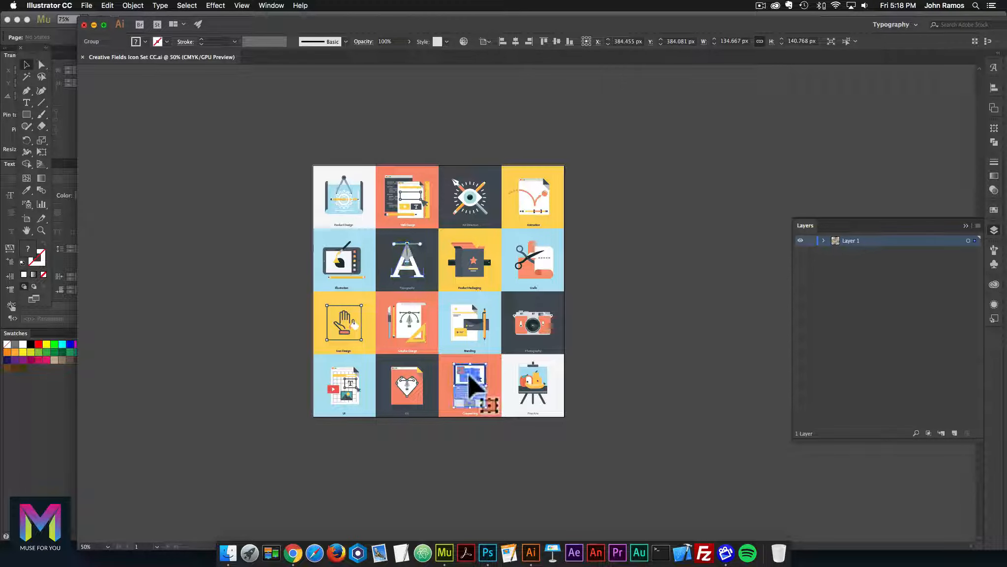
key(super+equal)
key(super+equal)
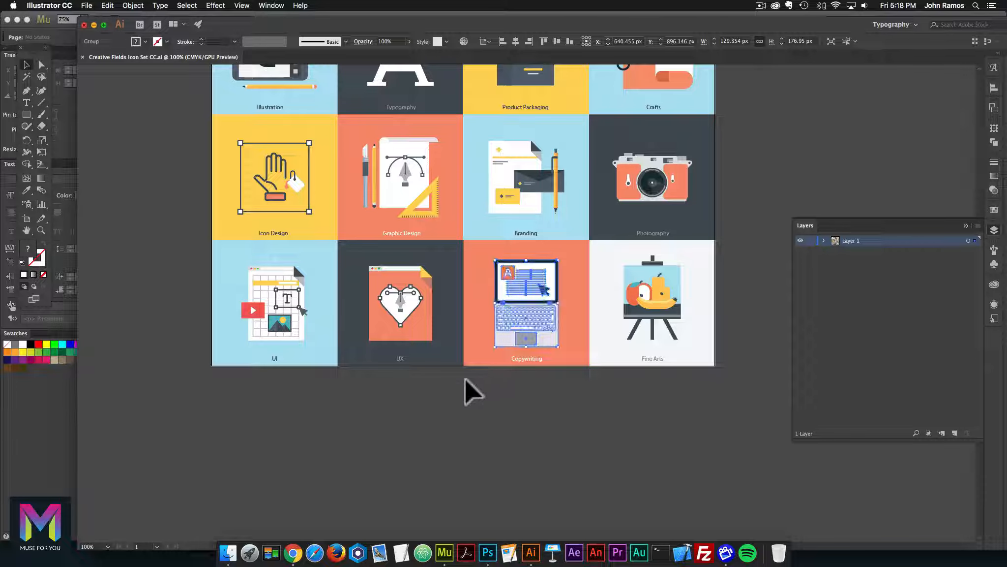
click(444, 552)
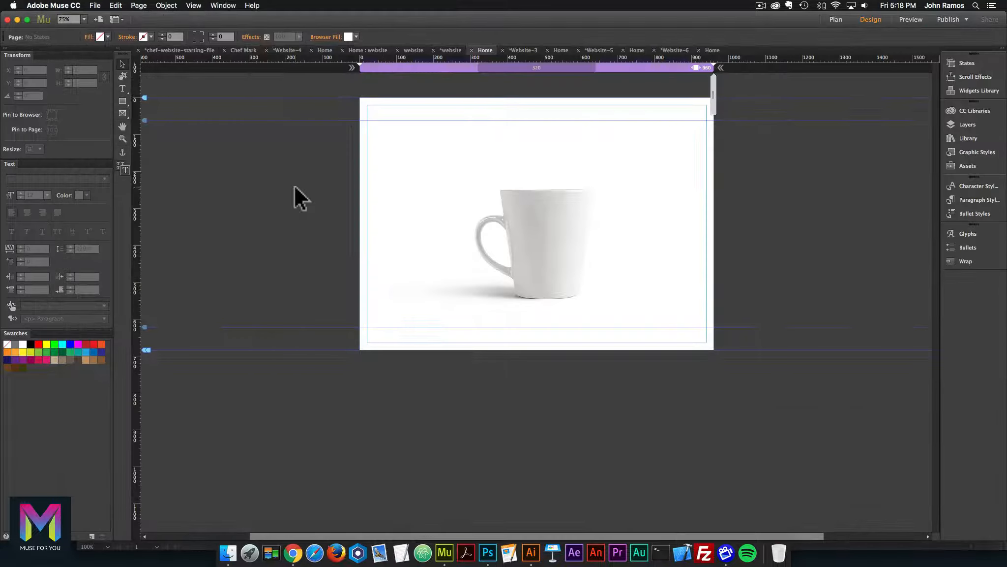
key(super+v)
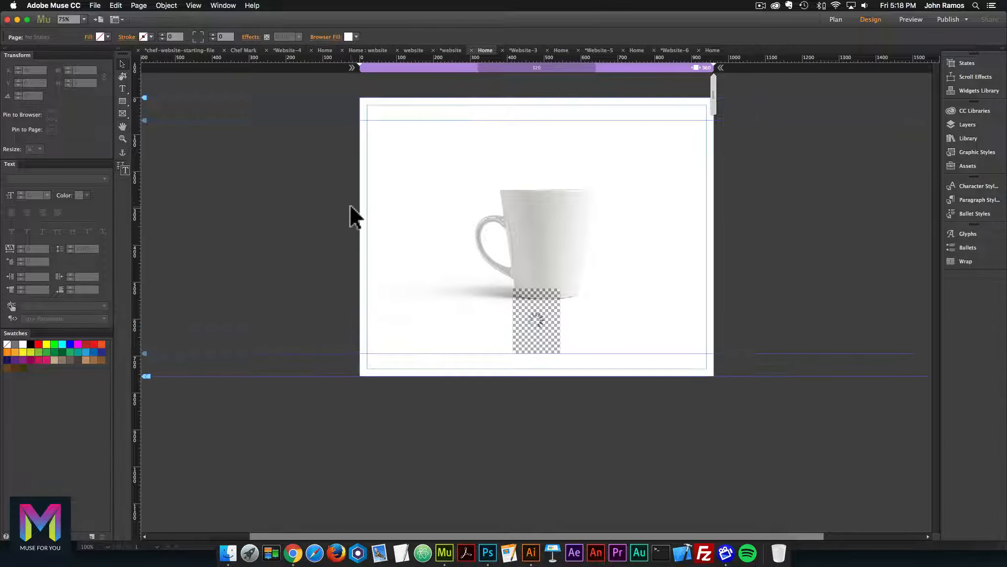
Step: Enlarge the laptop image to about 391 by 535 px and move it below the mug, to about X 284, Y 711
drag(535, 324, 612, 394)
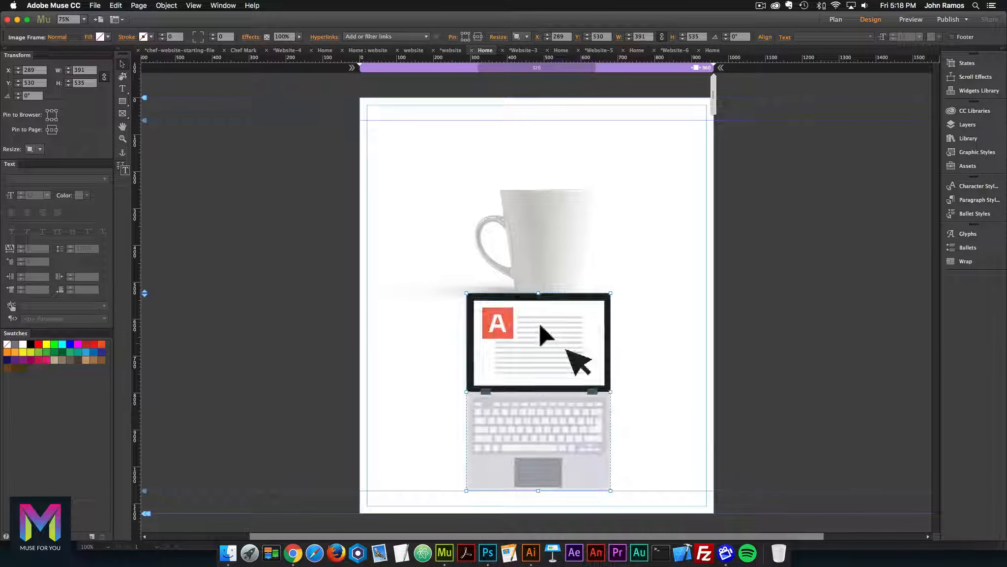
drag(547, 336, 548, 400)
scroll(548, 399, down, 2)
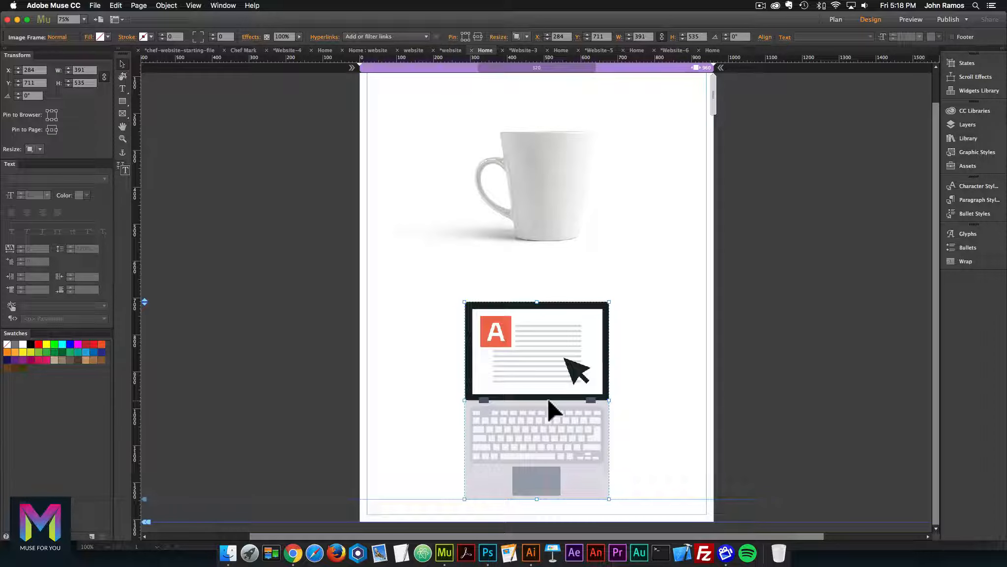
click(306, 269)
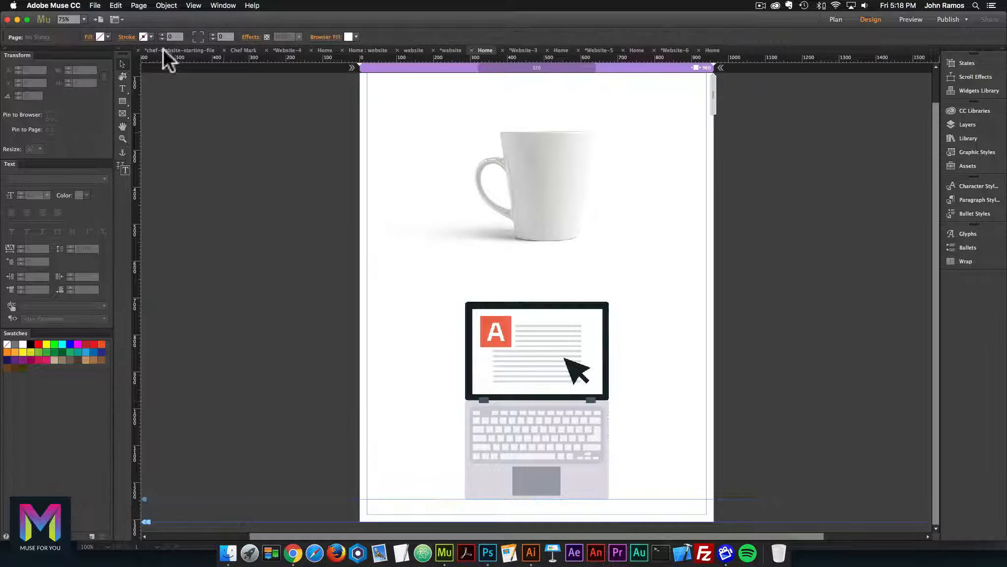
Step: Preview the page in the browser and examine the mug rollover and the laptop artwork below it
click(95, 6)
click(157, 160)
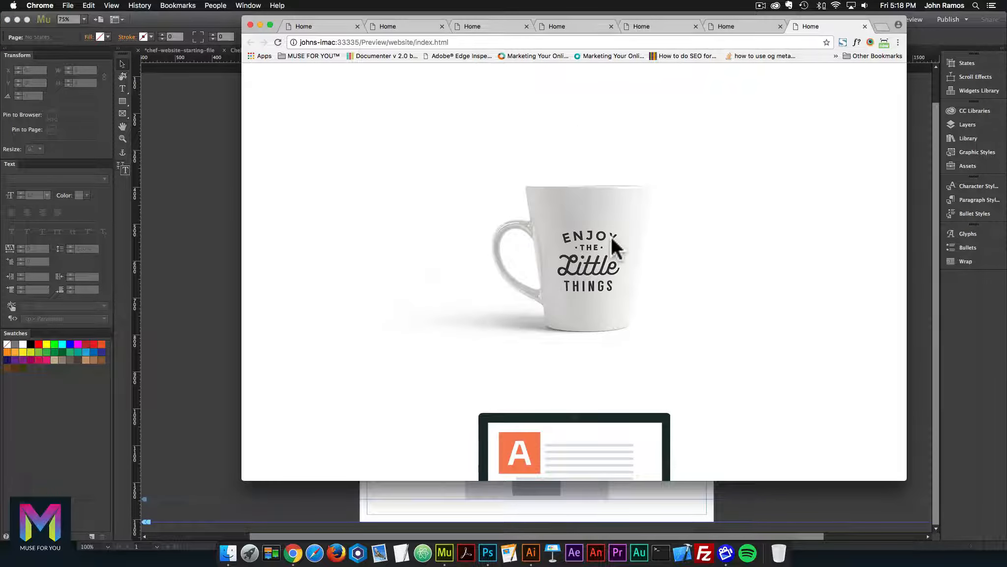
scroll(609, 236, down, 5)
scroll(597, 258, up, 2)
scroll(598, 261, up, 3)
scroll(747, 258, down, 5)
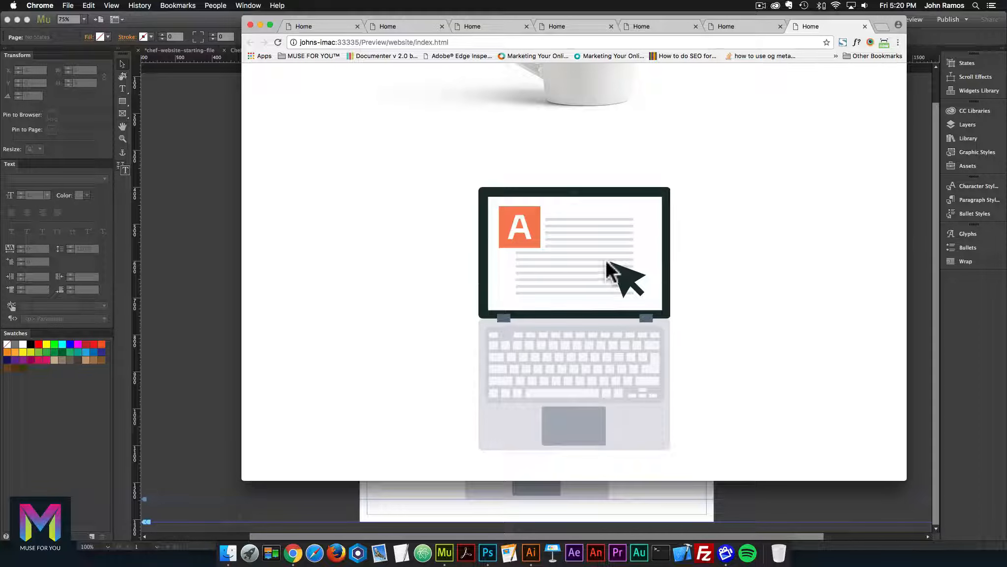
scroll(606, 261, up, 3)
scroll(605, 258, up, 1)
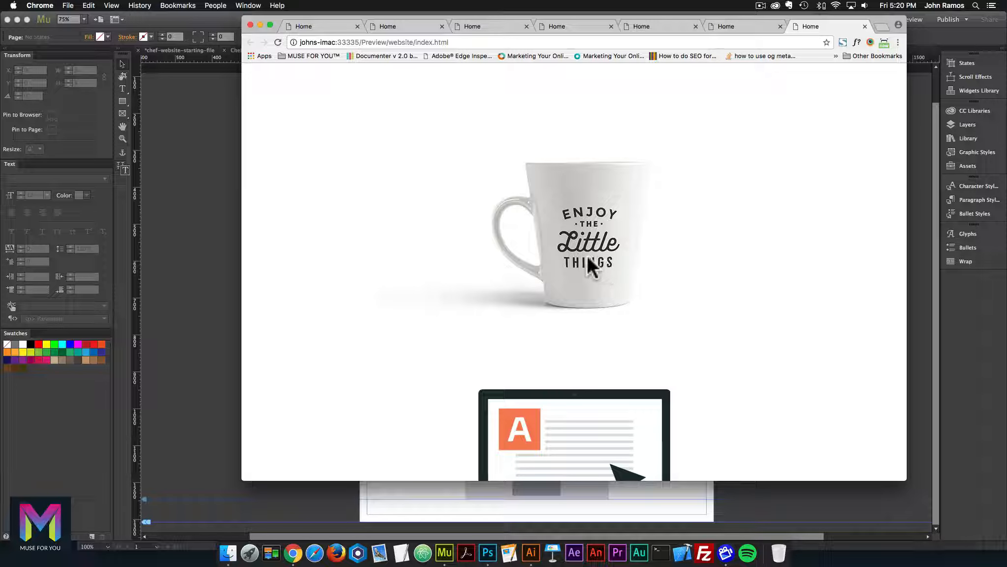
Step: Return to Adobe Muse and view the laptop image's Tooltip and Alternative Text properties without changing them
click(219, 192)
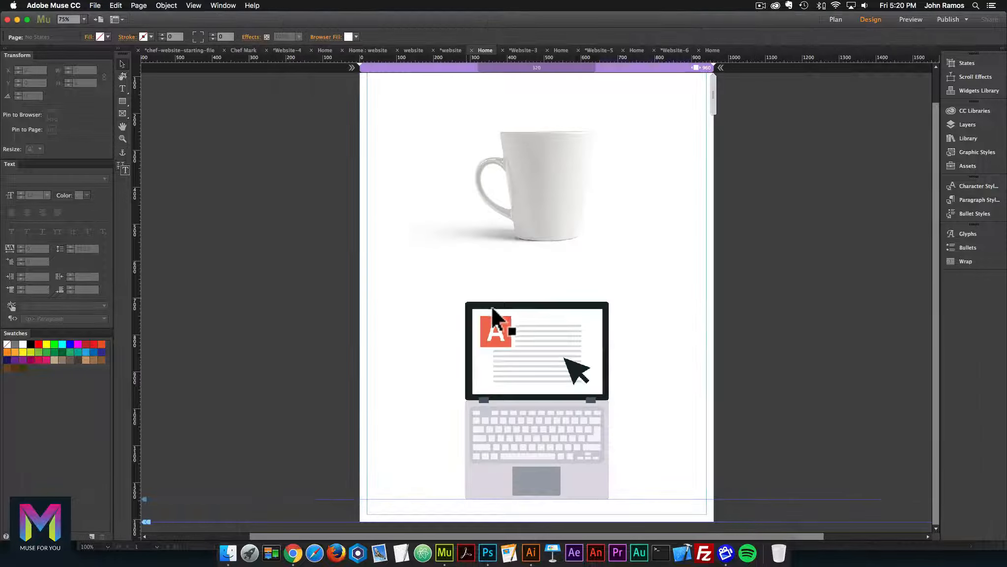
click(533, 329)
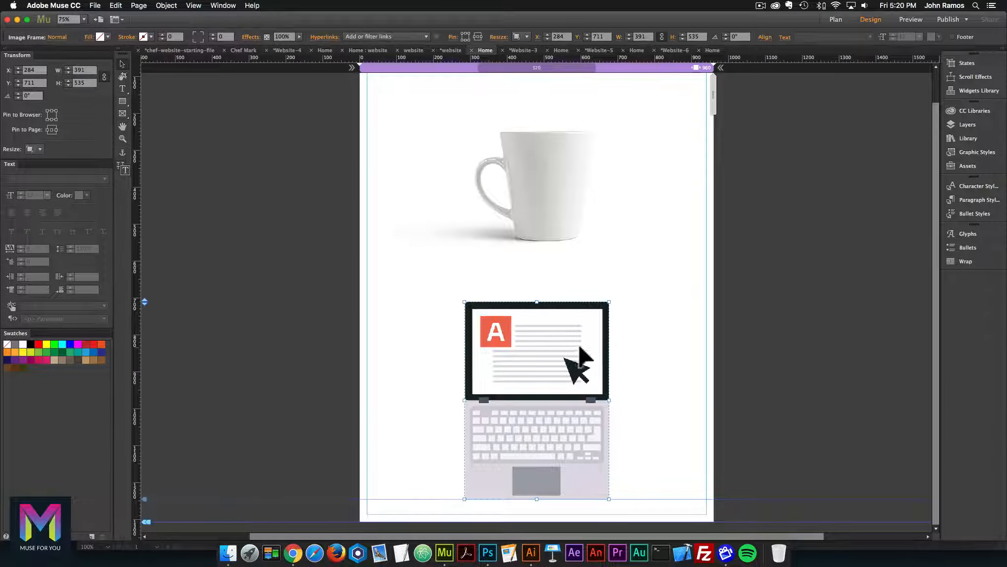
right_click(541, 331)
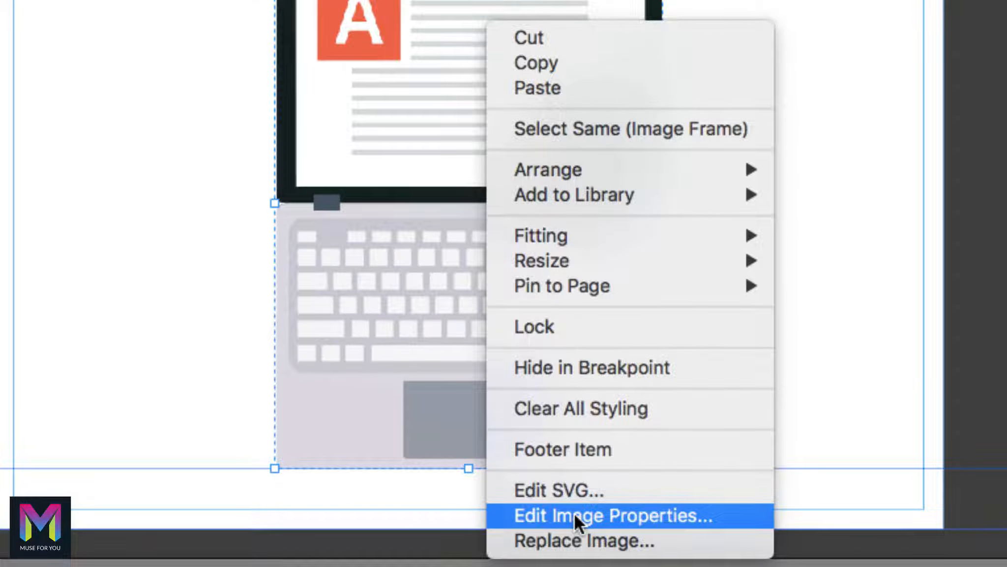
click(577, 516)
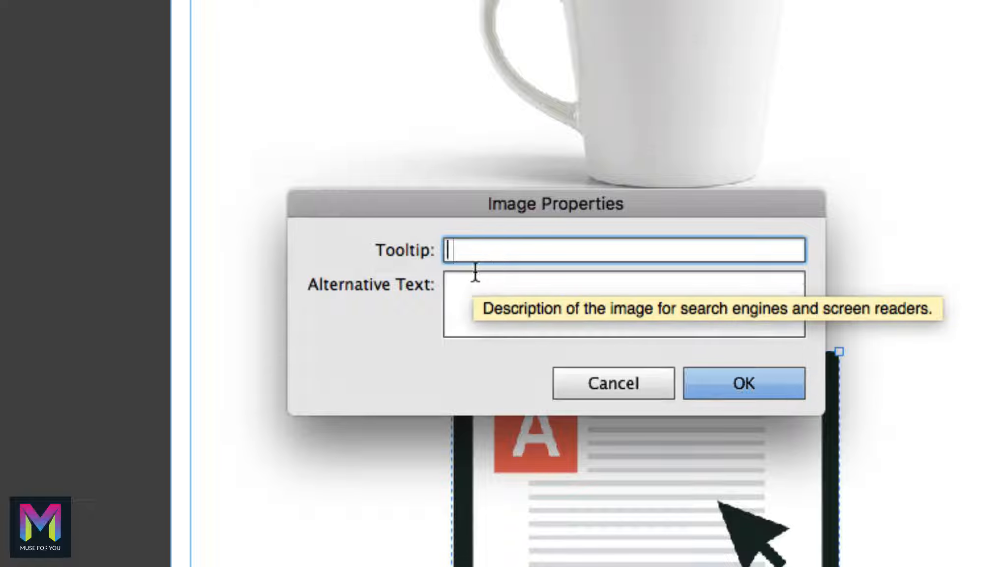
click(589, 385)
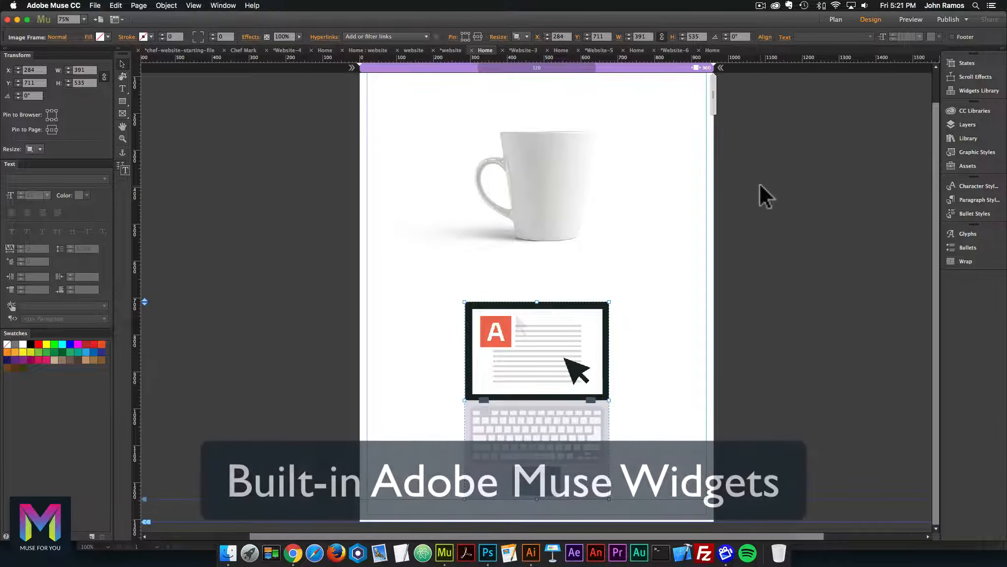
Step: Switch to the open Home page document that contains the "Built-in Adobe Muse Widgets" heading
click(324, 48)
click(490, 126)
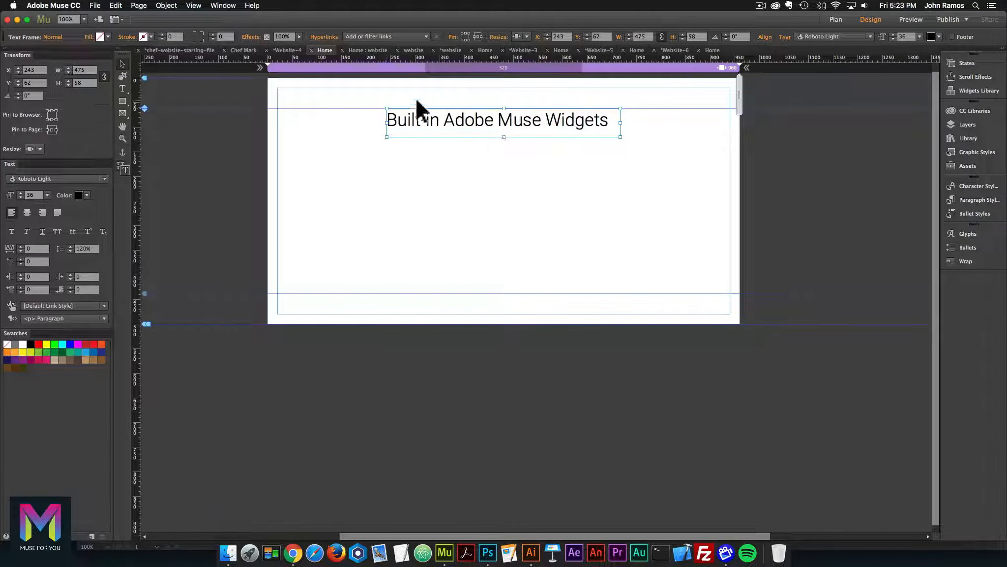
click(165, 5)
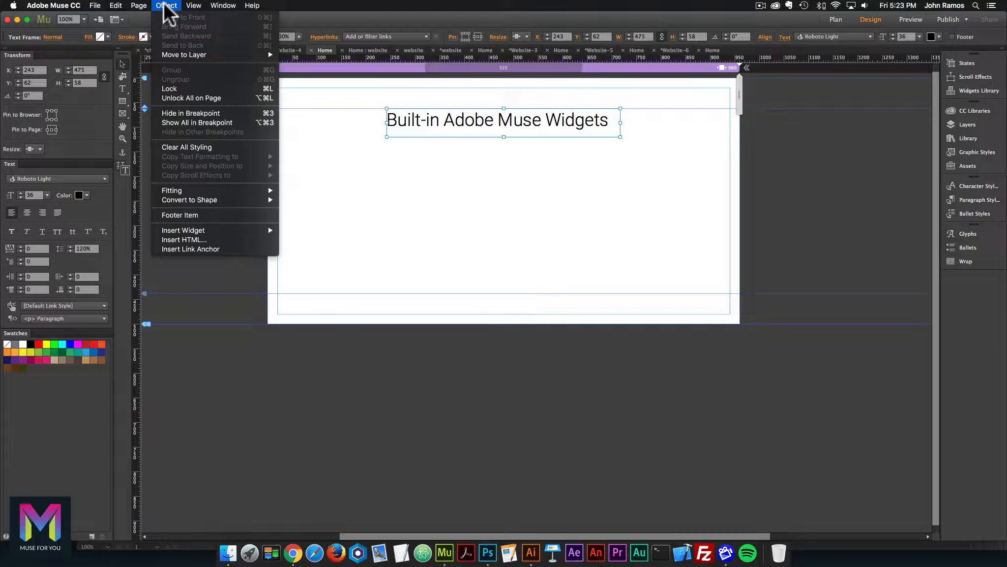
click(484, 119)
click(249, 91)
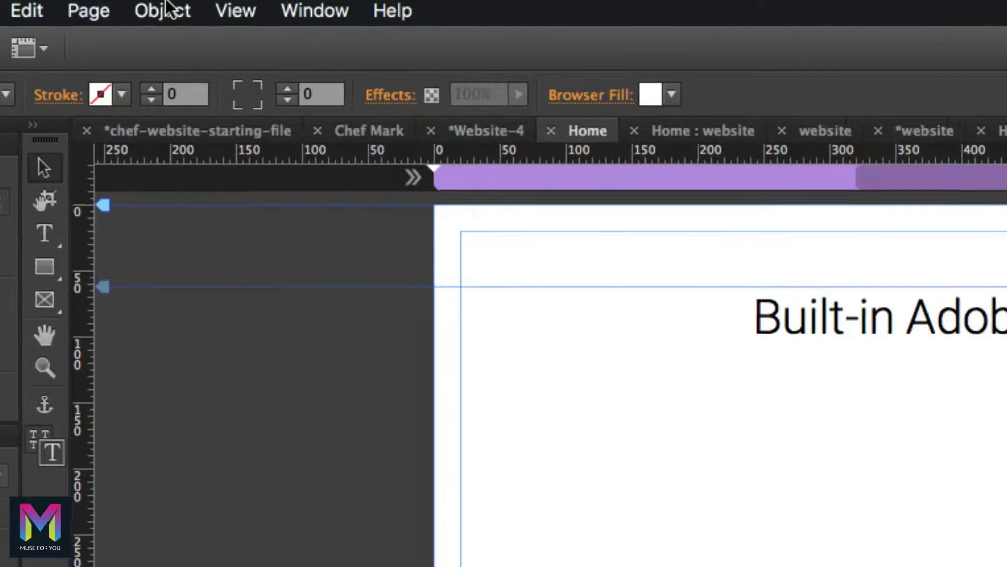
Step: Insert a Vimeo social widget below the page heading, at about X 268, Y 224
click(167, 6)
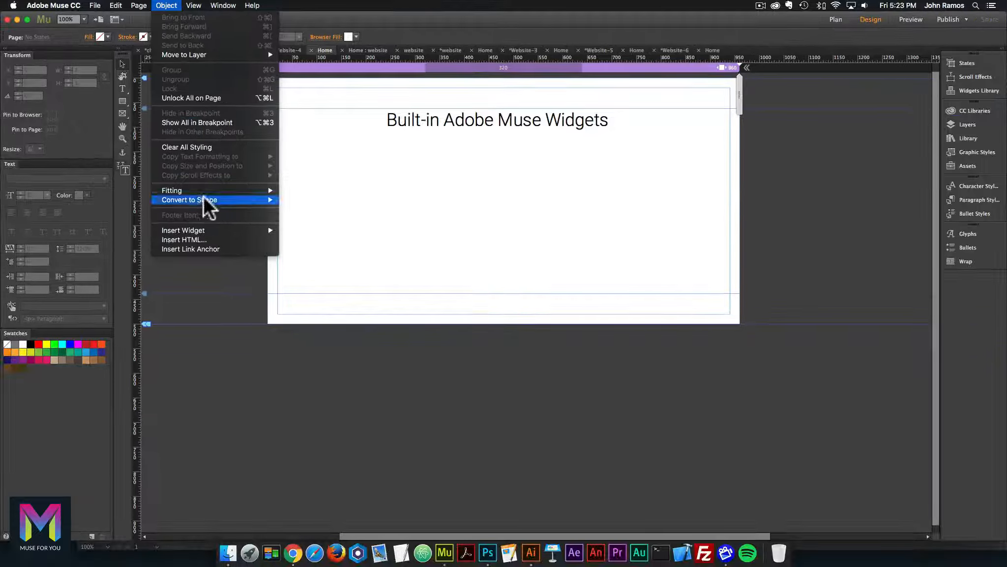
mouse_move(219, 536)
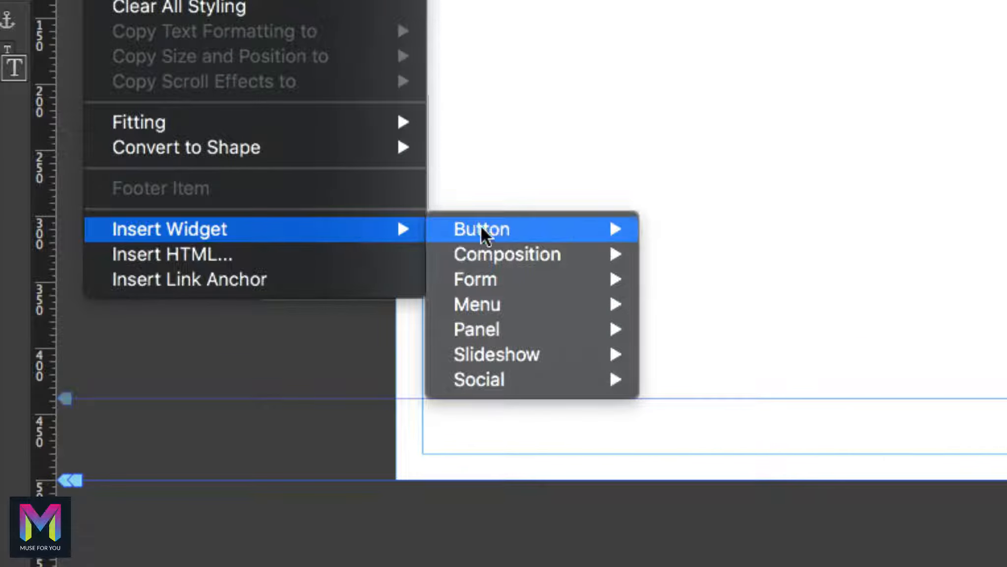
mouse_move(310, 231)
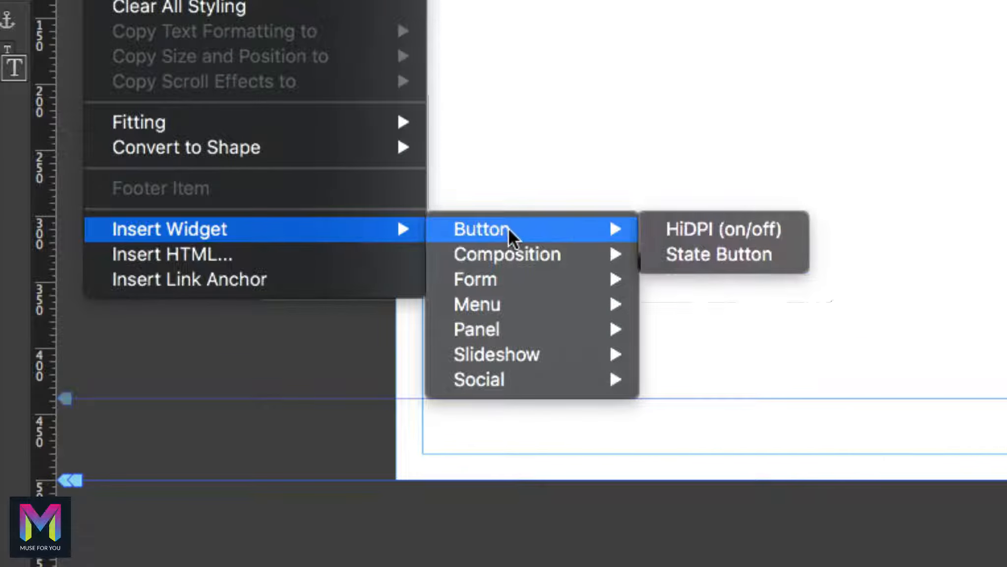
mouse_move(505, 256)
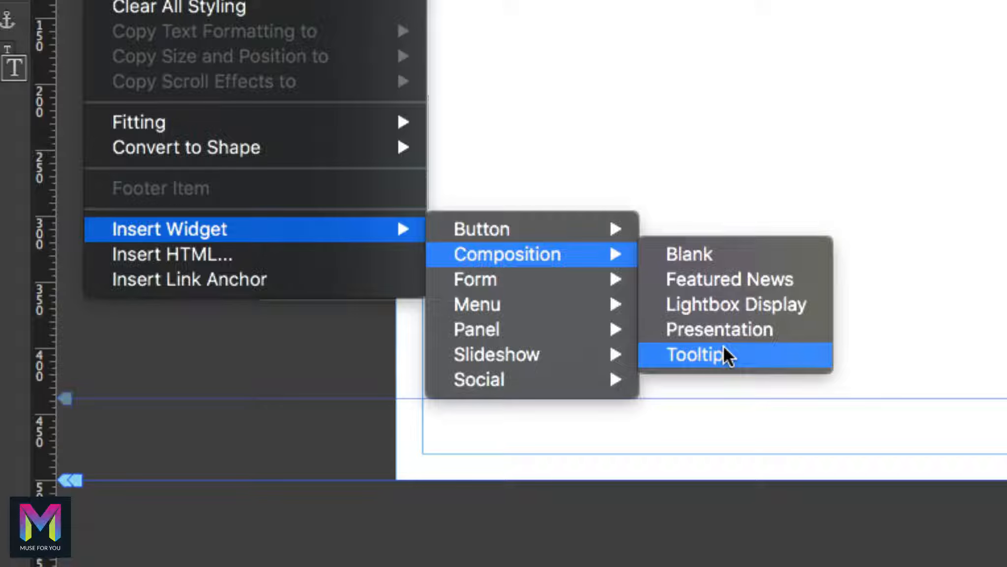
mouse_move(594, 288)
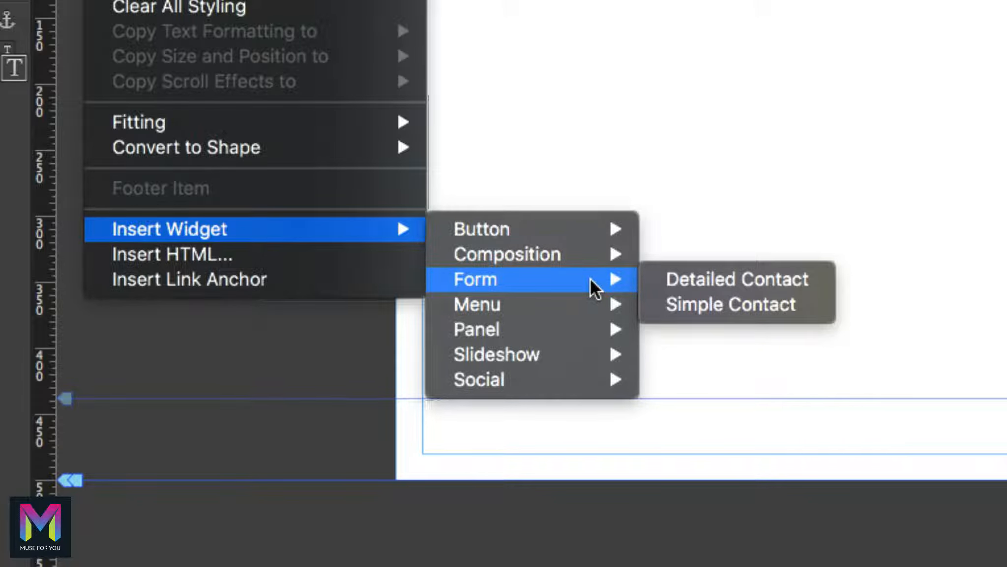
mouse_move(574, 312)
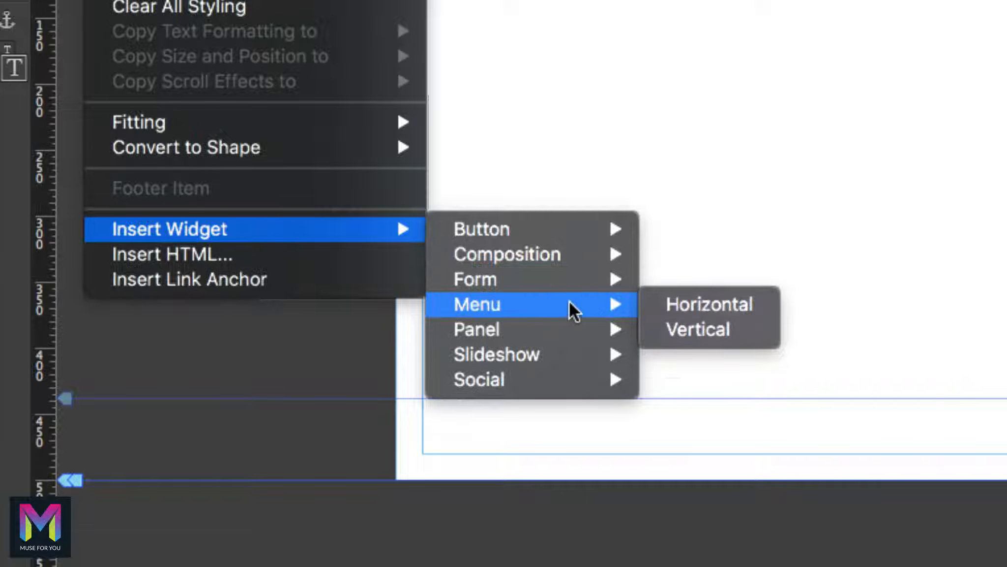
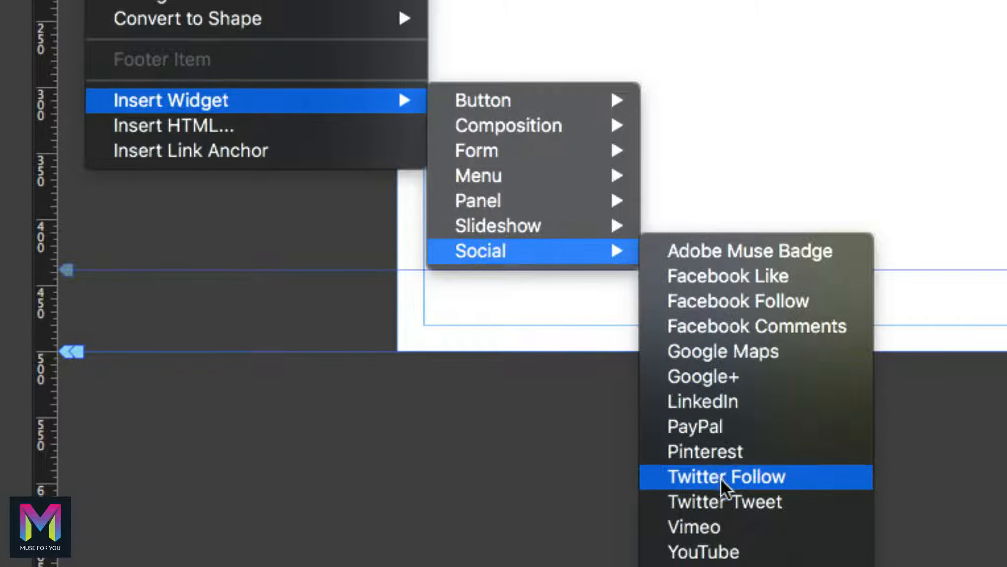
click(707, 527)
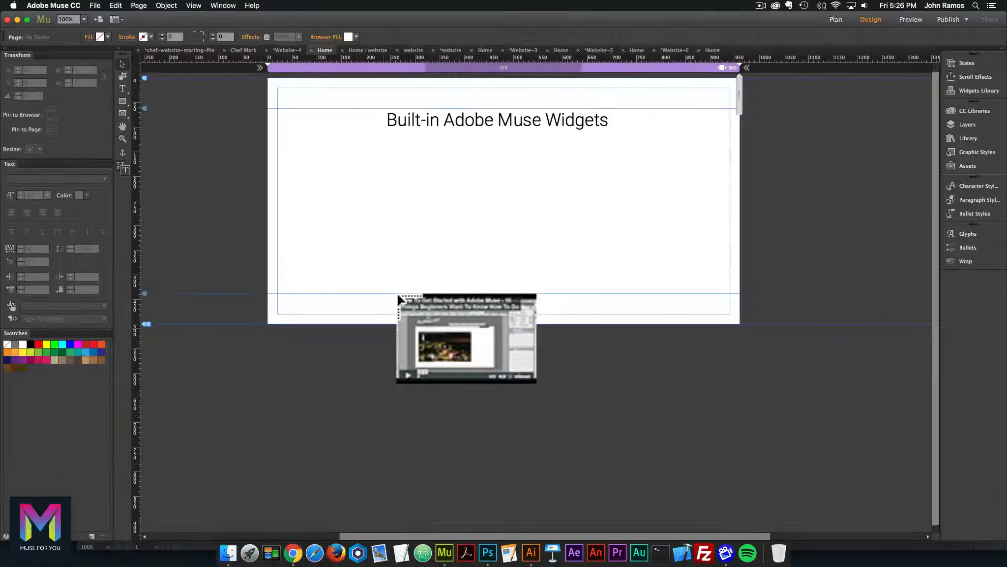
click(400, 189)
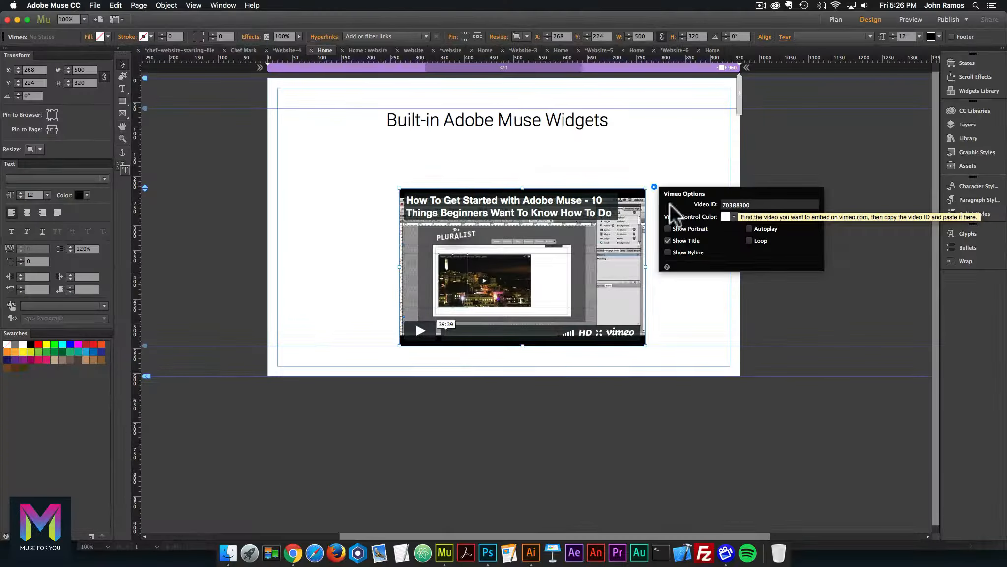
Step: Switch to Chrome, open vimeo.com in a new tab, and locate the video ID in the URL of the staff-picked "Kite" video
click(293, 553)
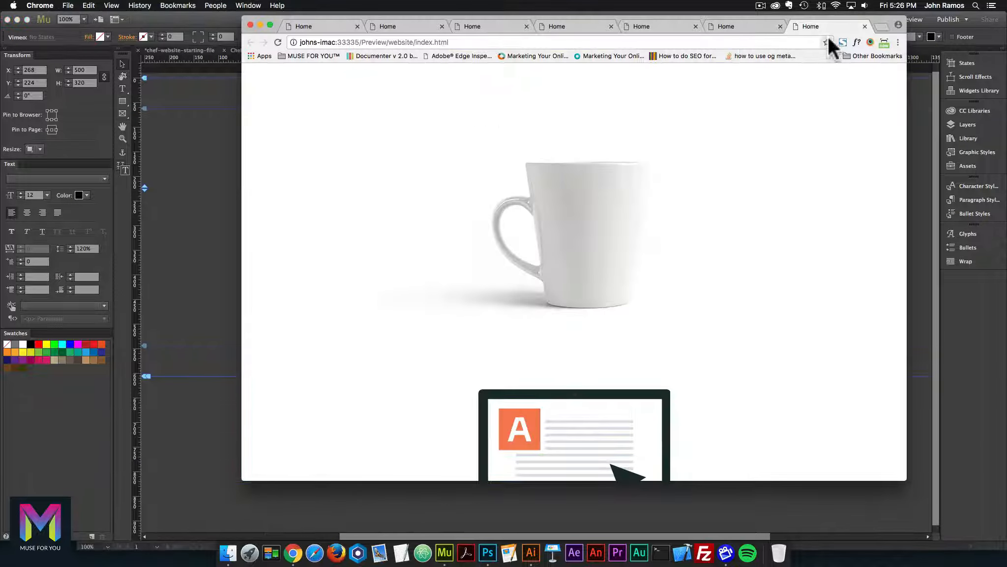
key(super+t)
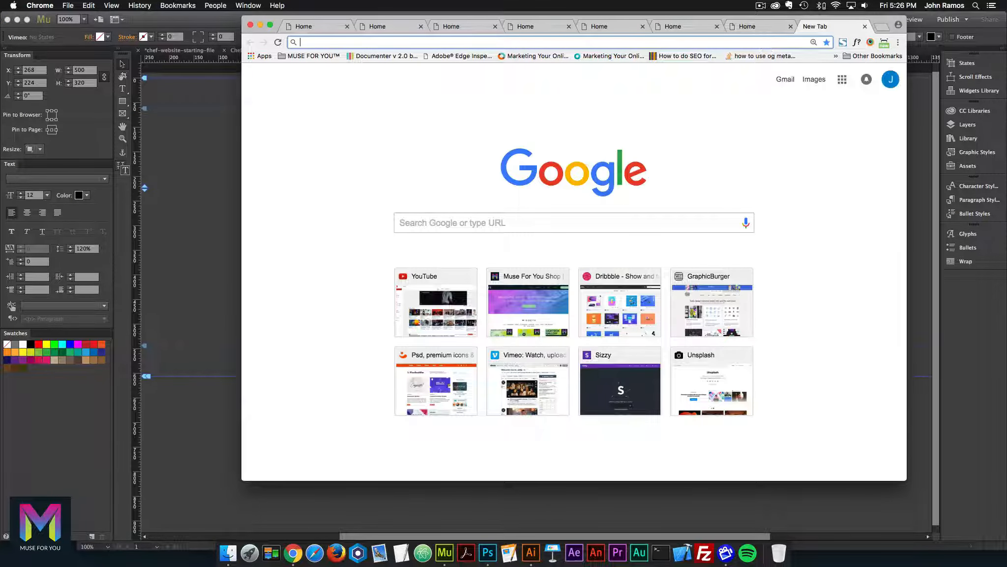
text(vimeo.com)
key(Return)
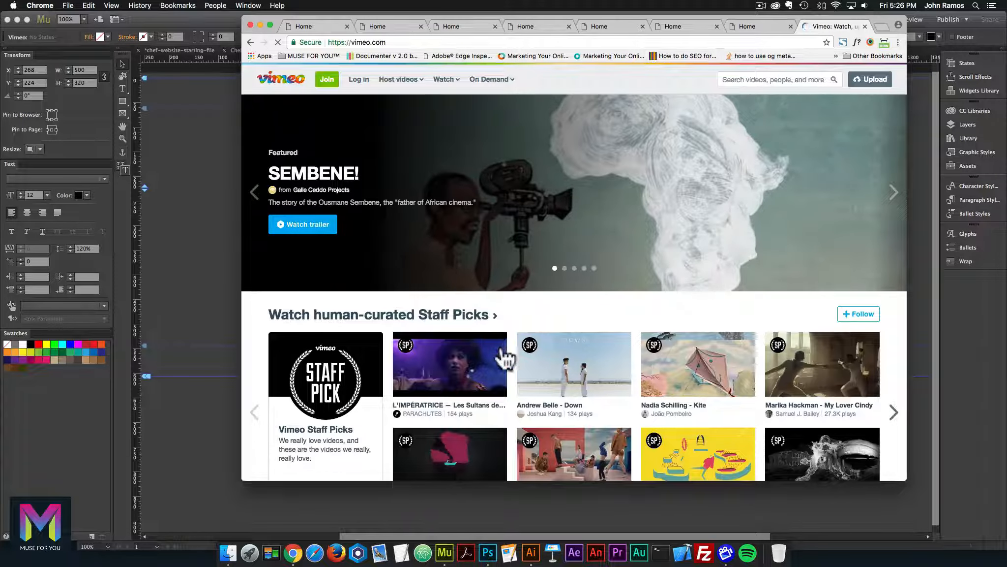
click(688, 391)
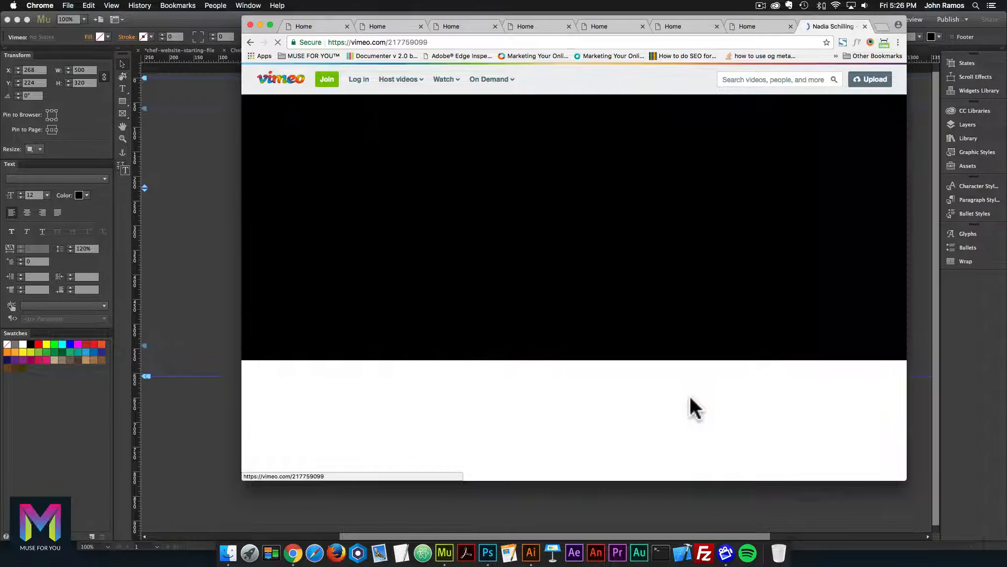
click(310, 329)
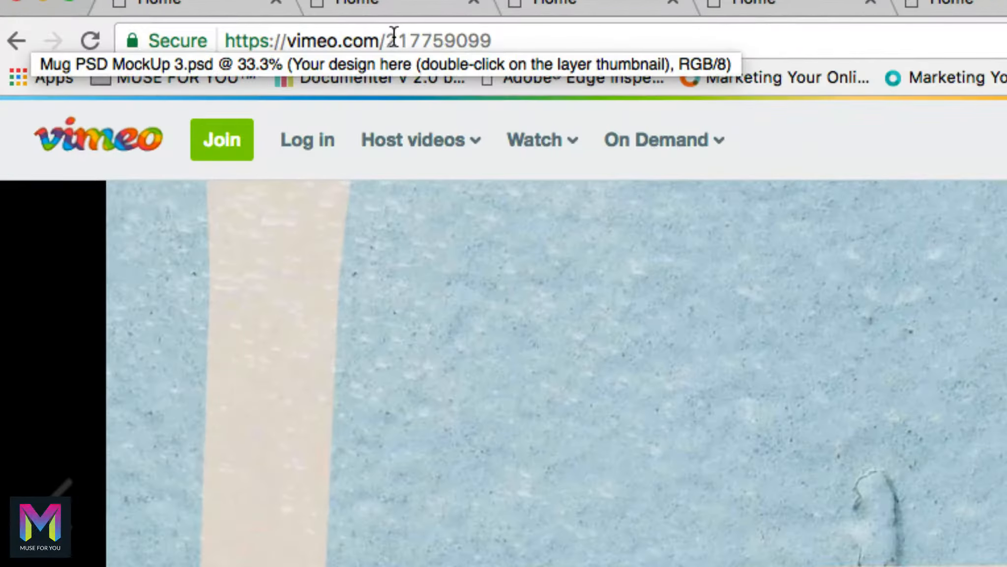
click(389, 42)
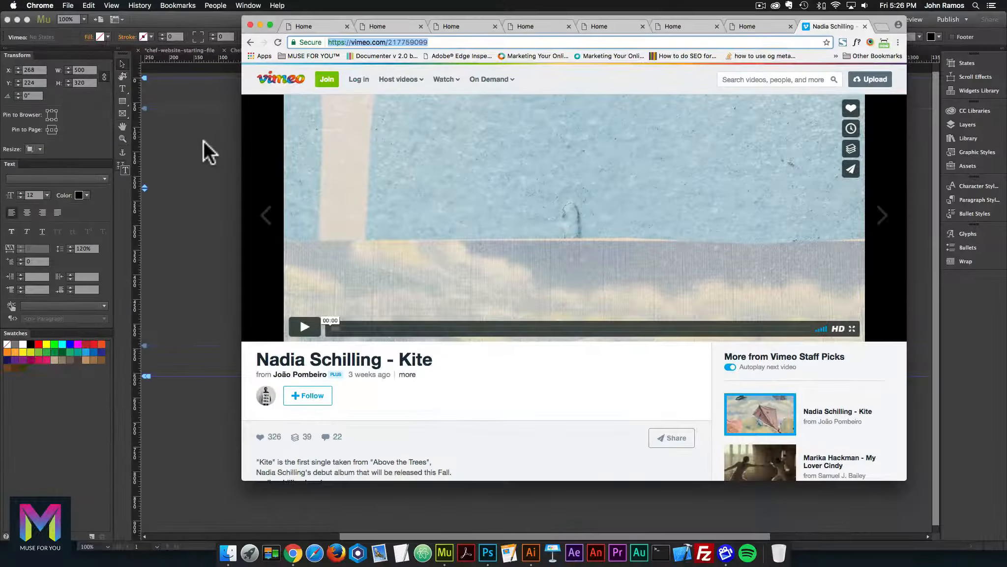
Step: Return to Adobe Muse, view the Vimeo widget's Video ID option and delete the widget from the page
click(203, 140)
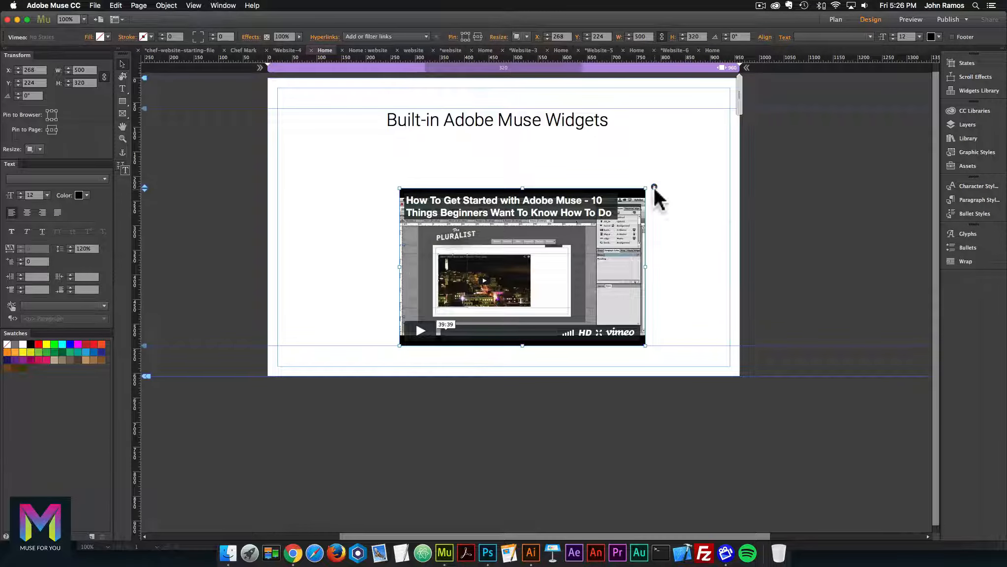
click(654, 187)
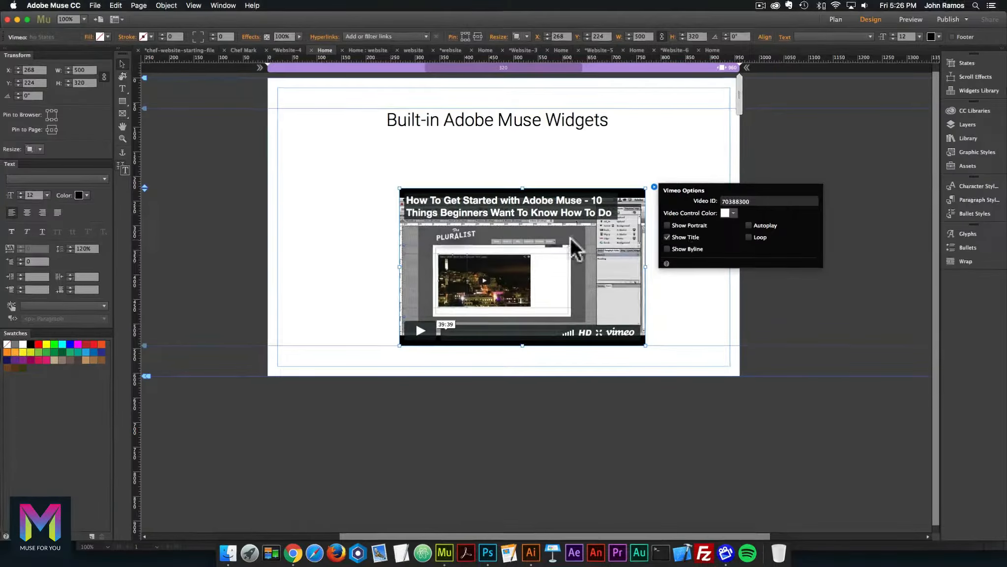
click(275, 274)
key(Delete)
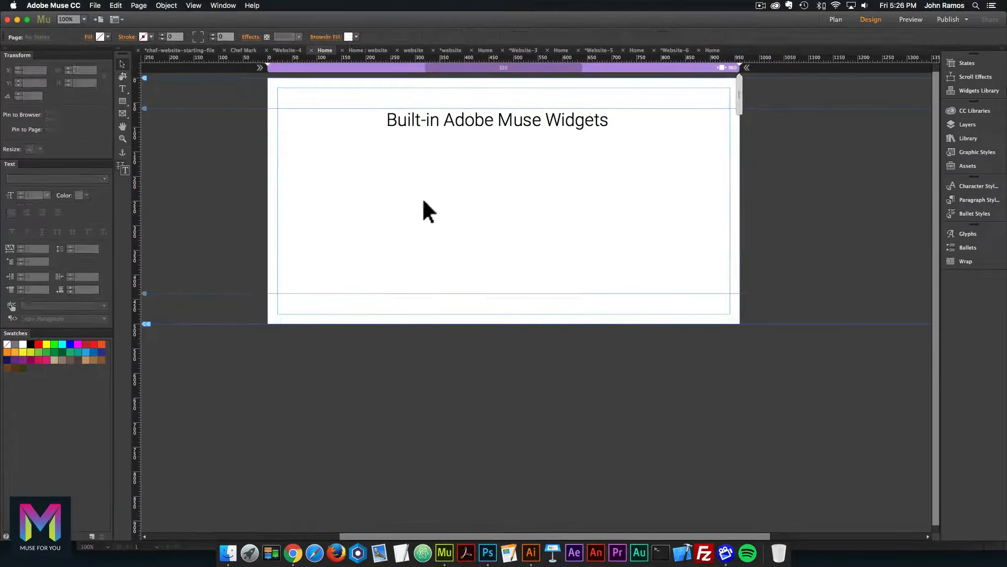
Step: Insert a YouTube social widget below the heading, at about X 312, Y 201
click(167, 5)
mouse_move(228, 230)
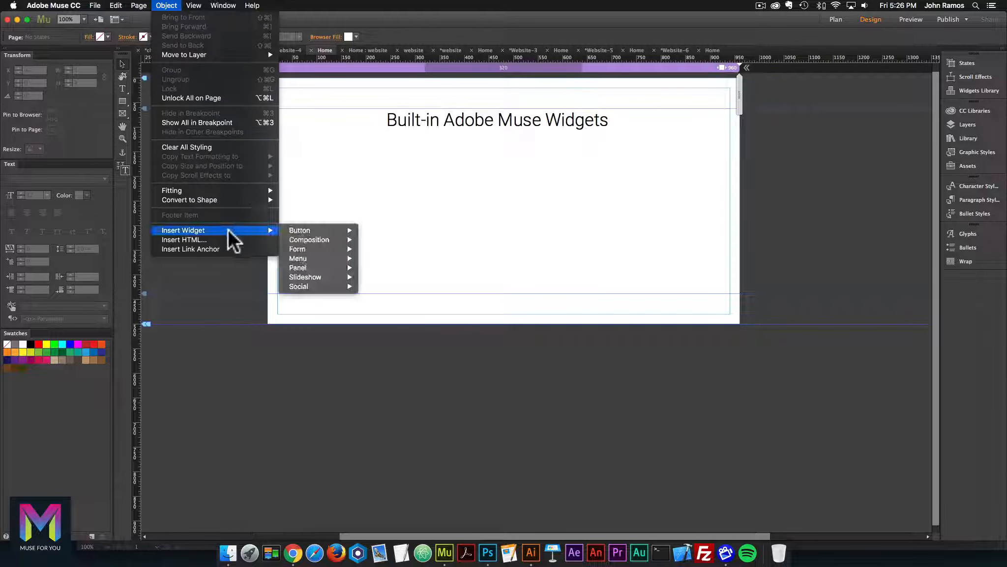
mouse_move(345, 285)
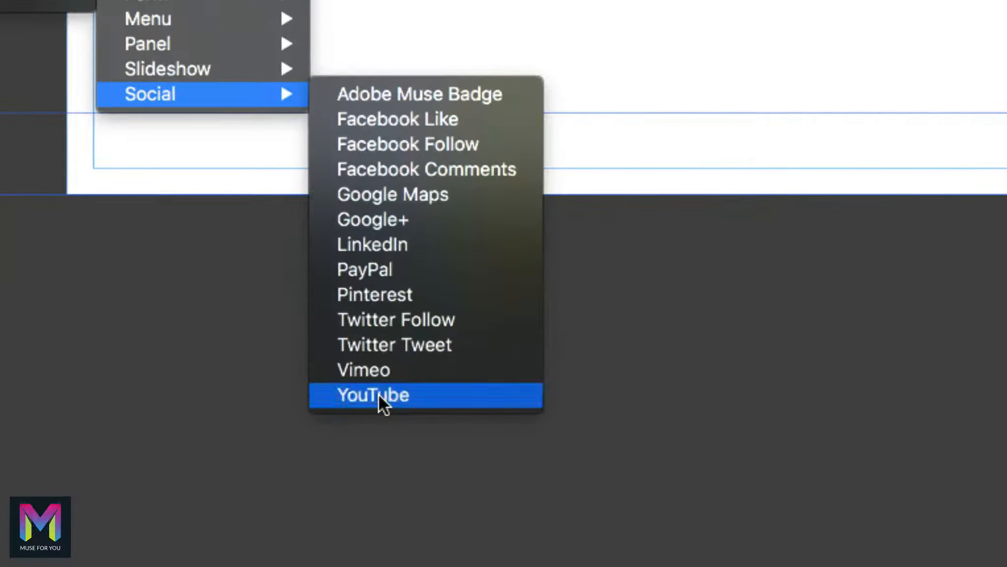
click(386, 399)
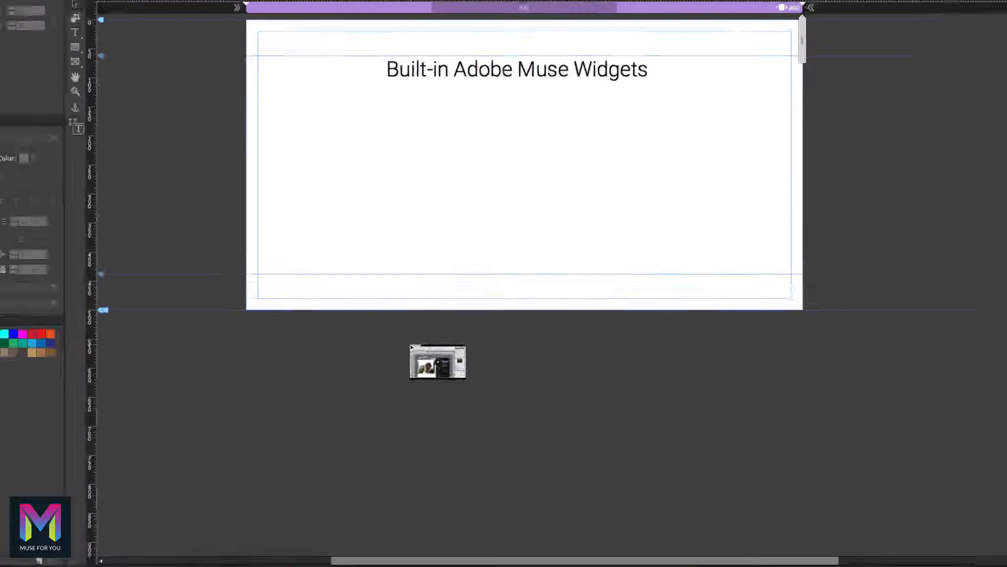
click(427, 119)
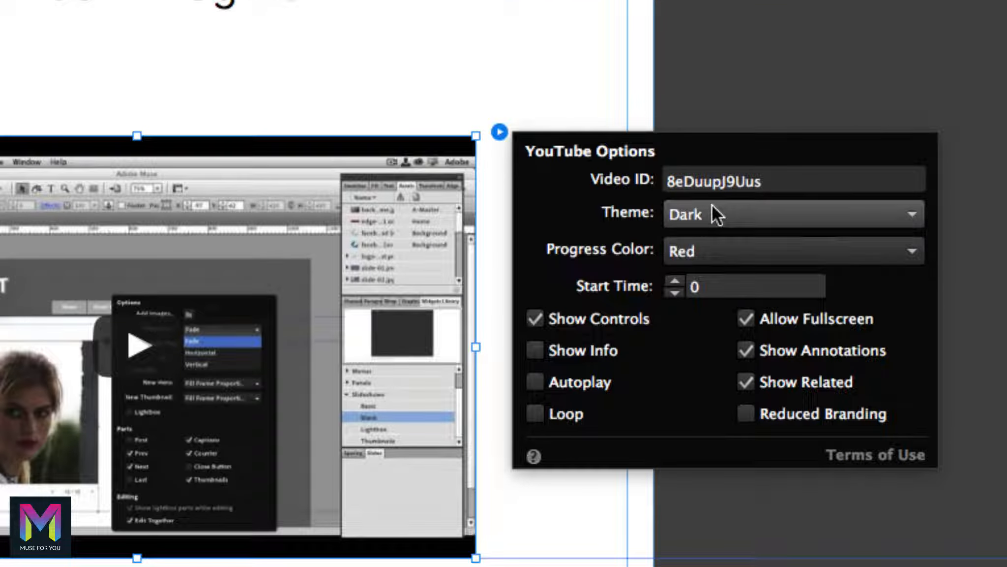
Step: View the YouTube widget's Theme and Progress Color choices without changing them, and delete the widget
click(764, 207)
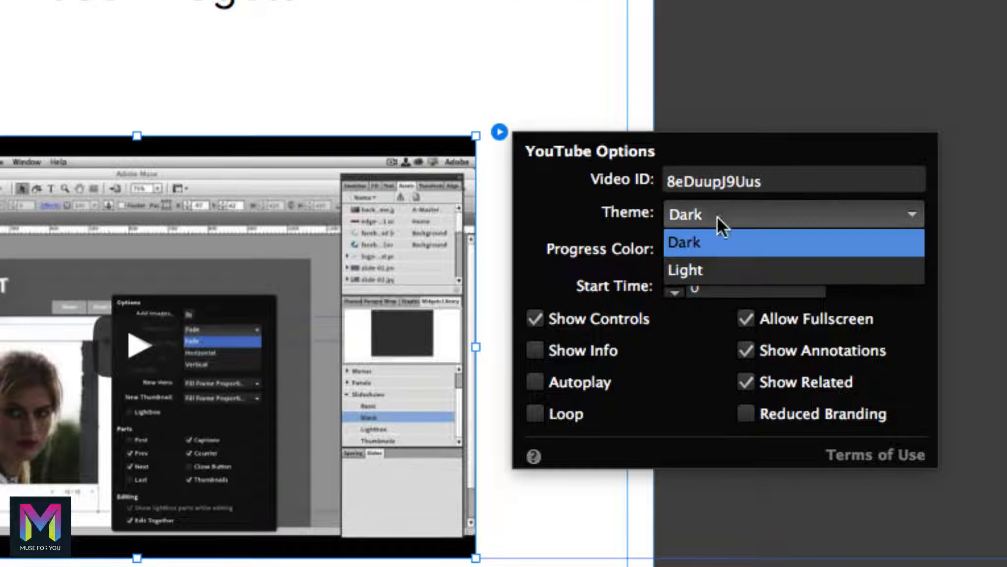
click(609, 221)
click(728, 251)
click(728, 251)
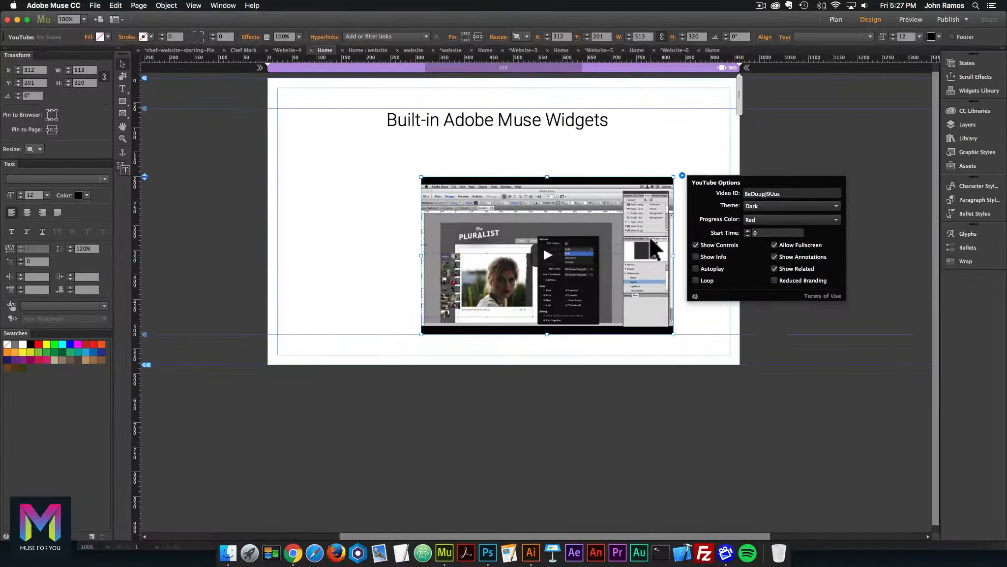
click(650, 239)
key(Delete)
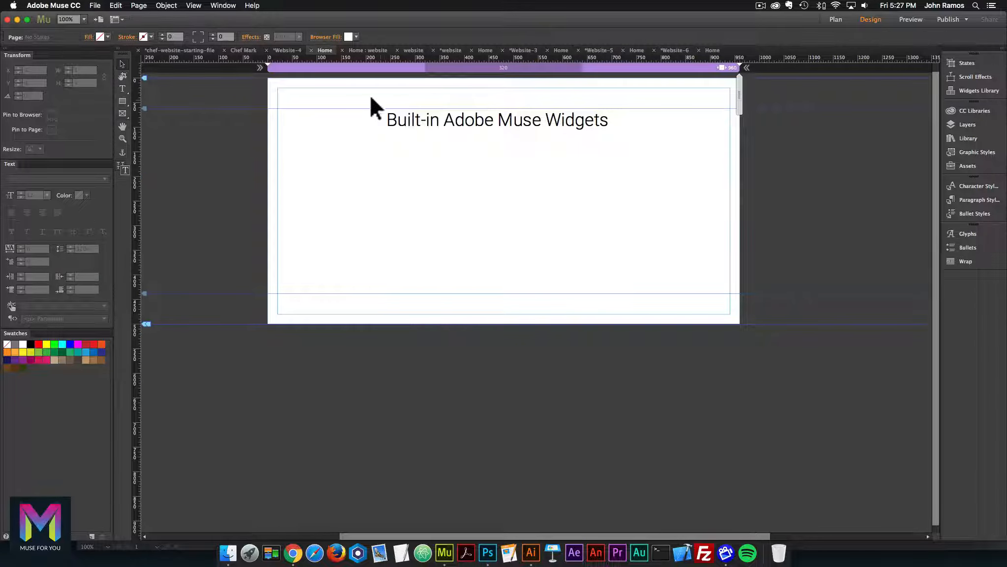
Step: Insert a PayPal social widget with a Buy Now button below the page heading
click(173, 10)
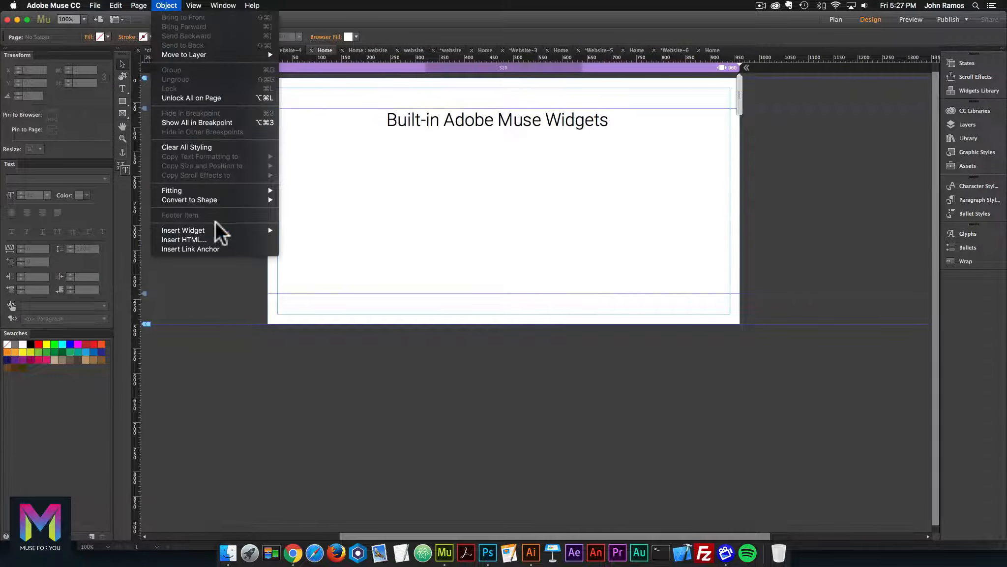
mouse_move(212, 227)
mouse_move(337, 286)
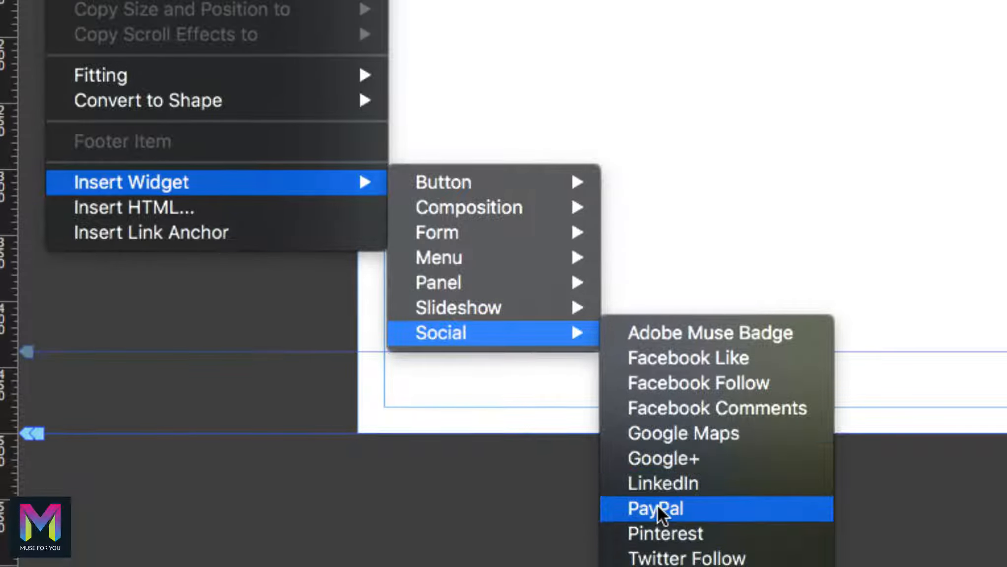
click(658, 554)
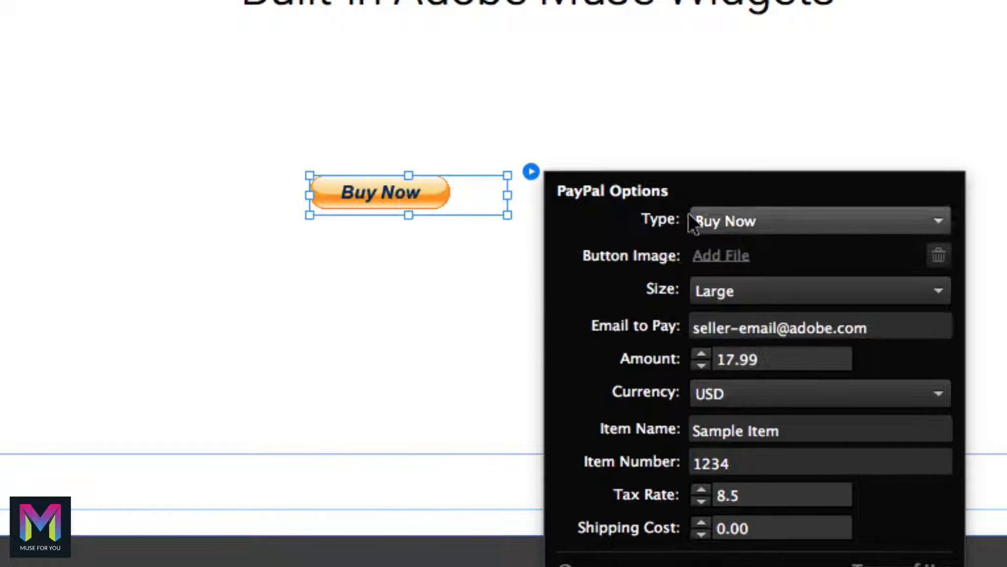
Step: Examine the PayPal widget's options, including the button Type choices, keep Buy Now and deselect the widget
click(692, 222)
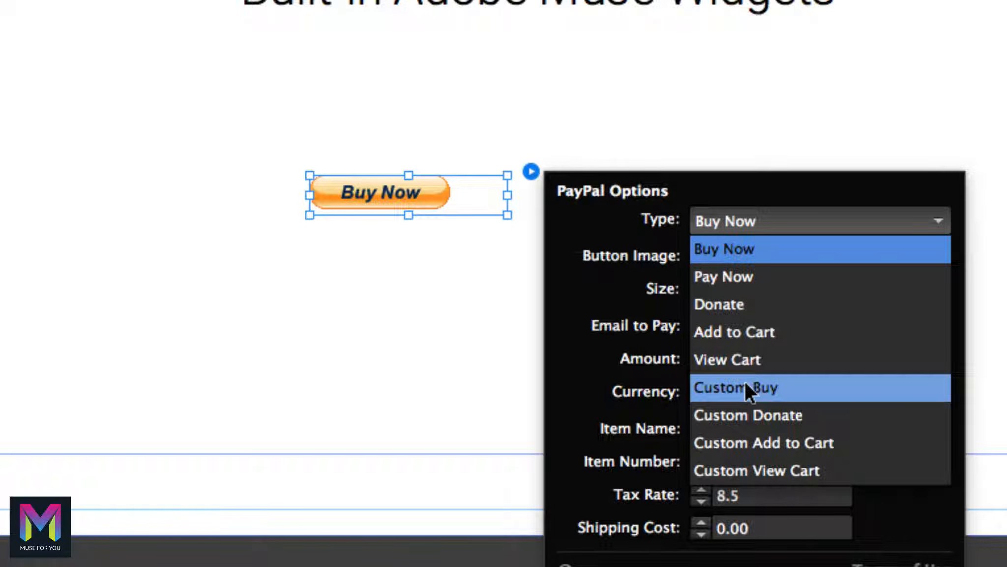
click(716, 223)
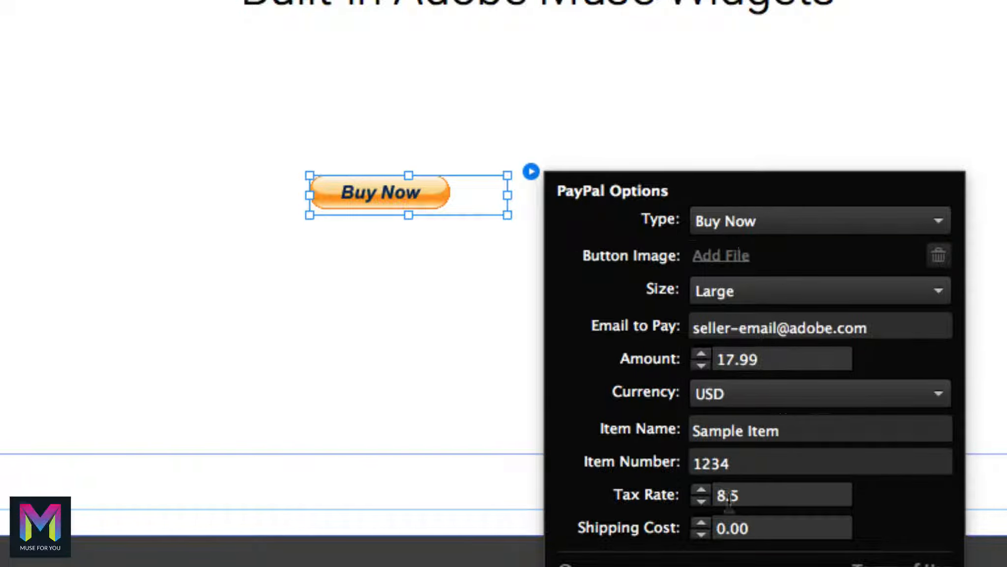
scroll(722, 517, down, 1)
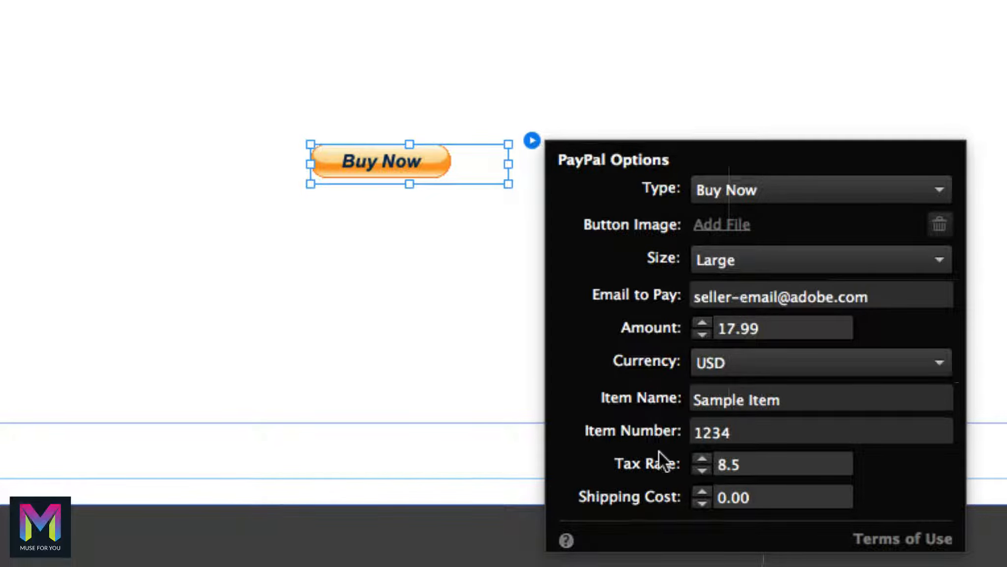
click(488, 310)
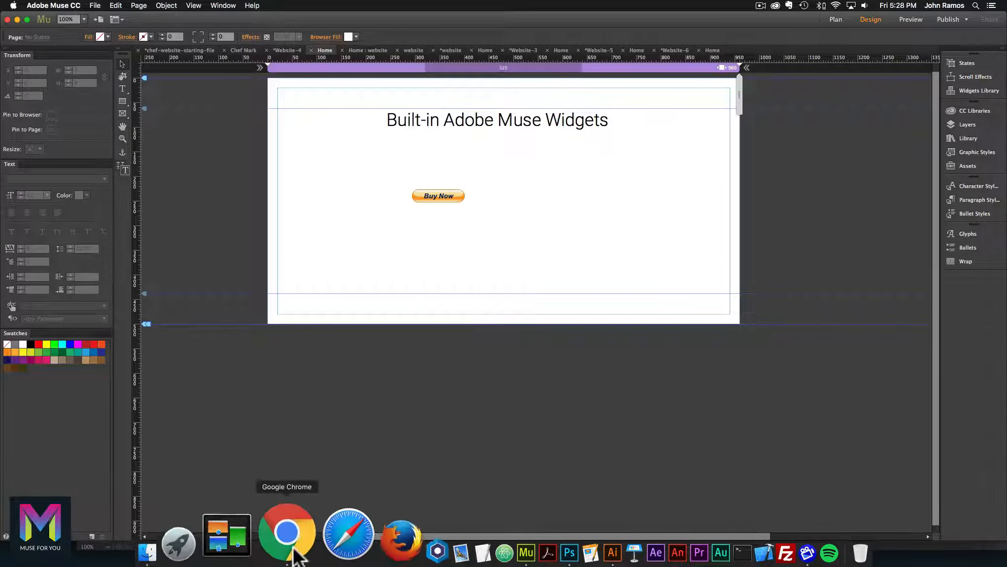
Step: Switch to Google Chrome, replace the old window with a new one, load museforyoushop.com and dismiss its subscription pop-up
click(292, 551)
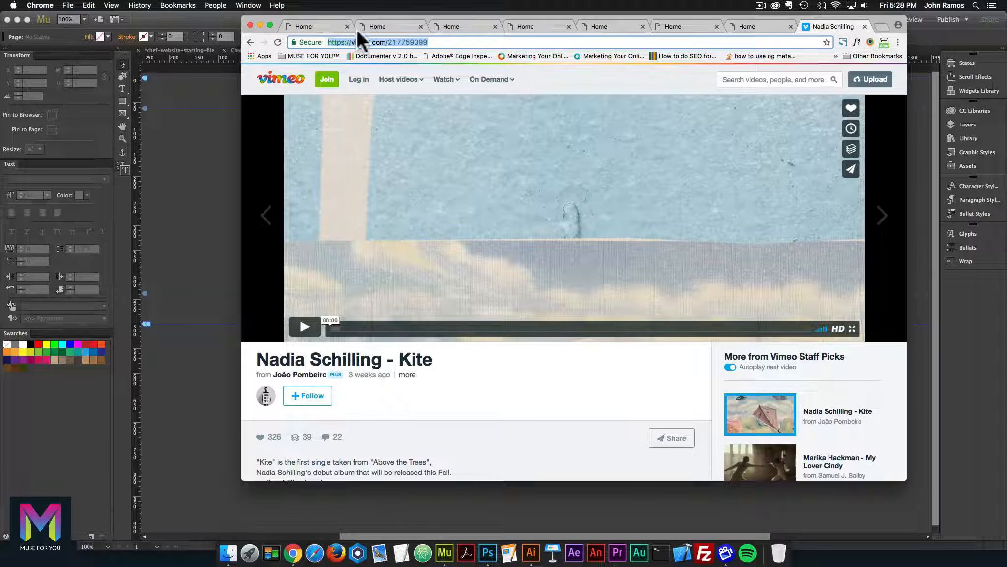
click(250, 25)
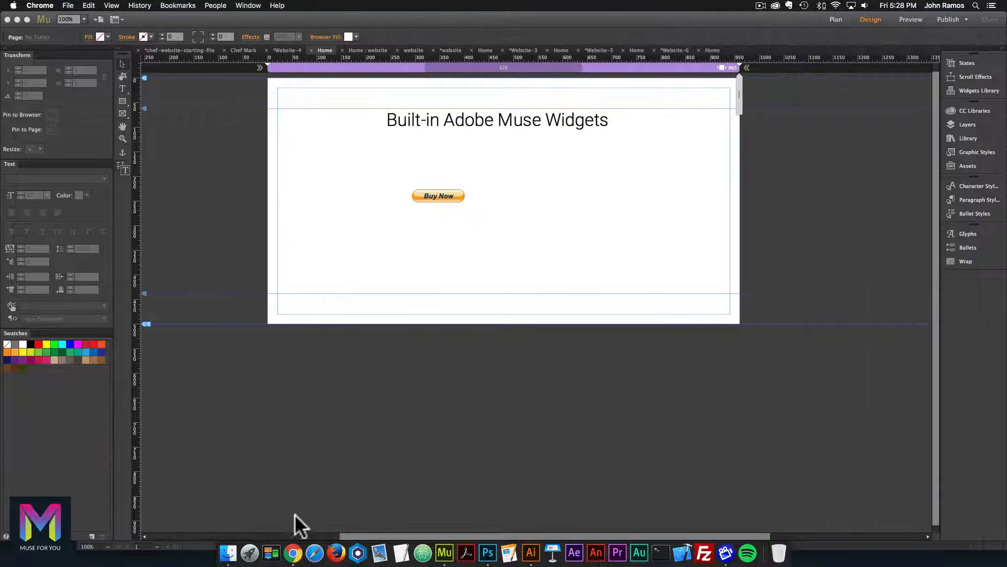
click(292, 551)
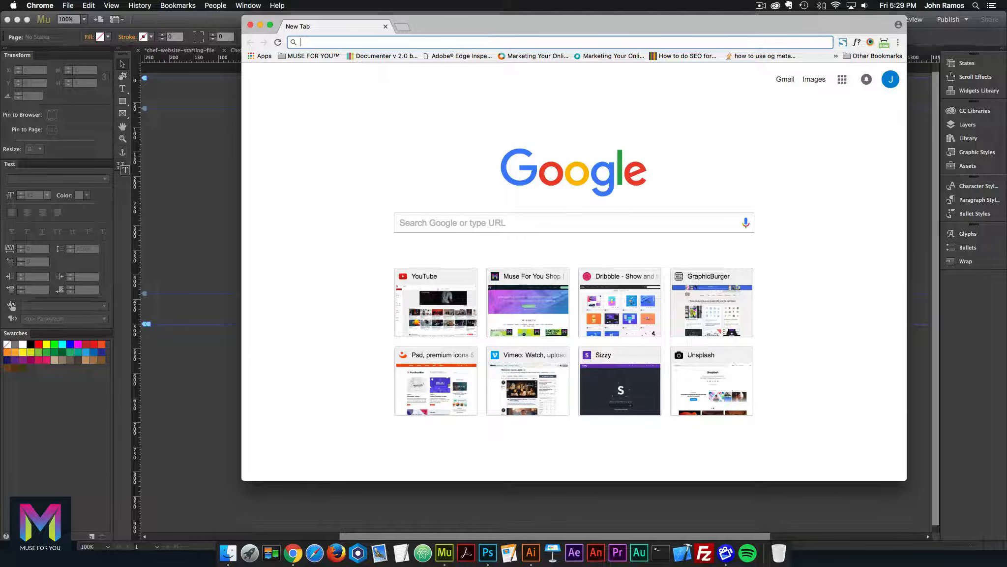
text(museforyoushop.com)
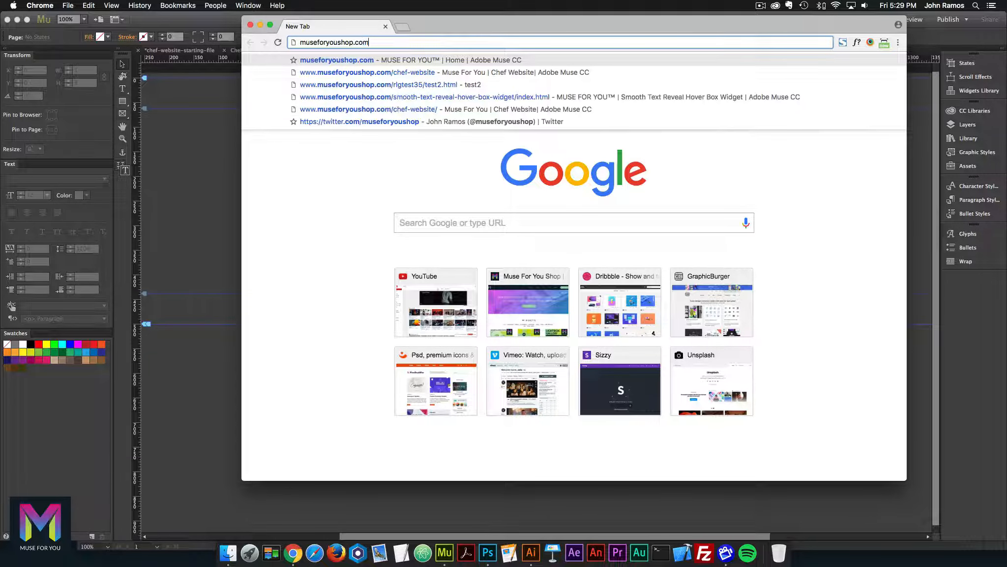
key(Return)
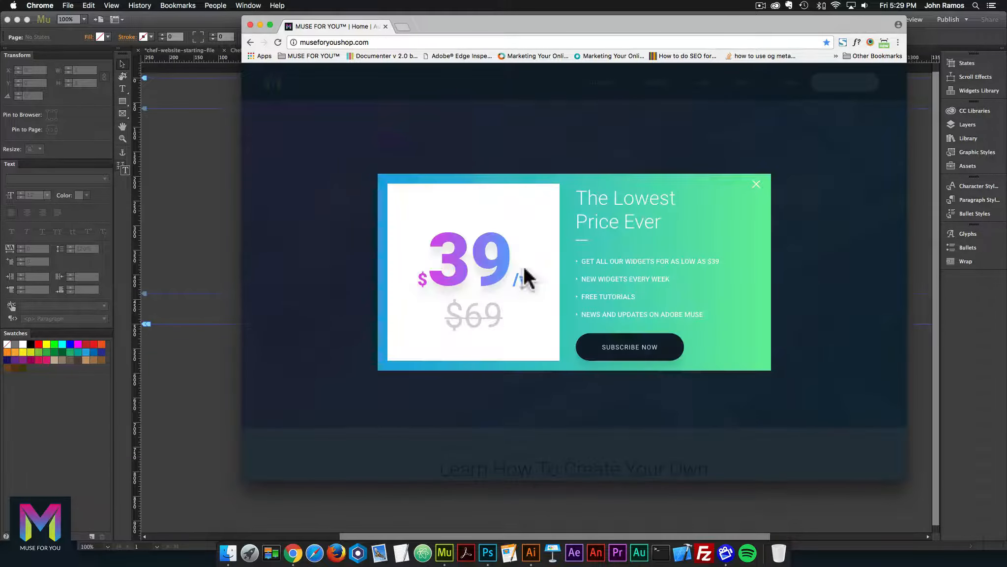
click(757, 179)
Step: Examine the home page from its banner through the Widgets, Graphics, Tutorials and Updates cards to the best-selling widgets
scroll(731, 203, down, 5)
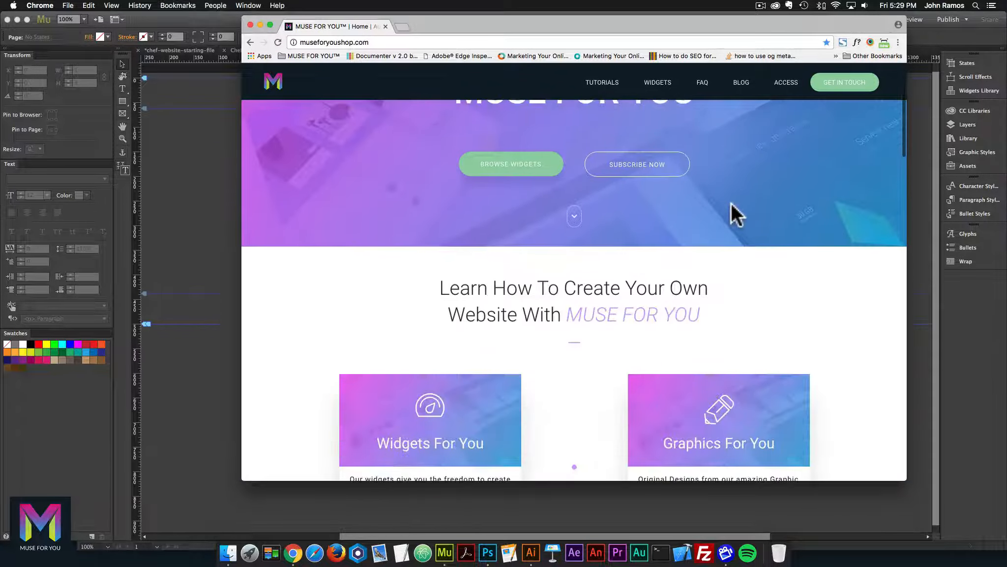
scroll(731, 203, up, 4)
scroll(731, 203, down, 3)
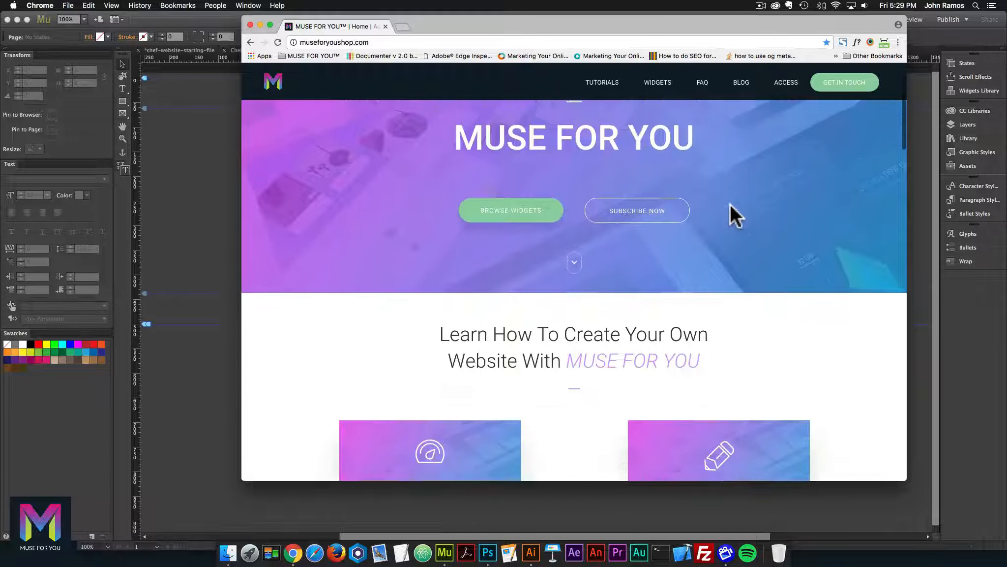
scroll(730, 203, down, 6)
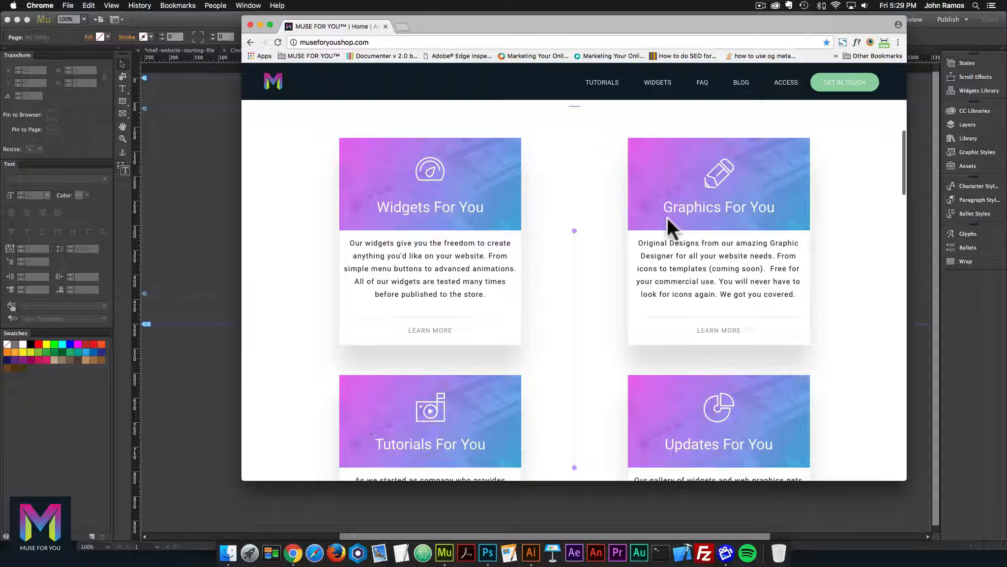
scroll(666, 217, down, 2)
scroll(614, 218, down, 3)
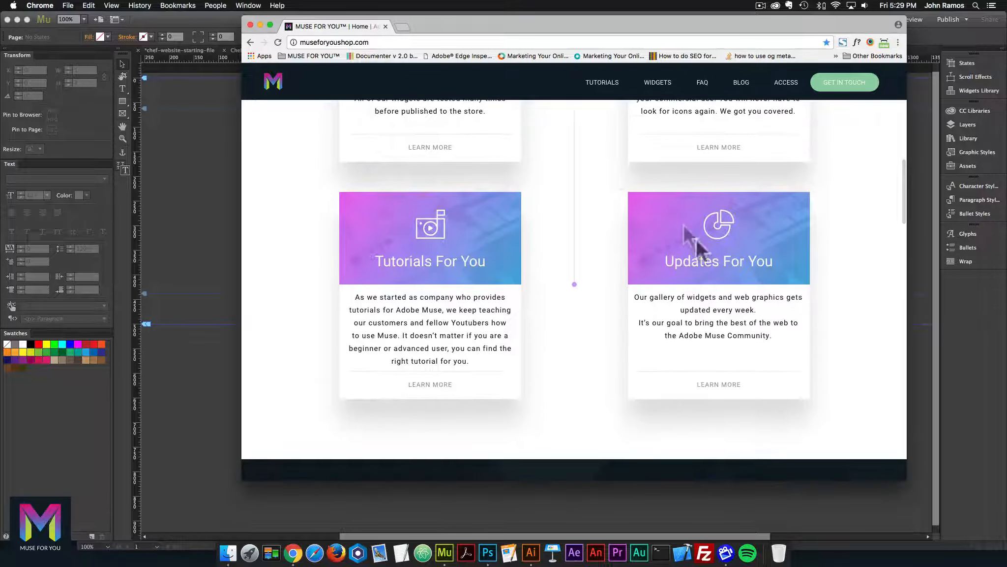
scroll(694, 242, down, 5)
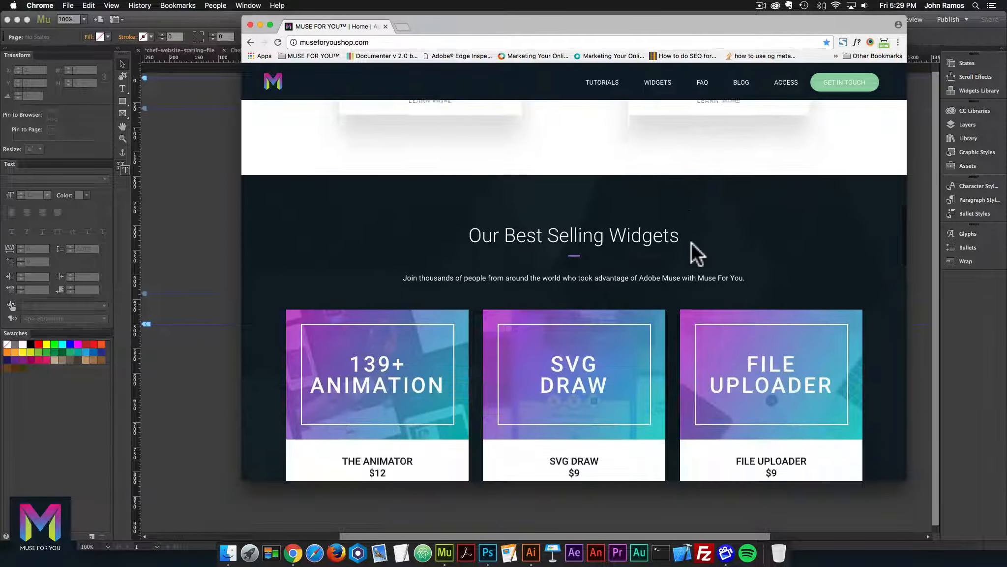
scroll(691, 242, down, 6)
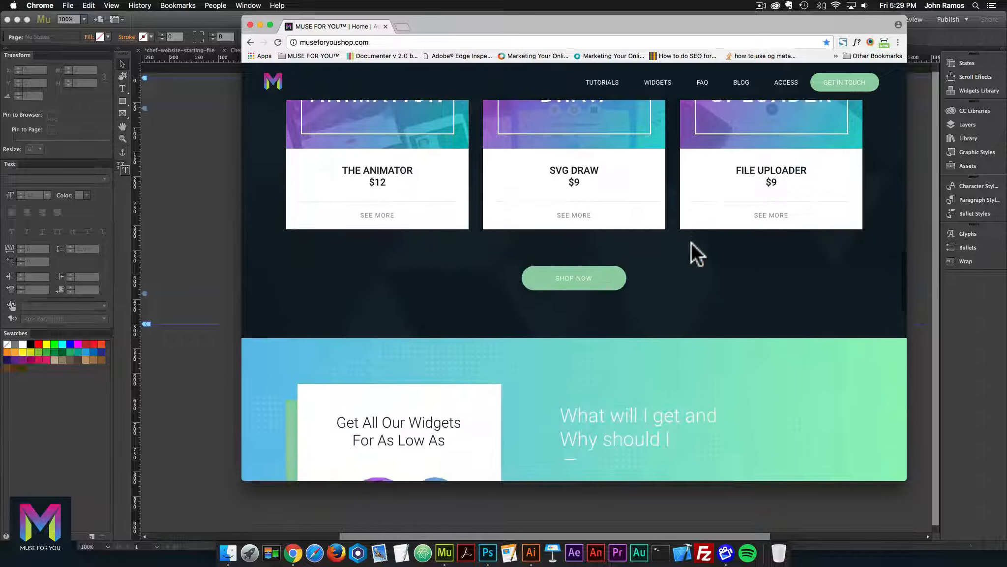
Step: Review the home page's yearly all-widgets subscription offer and its list of included benefits
scroll(691, 242, down, 5)
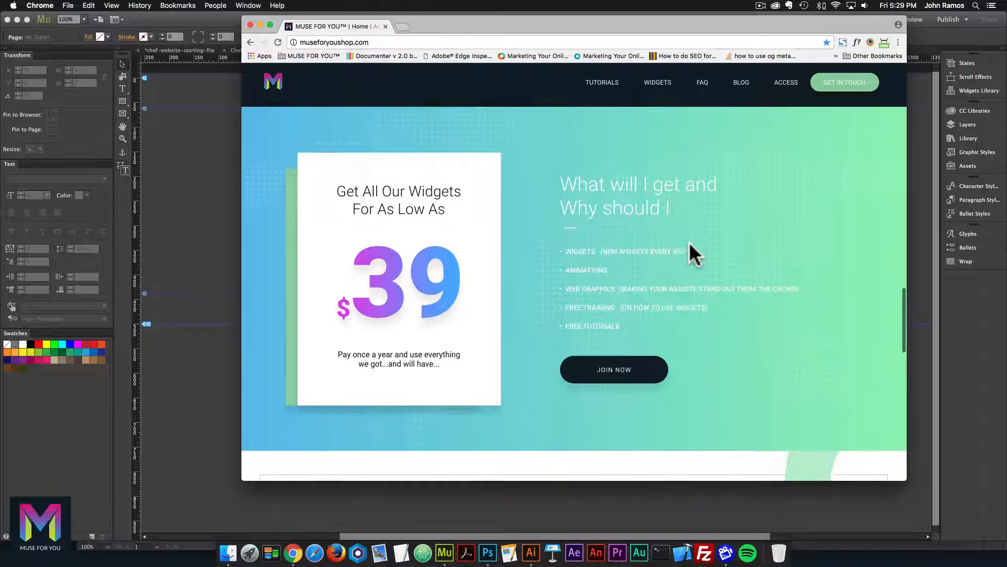
scroll(690, 242, up, 1)
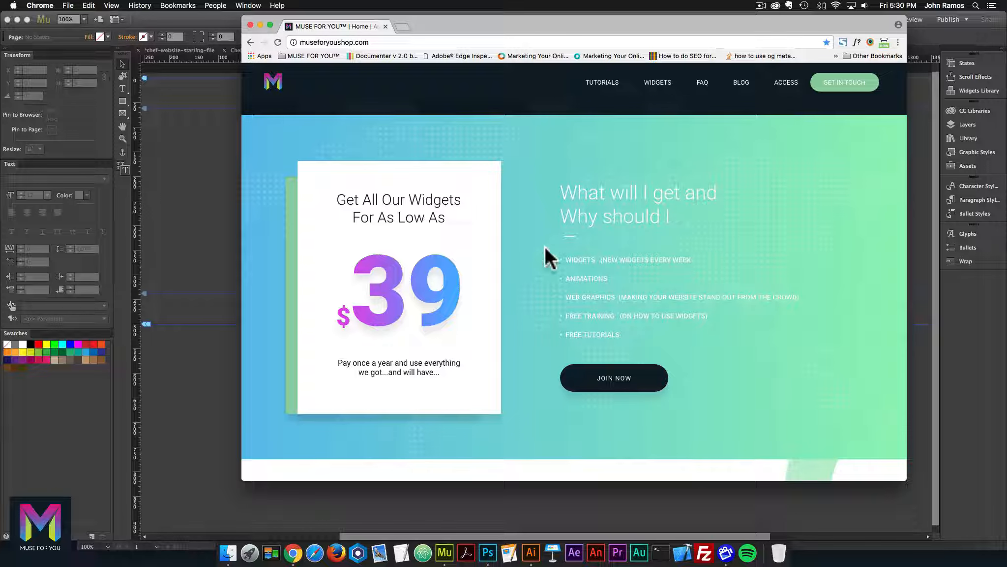
scroll(521, 248, down, 3)
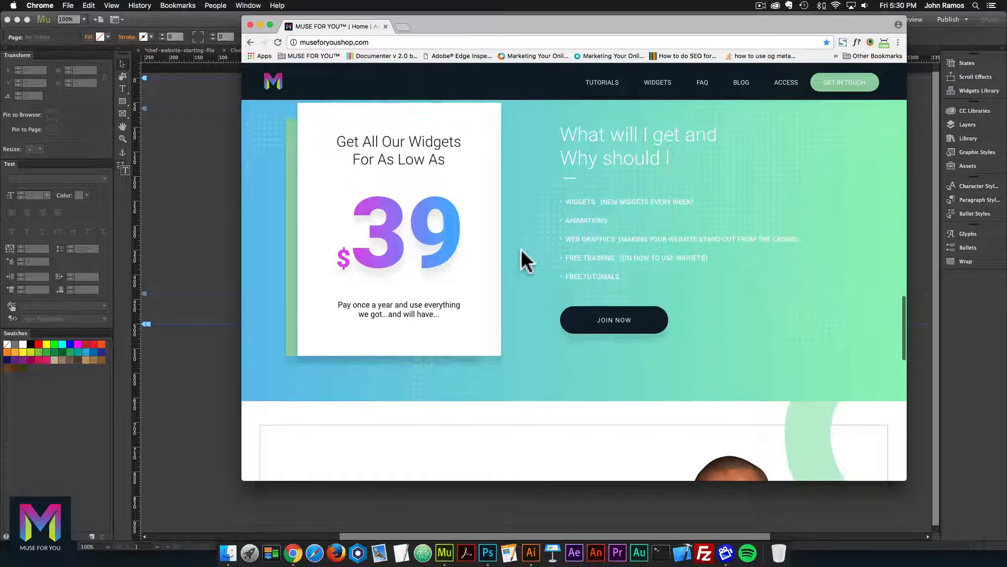
scroll(521, 249, up, 3)
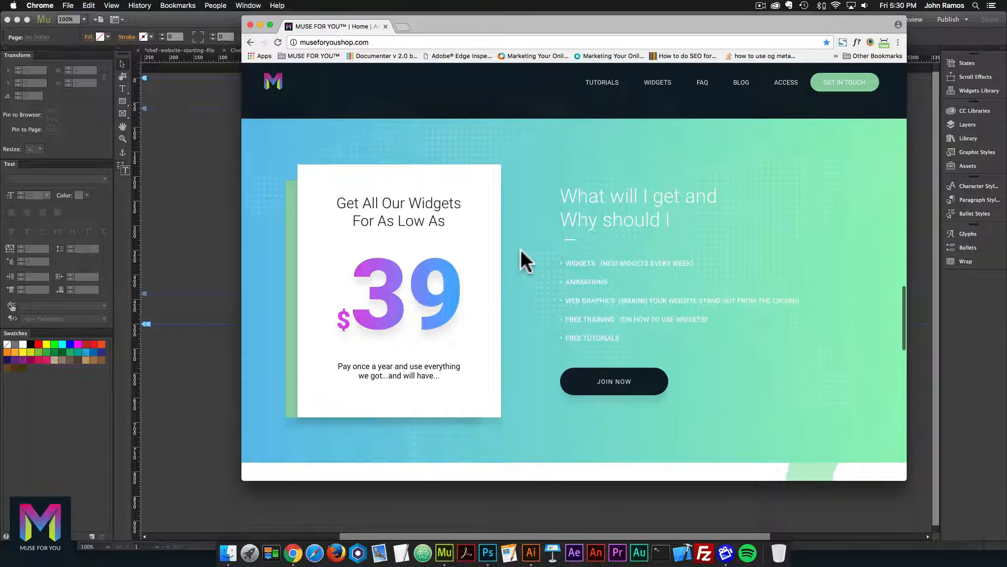
scroll(520, 248, down, 2)
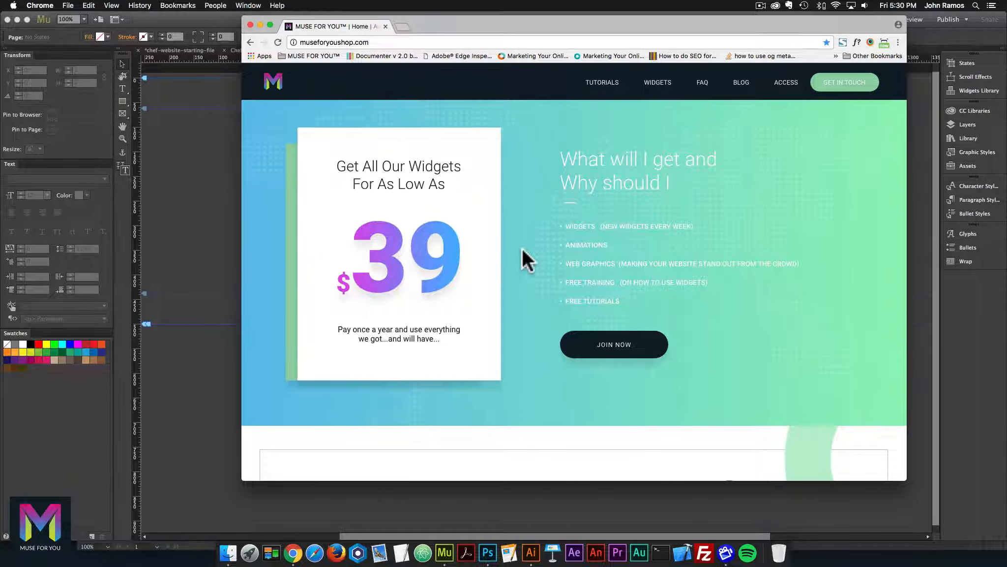
scroll(522, 248, down, 1)
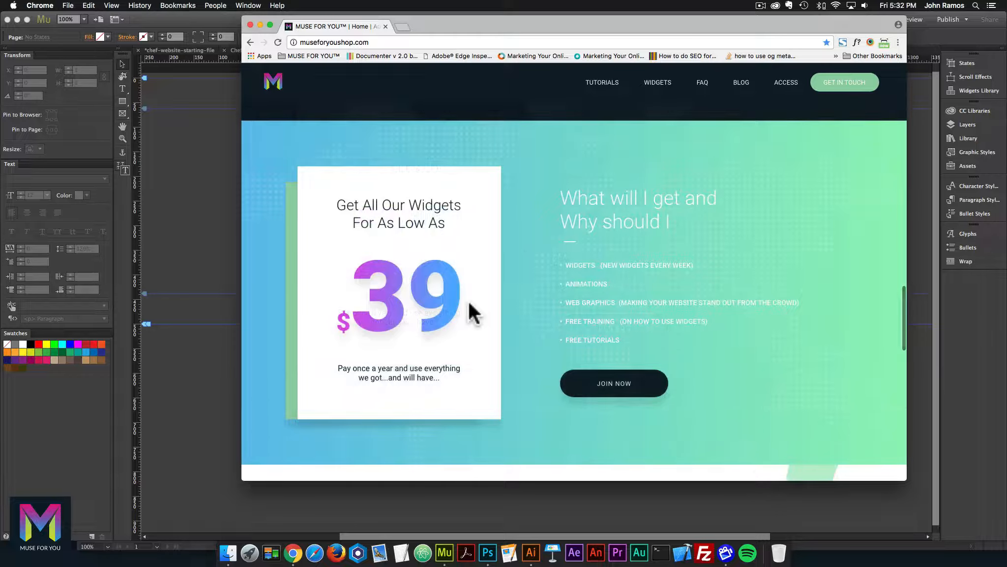
Step: Look through the developer introduction, Adobe certification badges, newsletter sign-up and footer social links on the home page
scroll(468, 301, down, 6)
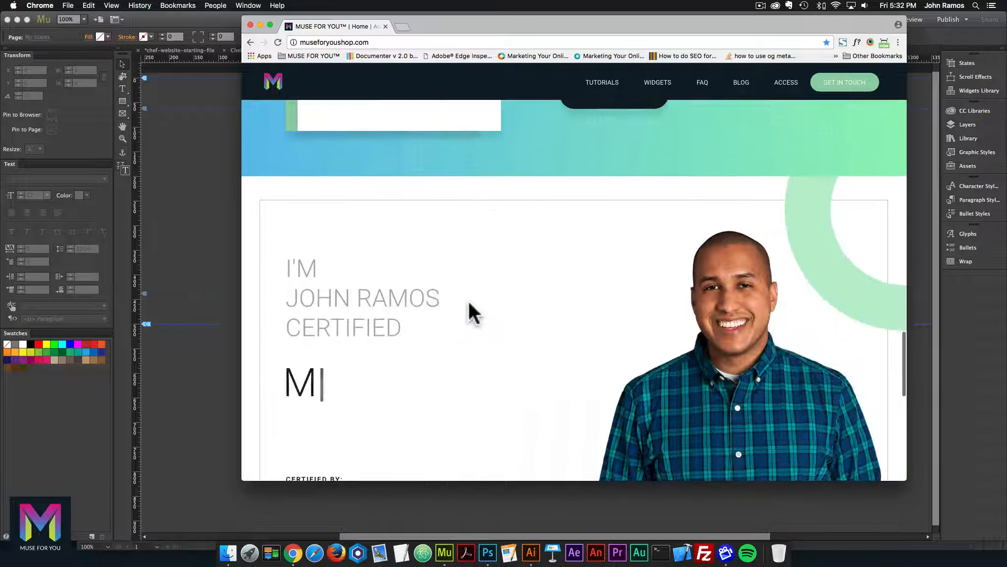
scroll(470, 300, down, 3)
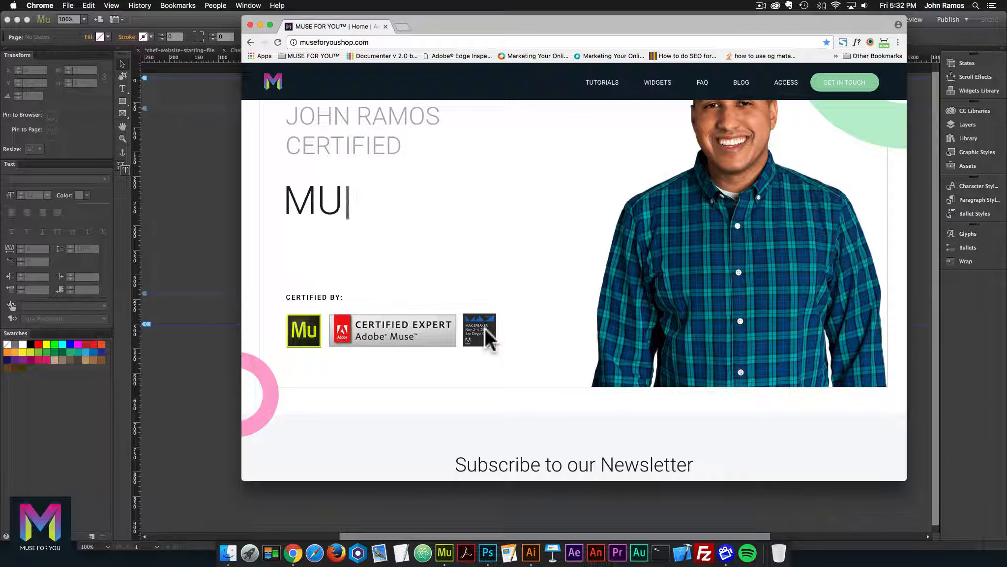
scroll(495, 333, down, 2)
scroll(495, 331, down, 3)
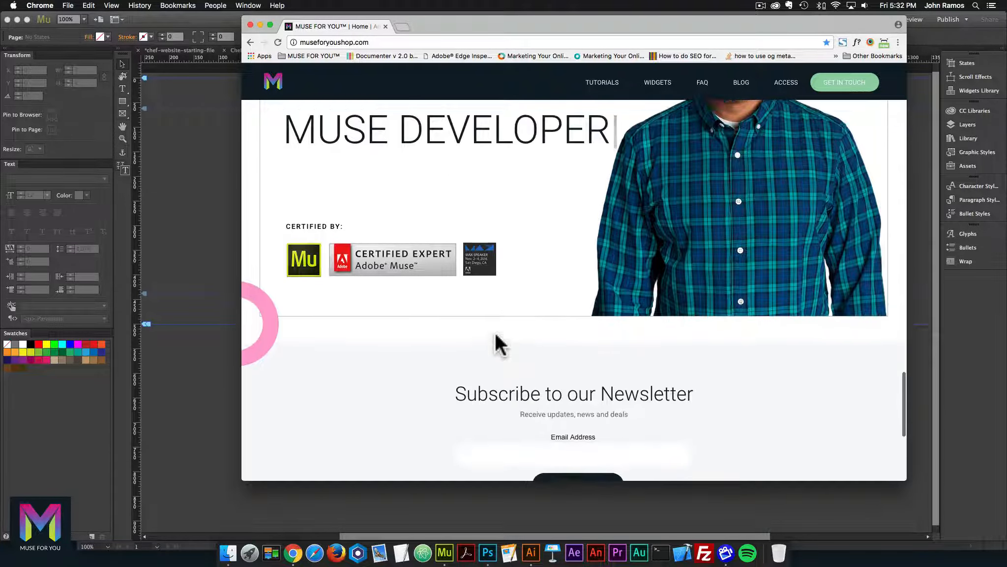
scroll(527, 341, down, 6)
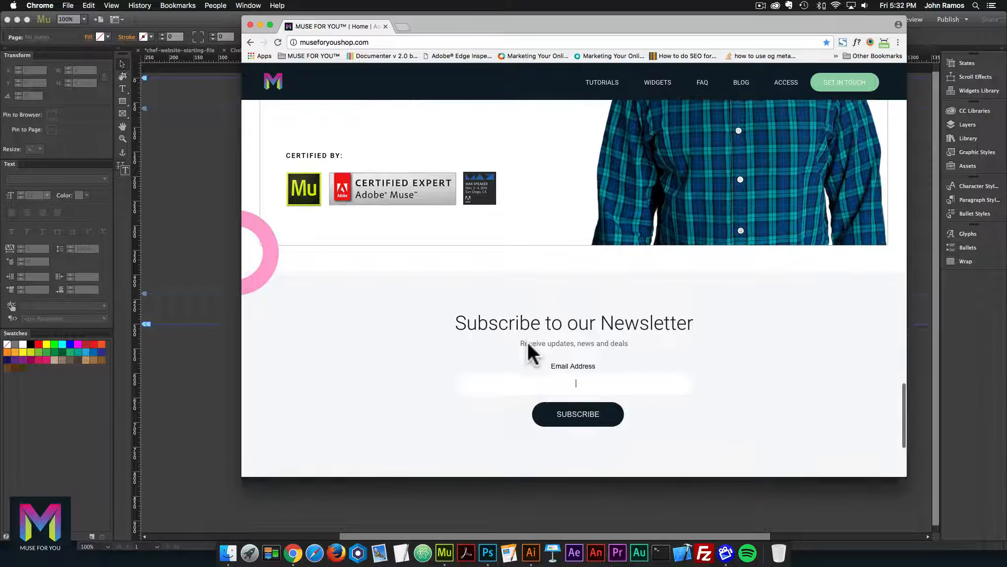
scroll(528, 342, down, 3)
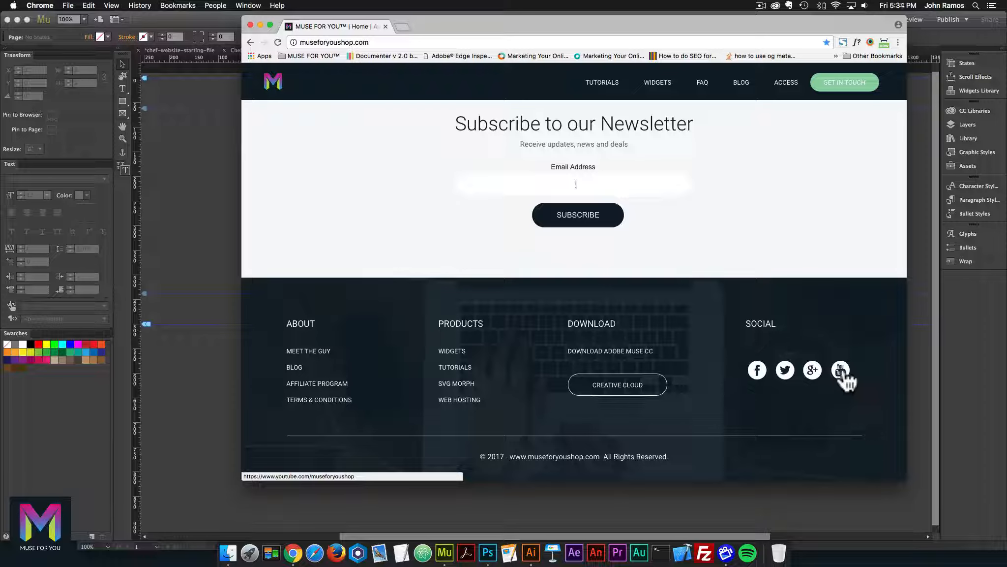
Step: Browse the latest videos on the Tutorials page and open the Muse For You YouTube channel from it
click(616, 90)
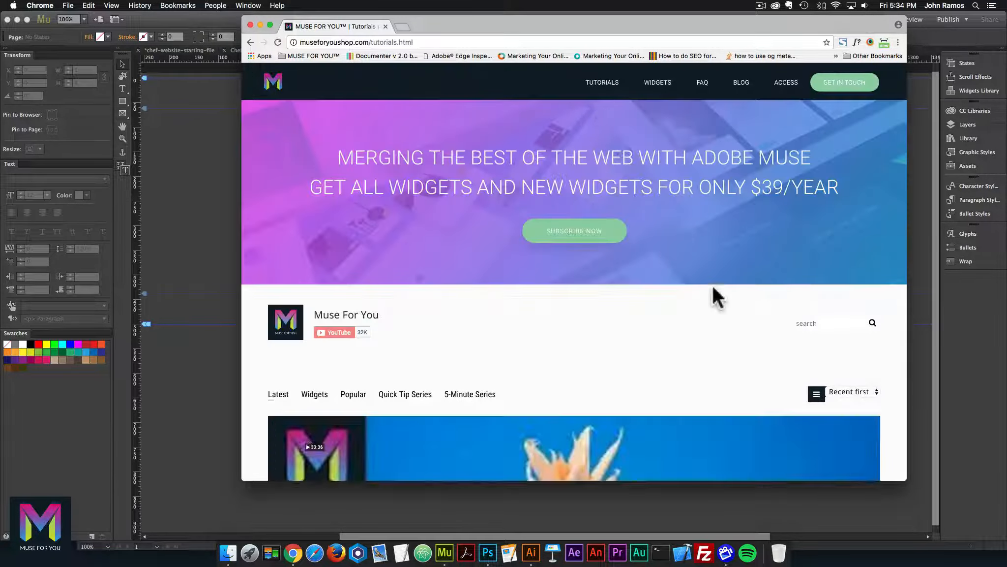
scroll(792, 379, down, 10)
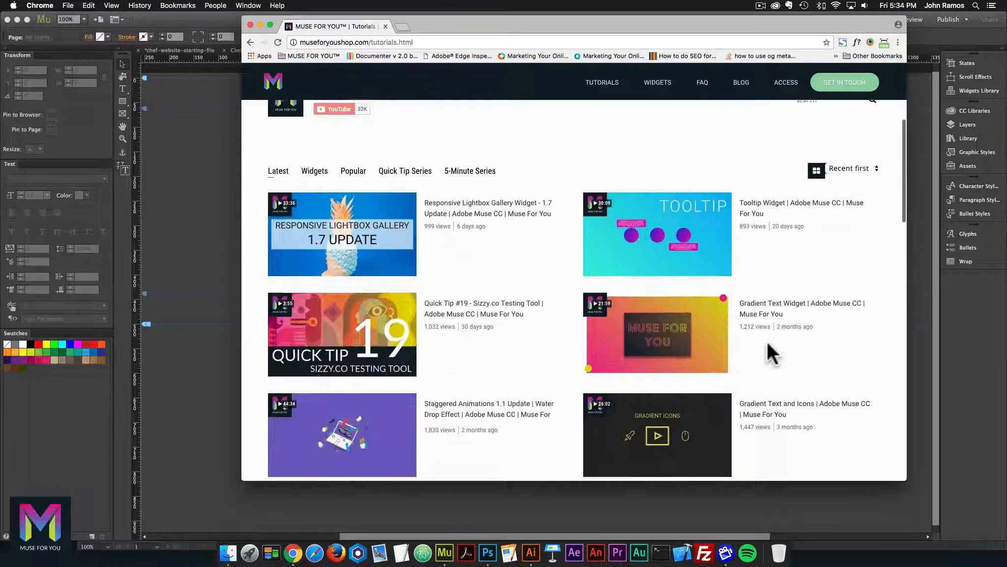
scroll(769, 347, up, 3)
scroll(770, 345, down, 5)
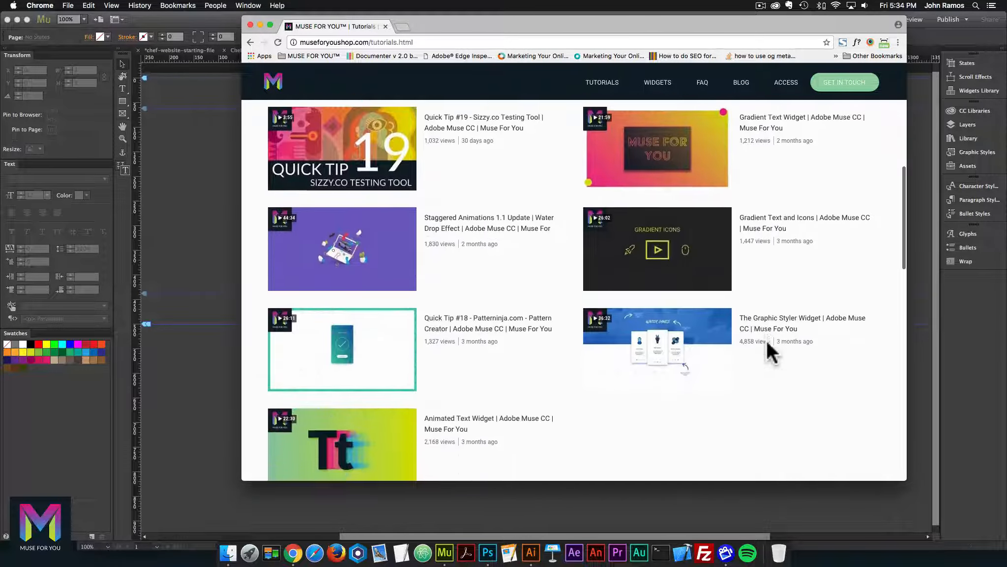
scroll(768, 342, up, 5)
scroll(768, 340, up, 3)
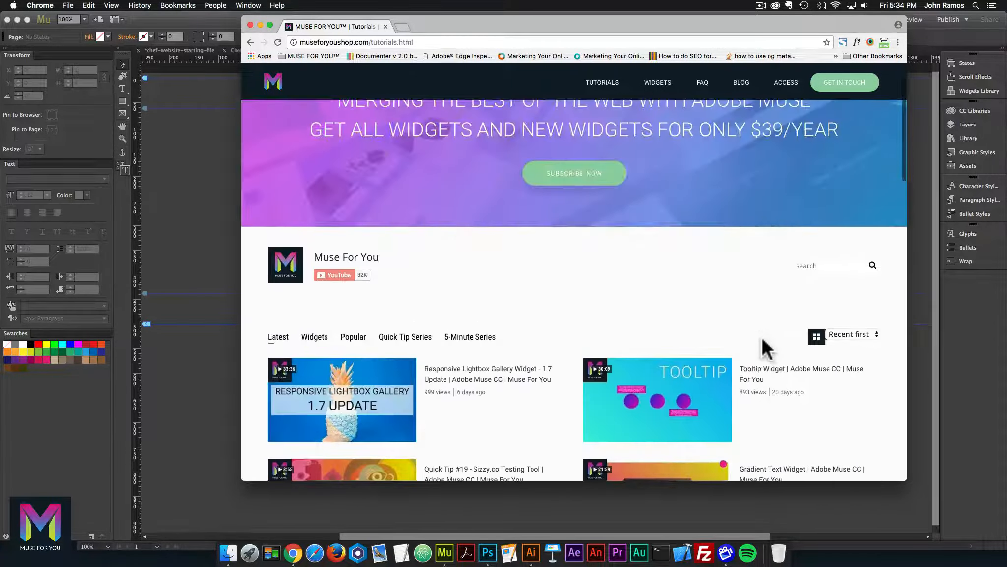
click(289, 268)
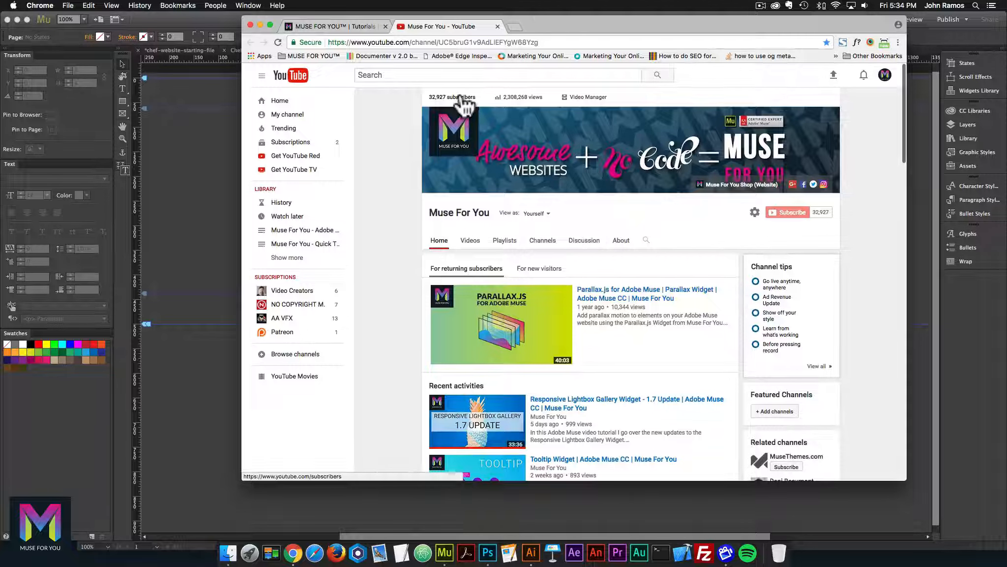
Step: Return to the Muse For You site's tab, open the Widgets shop and browse its product catalogue
click(359, 26)
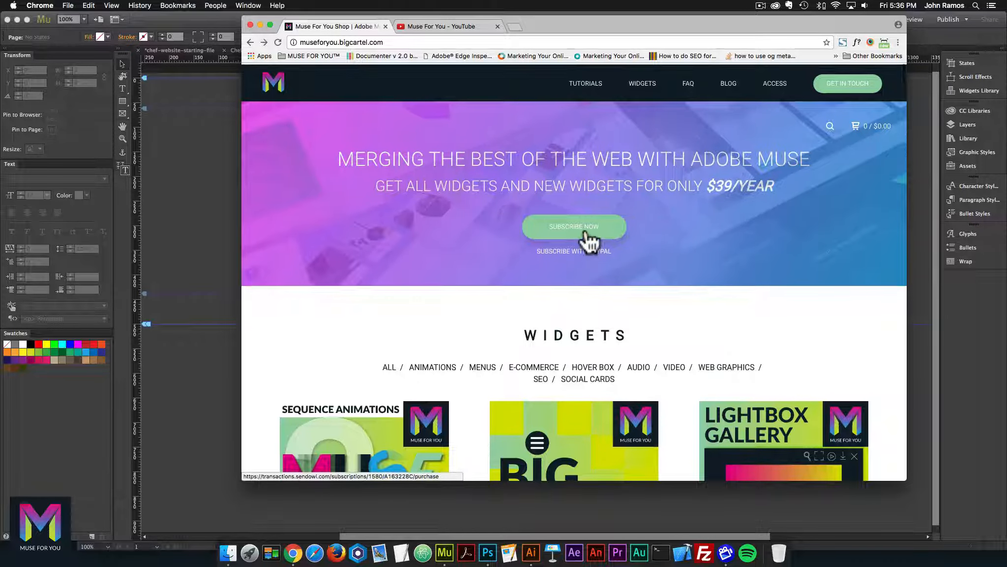
scroll(590, 251, down, 10)
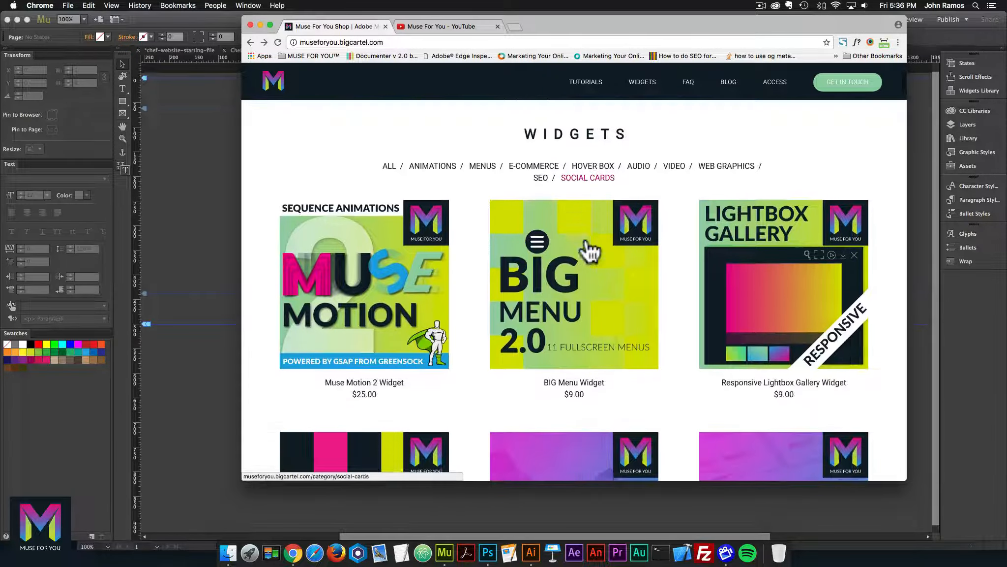
scroll(590, 251, down, 5)
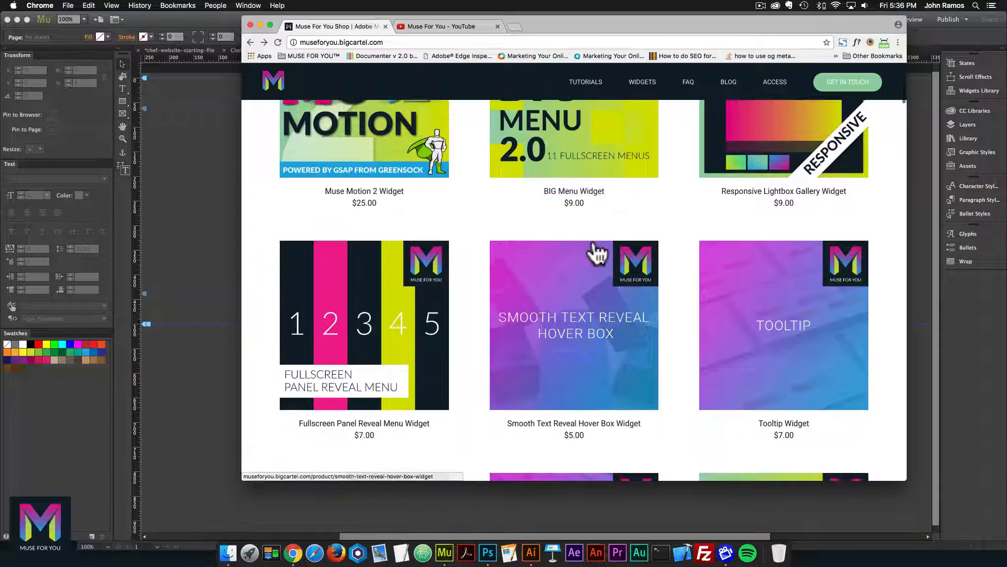
scroll(605, 251, down, 2)
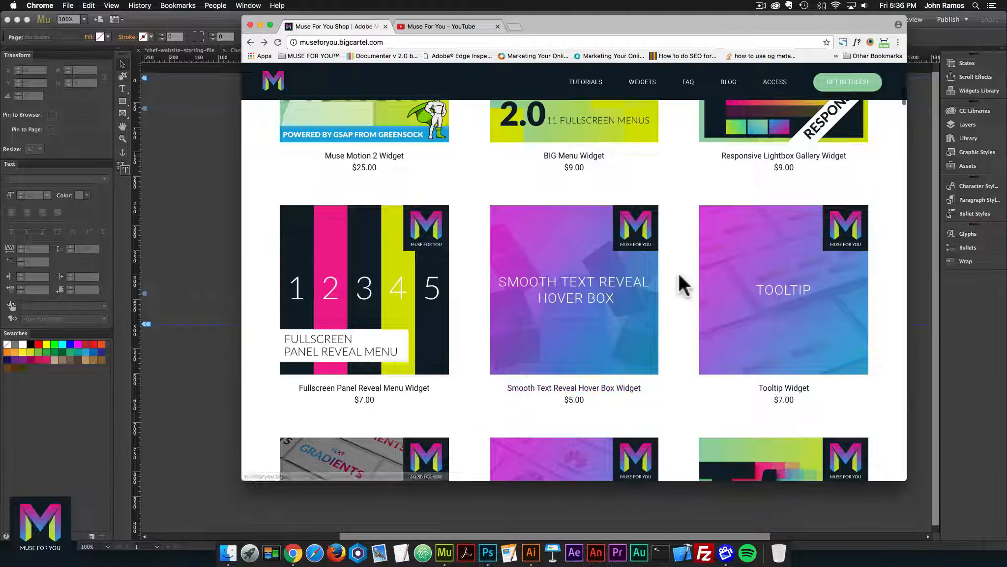
Step: Open the Tooltip widget's product page and review its features, options preview, tutorial video and comments
click(782, 299)
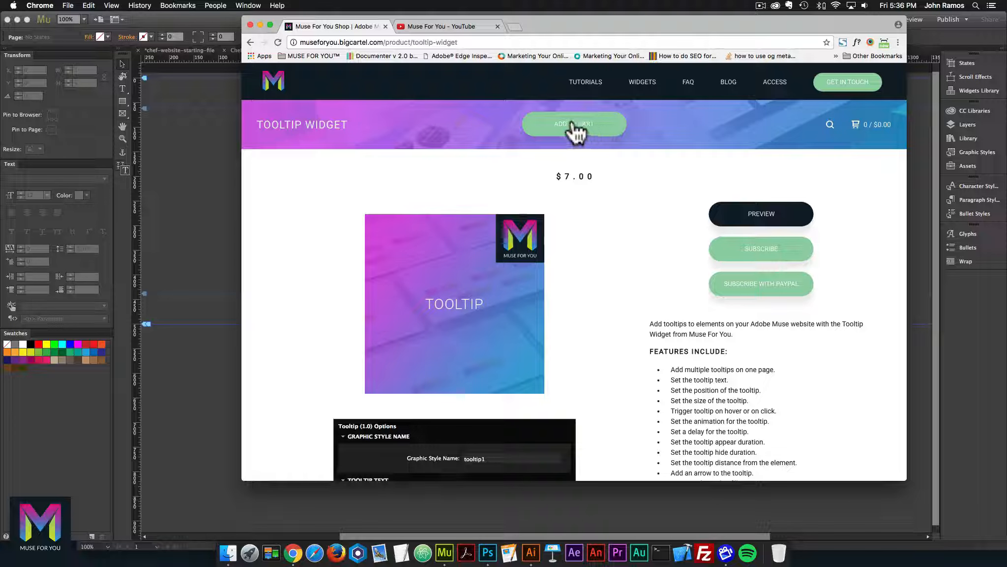
scroll(625, 174, down, 3)
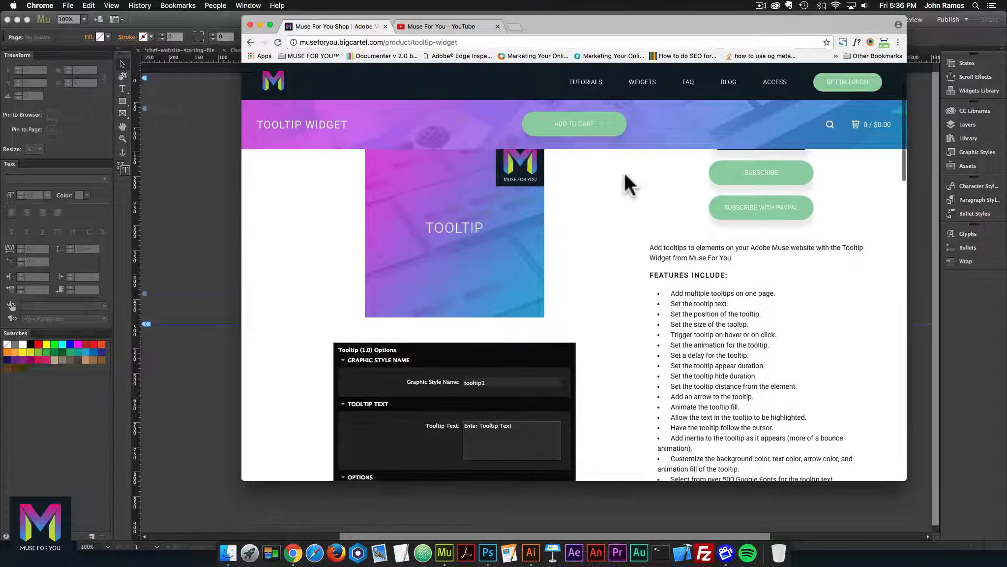
scroll(635, 174, down, 10)
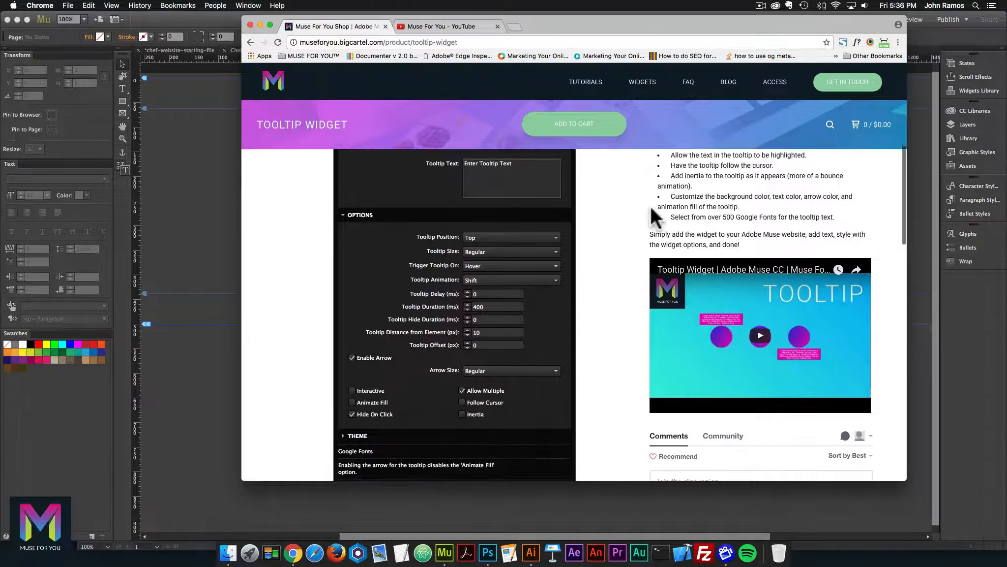
scroll(650, 206, down, 4)
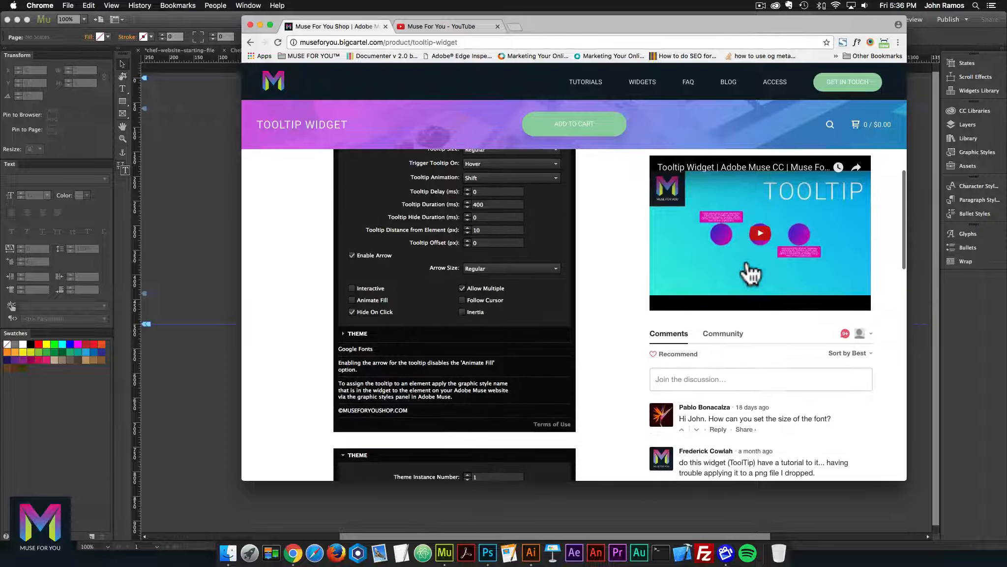
Step: Look through the Tooltip Widget product page, from the option screenshots and comments back up to the feature list and price
scroll(750, 273, down, 5)
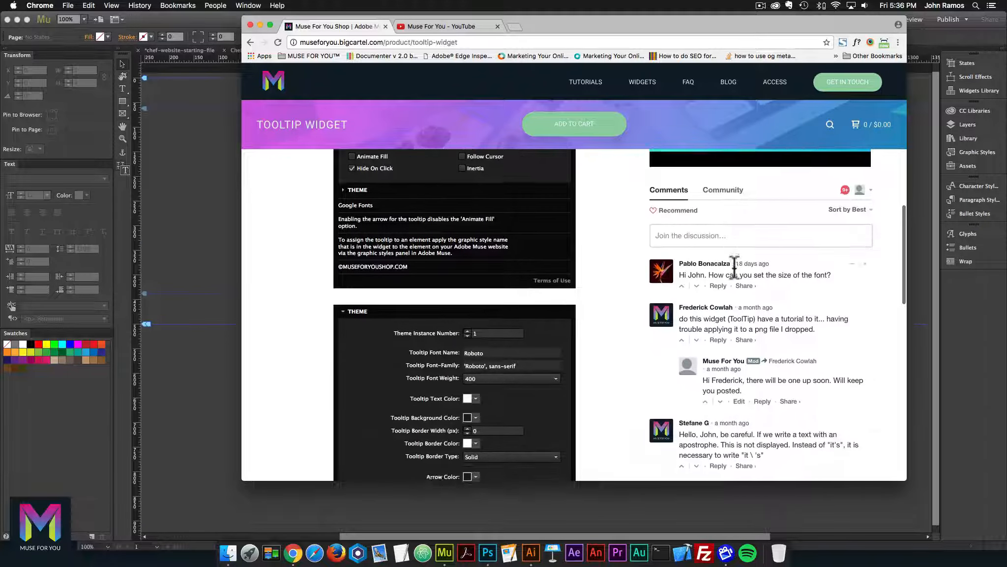
scroll(734, 266, down, 2)
scroll(757, 291, down, 8)
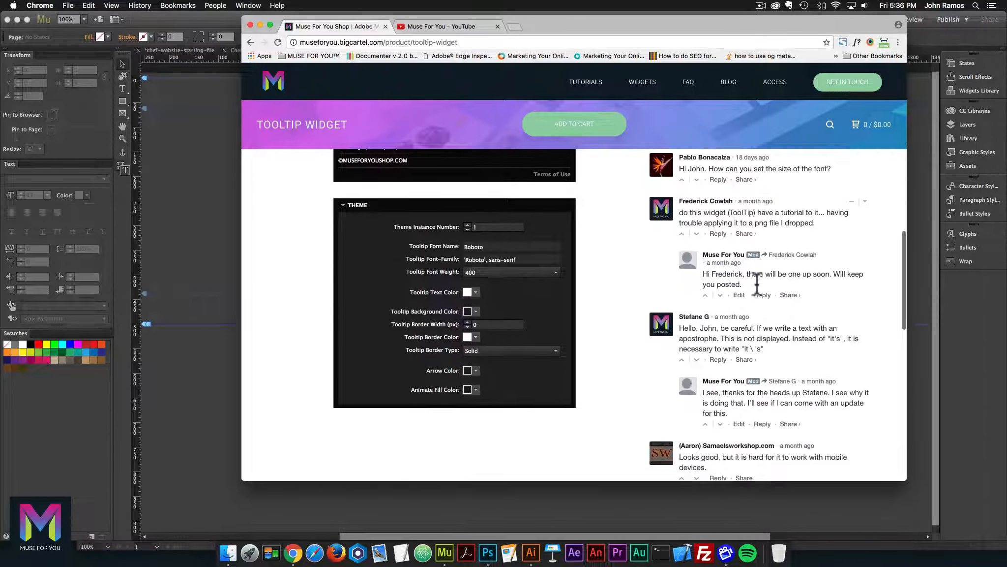
scroll(756, 291, up, 9)
scroll(581, 243, up, 18)
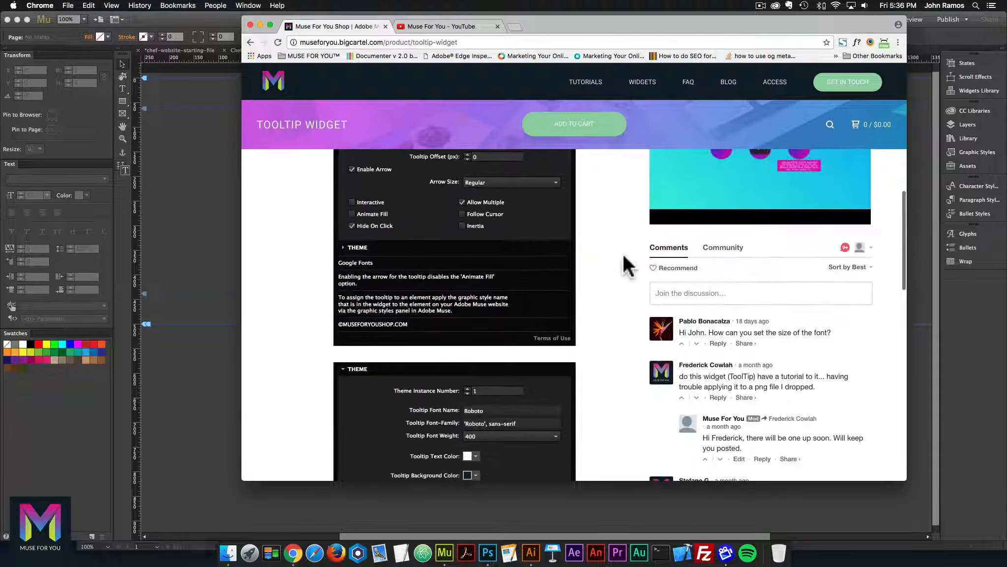
scroll(582, 243, up, 4)
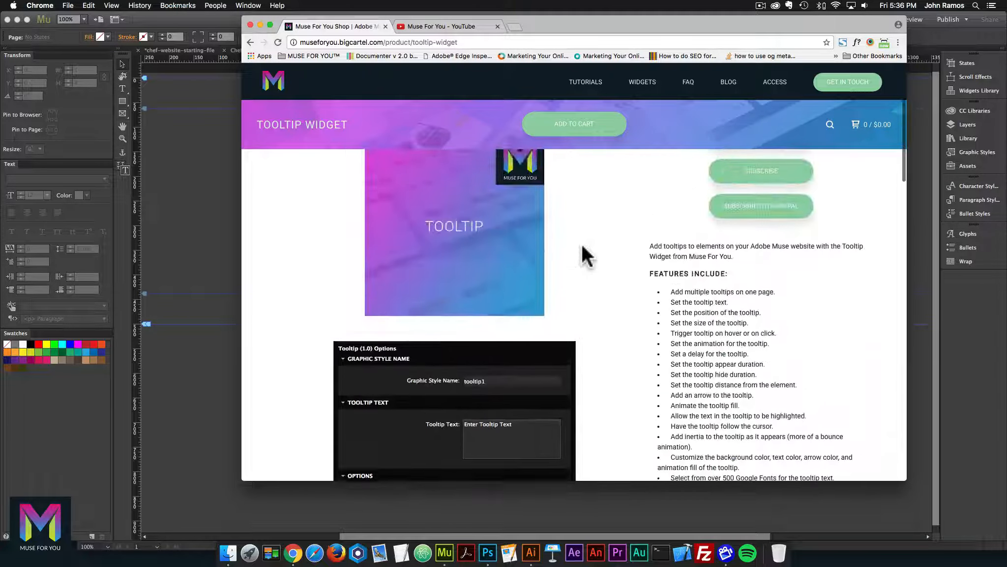
scroll(583, 245, down, 7)
scroll(556, 261, up, 9)
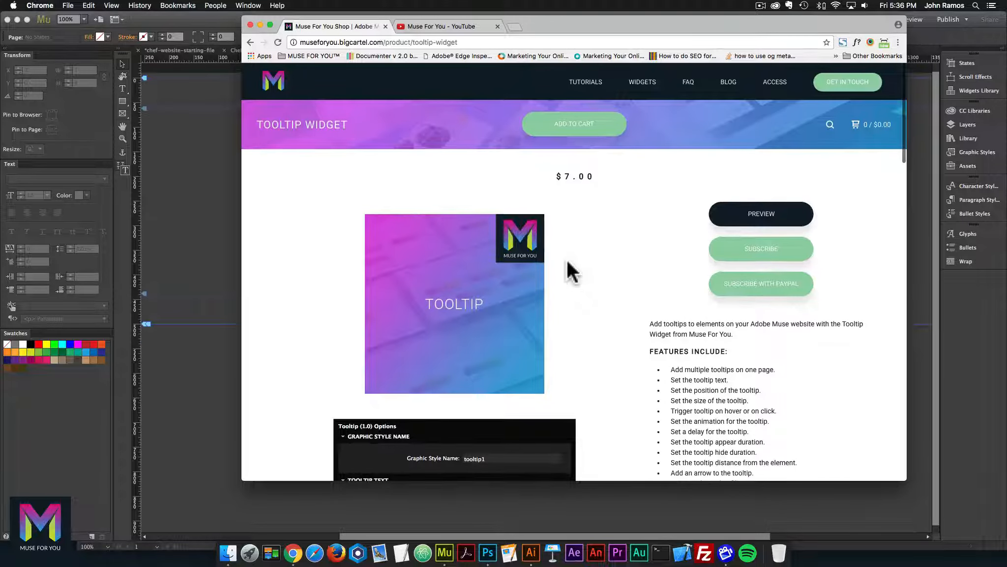
scroll(568, 266, down, 3)
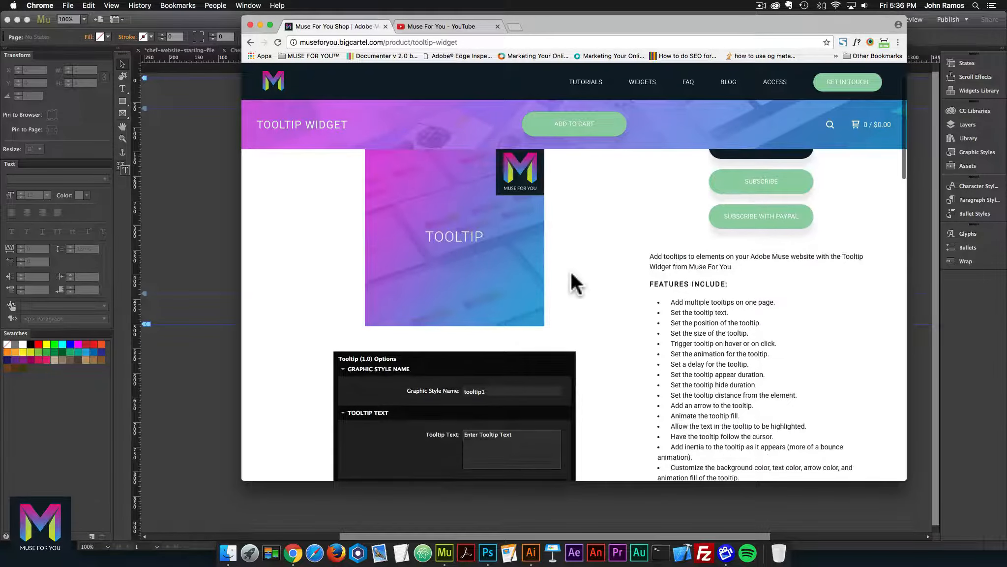
scroll(572, 275, up, 3)
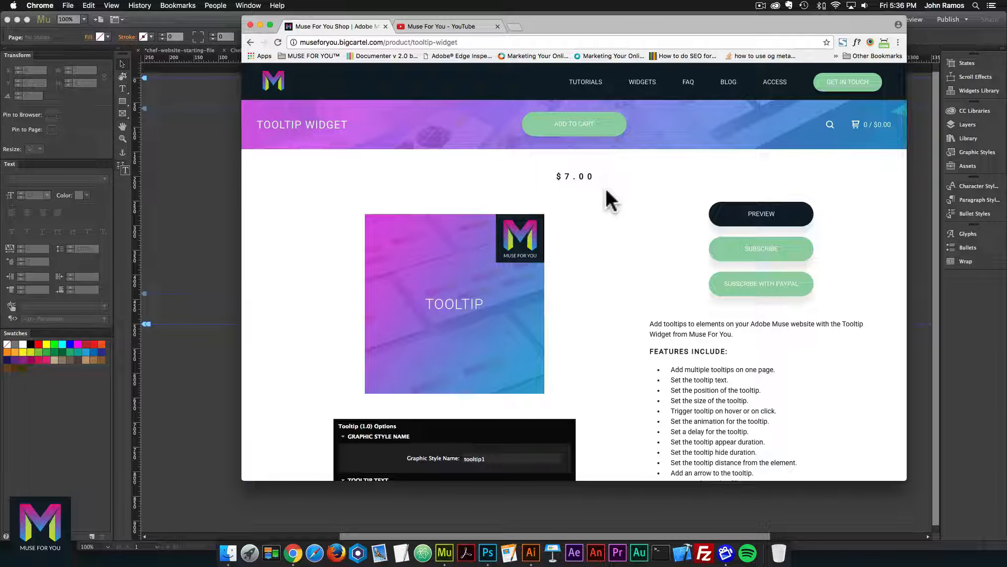
Step: Open the site's FAQ page and view the questions about subscriptions and widget updates
click(689, 82)
scroll(671, 147, down, 6)
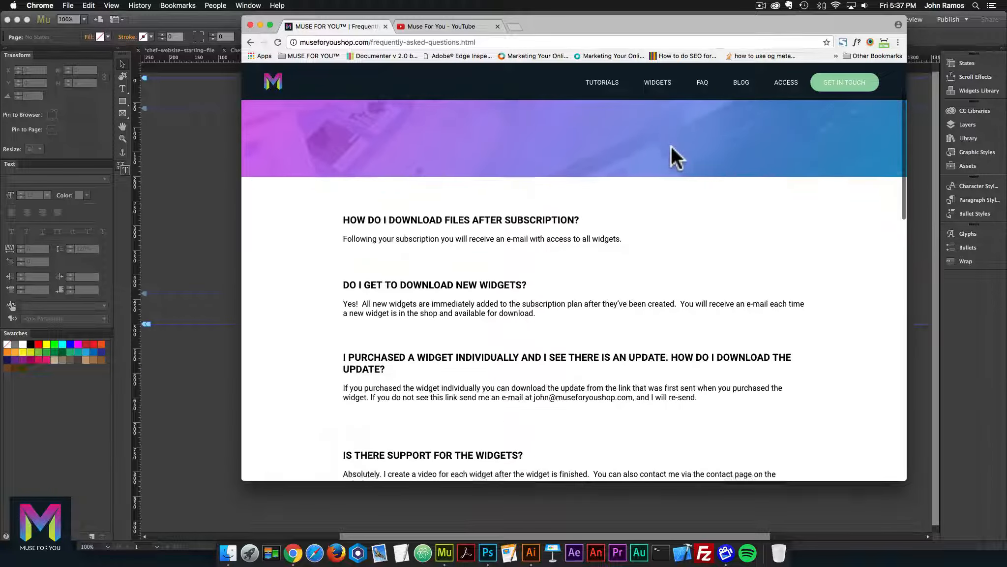
scroll(670, 145, up, 10)
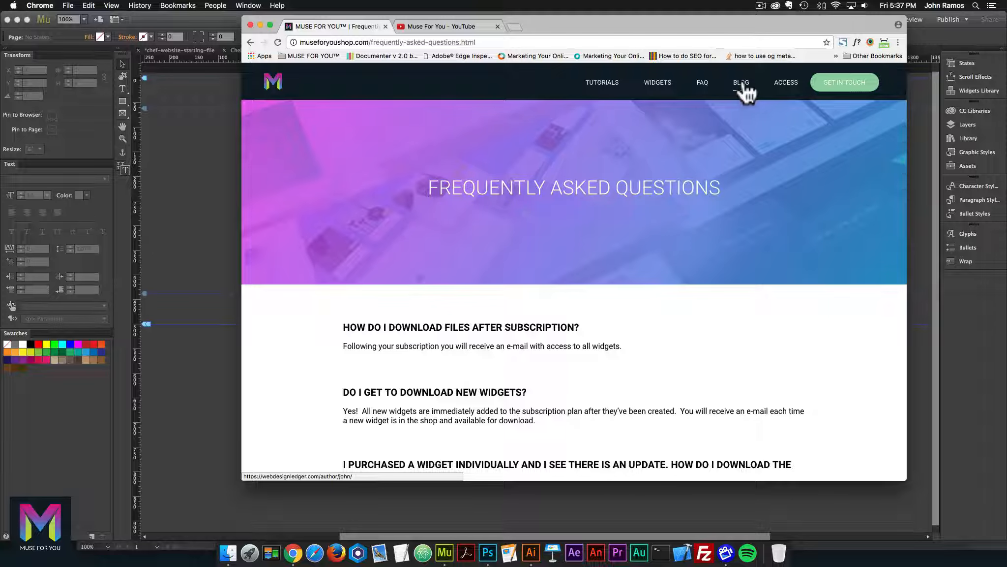
Step: Open the Access page with the order recovery form, and return to the FAQ page
click(788, 84)
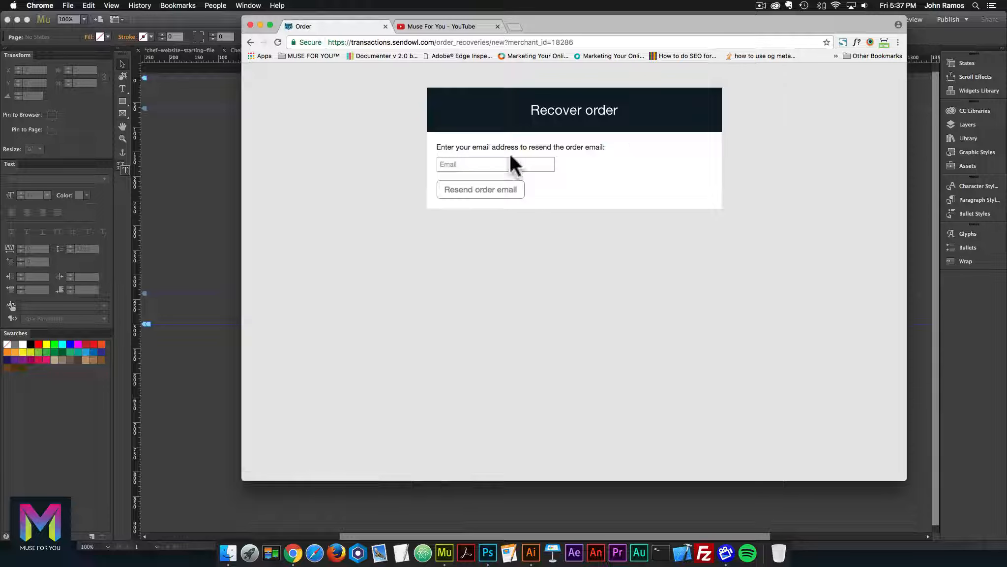
right_click(251, 39)
click(250, 38)
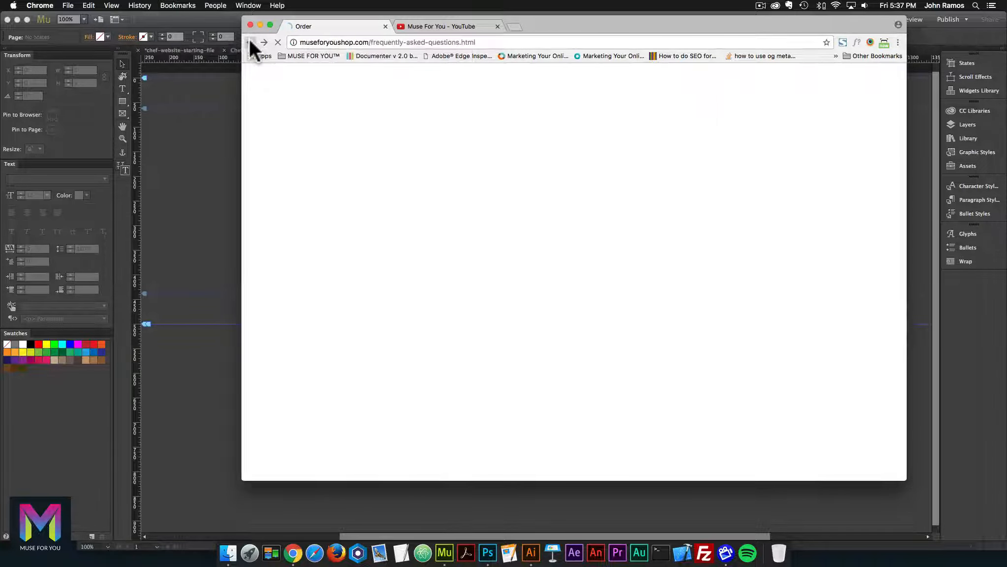
Step: Open the Get in Touch page and view the whole contact form
click(839, 86)
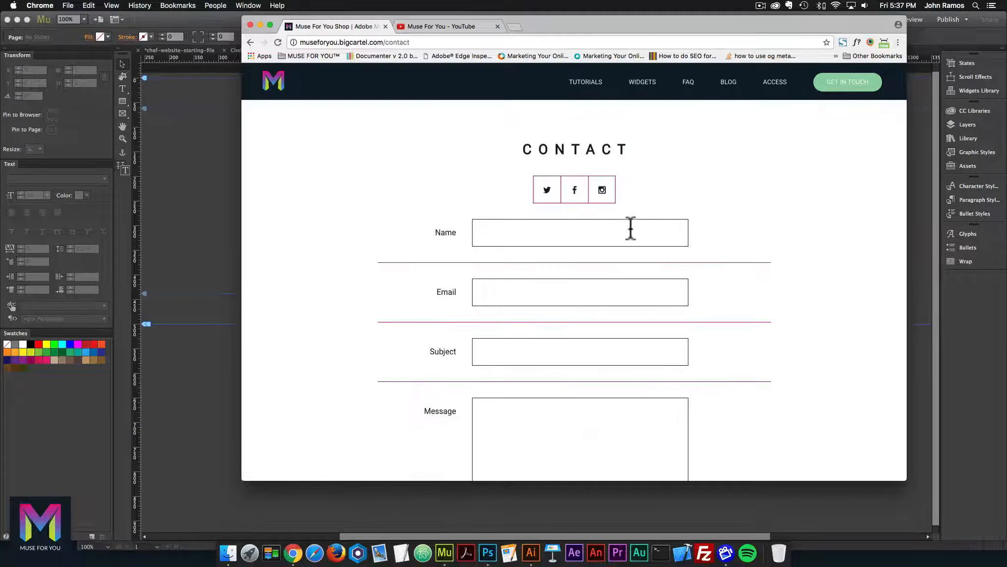
scroll(628, 227, down, 5)
scroll(625, 227, down, 3)
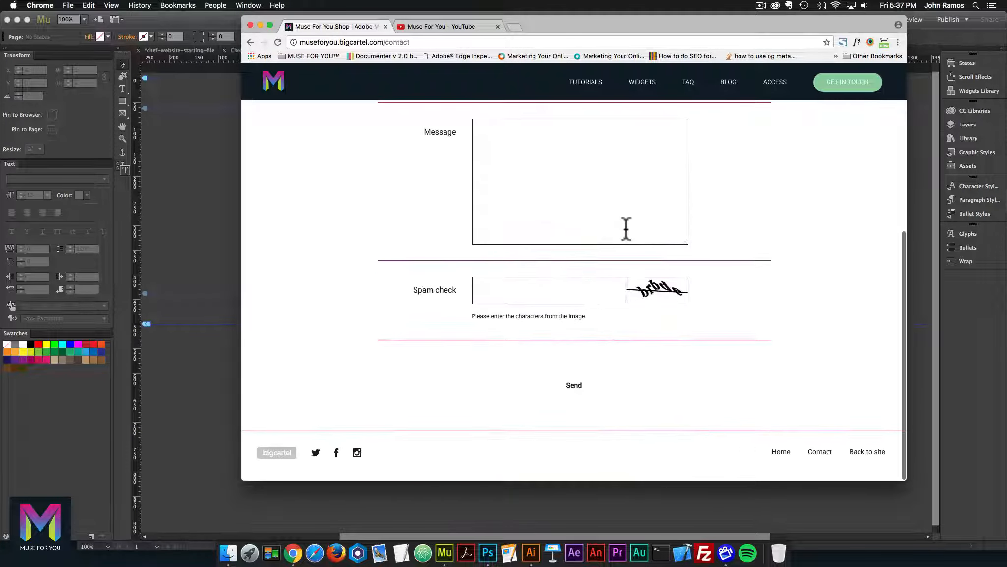
scroll(624, 227, up, 10)
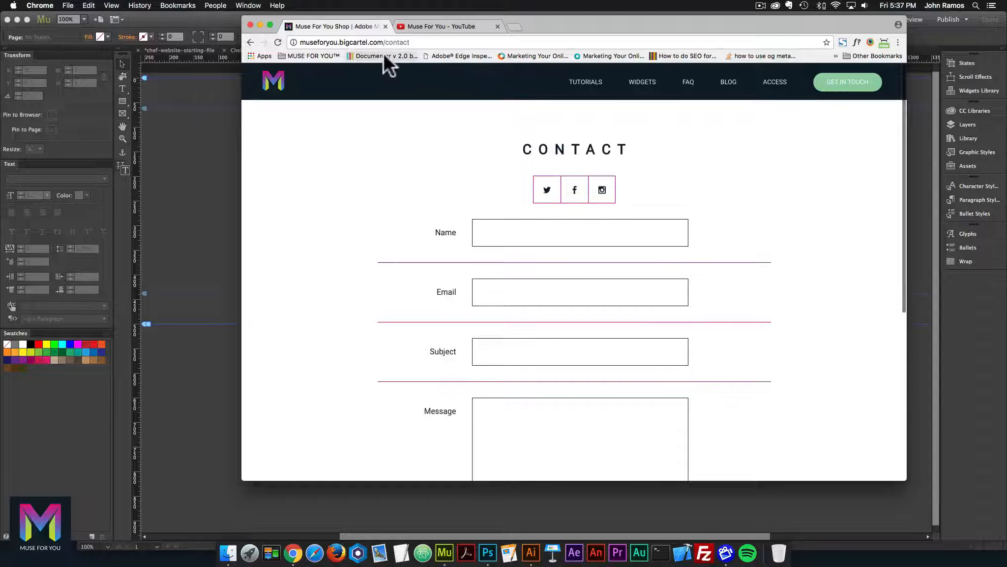
Step: Close the browser window and switch to the Chef Mark page in Adobe Muse
click(251, 24)
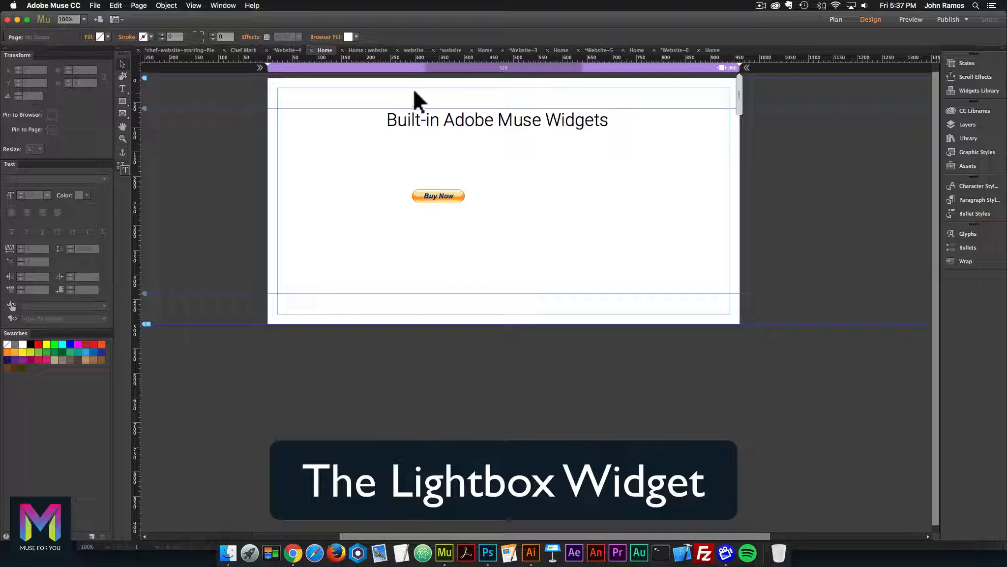
click(410, 49)
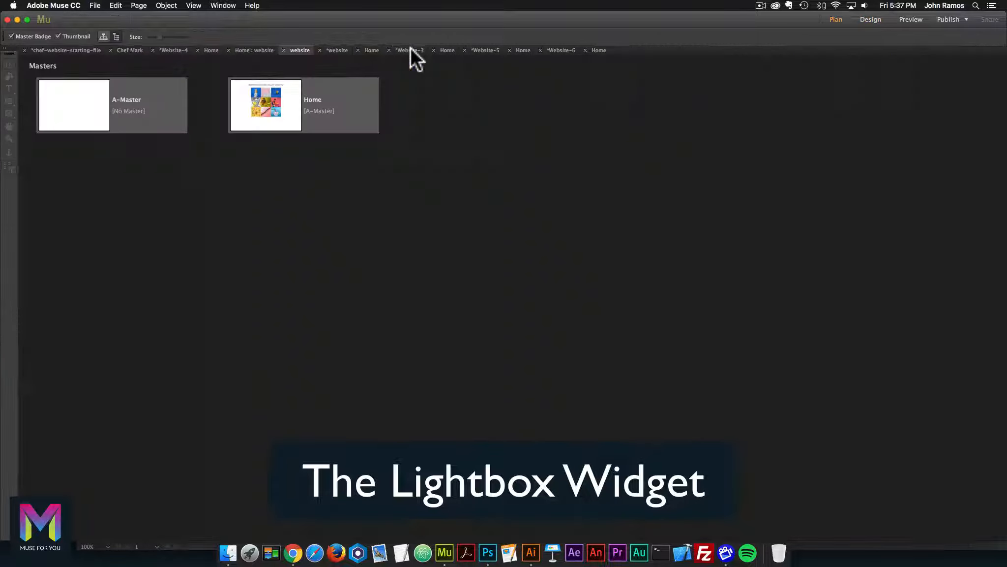
click(127, 50)
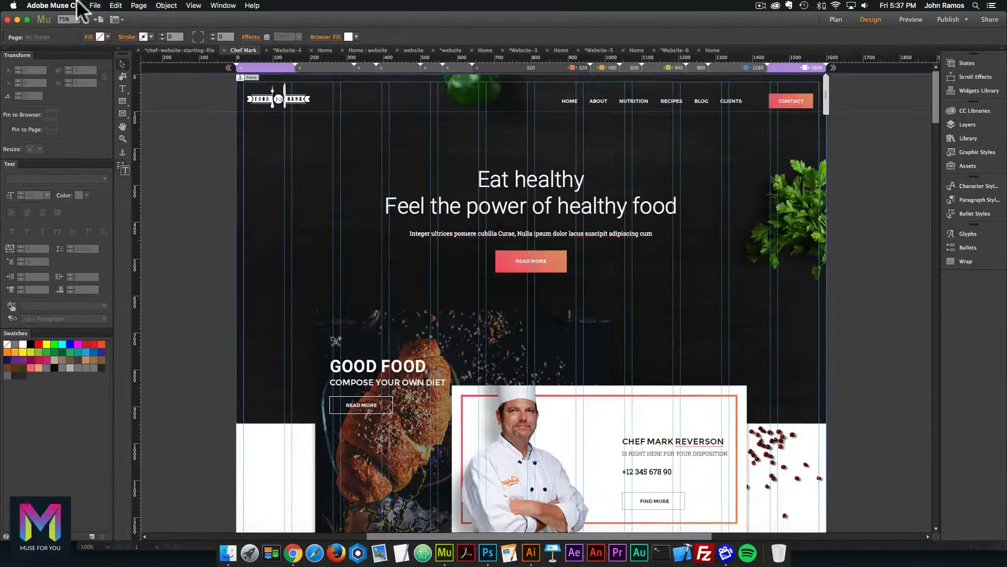
Step: In the site properties, set the number of columns to 1
click(95, 5)
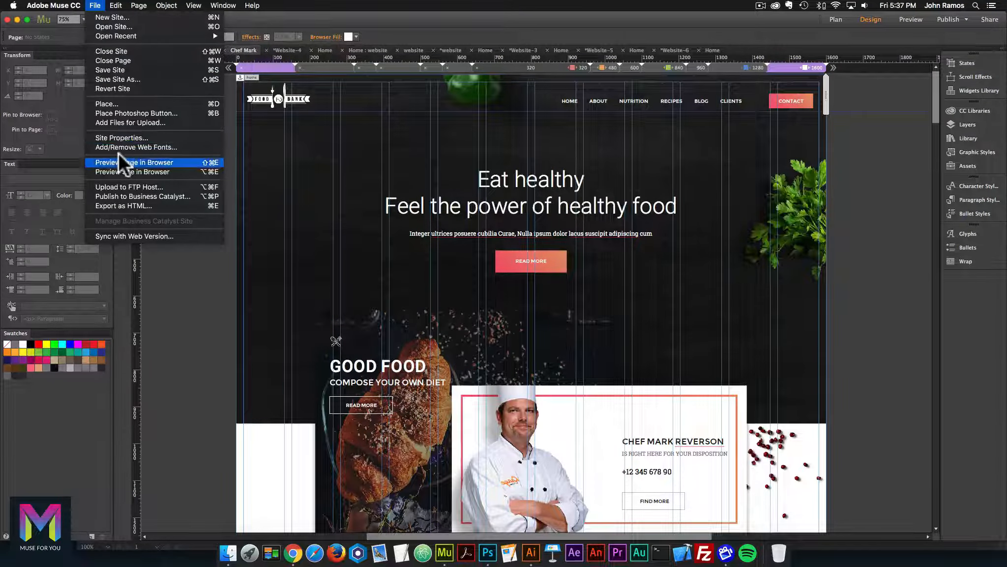
click(113, 137)
drag(457, 224, 412, 223)
text(1)
key(Return)
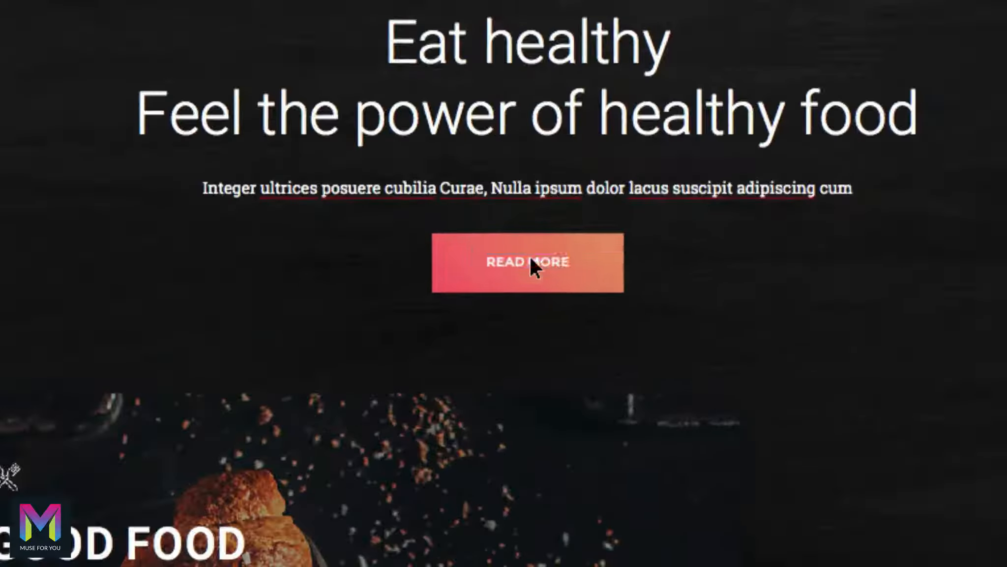
Step: Hide the hero section's READ MORE text and its gradient button together in the current breakpoint
click(531, 260)
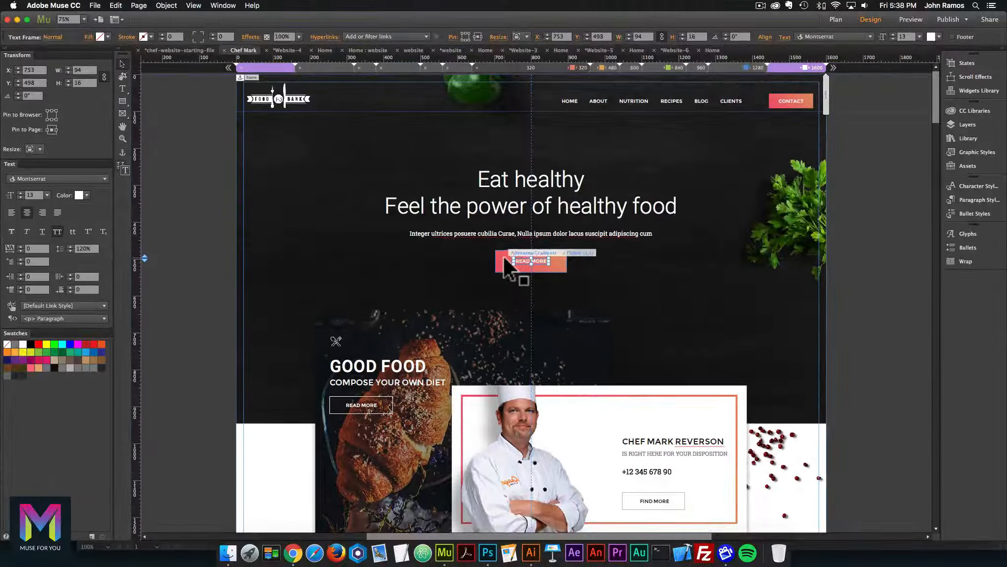
click(452, 248)
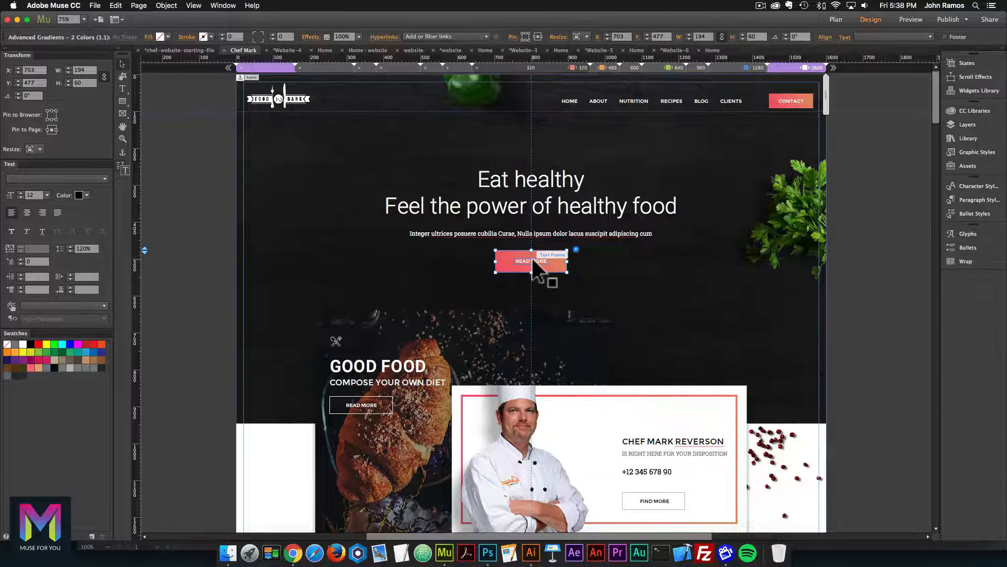
click(533, 261)
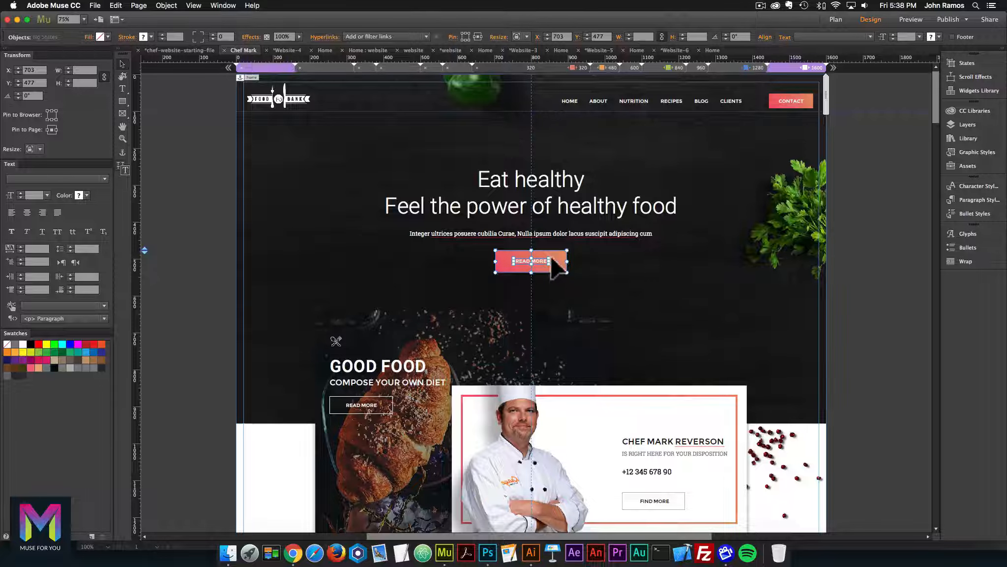
right_click(546, 256)
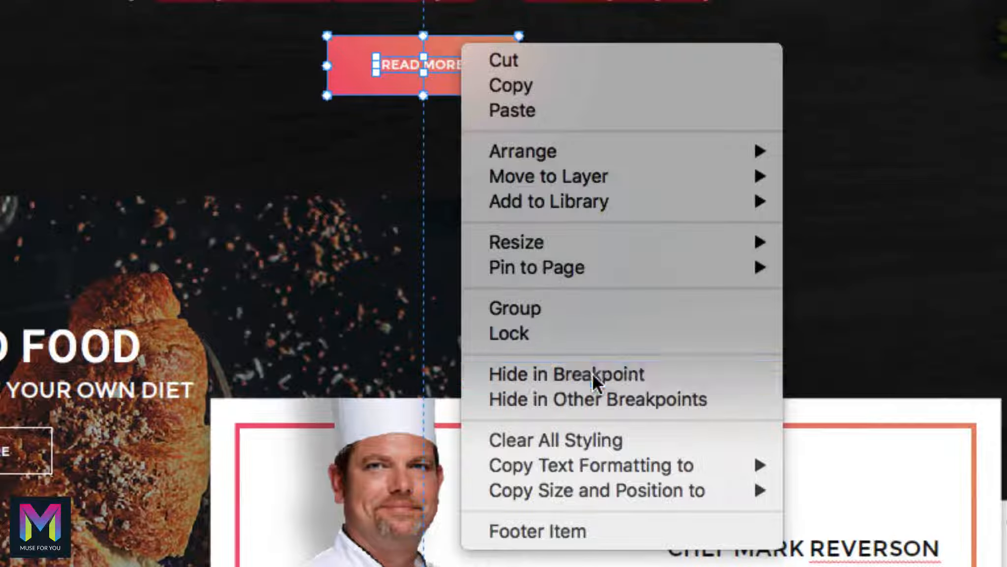
click(592, 371)
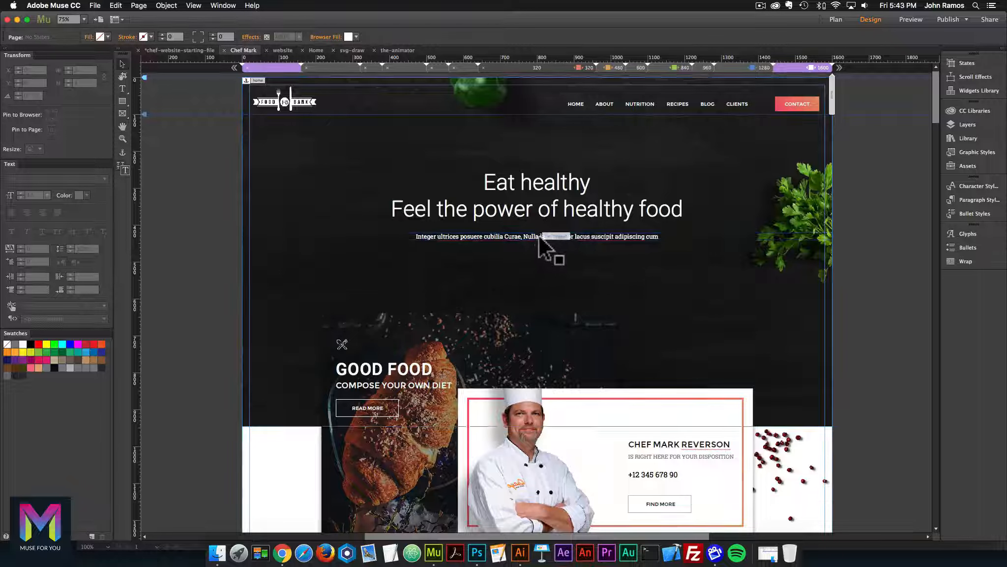
Step: Draw a circle about 100 by 100 px with the Ellipse Tool just below the hero tagline, and align it on the page
click(532, 236)
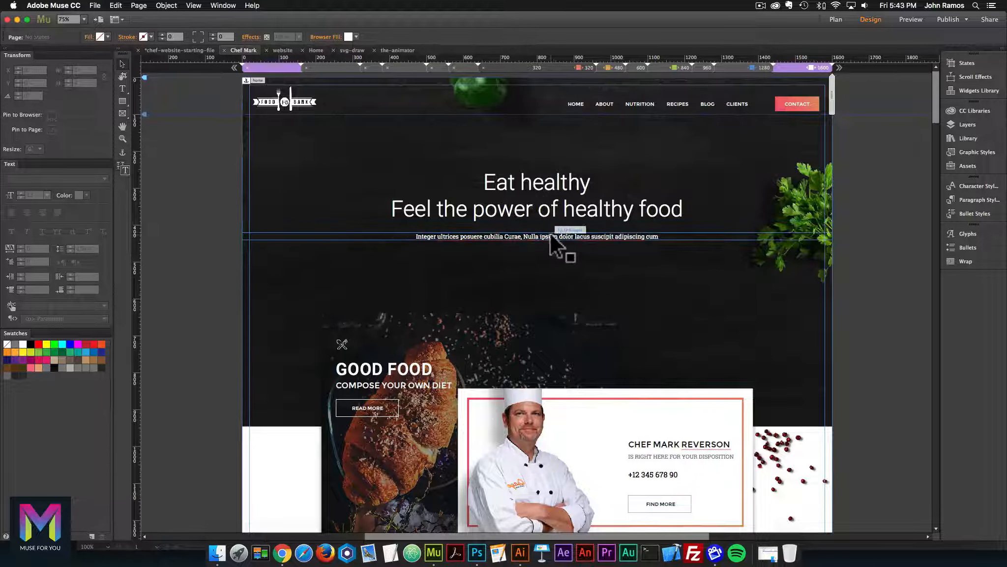
click(196, 90)
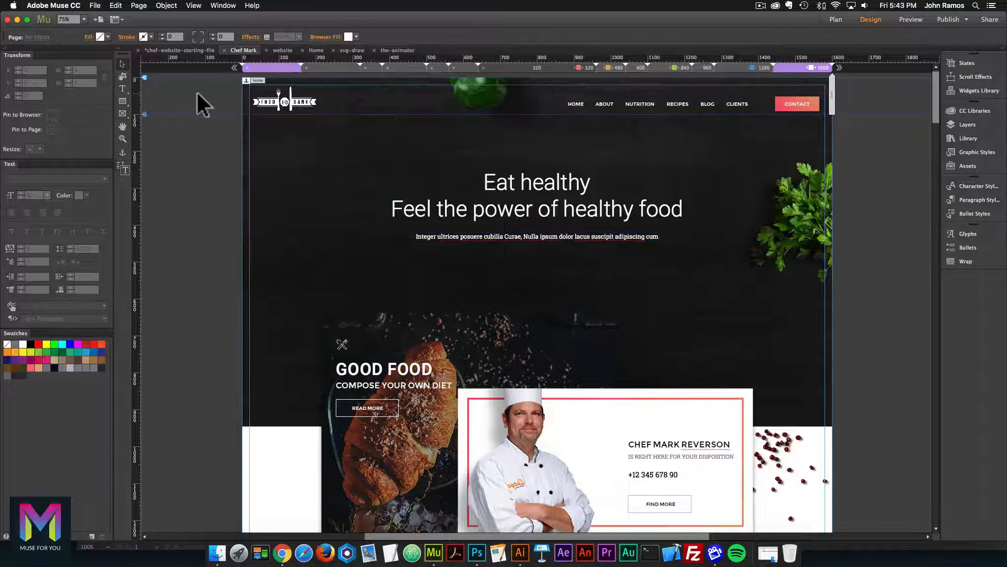
click(120, 101)
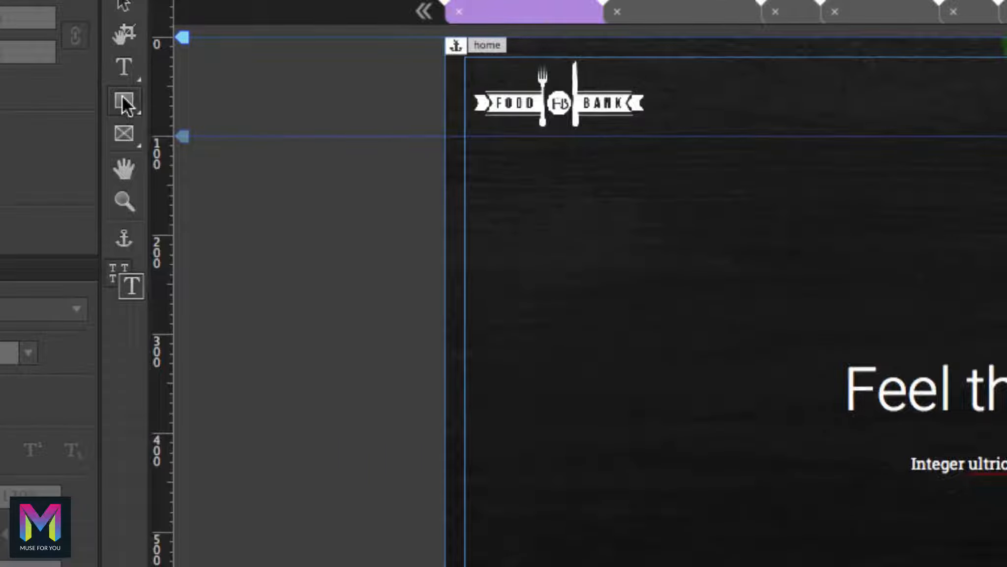
click(121, 100)
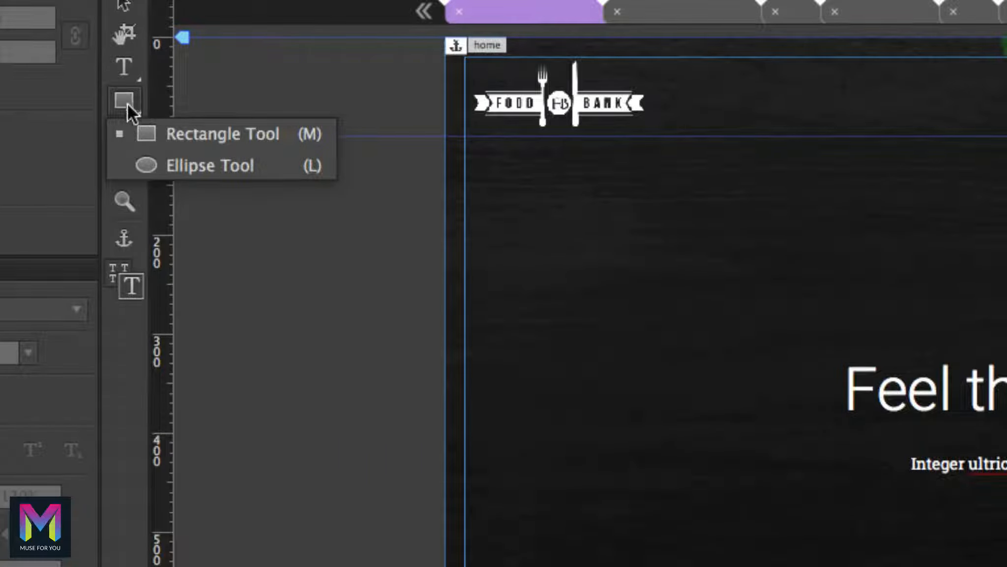
click(190, 160)
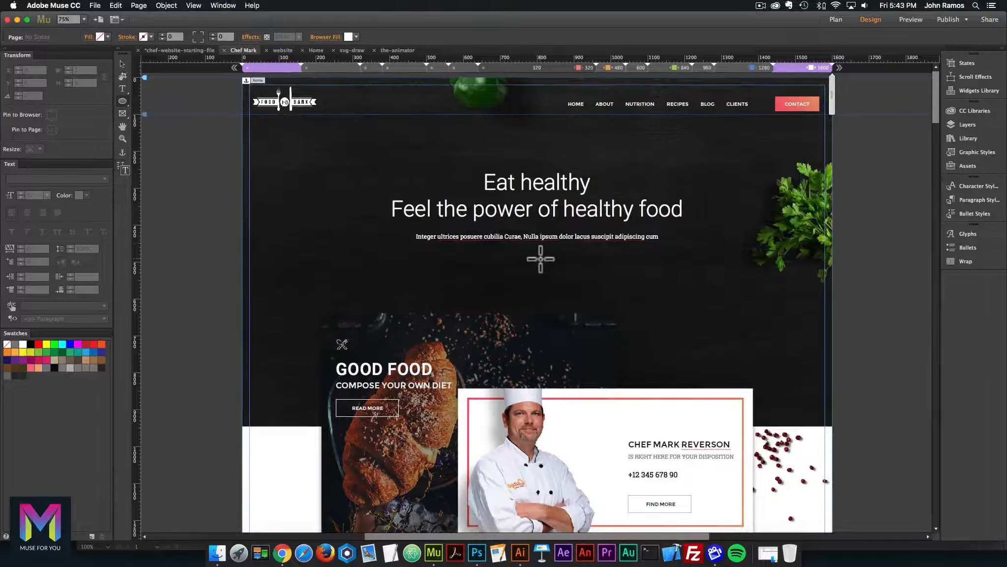
key(super+equal)
key(super+equal)
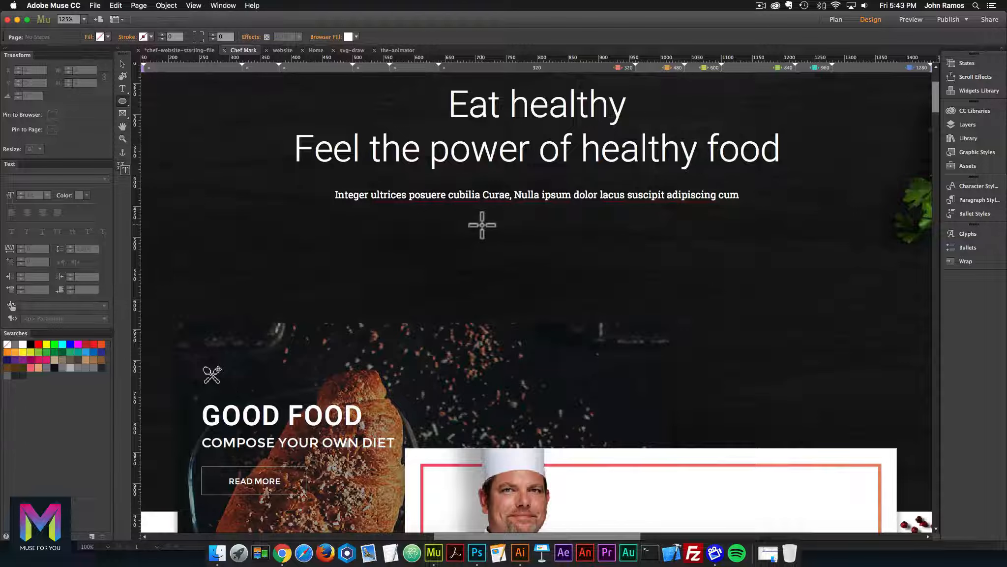
drag(482, 224, 551, 243)
click(122, 64)
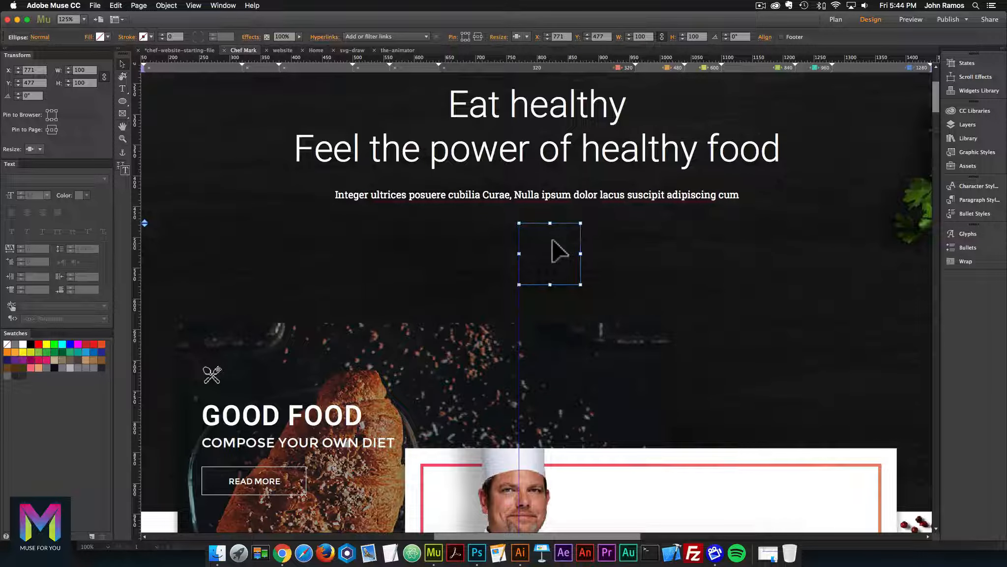
click(765, 37)
click(791, 74)
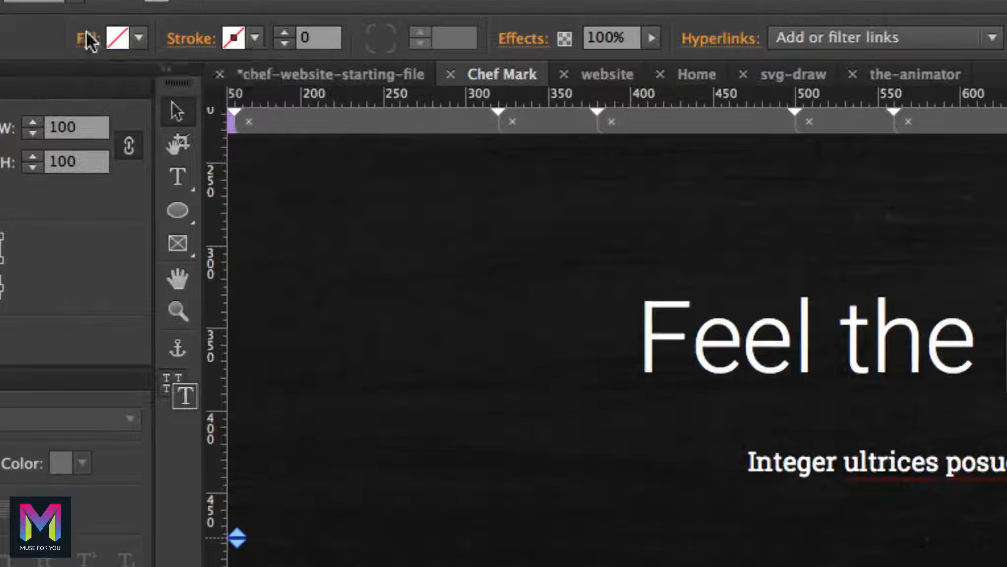
Step: Fill the circle with a horizontal gradient from pink (R=247 G=108 B=130) to light orange (R=232 G=170 B=123)
click(88, 37)
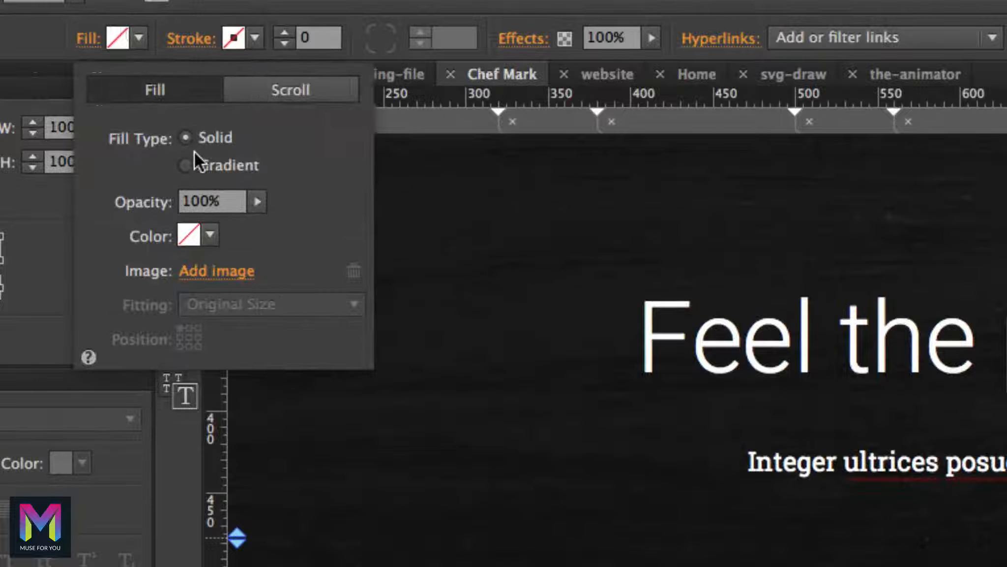
click(186, 164)
click(209, 235)
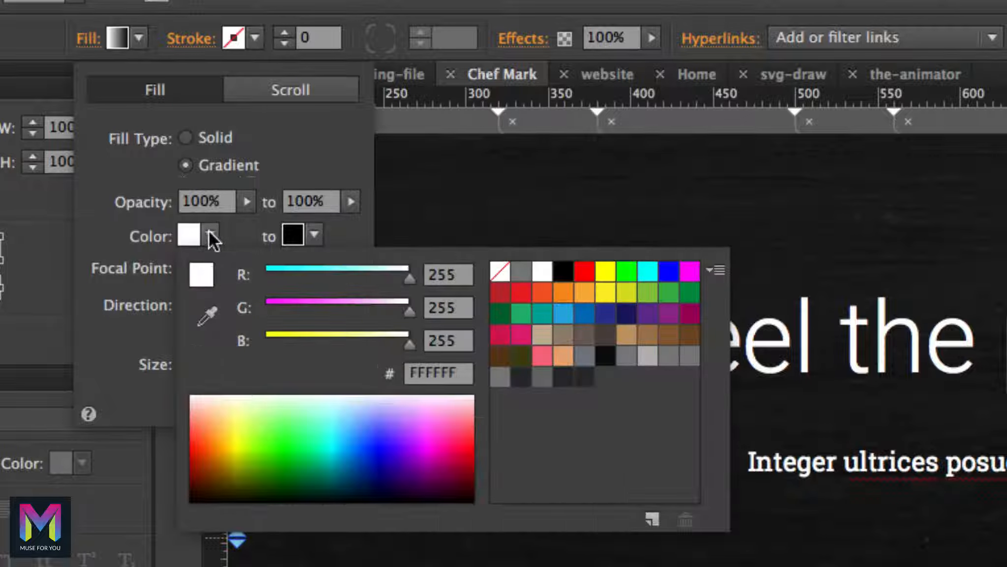
click(543, 356)
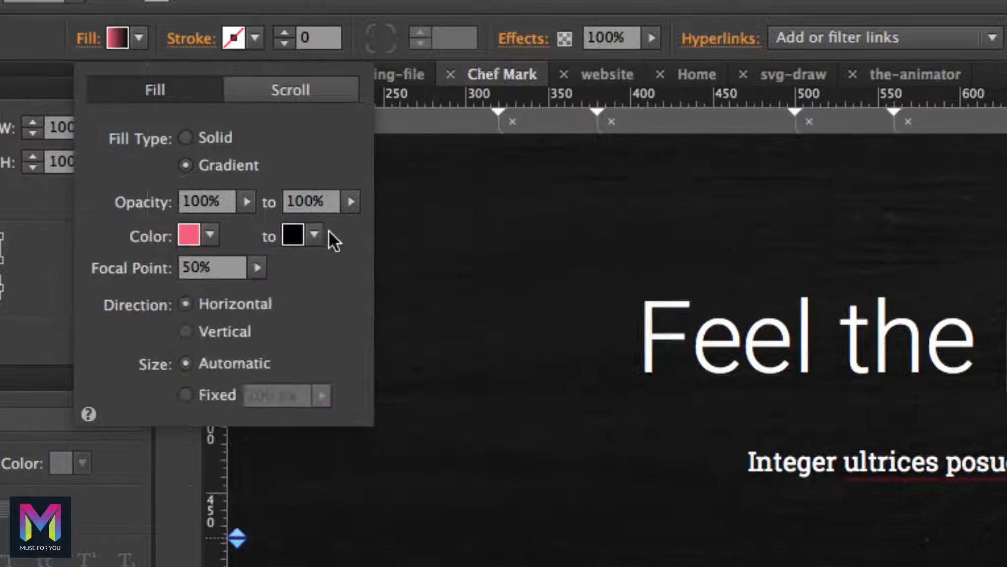
click(314, 234)
click(668, 355)
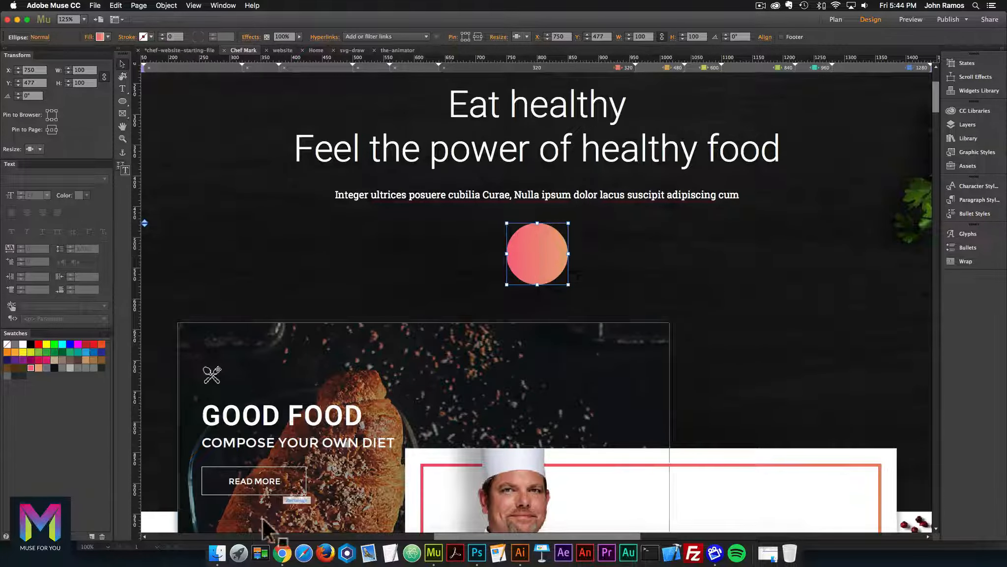
Step: Place arrow.svg from the summary-assets folder in Finder onto the gradient circle on the Chef Mark page
click(210, 558)
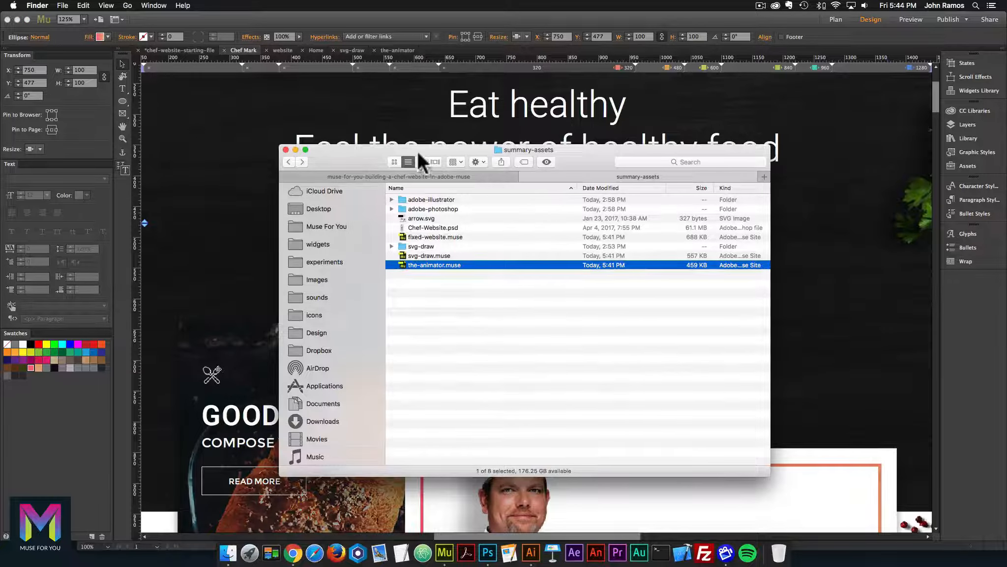
drag(419, 151, 746, 218)
click(705, 279)
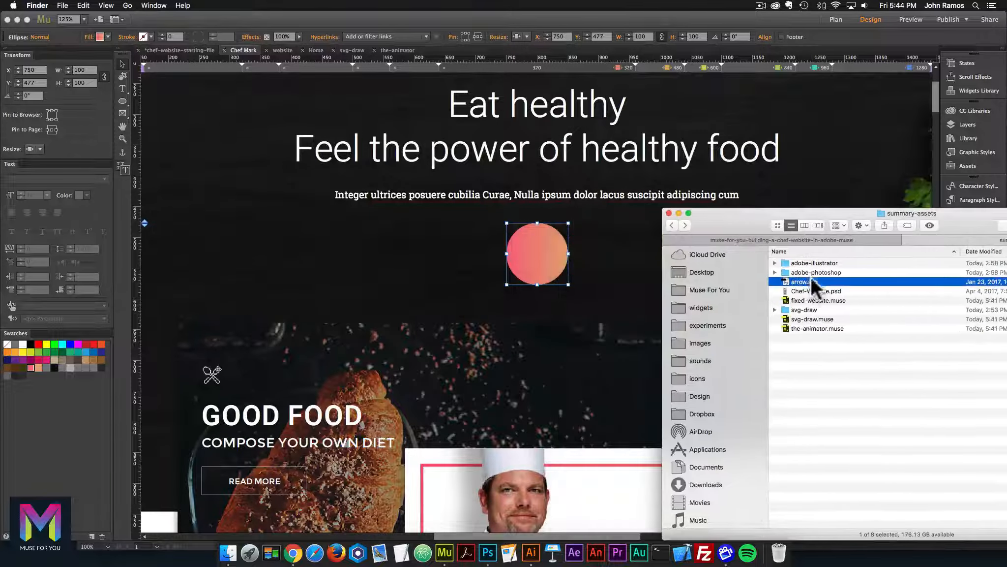
drag(798, 281, 540, 251)
click(535, 238)
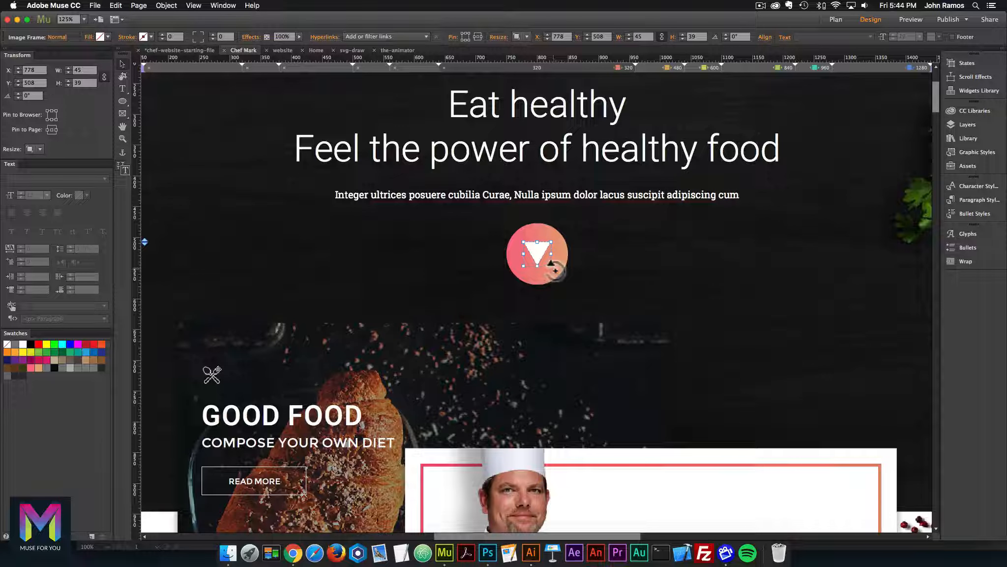
Step: Rotate the arrow image 90° to form a play icon and center it by eye inside the circle at about X 786, Y 549
drag(553, 266, 534, 254)
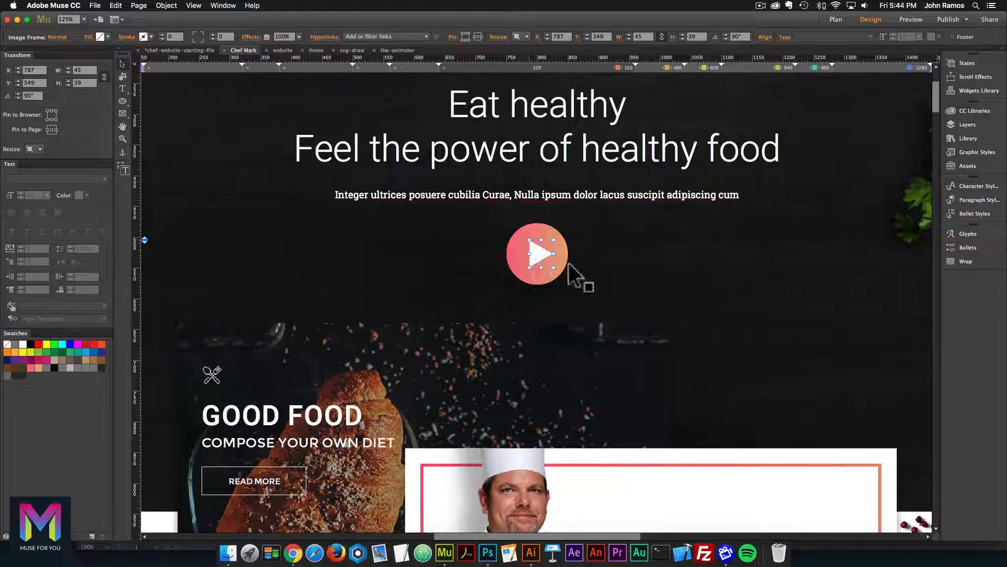
key(Left)
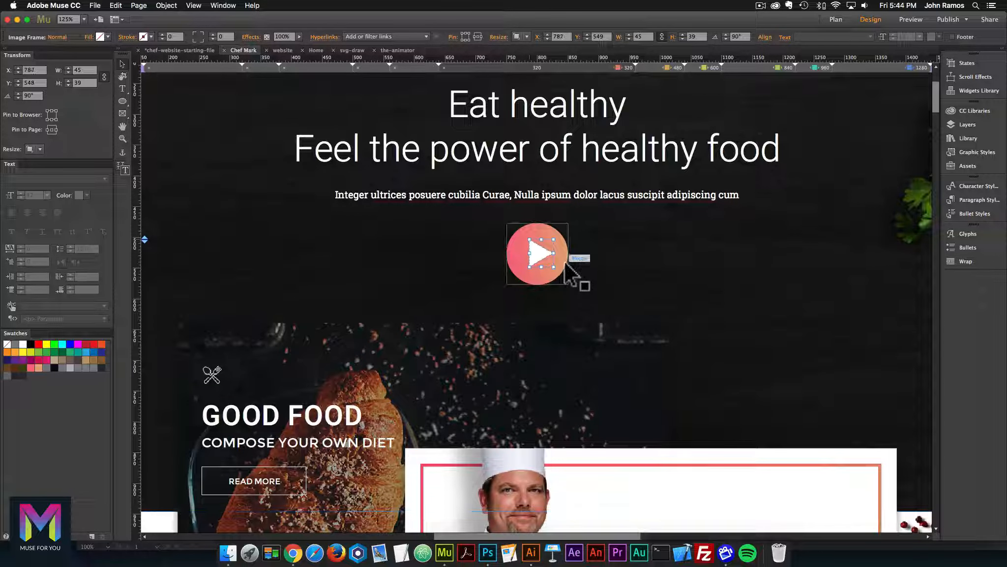
key(super+minus)
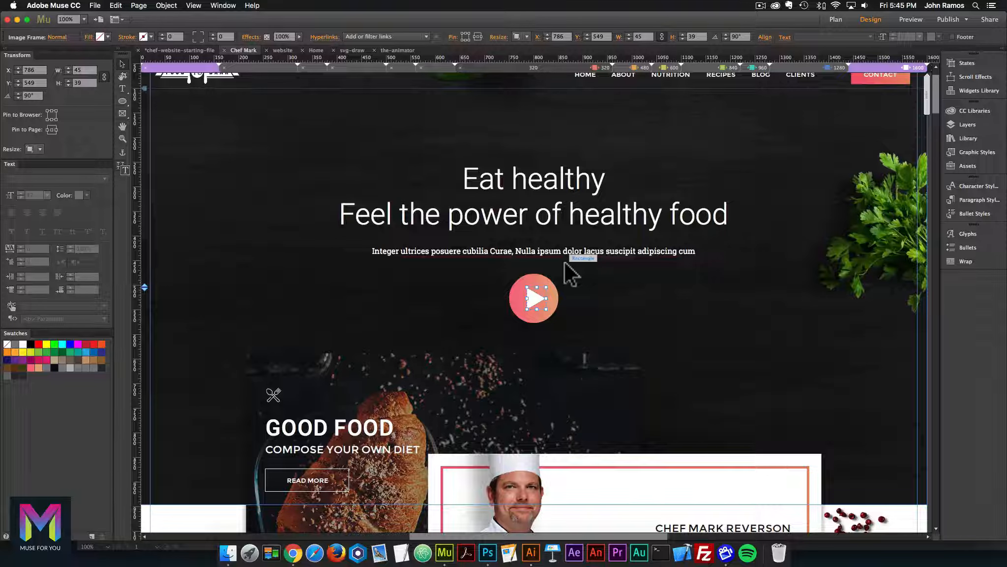
key(super+minus)
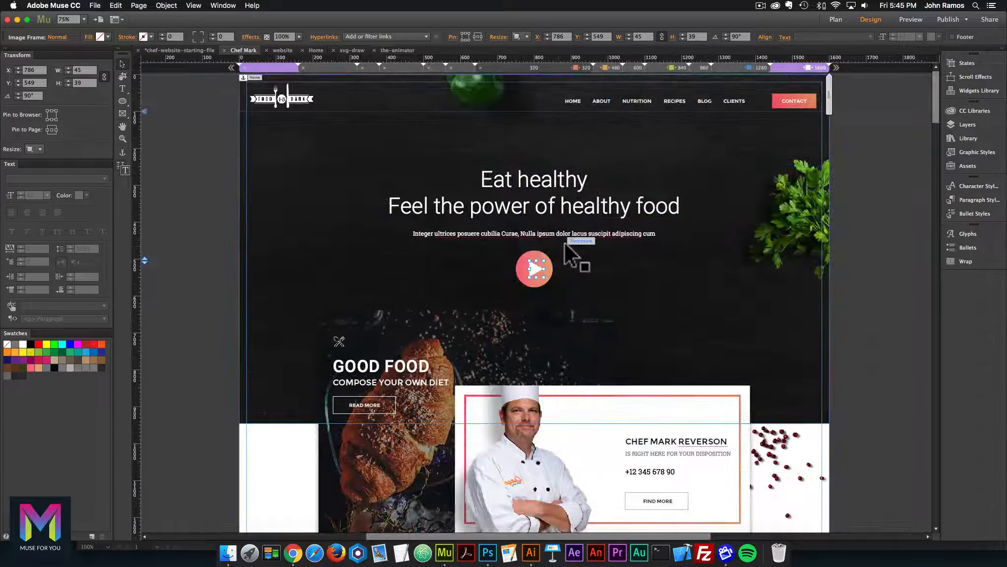
click(870, 277)
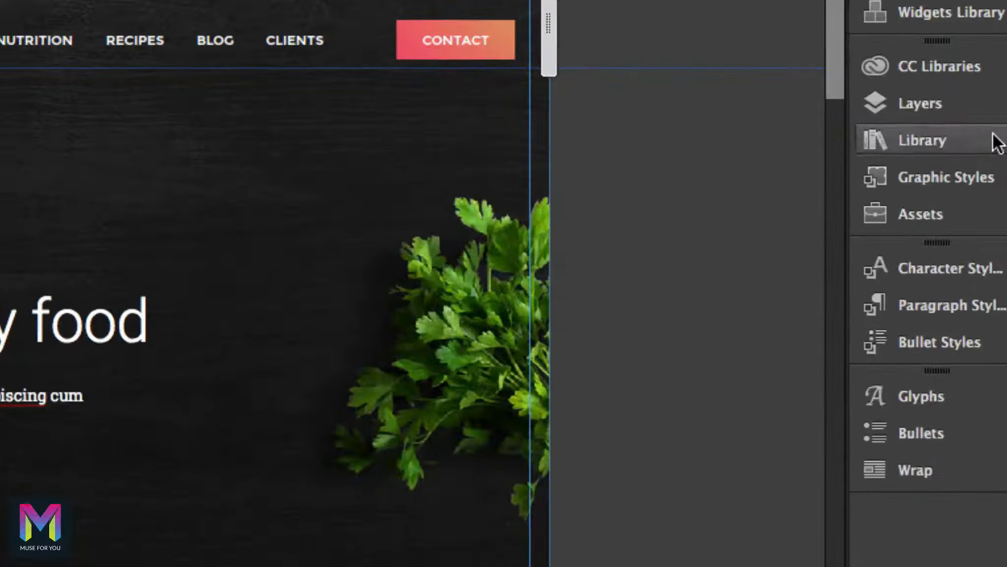
Step: Search the widget library for "the lightbox" and place The Lightbox – Add First – With Gradient beside the top of the page
click(998, 143)
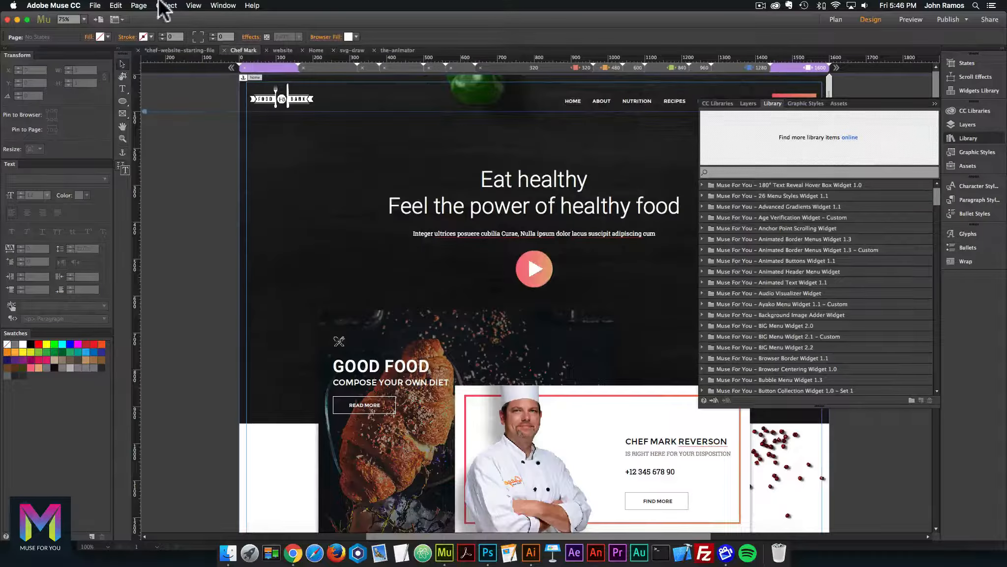
click(223, 5)
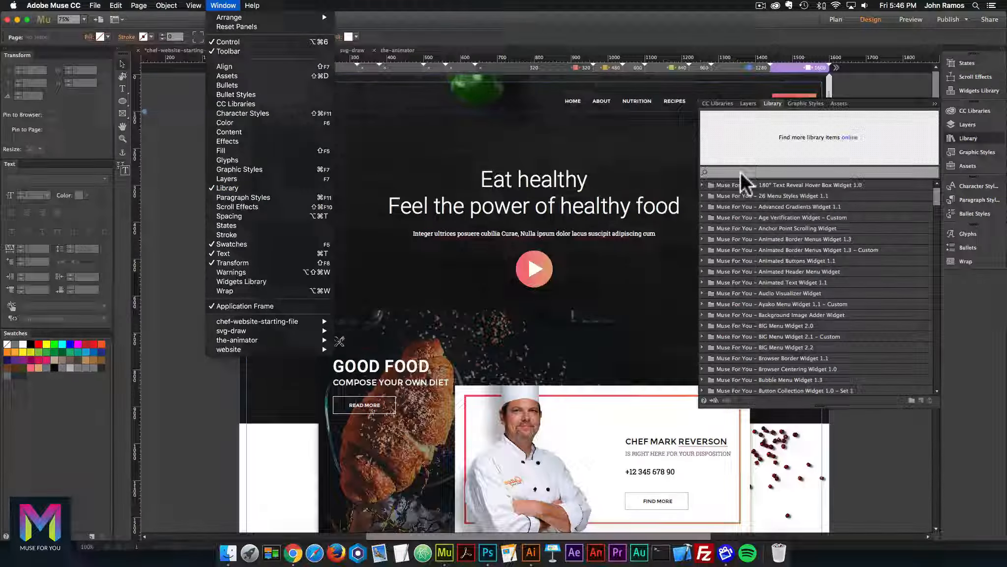
click(741, 171)
text(the lig)
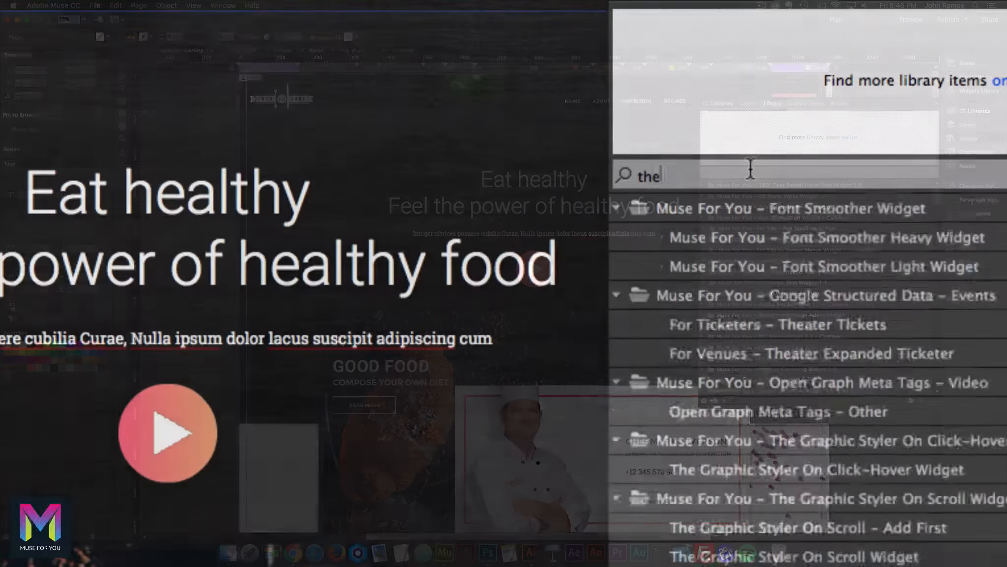
text(htbox)
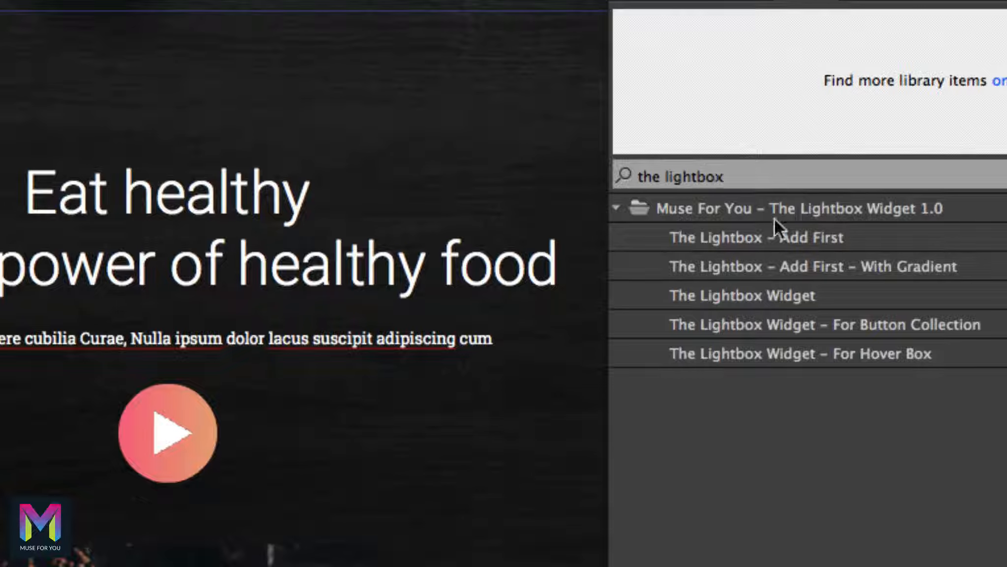
drag(743, 265, 716, 266)
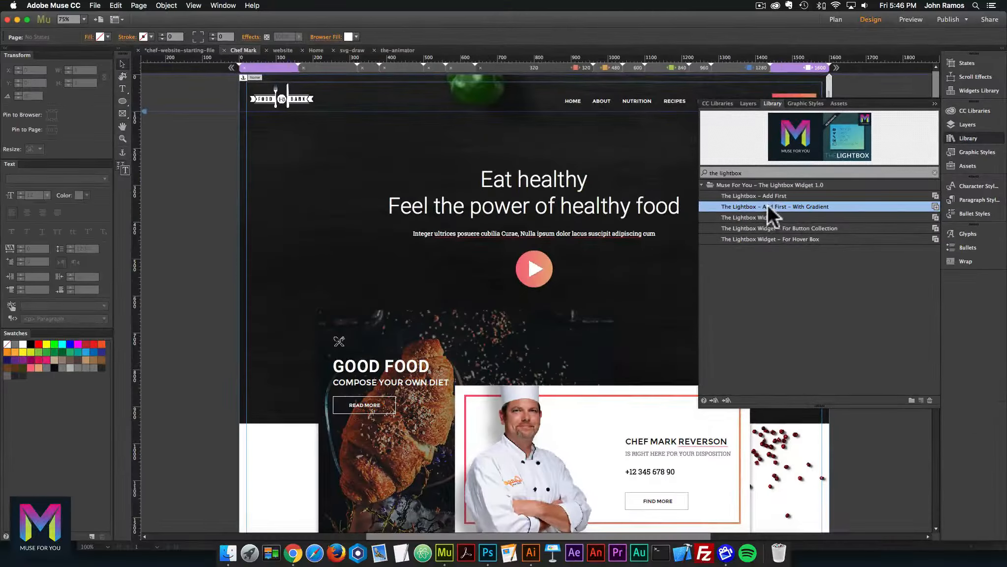
drag(767, 204, 206, 109)
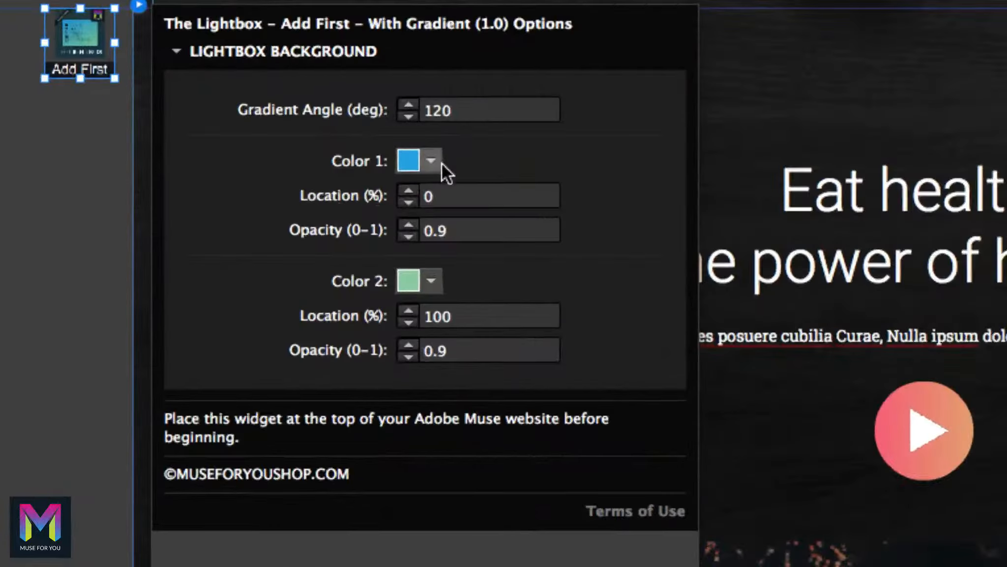
Step: Set the lightbox background gradient's Color 1 to pink (R=247 G=108 B=130) and Color 2 to light orange (R=232 G=170 B=123)
click(350, 168)
click(468, 323)
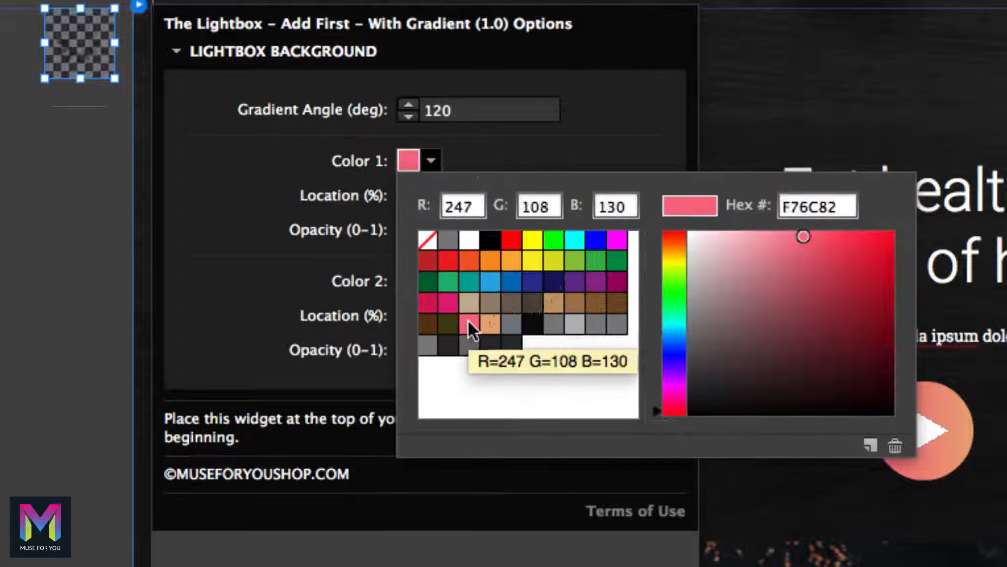
click(300, 184)
click(432, 281)
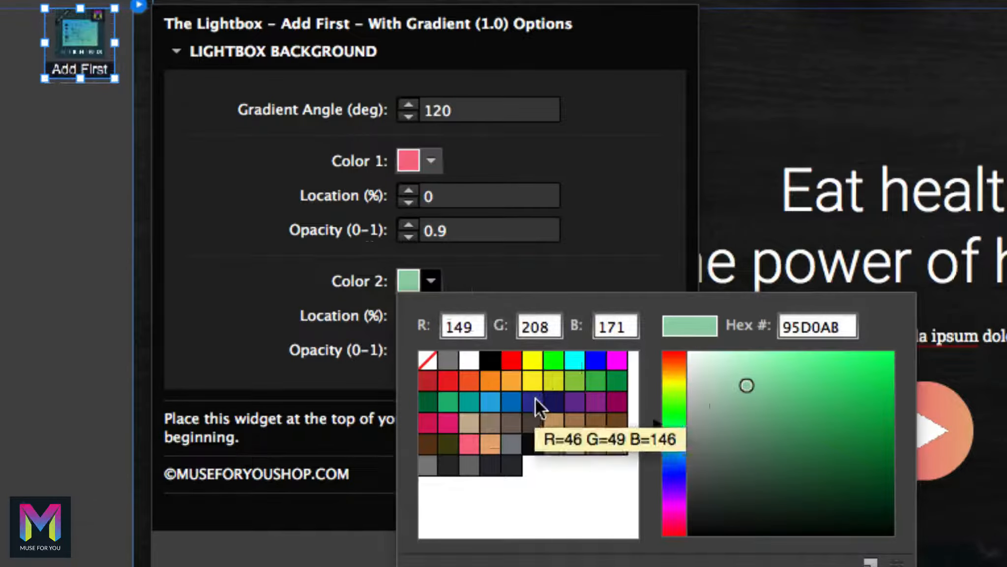
click(490, 441)
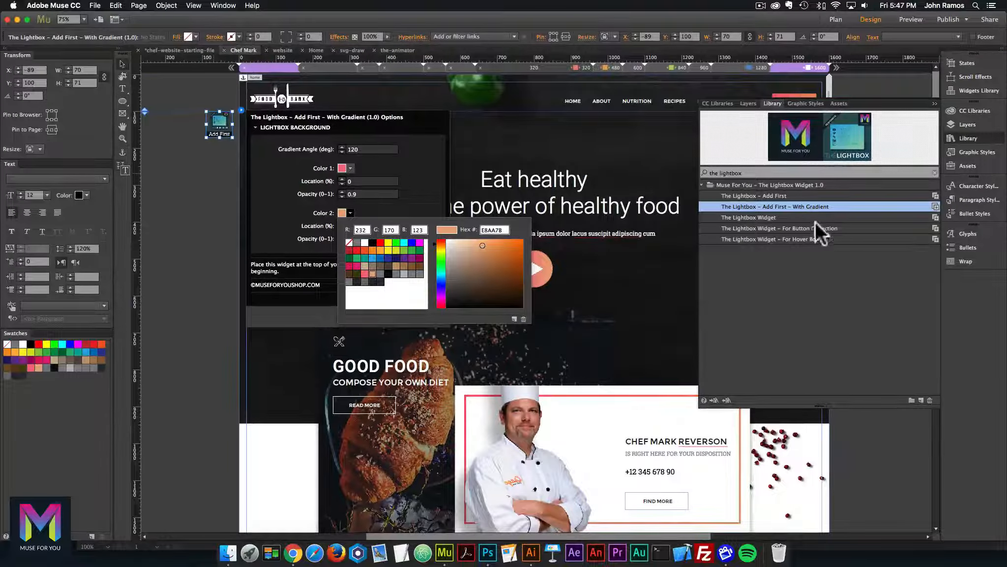
Step: Place The Lightbox Widget outside the page, just below the Add First widget
click(758, 219)
click(753, 217)
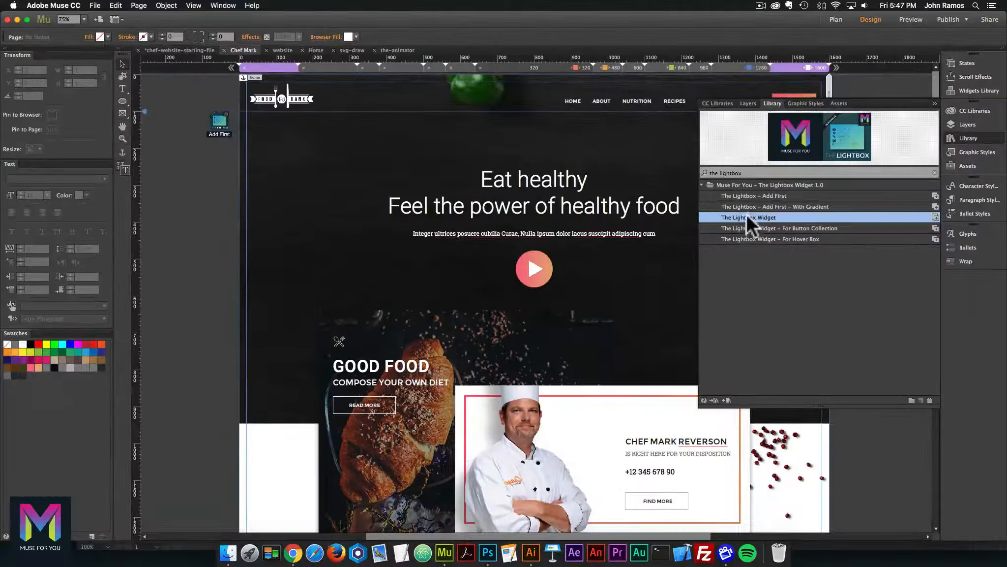
drag(747, 214, 207, 160)
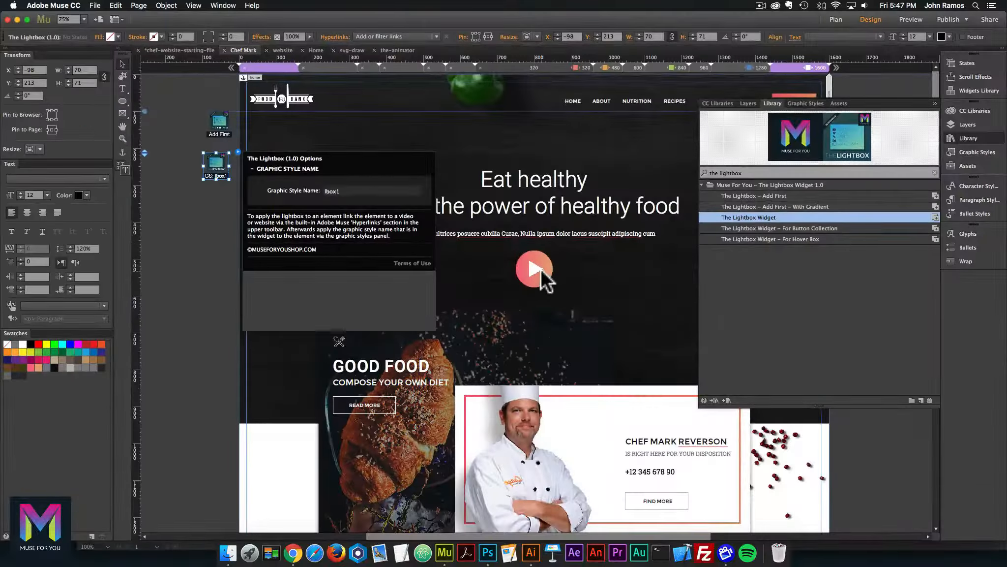
Step: Create a new graphic style from the gradient circle and apply it to the circle
click(541, 269)
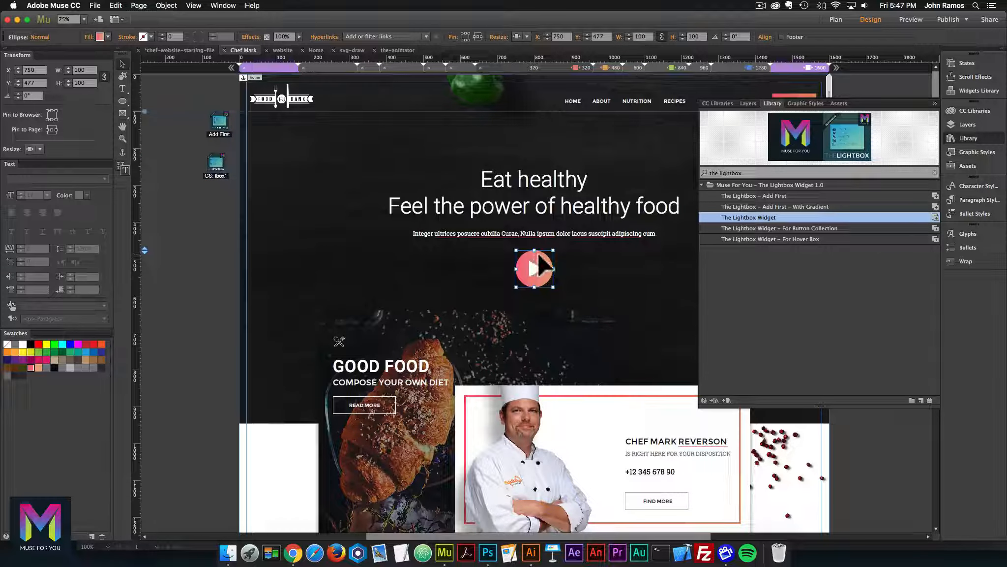
key(super+=)
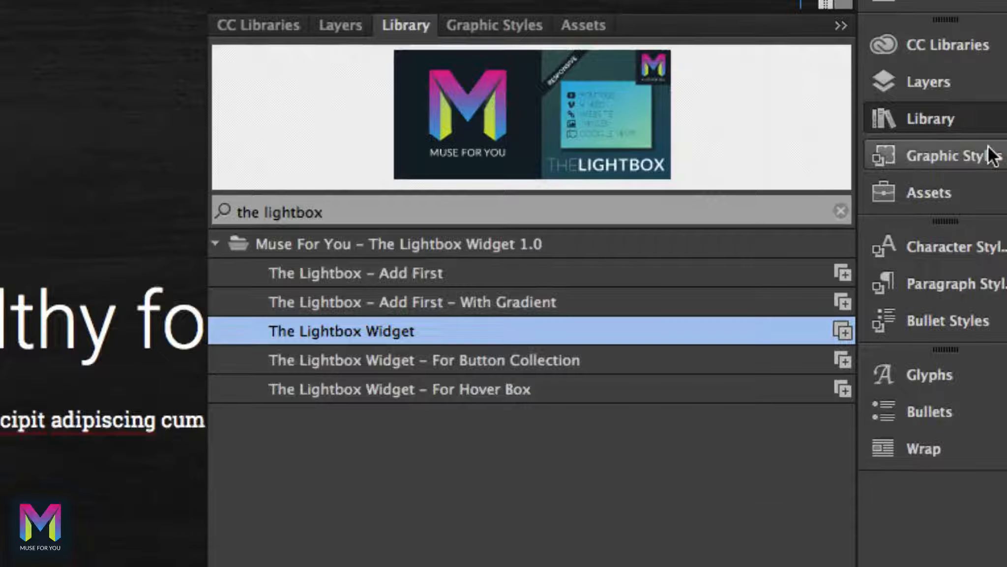
click(990, 152)
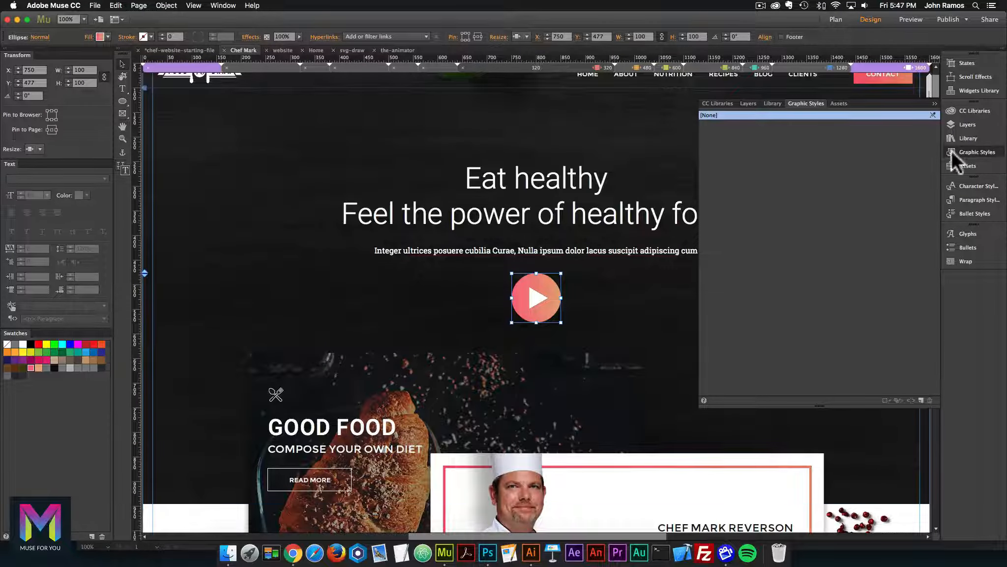
click(225, 5)
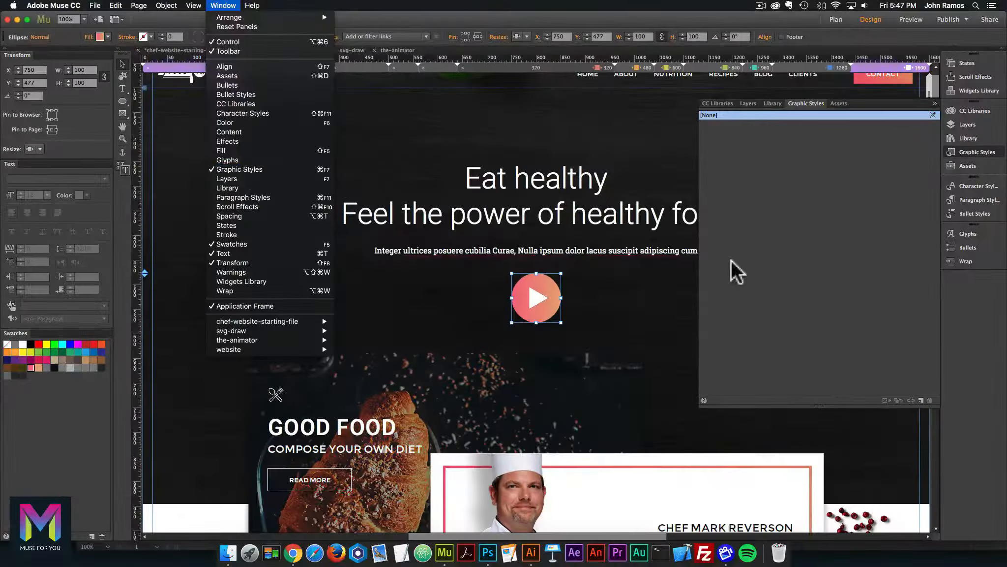
click(865, 359)
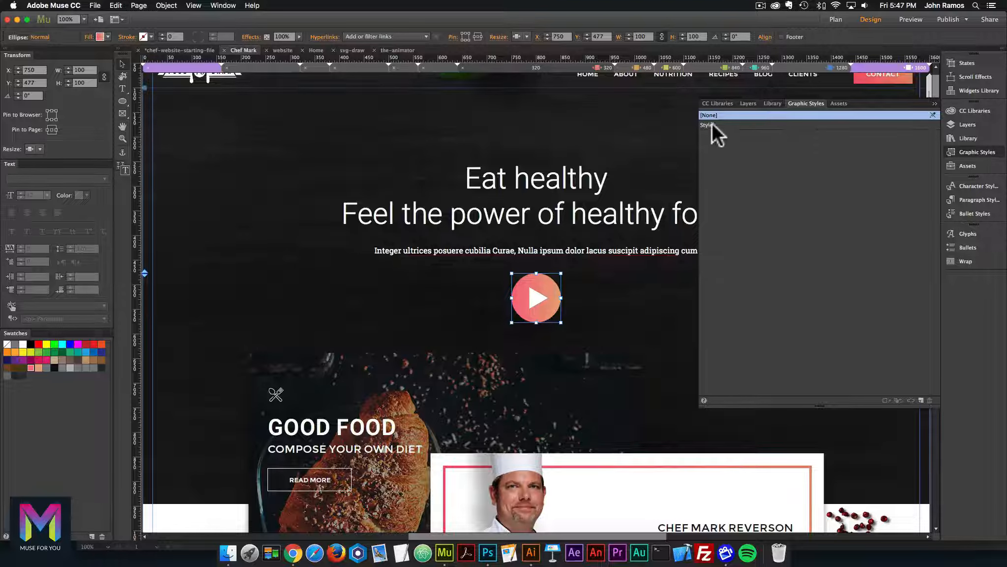
click(707, 124)
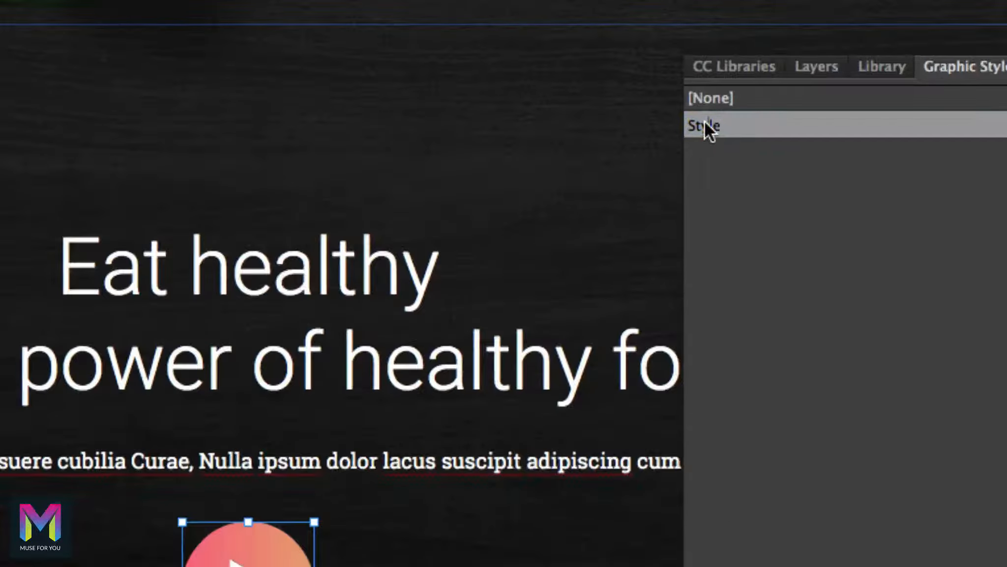
Step: Rename the circle's graphic style as lbox1
double_click(707, 126)
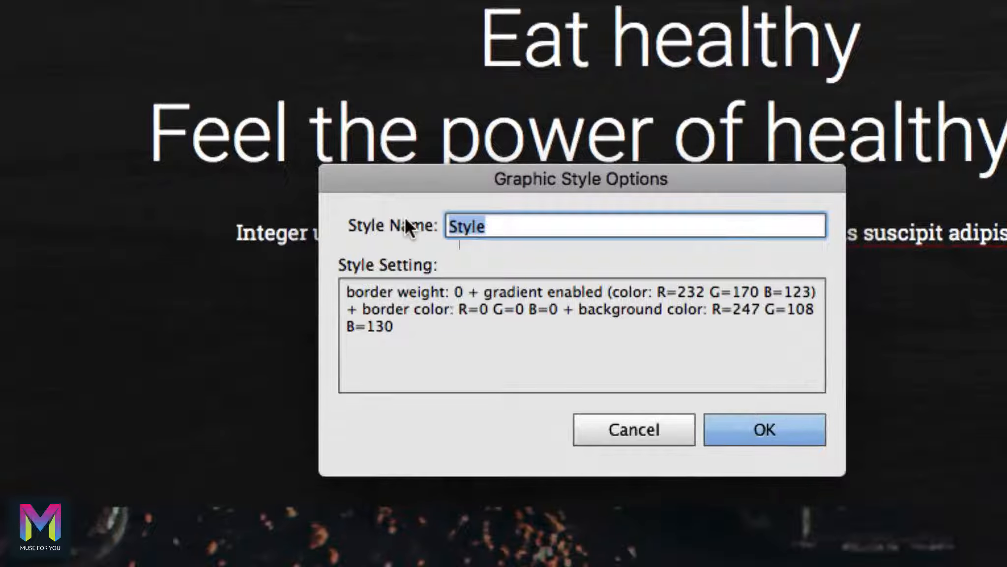
key(BackSpace)
text(l)
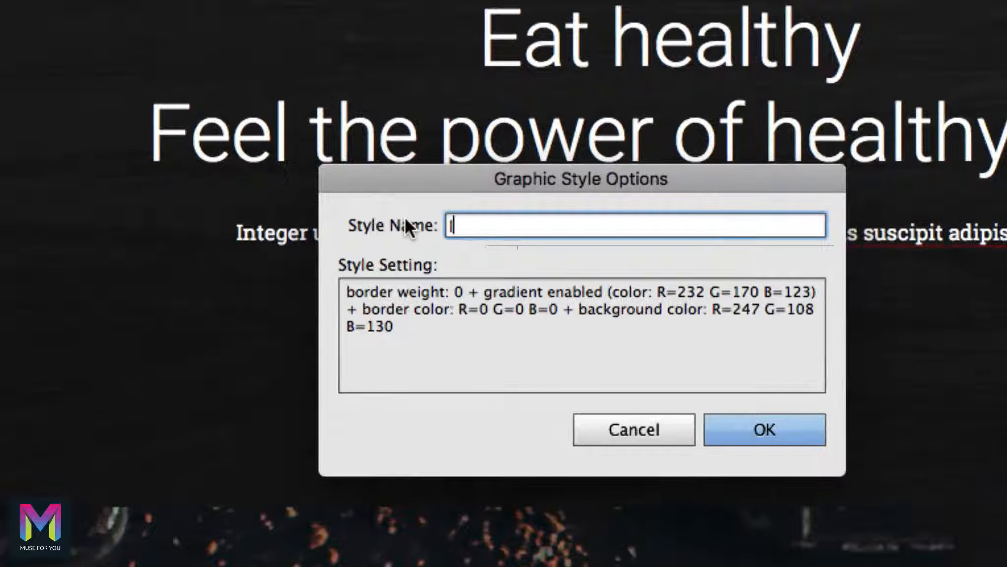
text(box1)
key(Return)
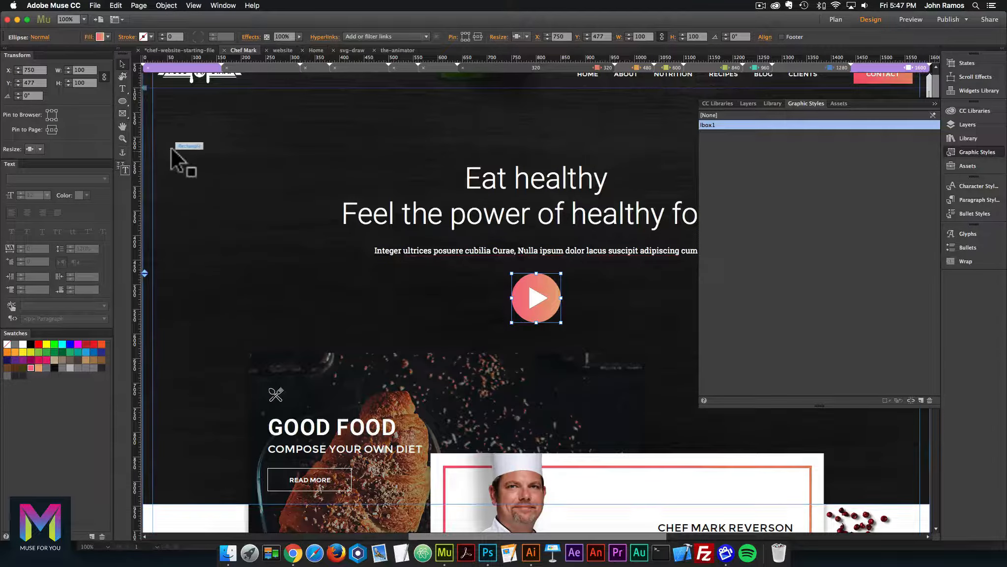
Step: Apply the lbox1 graphic style to the play arrow image inside the circle
scroll(204, 151, left, 5)
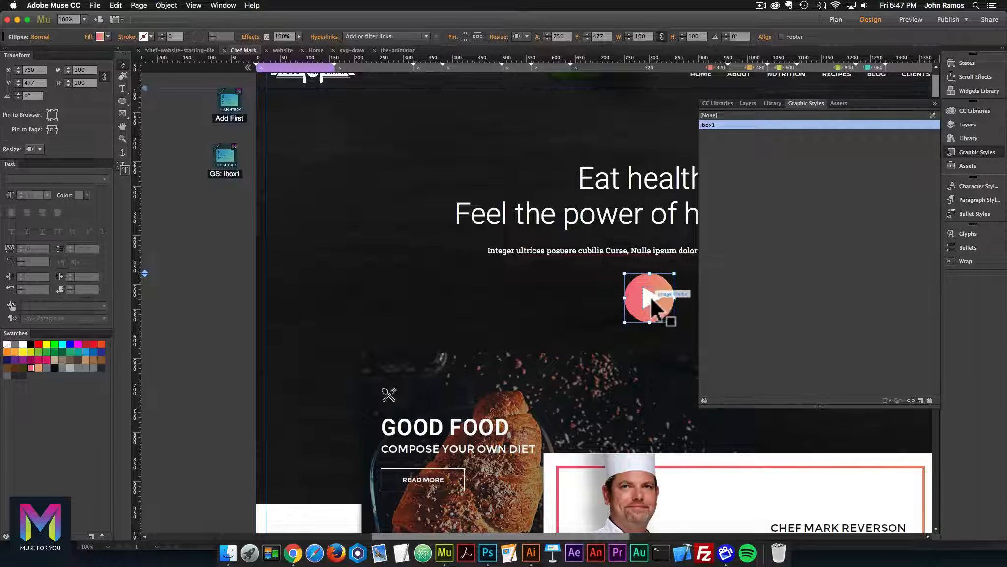
click(650, 295)
key(super+equal)
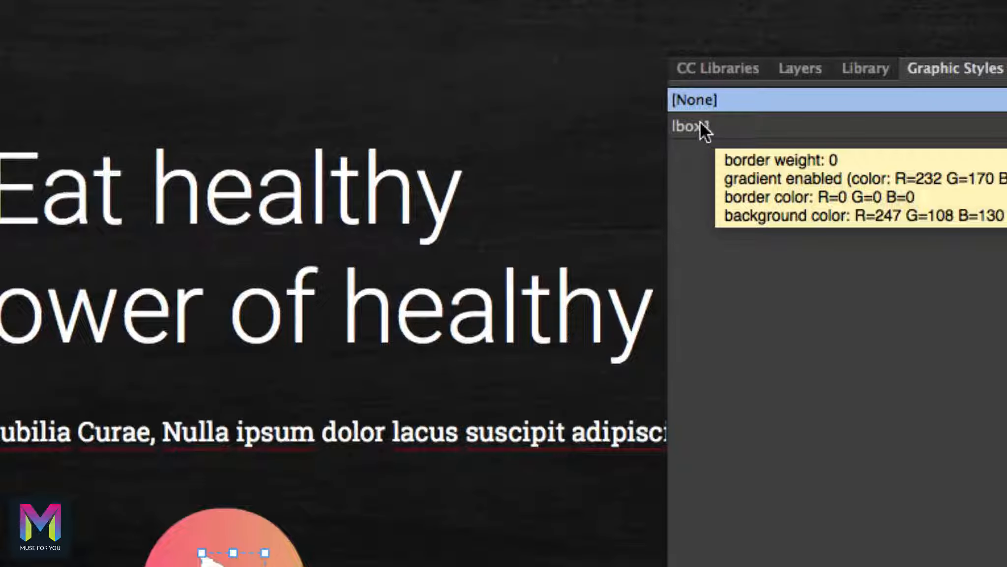
click(700, 123)
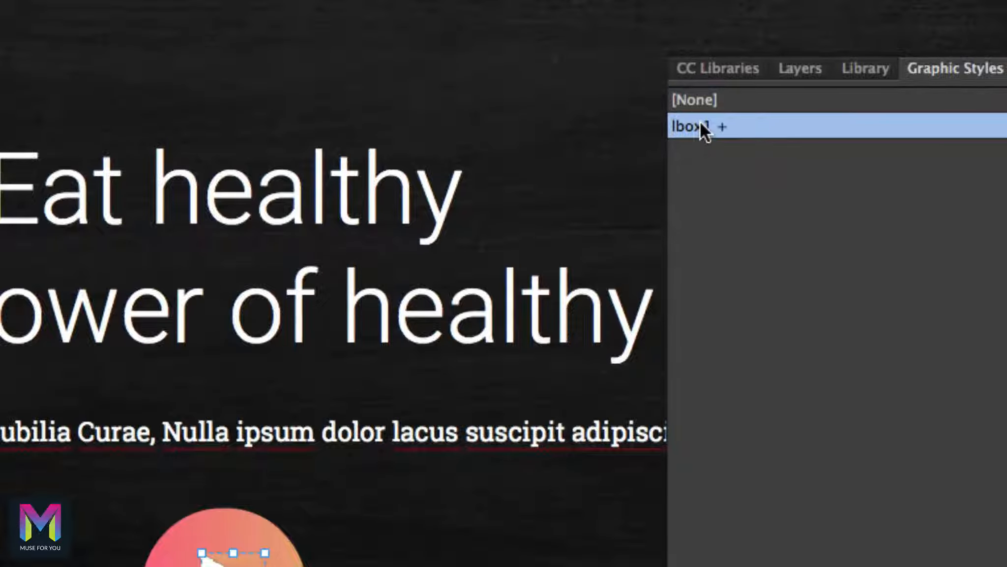
Step: Remove the gradient from the play arrow image by switching its fill to solid with no color
click(224, 516)
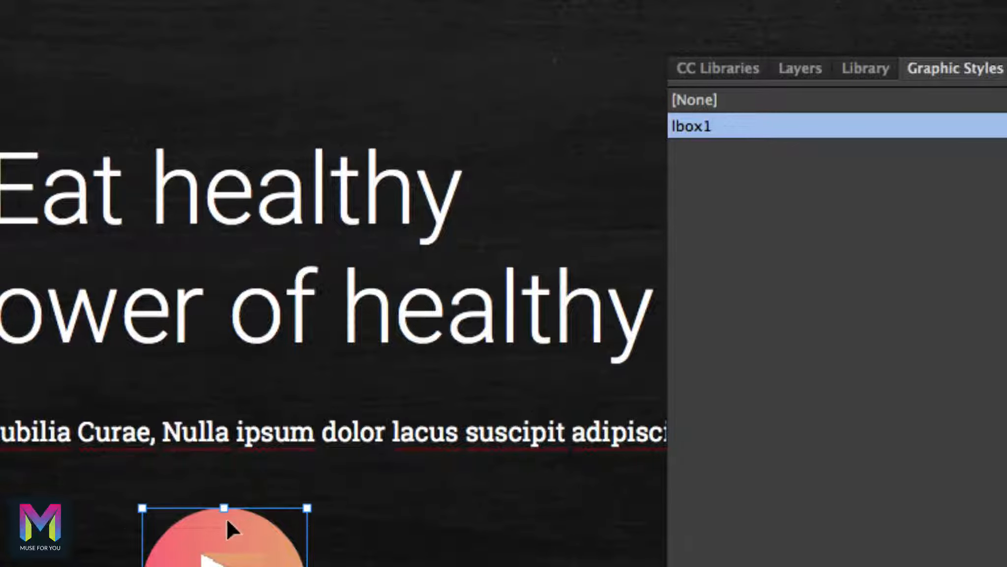
scroll(248, 513, down, 3)
click(235, 467)
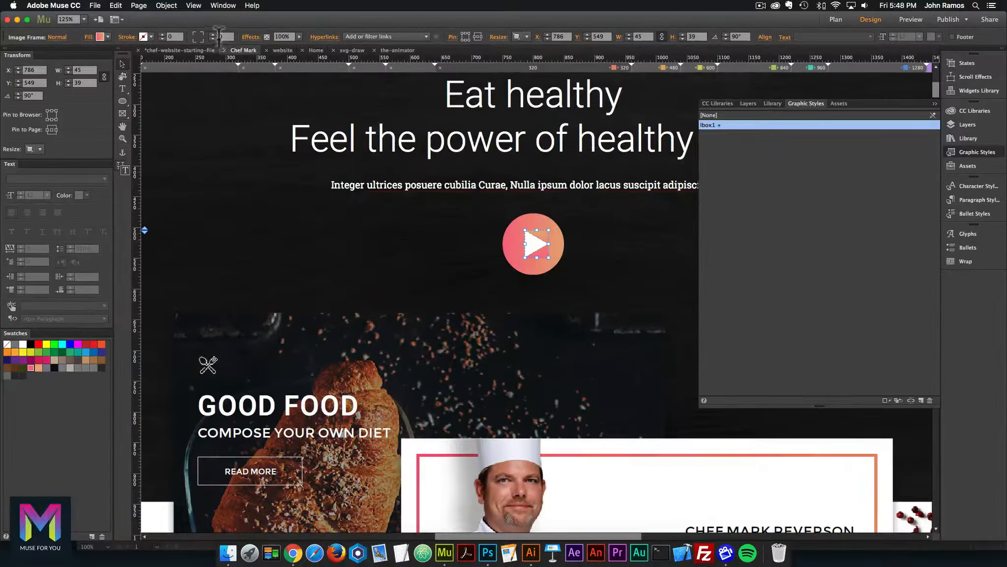
click(100, 37)
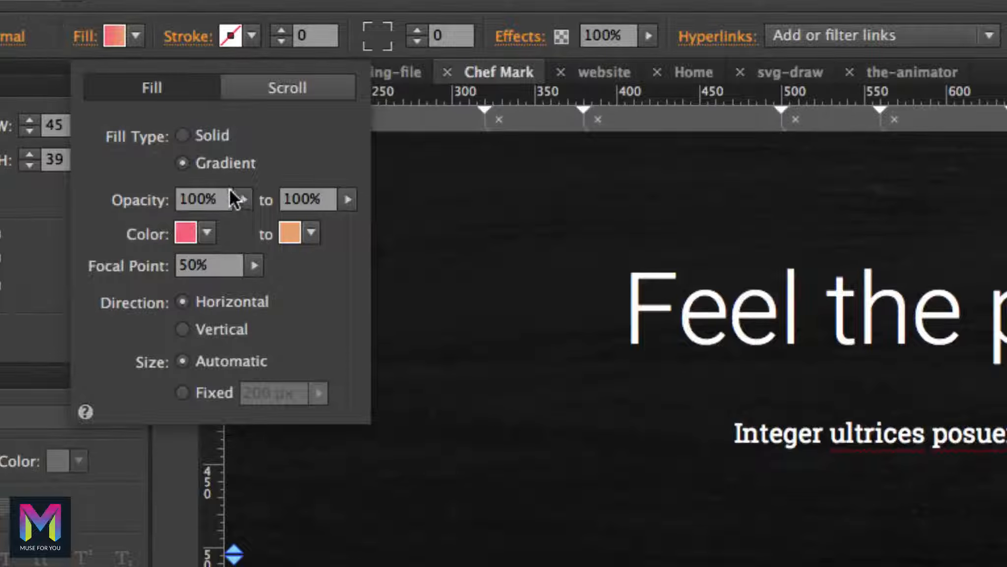
click(181, 136)
click(207, 233)
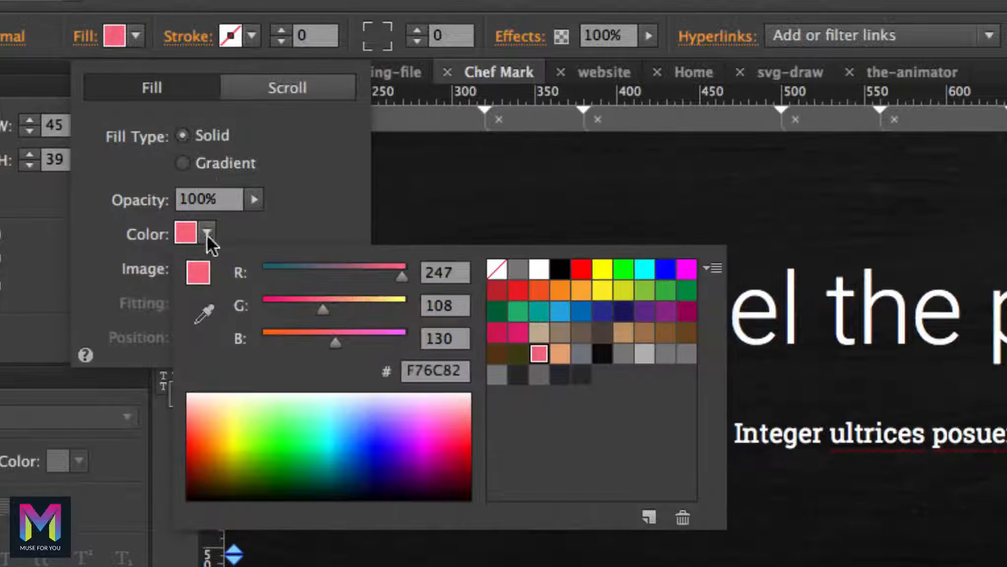
click(495, 270)
click(321, 181)
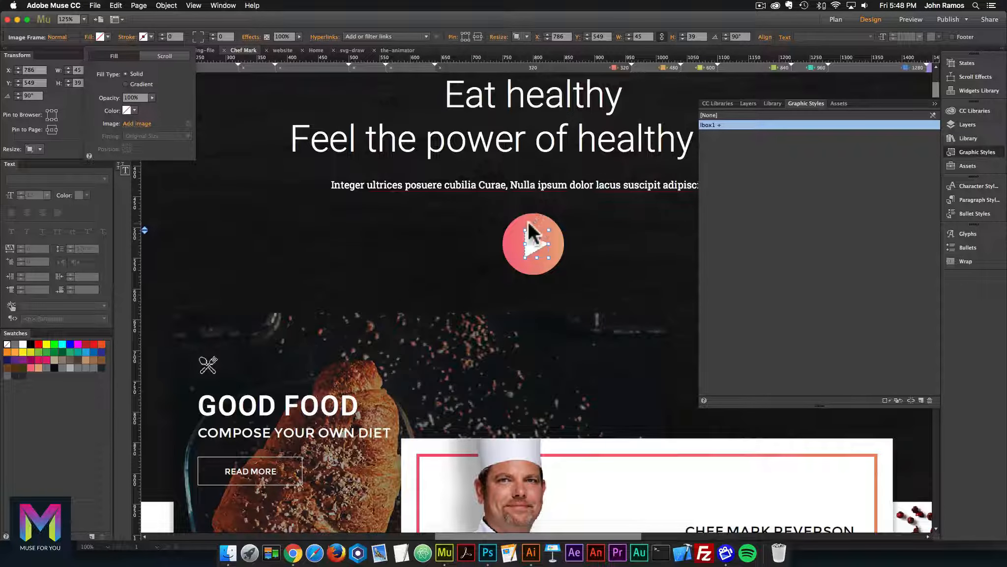
click(528, 221)
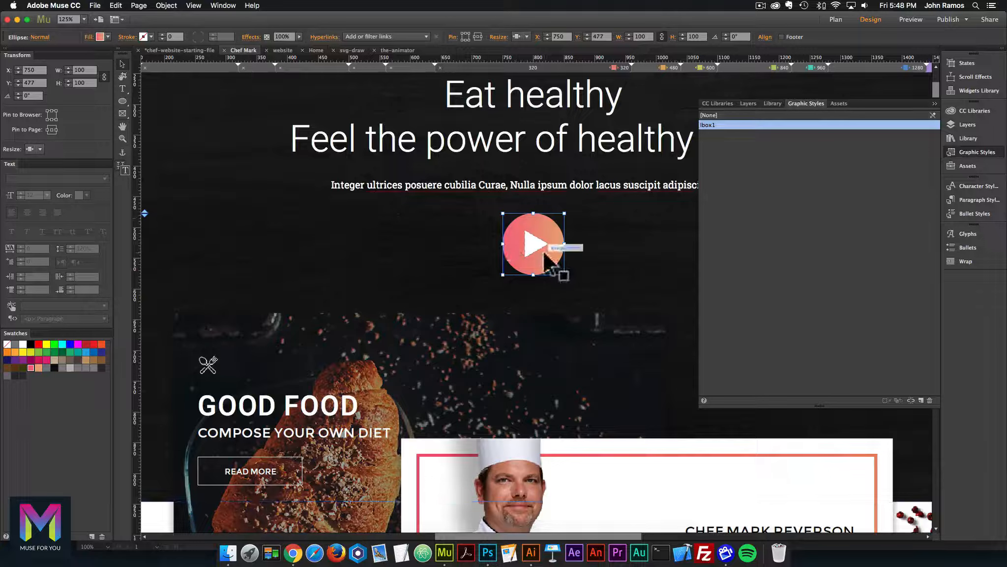
click(541, 245)
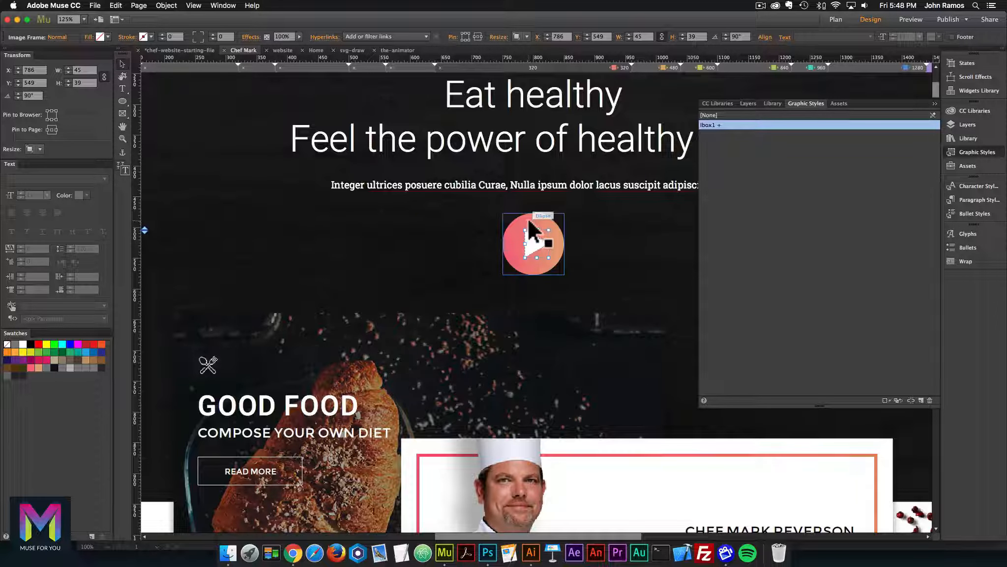
shift+click(529, 224)
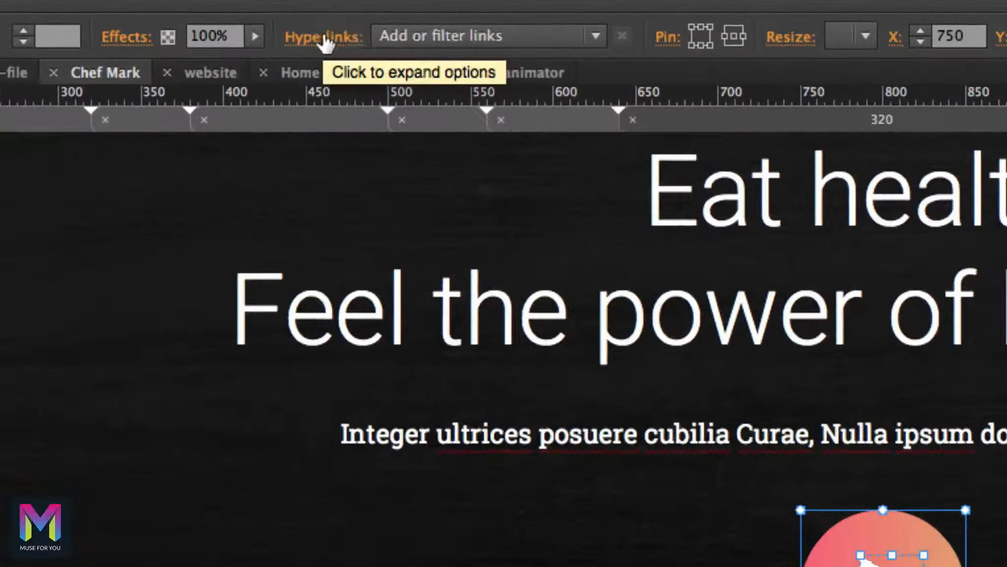
click(449, 35)
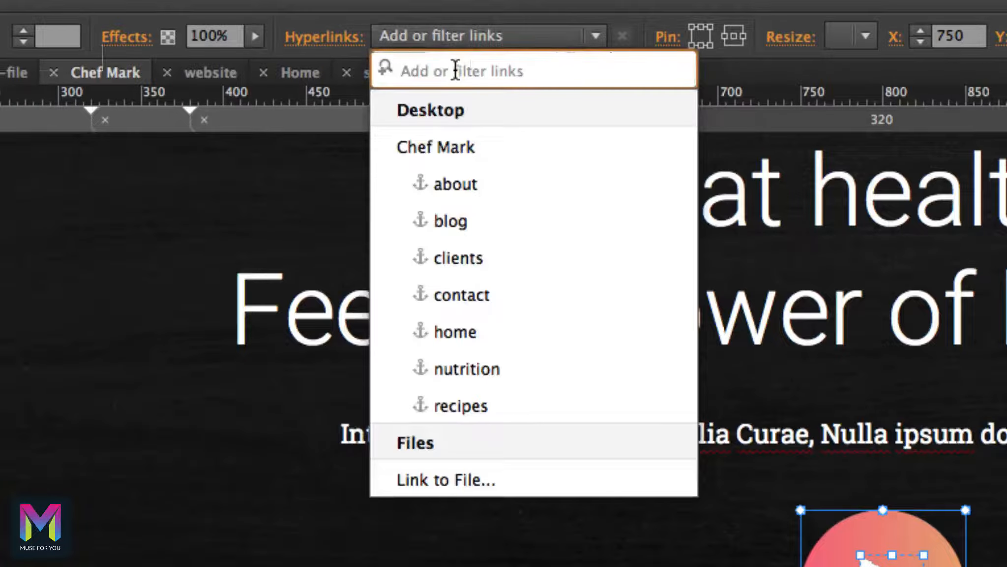
text(https://www.youtube.com/watch?v=e1f5yON3vmQ)
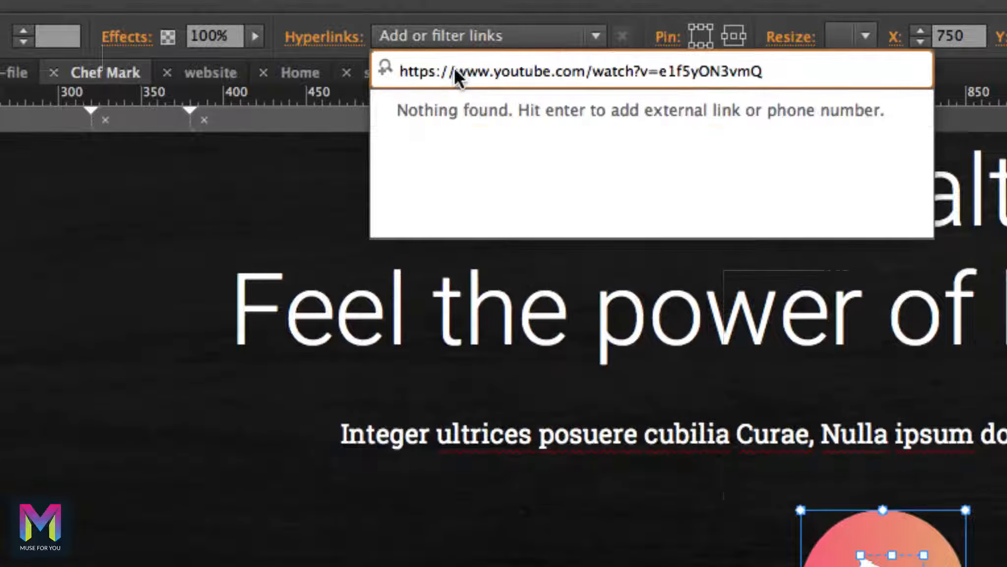
key(Return)
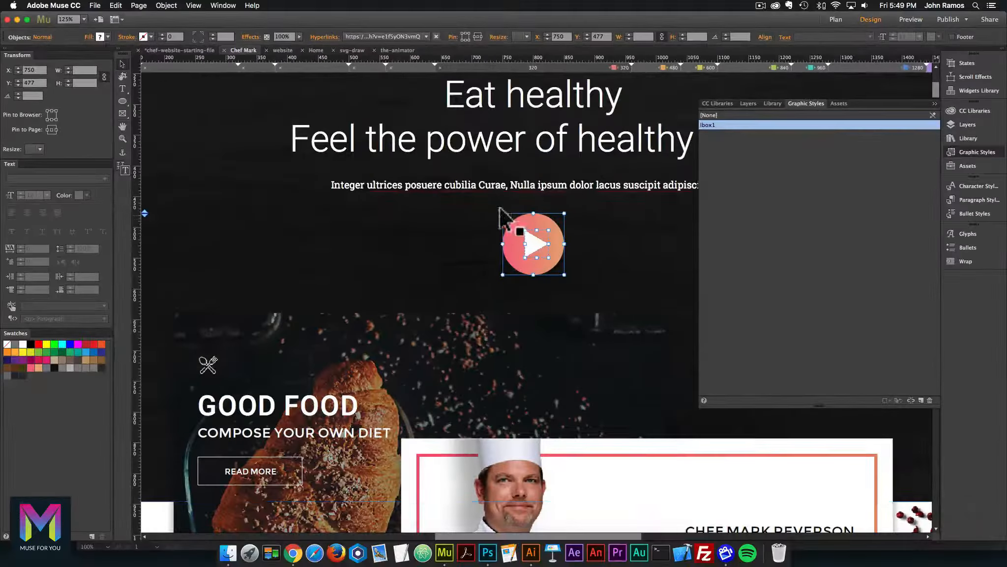
Step: Preview the Chef Mark page in the browser to check the shape of the play button
key(super+minus)
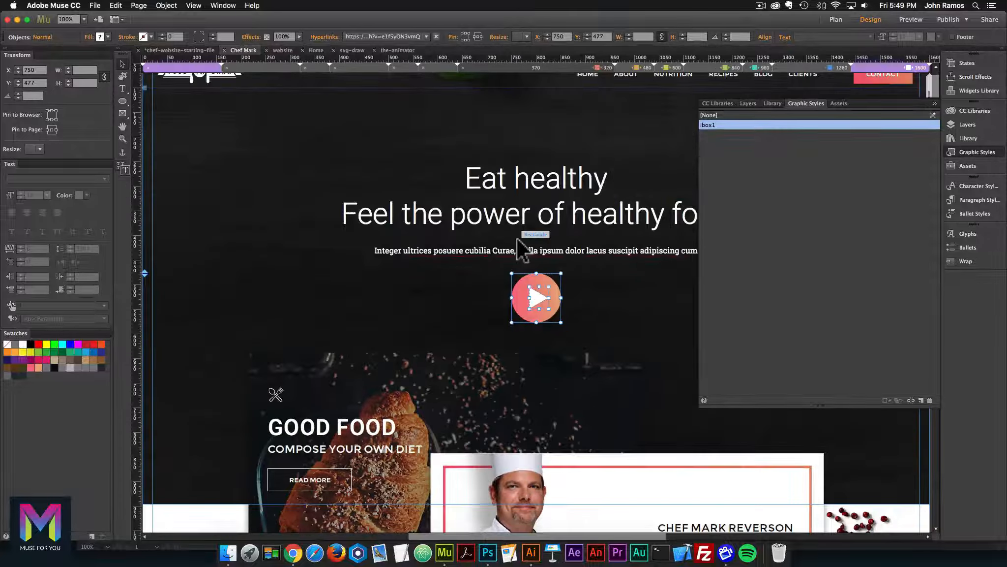
key(super+minus)
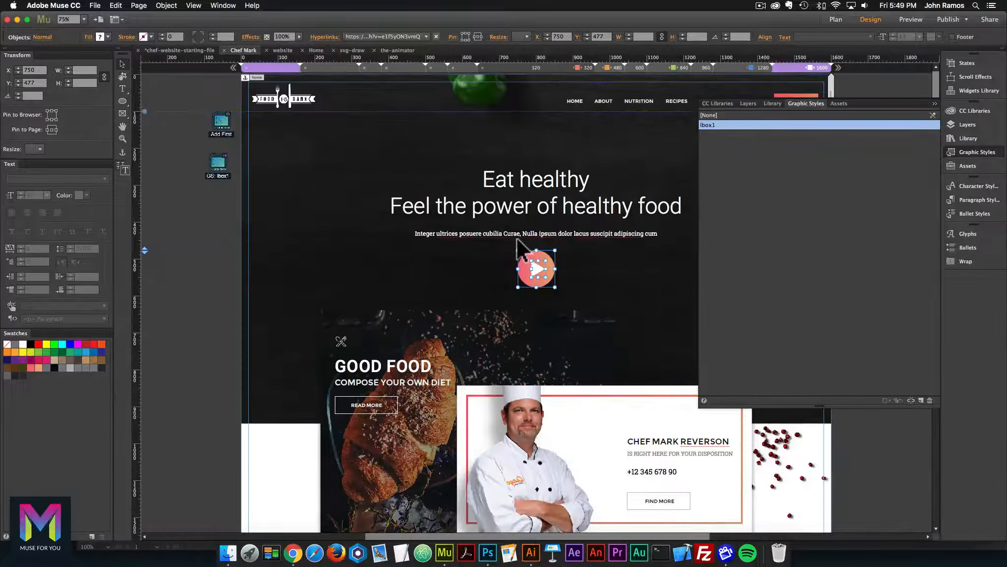
click(203, 253)
click(95, 5)
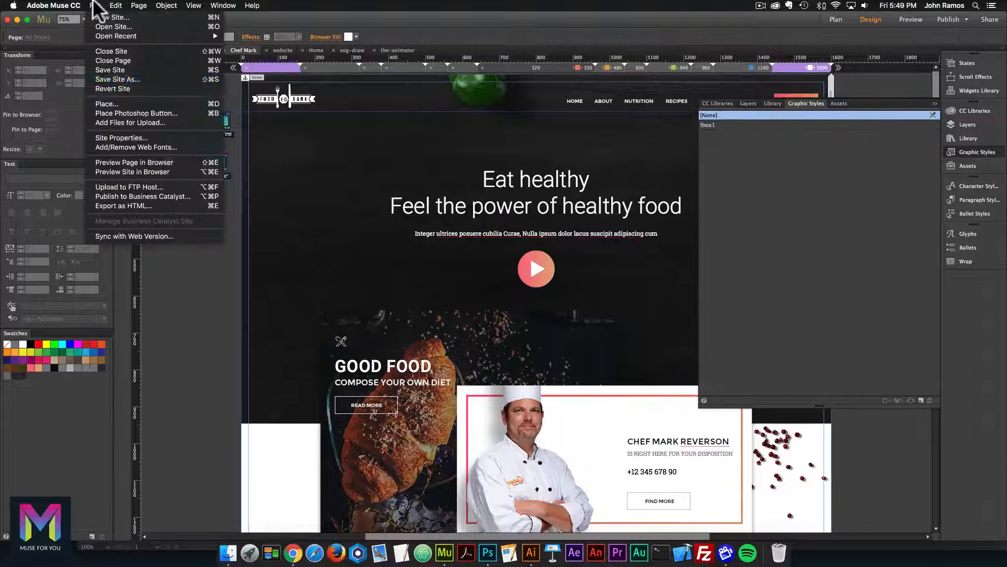
click(160, 159)
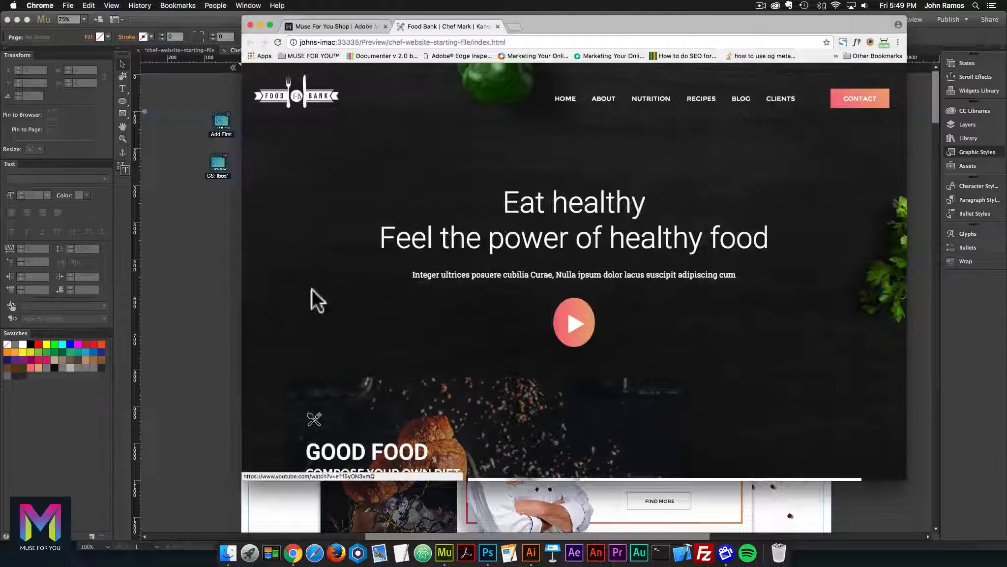
Step: Return to Adobe Muse and set the resize option to None for the gradient circle and the play arrow
key(super+Tab)
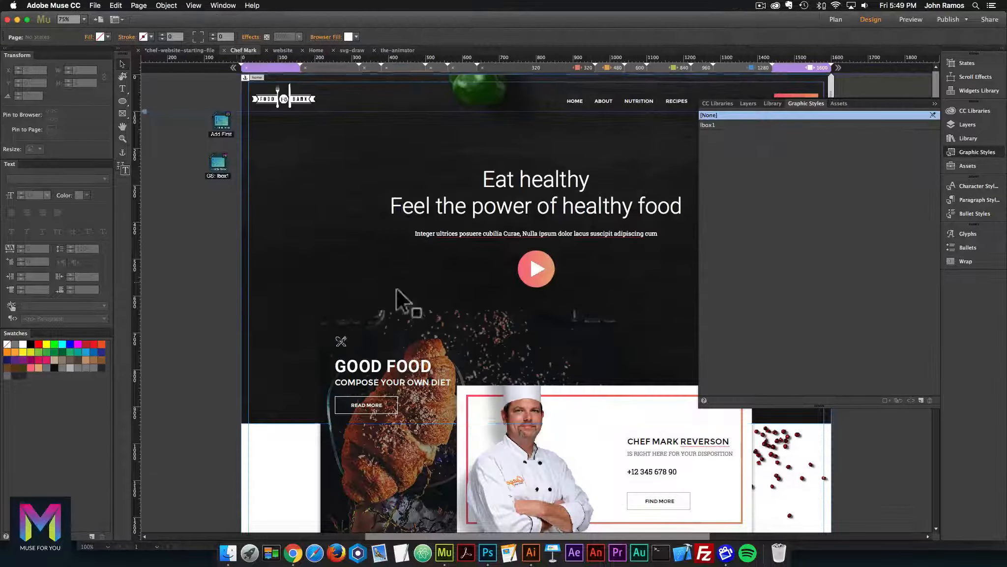
click(544, 254)
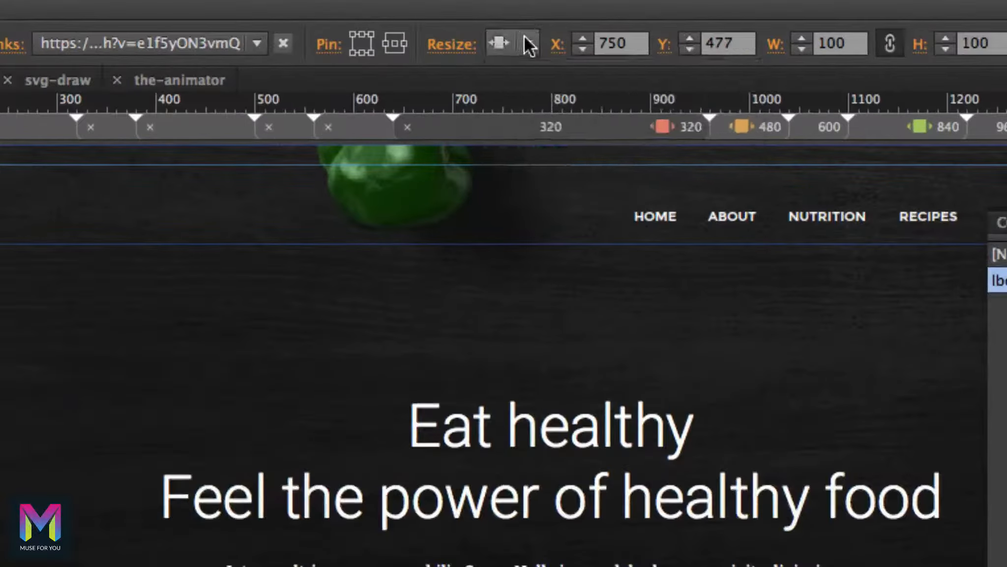
click(525, 35)
click(533, 51)
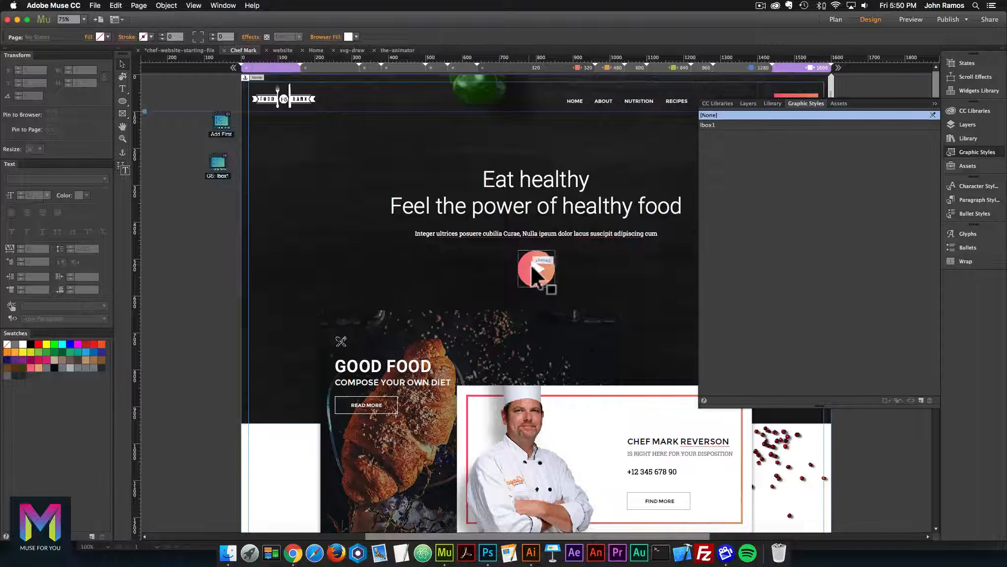
click(539, 268)
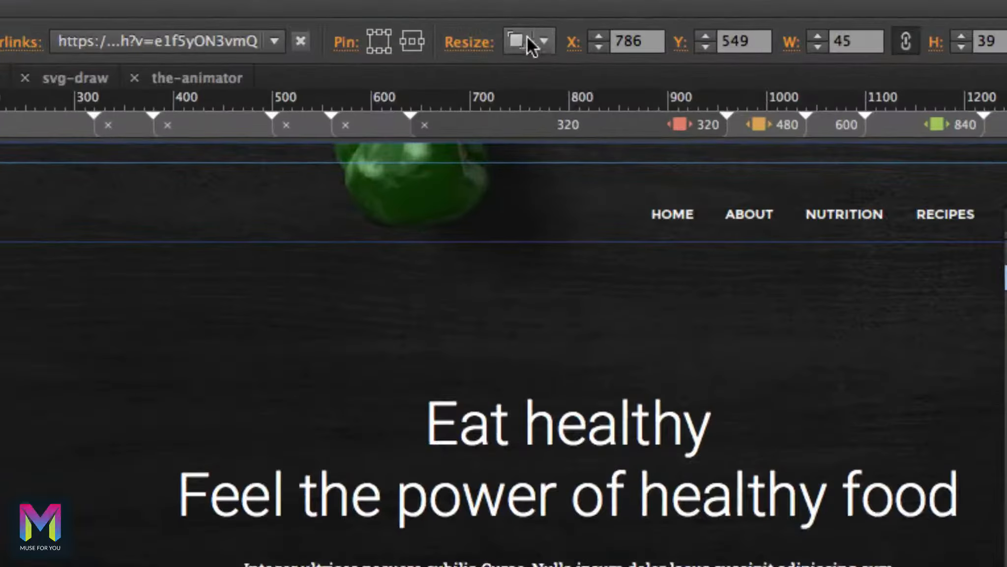
click(525, 35)
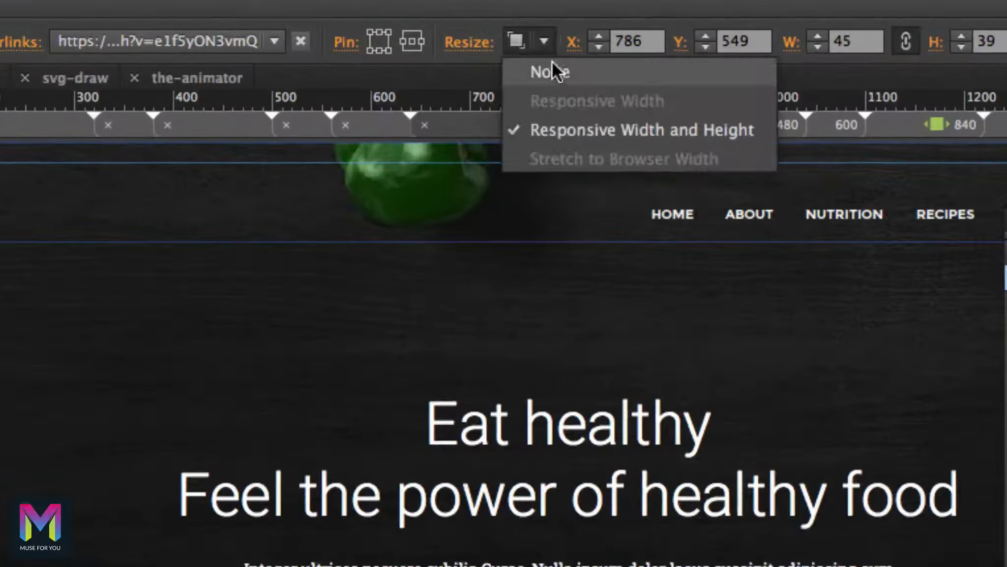
click(527, 48)
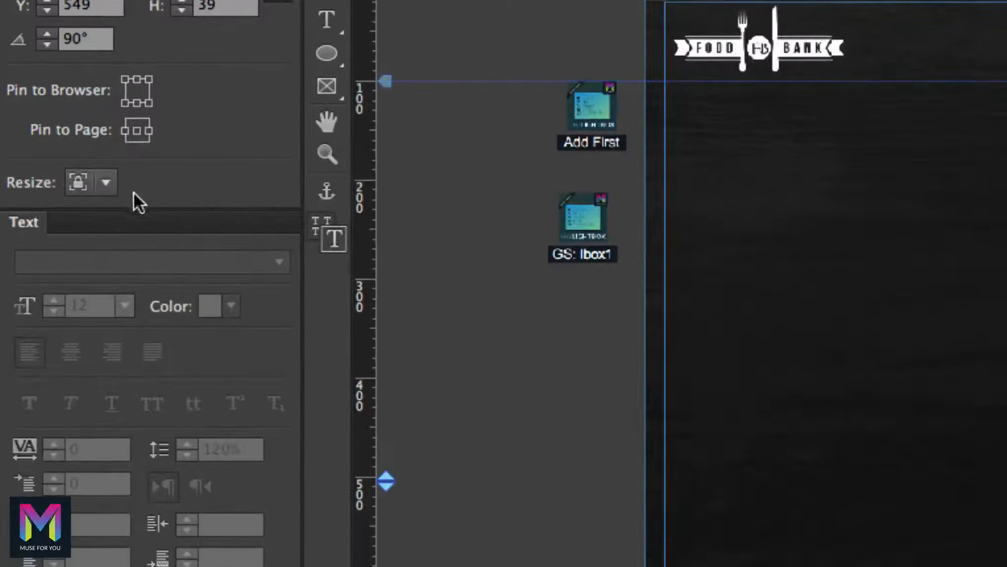
click(57, 158)
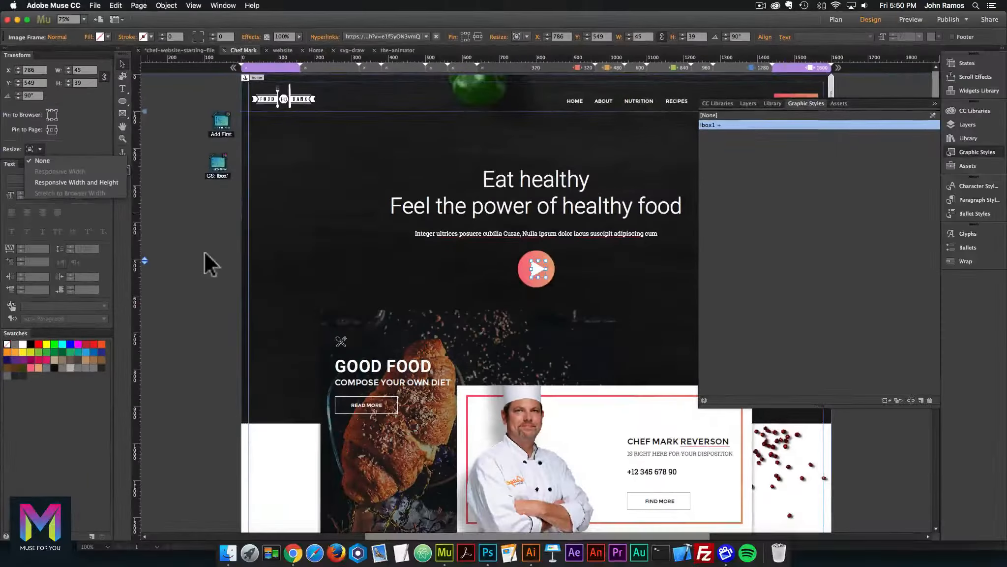
Step: Preview the page in the browser again to check the non-resizing play button
click(231, 256)
click(95, 5)
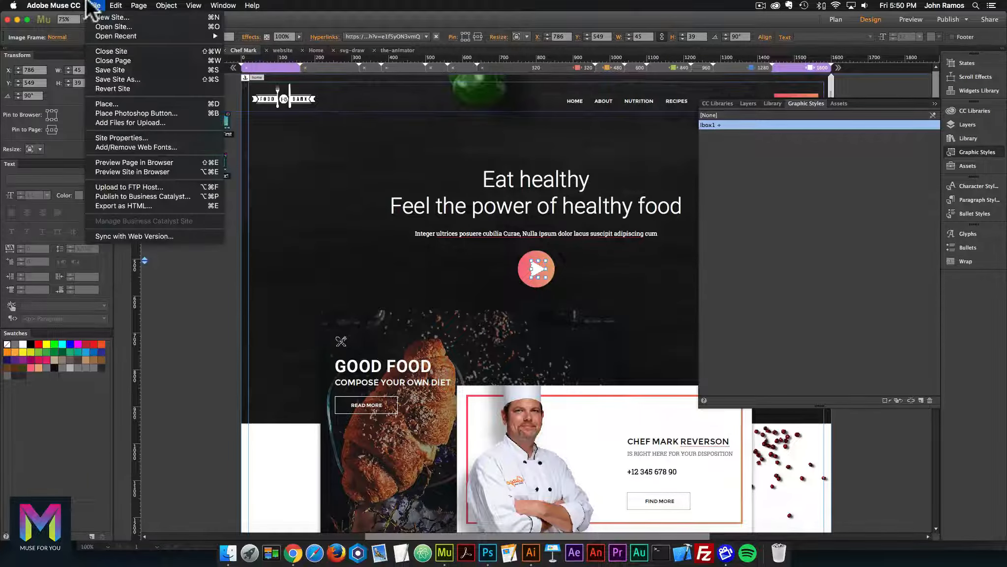
click(151, 162)
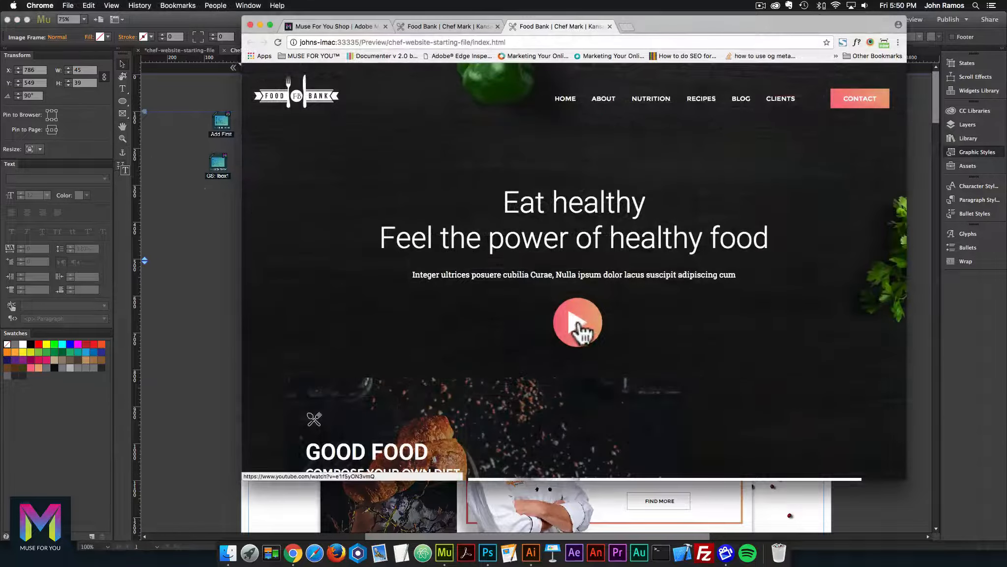
Step: Return to Adobe Muse and pin the circle and play arrow together to the center of the page
click(192, 253)
click(536, 268)
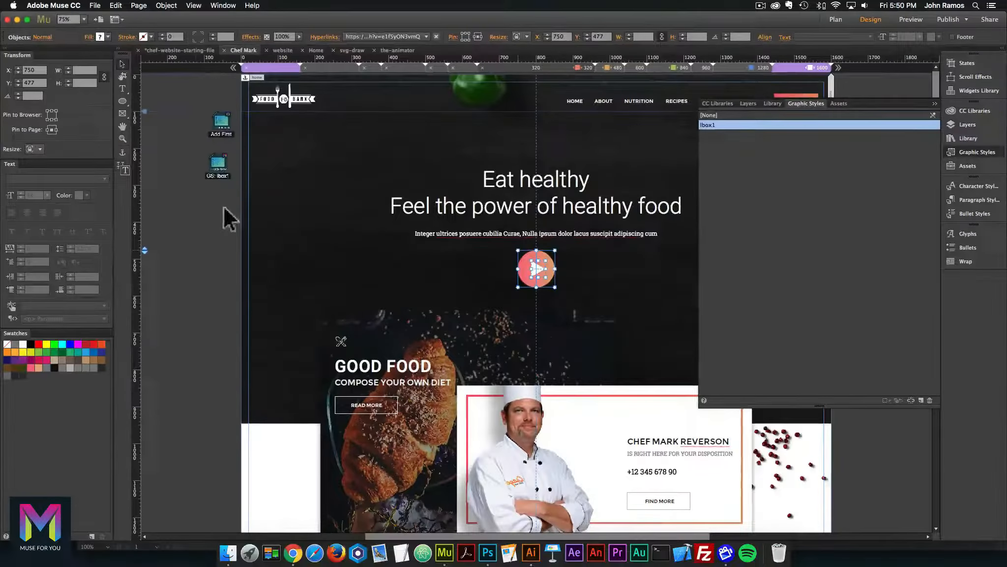
click(426, 411)
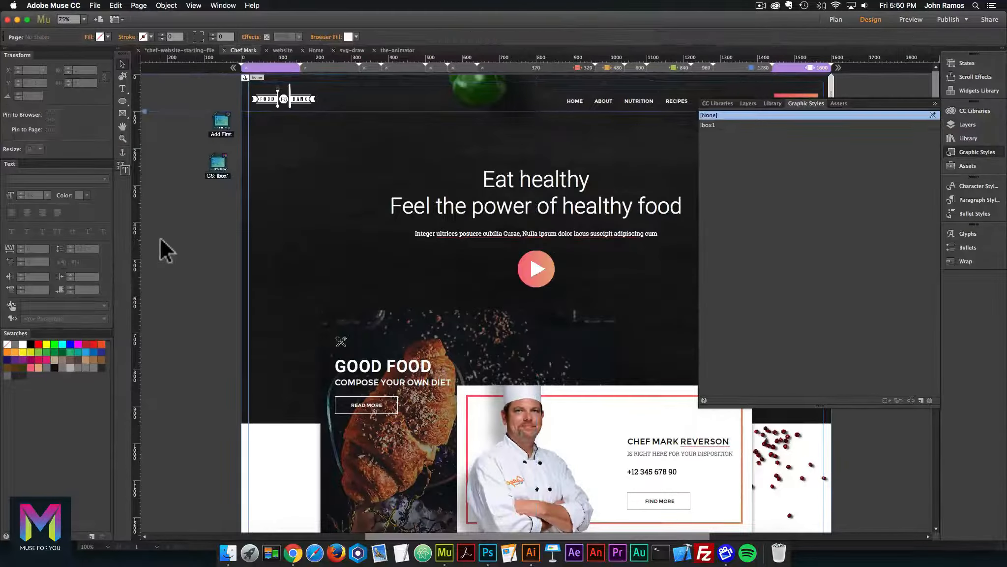
Step: Preview the page in the browser and test the play button's lightbox video, skipping ahead and pausing it
click(95, 5)
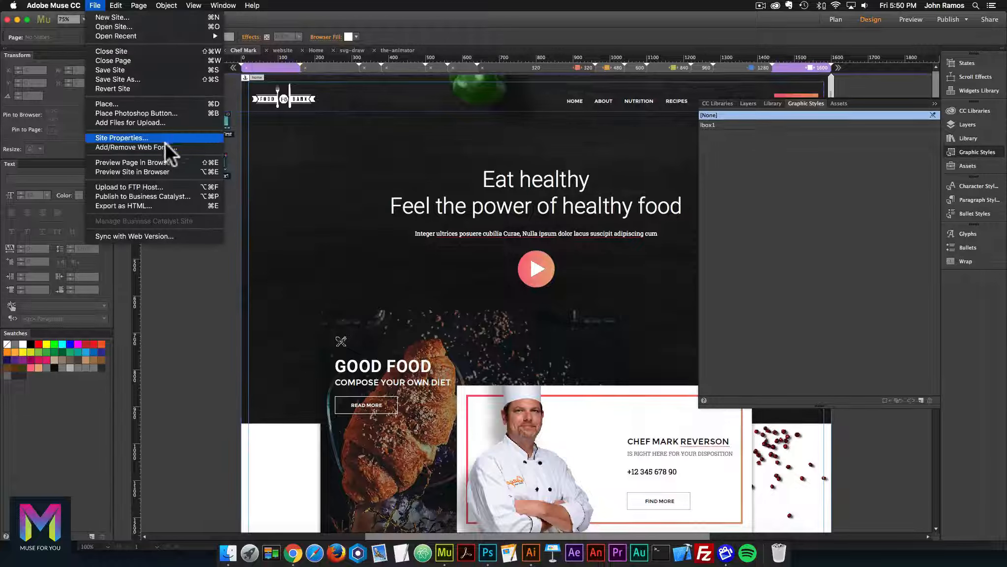
click(155, 162)
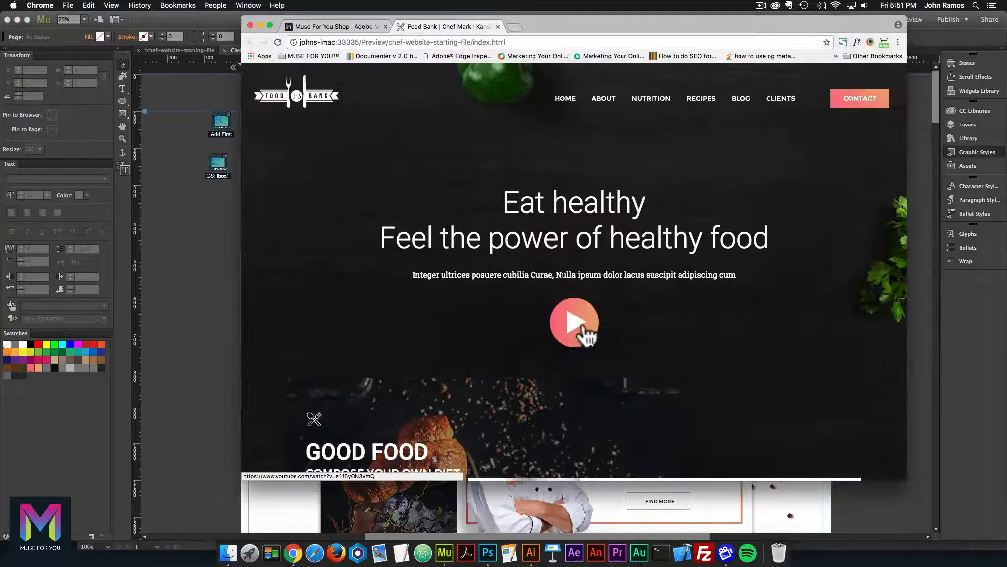
click(578, 328)
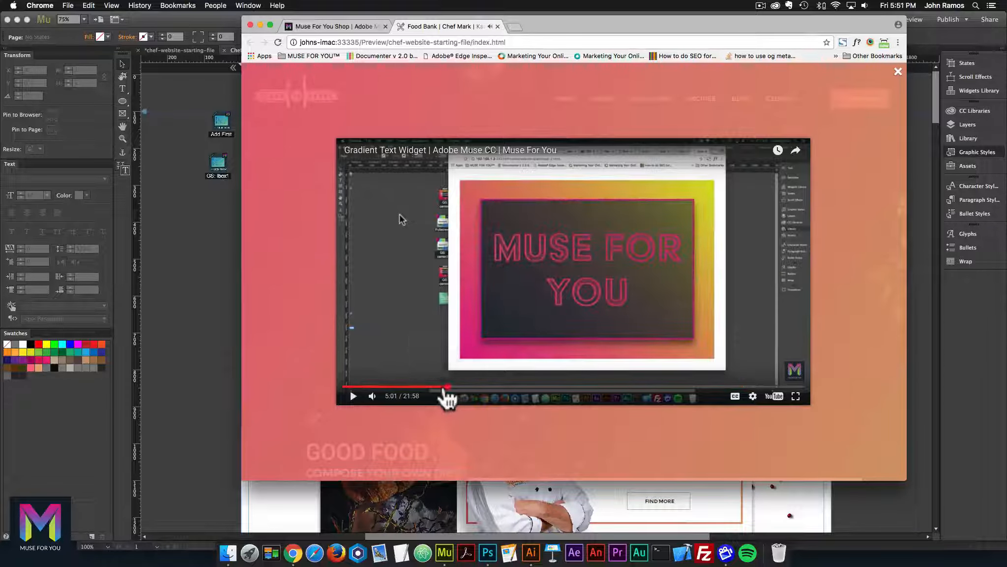
click(447, 387)
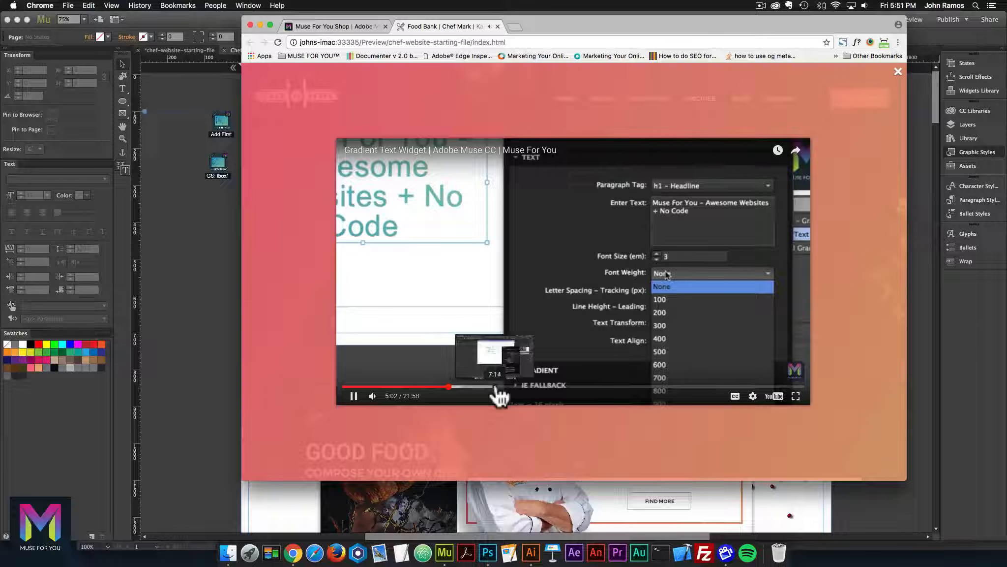
click(496, 387)
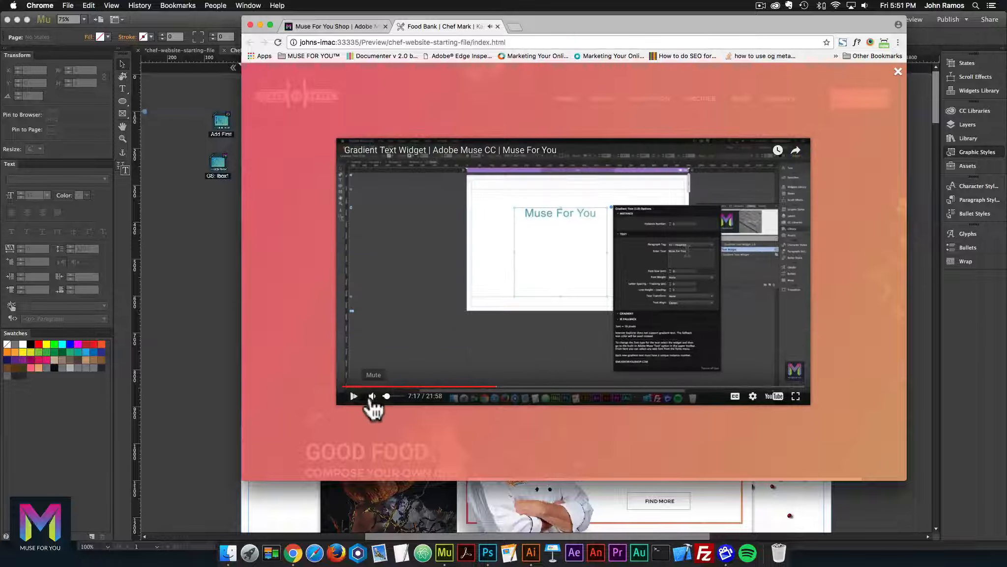
click(354, 396)
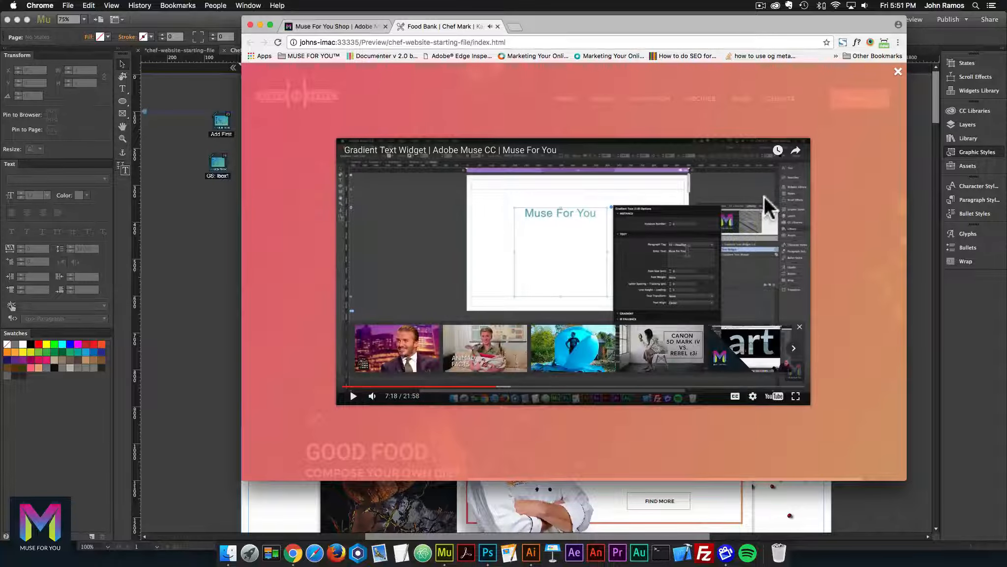
Step: Open museforyoushop.com in a new browser tab and browse its widget shop
click(515, 27)
text(museforyousho)
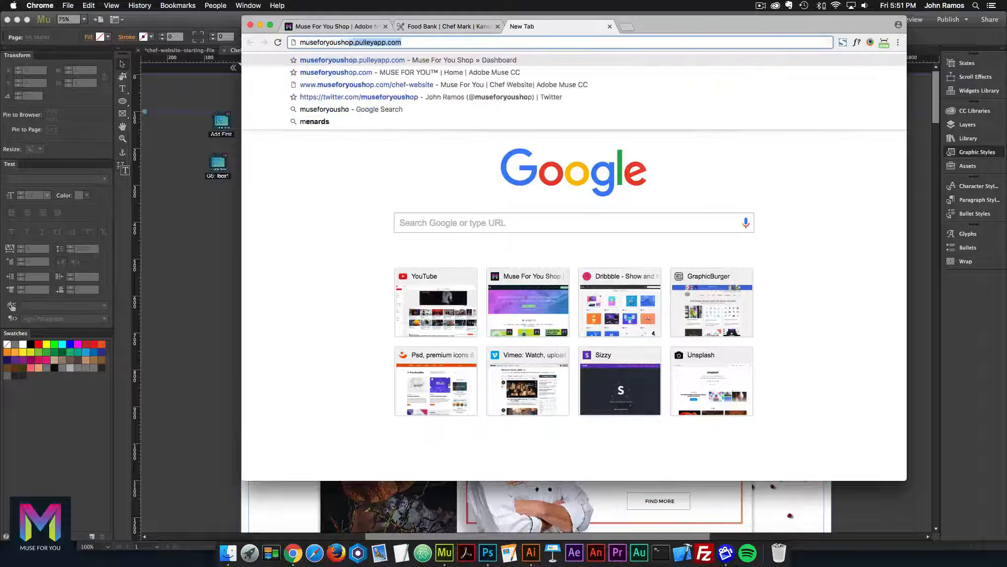
text(p.co)
key(Return)
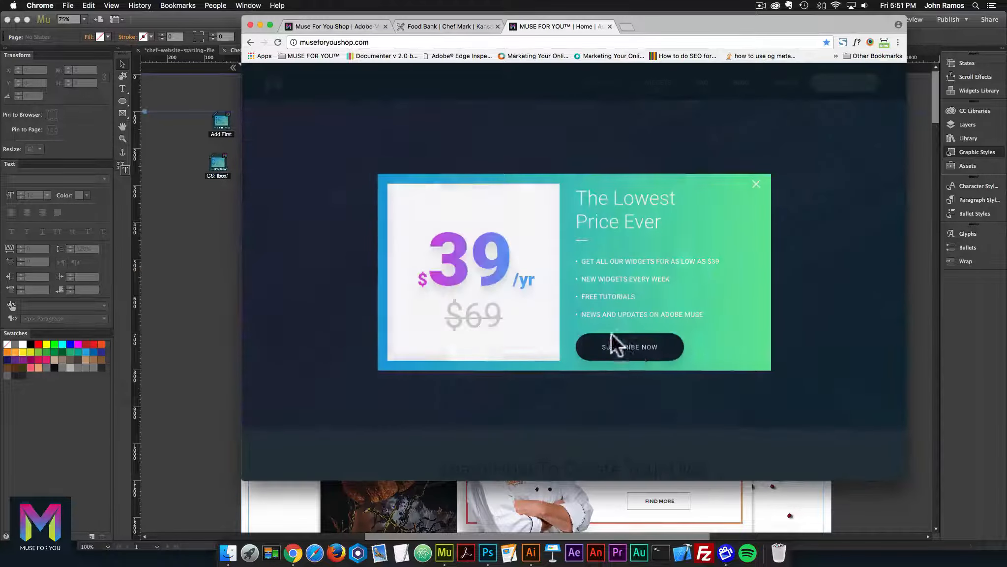
click(635, 350)
scroll(636, 329, down, 10)
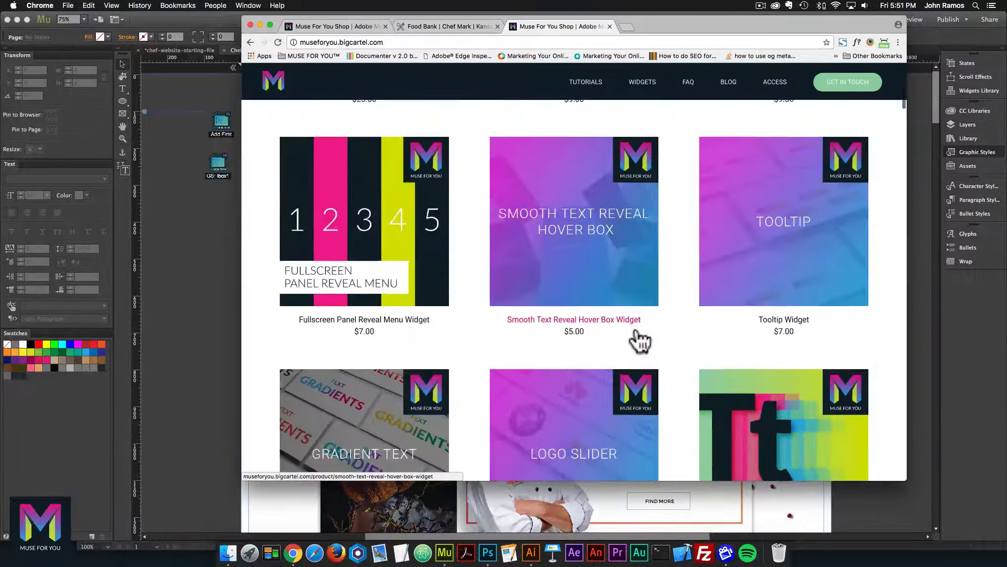
Step: Open The Lightbox widget's product page in the shop, and replay the play button's lightbox video in the Food Bank preview
scroll(638, 339, down, 8)
click(780, 288)
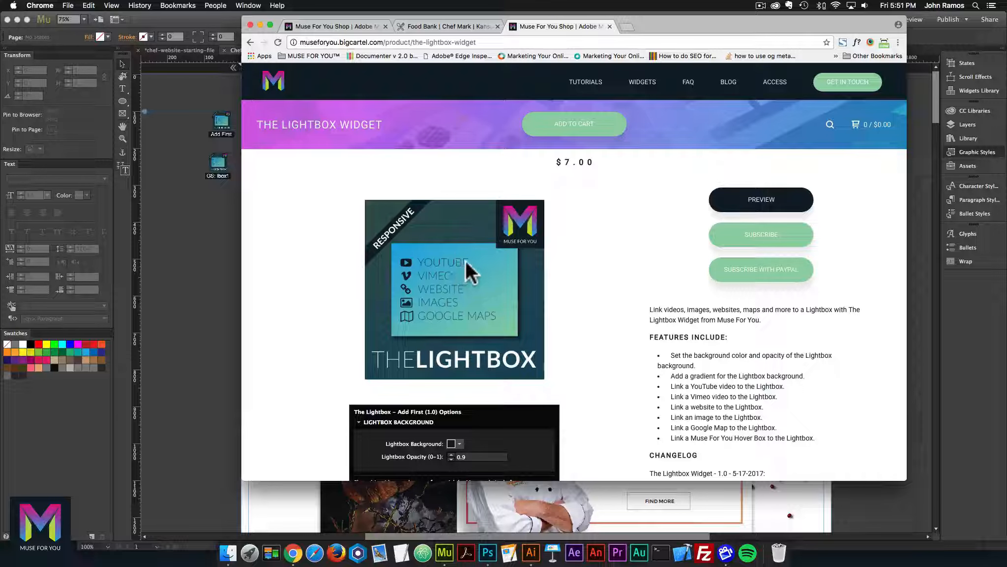
click(480, 27)
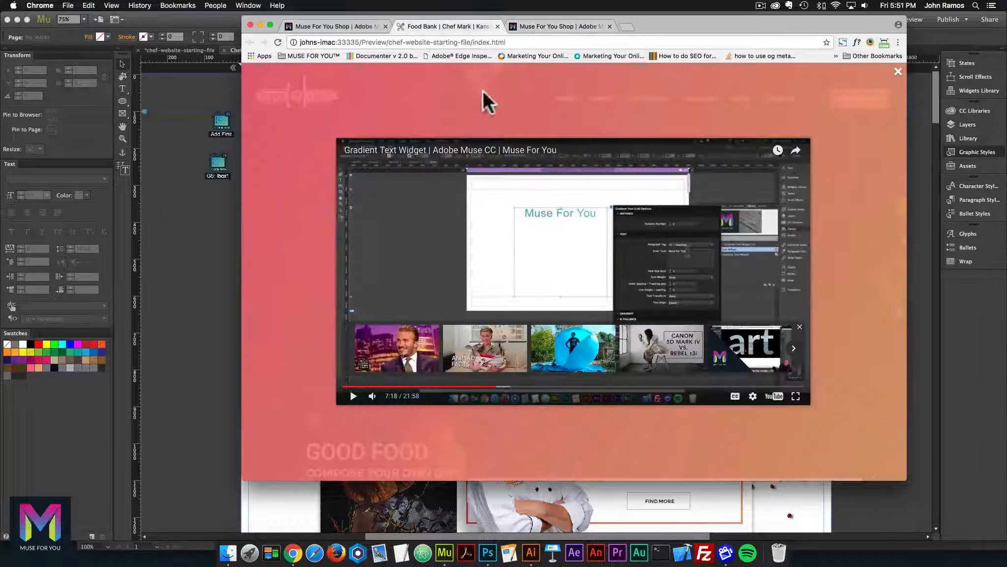
click(870, 206)
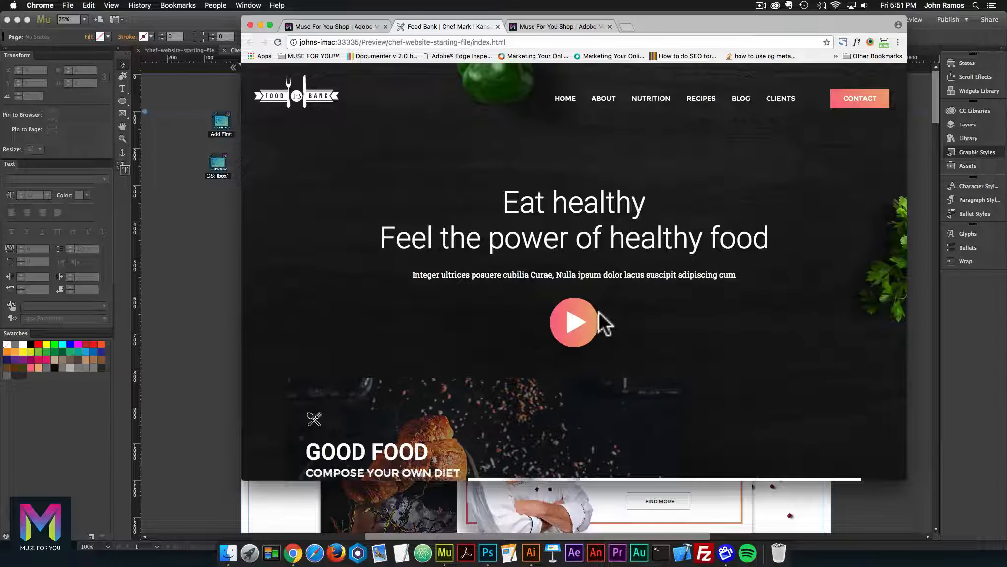
click(570, 322)
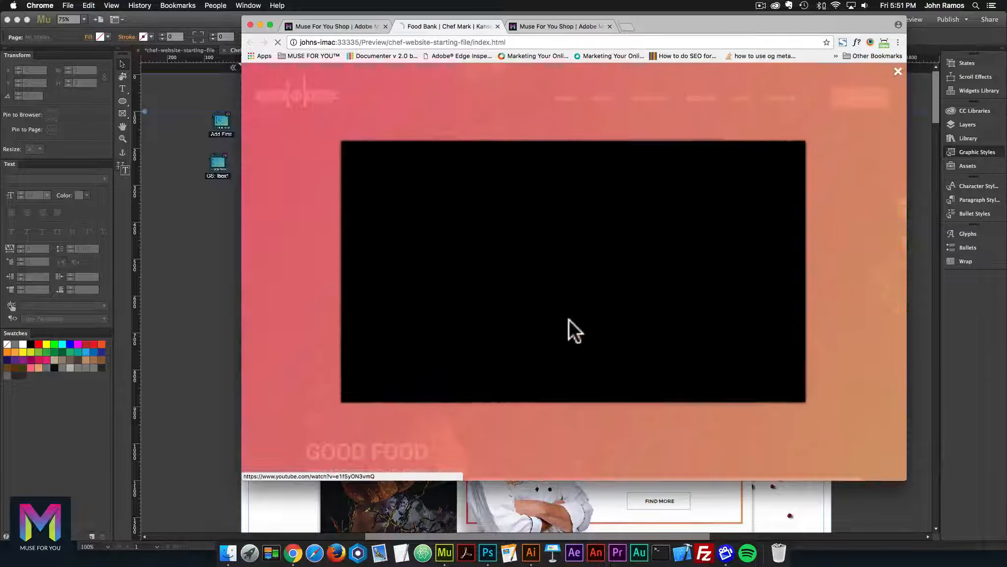
click(352, 403)
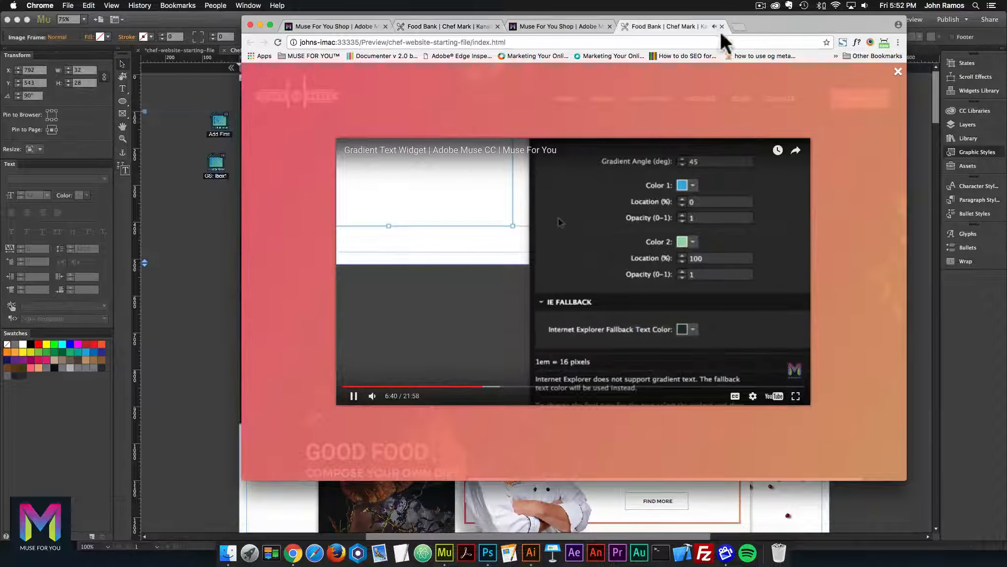
click(721, 26)
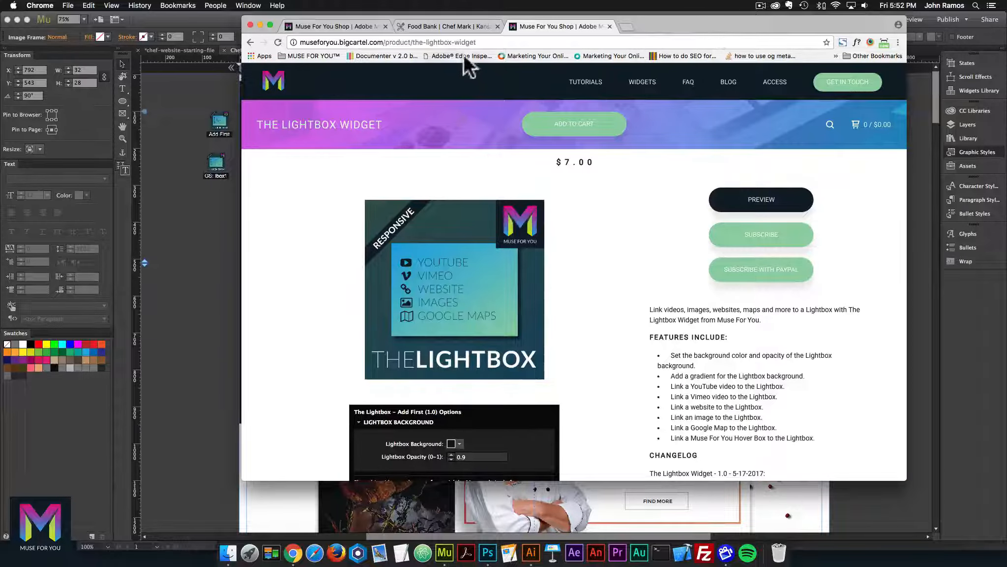
Step: Go back to the shop's widget list and find the Responsive Lightbox Gallery widget
click(250, 42)
scroll(741, 258, up, 10)
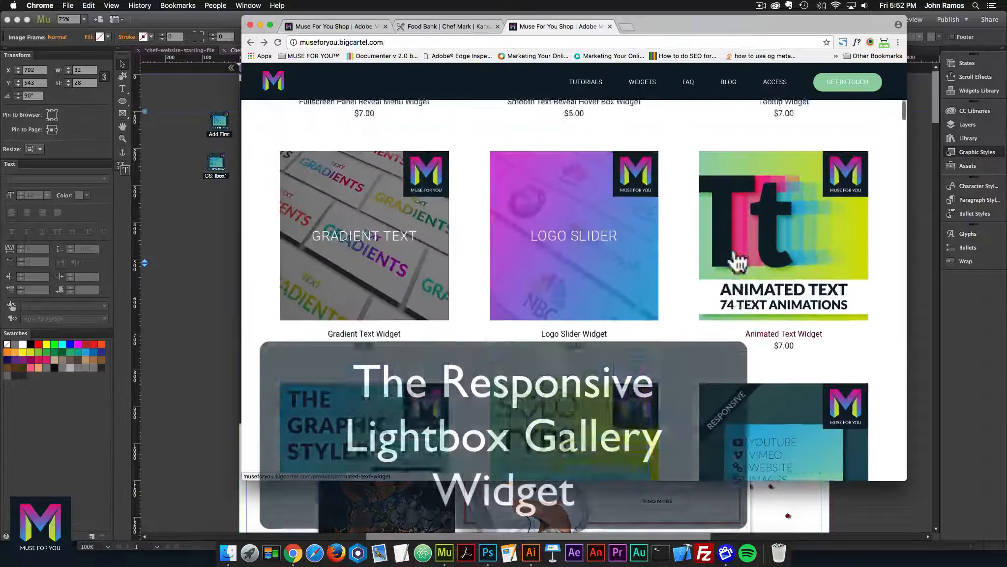
scroll(736, 260, up, 3)
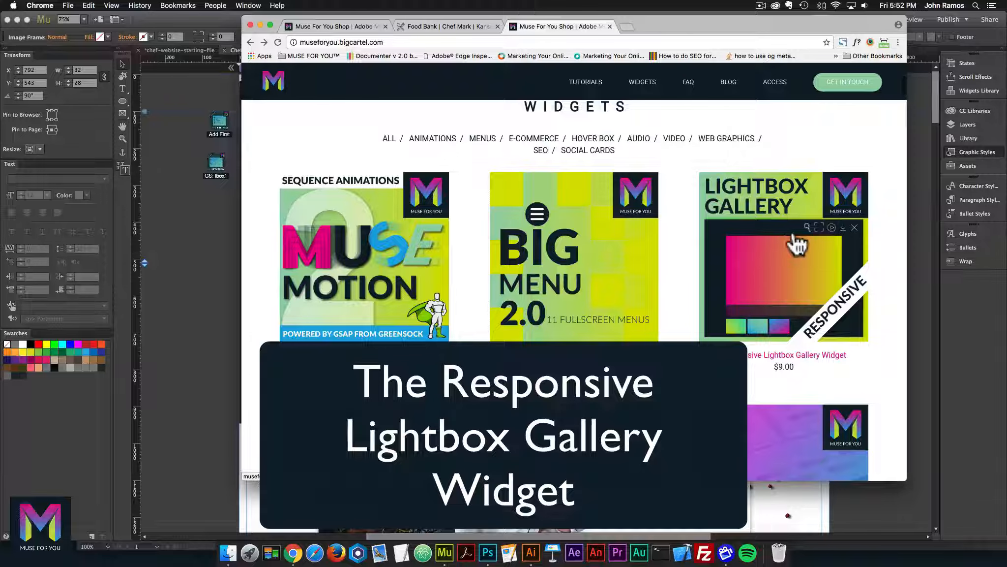
Step: Return to Adobe Muse and open the website site's Home page at 75% zoom with the graphic styles hidden
click(213, 211)
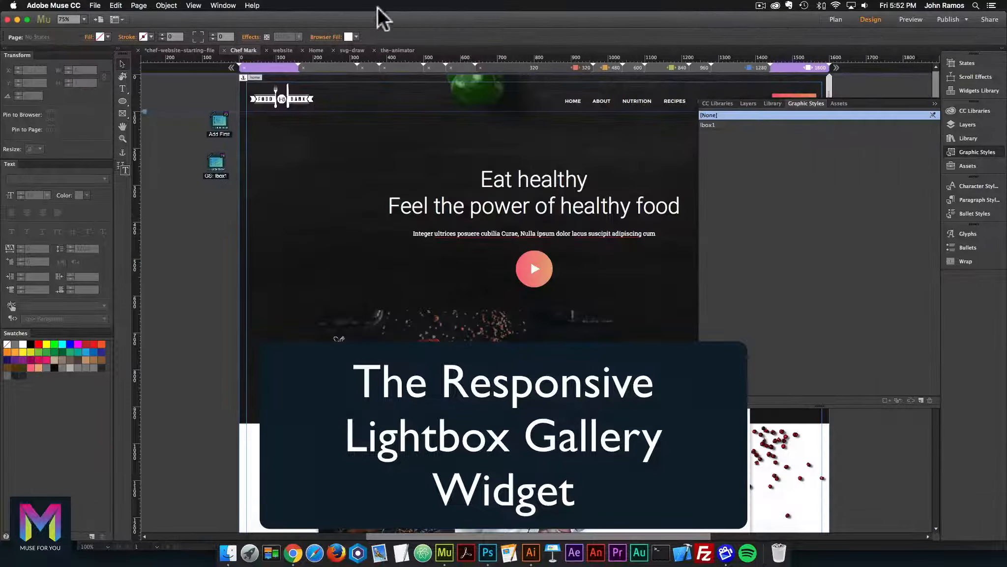
click(281, 50)
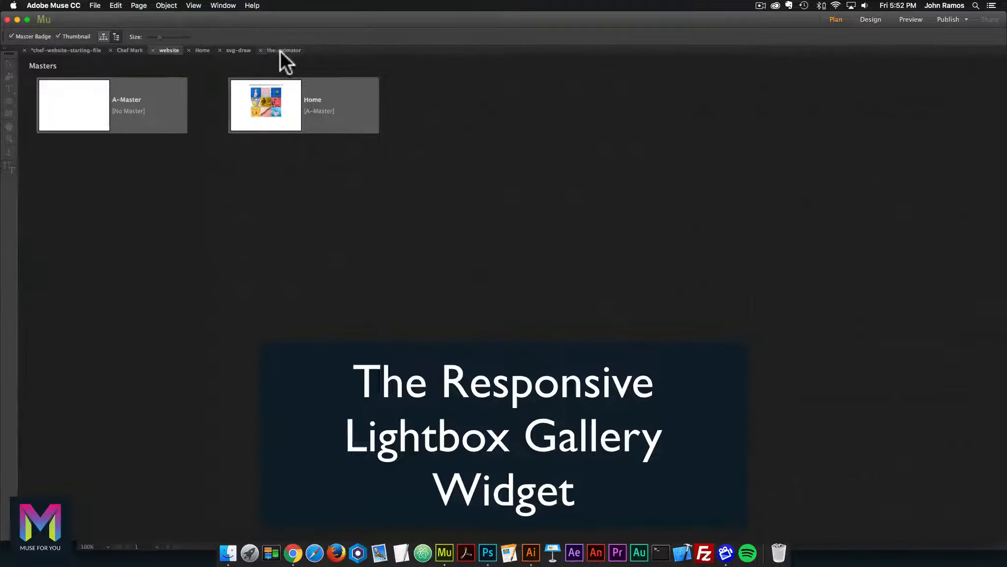
double_click(289, 110)
click(466, 199)
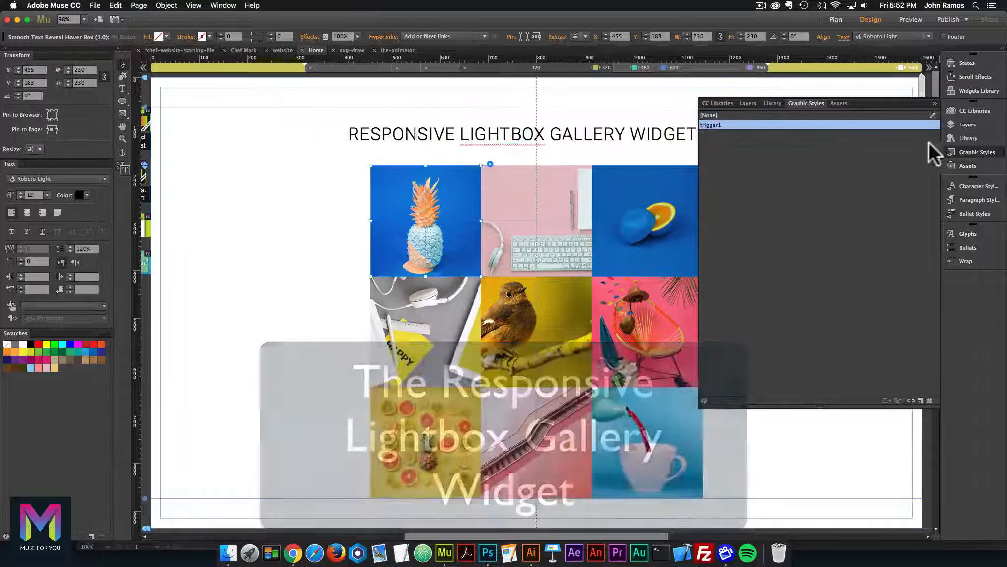
click(981, 152)
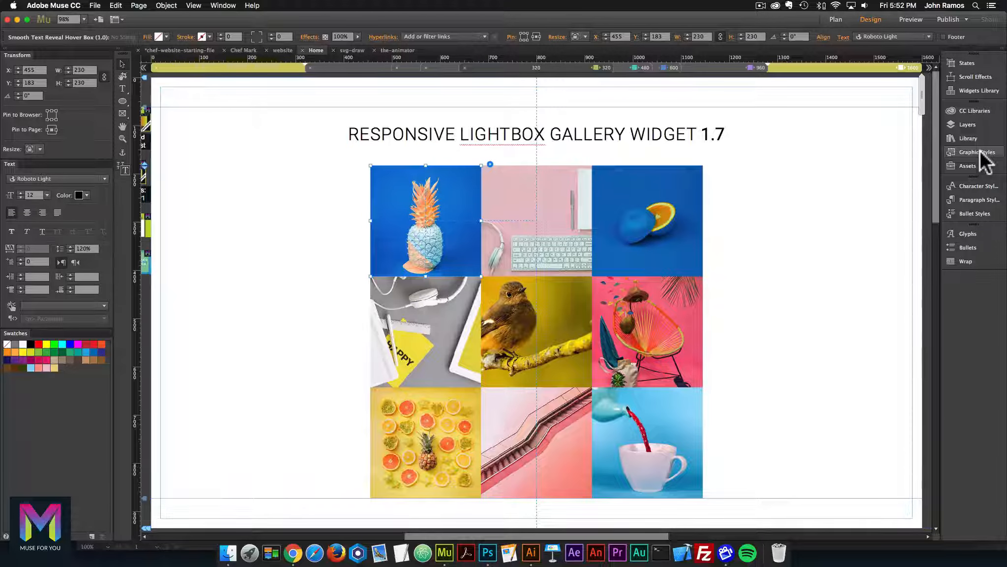
key(super+minus)
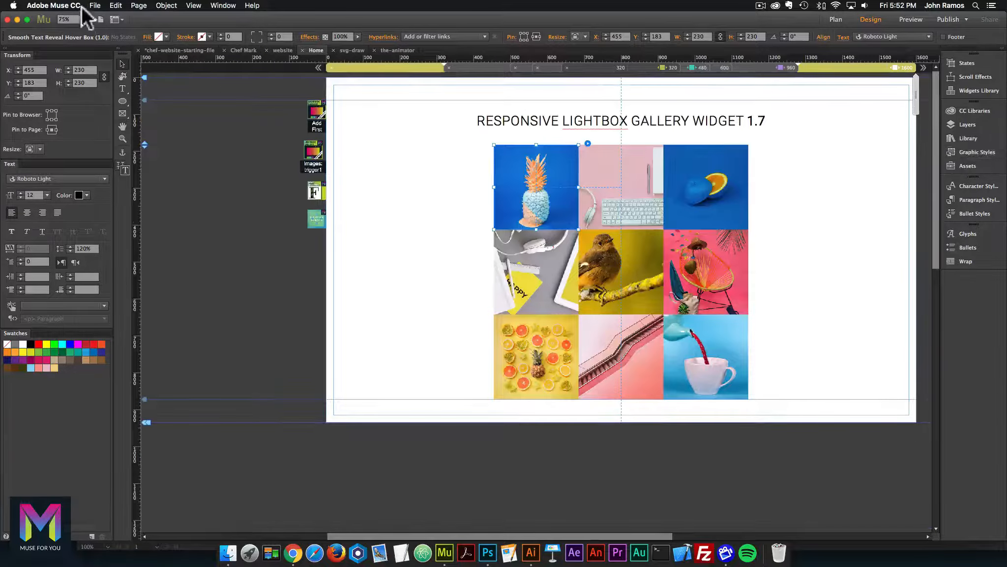
Step: Preview the gallery page in the browser, open the pineapple image in its lightbox and advance to the fourth image
click(95, 6)
click(143, 158)
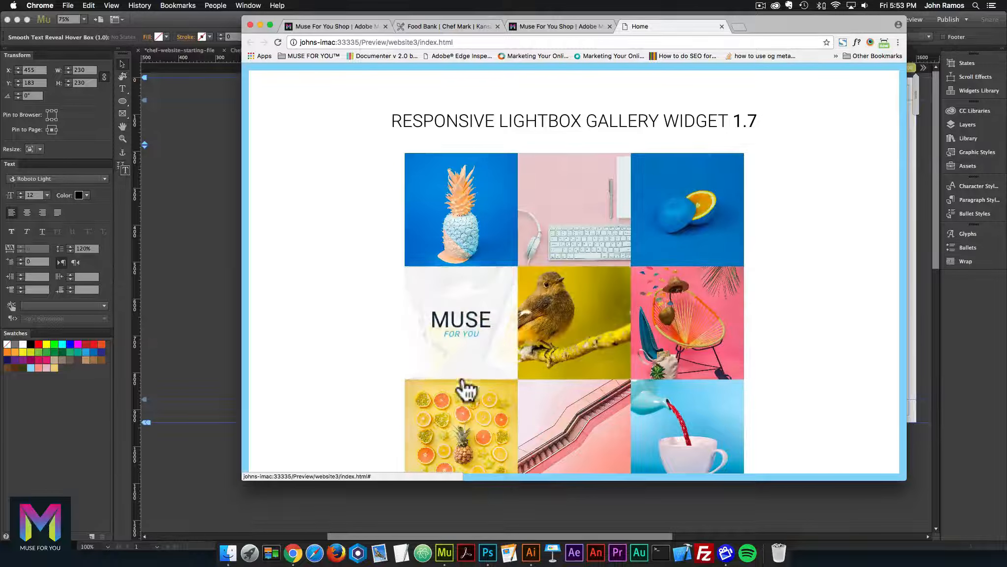
scroll(613, 409, down, 2)
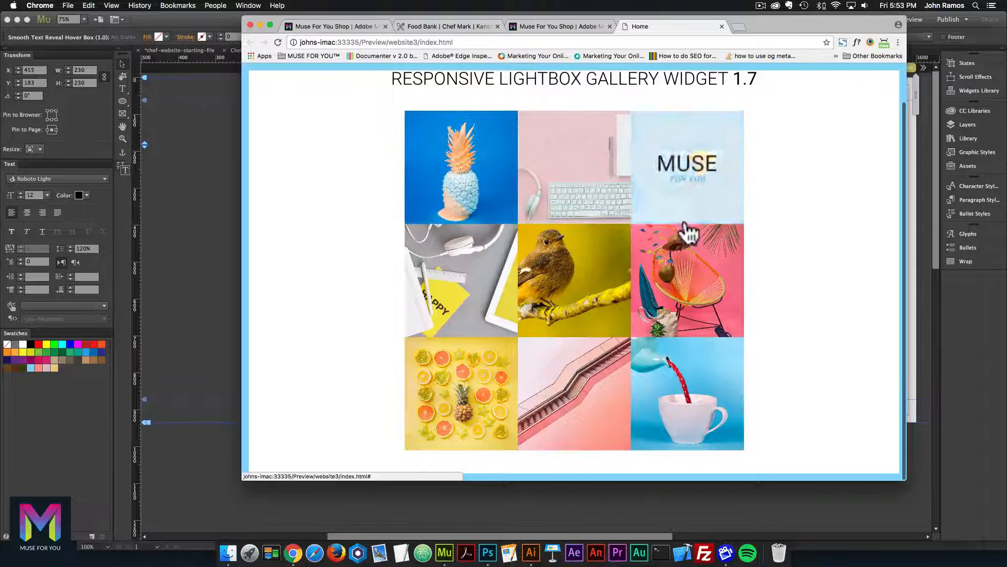
click(464, 166)
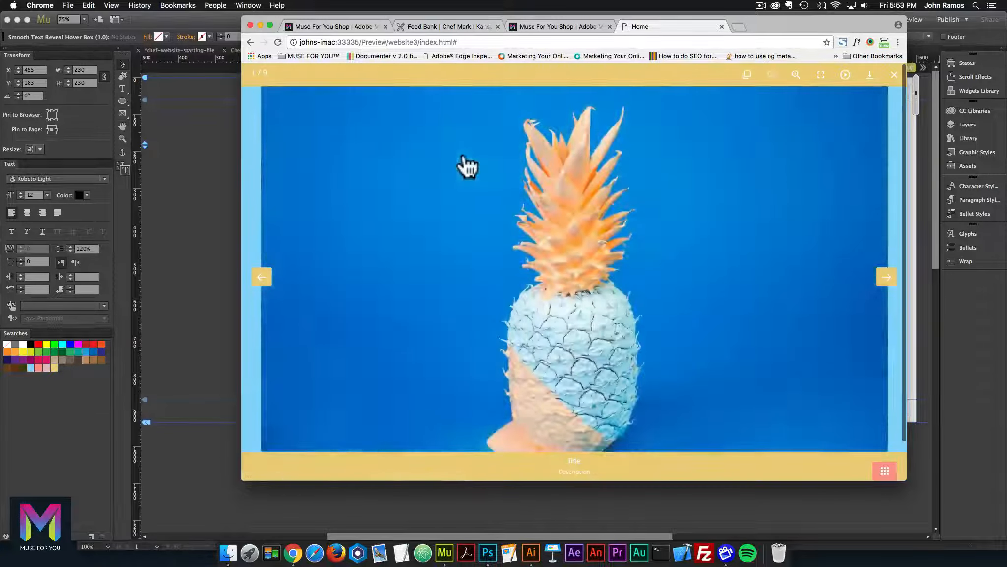
click(887, 284)
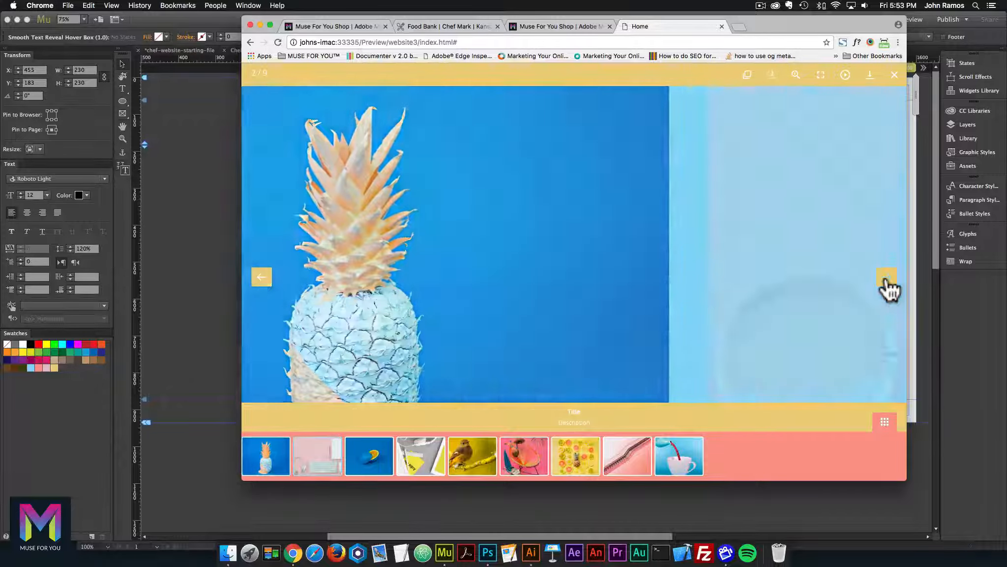
click(886, 285)
click(887, 284)
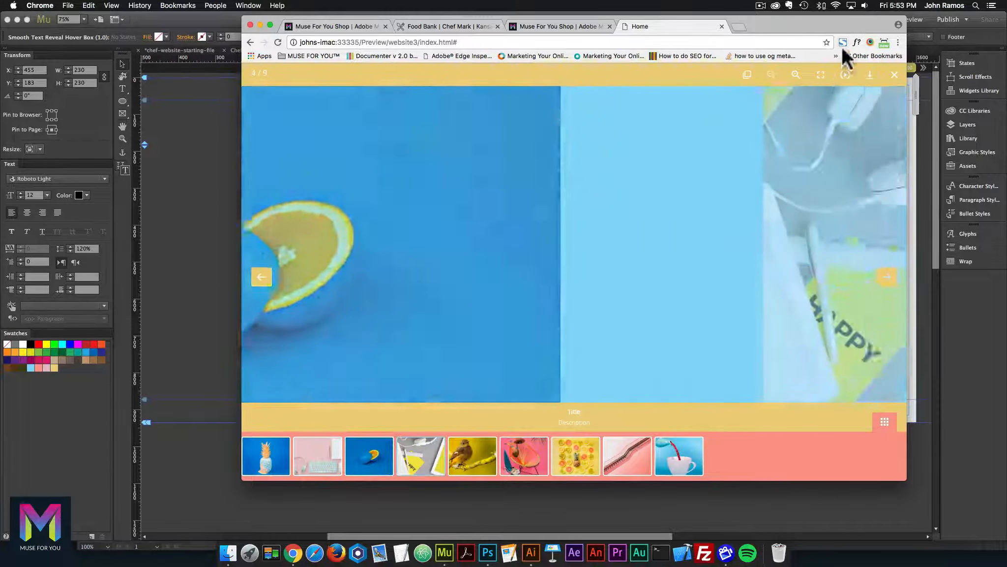
Step: Show the lightbox gallery full screen, try its zoom and slideshow controls, and advance to the last image
click(821, 78)
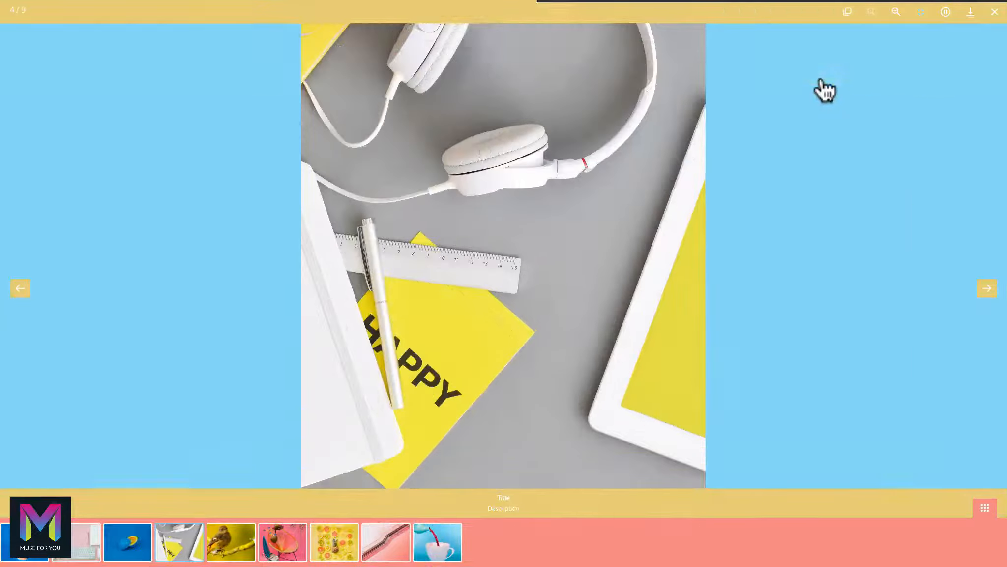
click(896, 14)
click(874, 14)
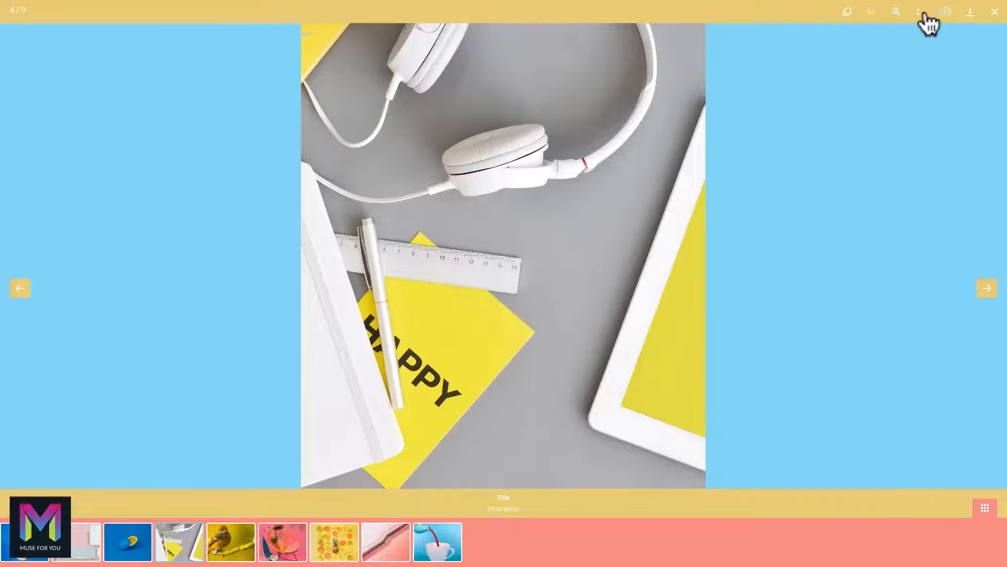
click(923, 13)
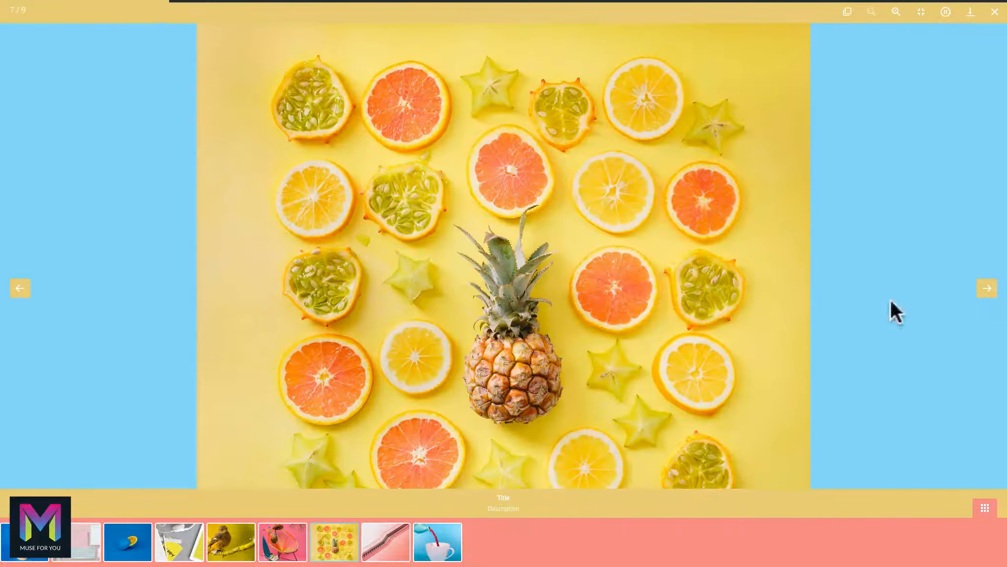
click(988, 290)
click(989, 290)
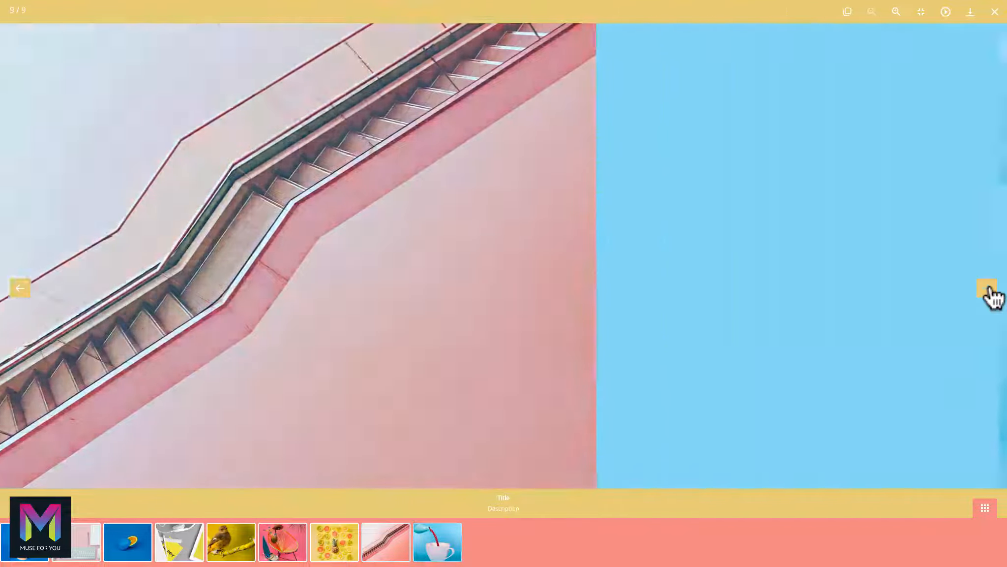
Step: Hide and restore the gallery's thumbnail strip while advancing to the blue orange image, and close the lightbox
click(986, 508)
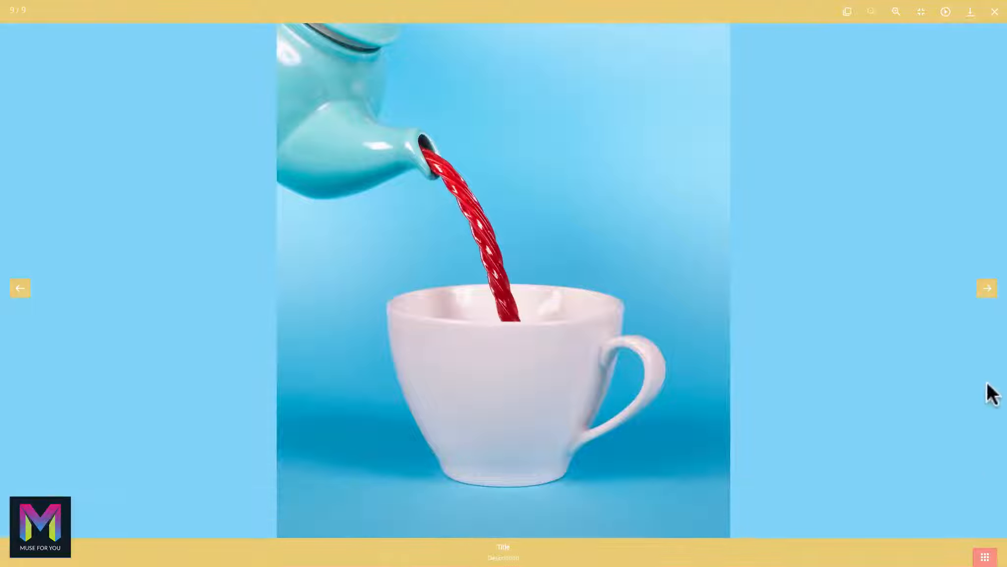
click(988, 290)
click(987, 292)
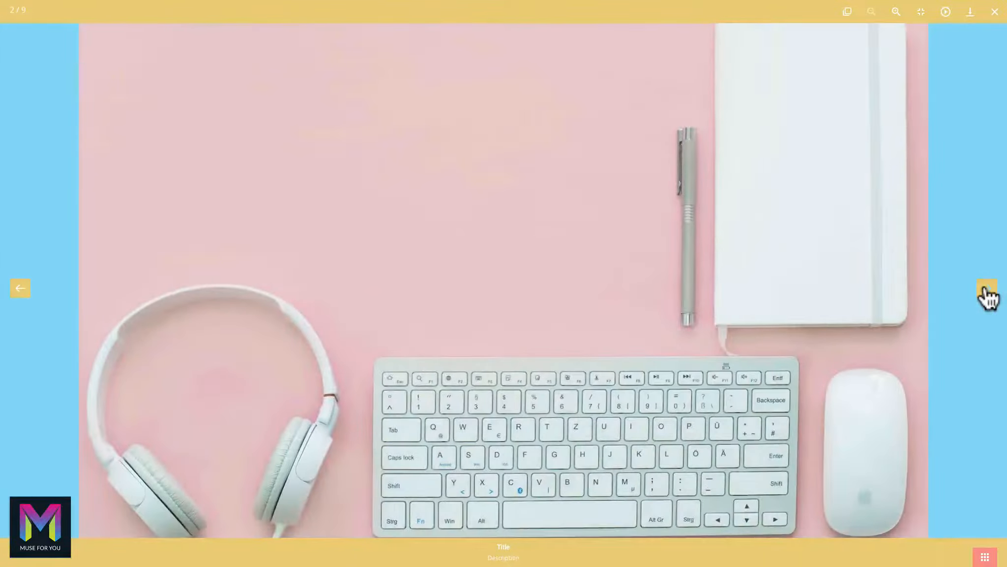
click(986, 556)
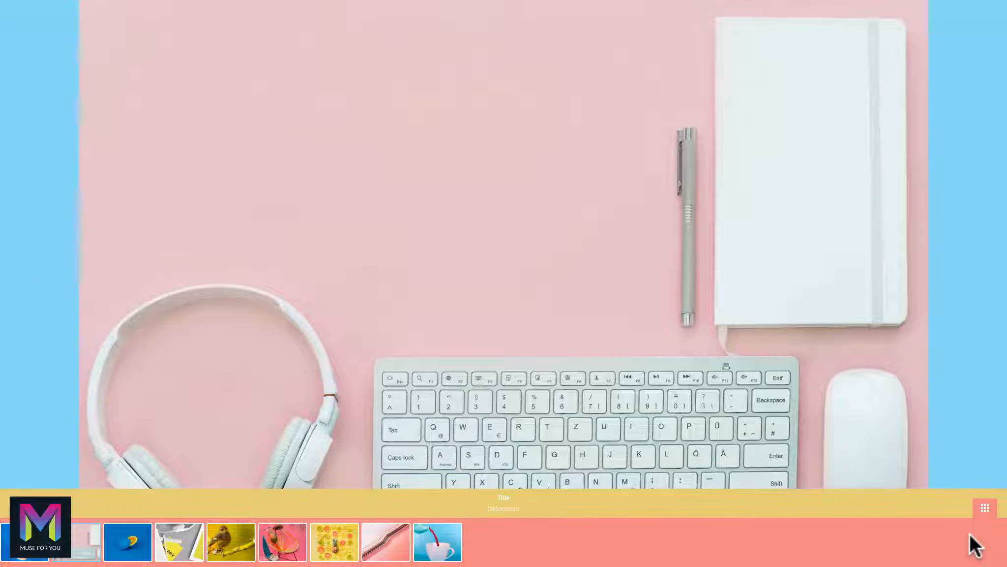
click(988, 293)
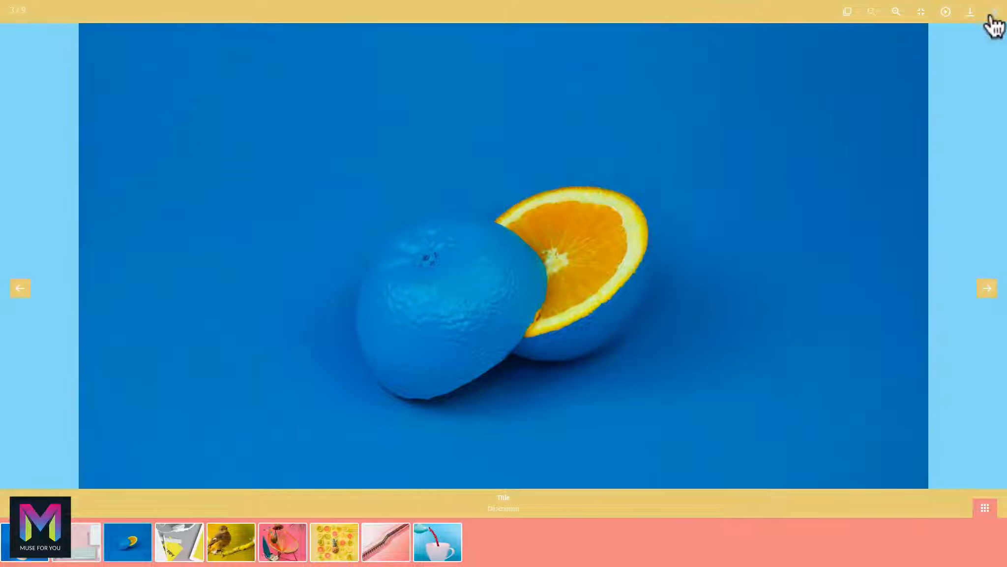
click(992, 15)
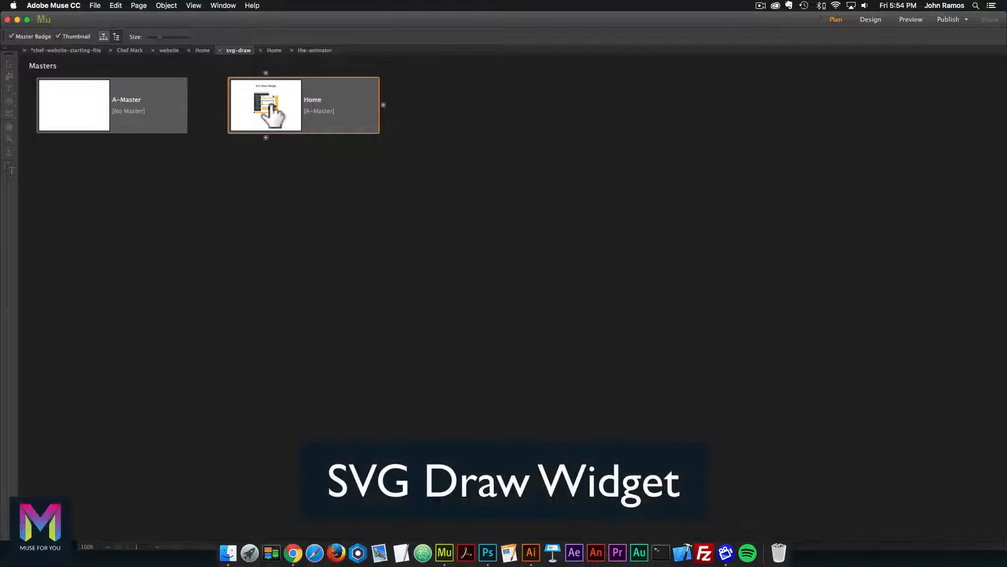
Step: Open the svg-draw site's Home page in Muse and preview it in the browser
double_click(272, 106)
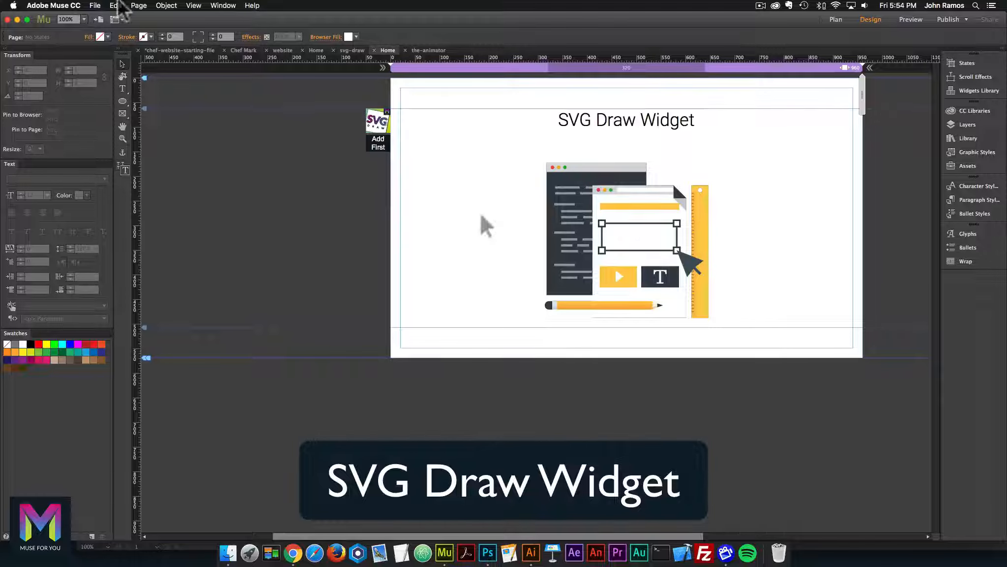
click(95, 5)
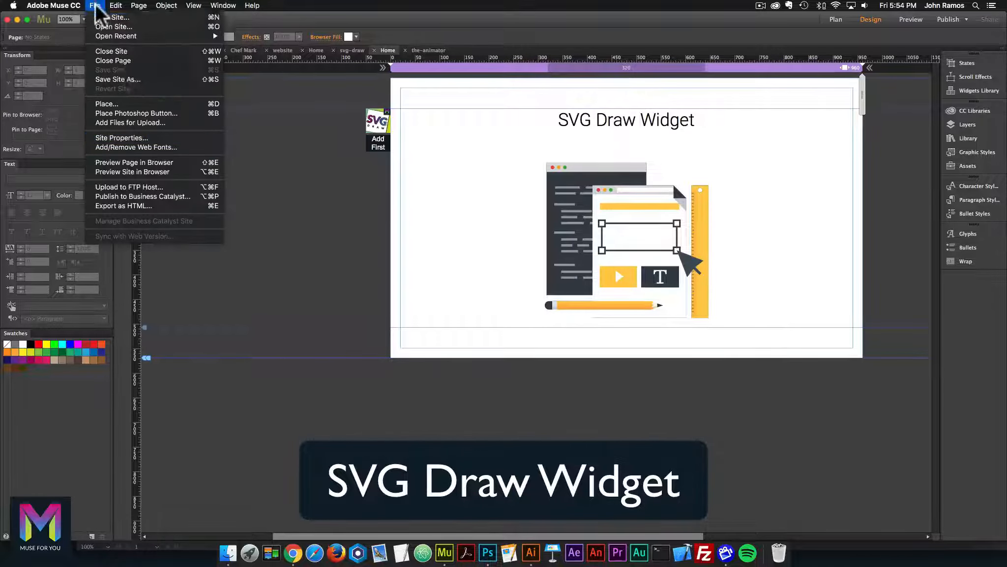
click(153, 164)
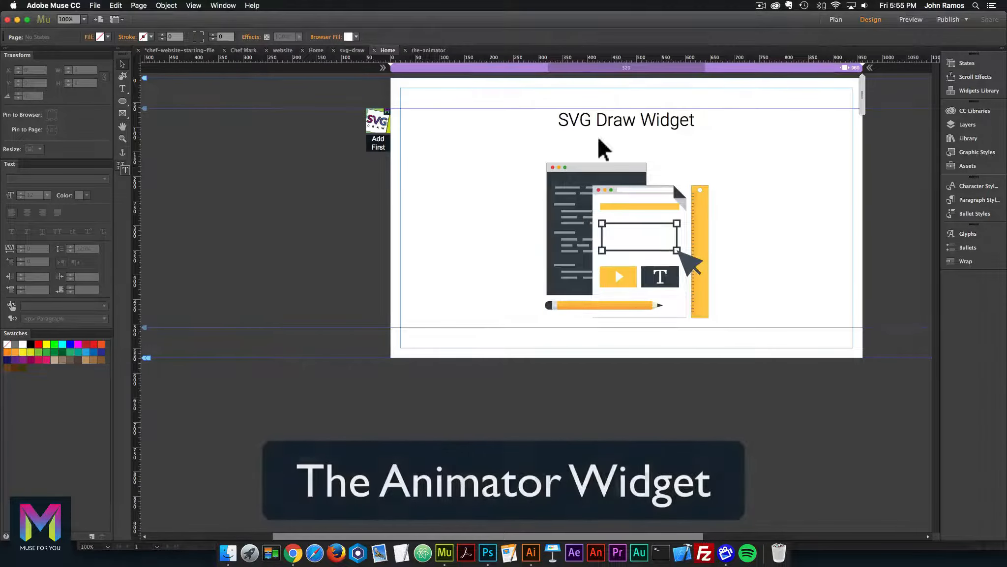
Step: Open the Home page of the the-animator site
click(433, 50)
double_click(305, 106)
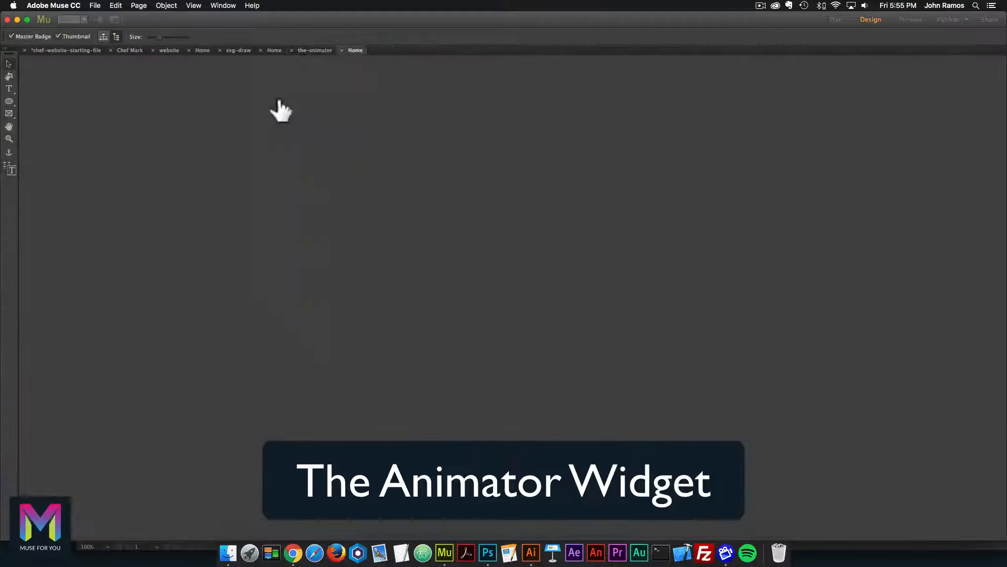
Step: Switch to Illustrator and select the UI and Illustration icons in turn in Creative Fields Icon Set CC.ai
click(531, 551)
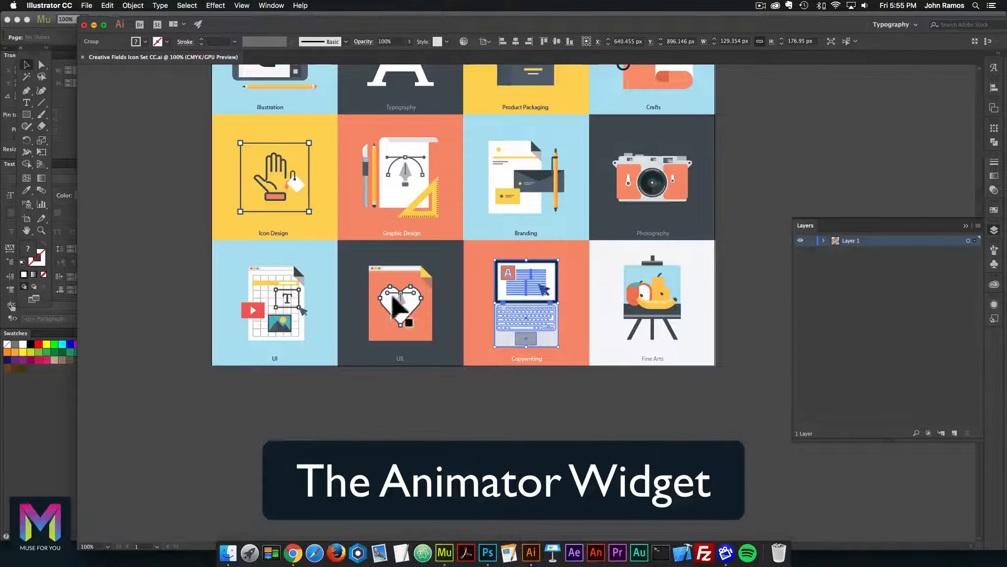
scroll(559, 286, down, 1)
scroll(553, 282, up, 5)
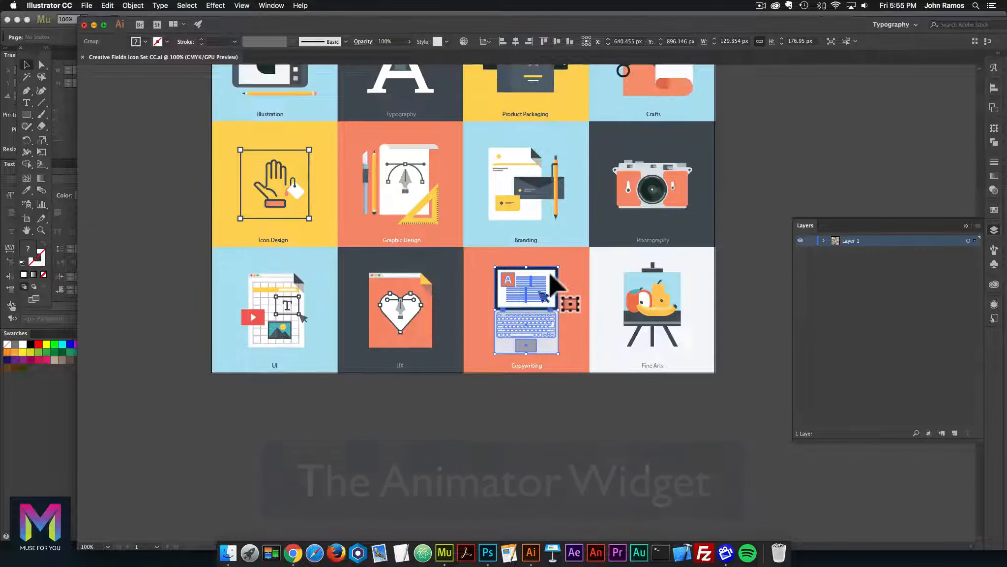
click(287, 347)
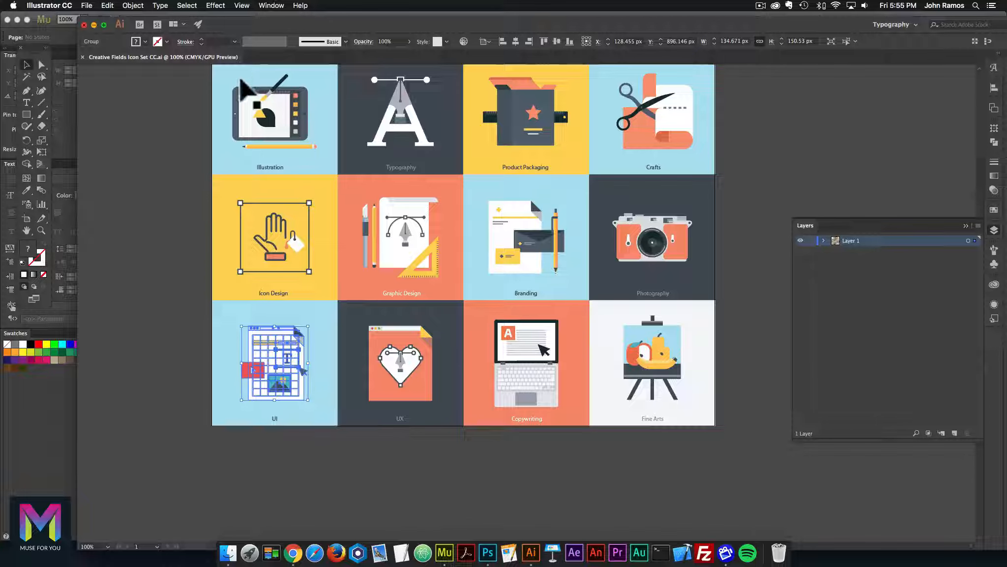
click(276, 123)
scroll(293, 148, up, 5)
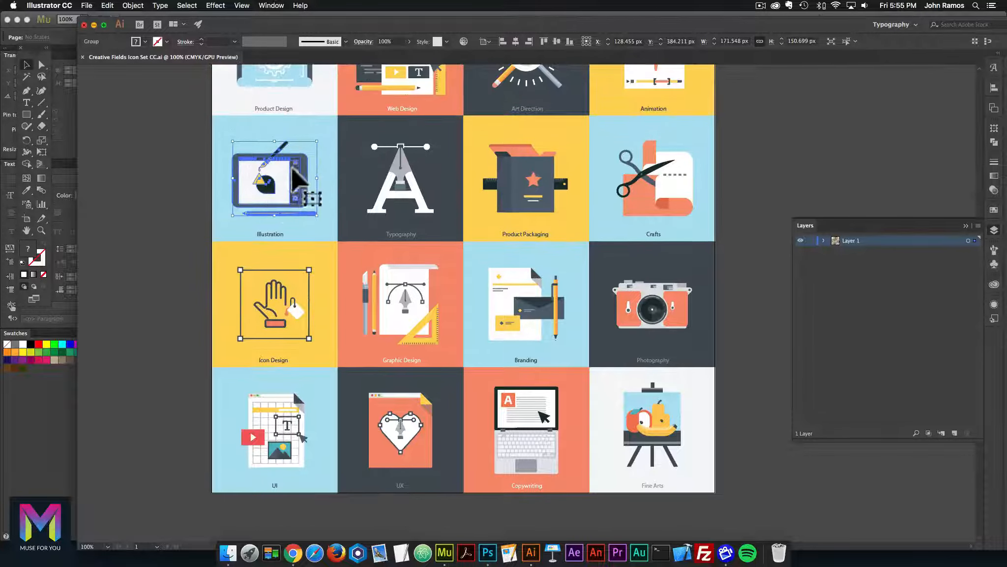
Step: Switch to Muse, paste the copied Illustration icon, enlarge it to about 409 by 359 px and place it beneath the Animator heading
click(444, 552)
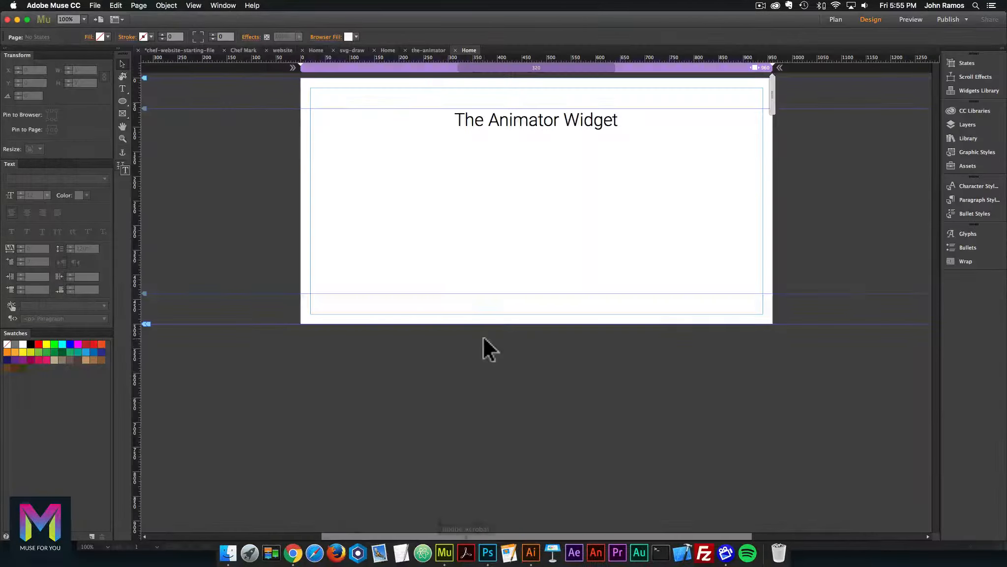
key(super+v)
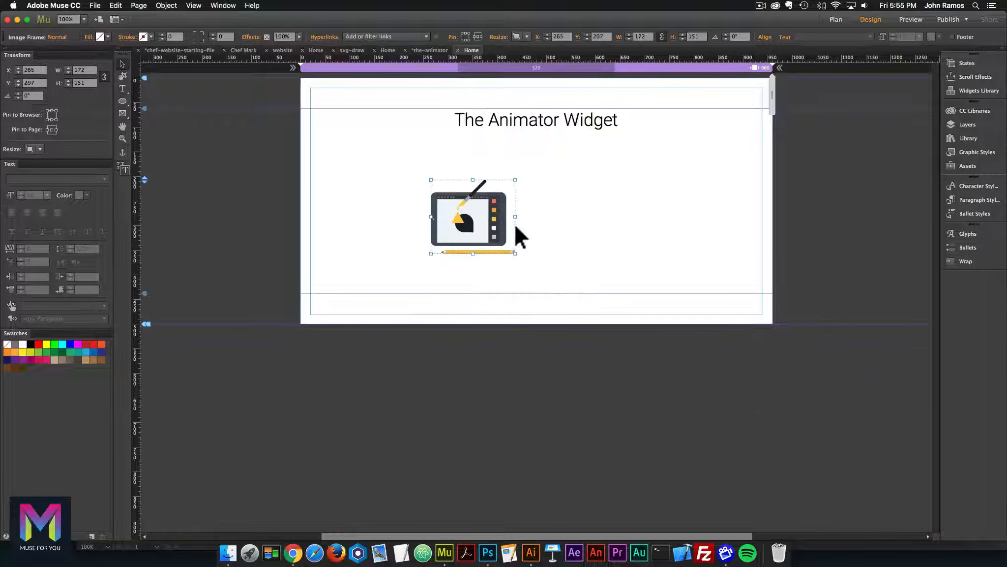
drag(515, 218, 629, 220)
mouse_move(551, 218)
mouse_down()
mouse_move(562, 231)
mouse_move(552, 230)
mouse_up()
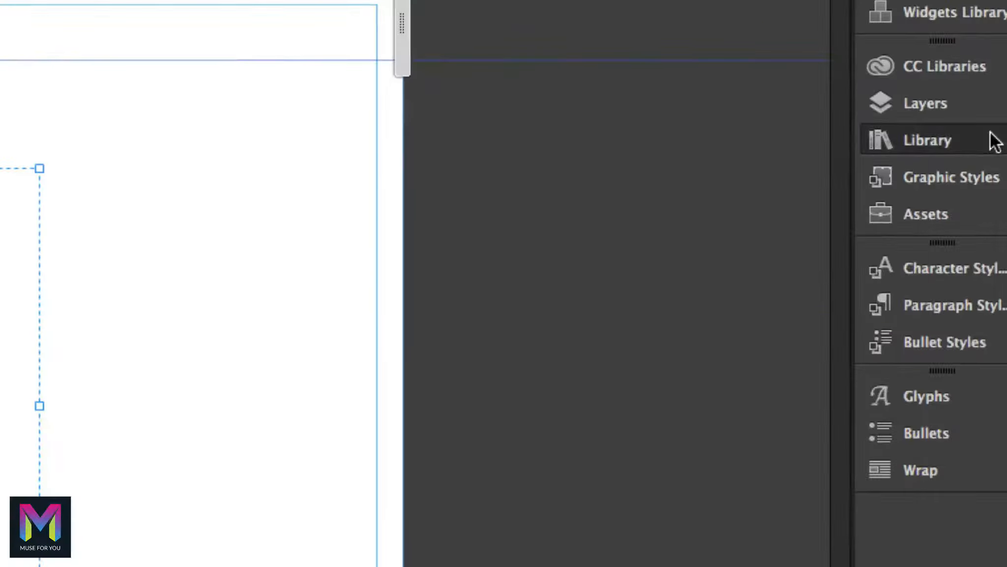
Step: Search the library for "anmtr" and place the ANMTR - Add First widget just outside the page's upper-left corner
click(963, 140)
triple_click(535, 228)
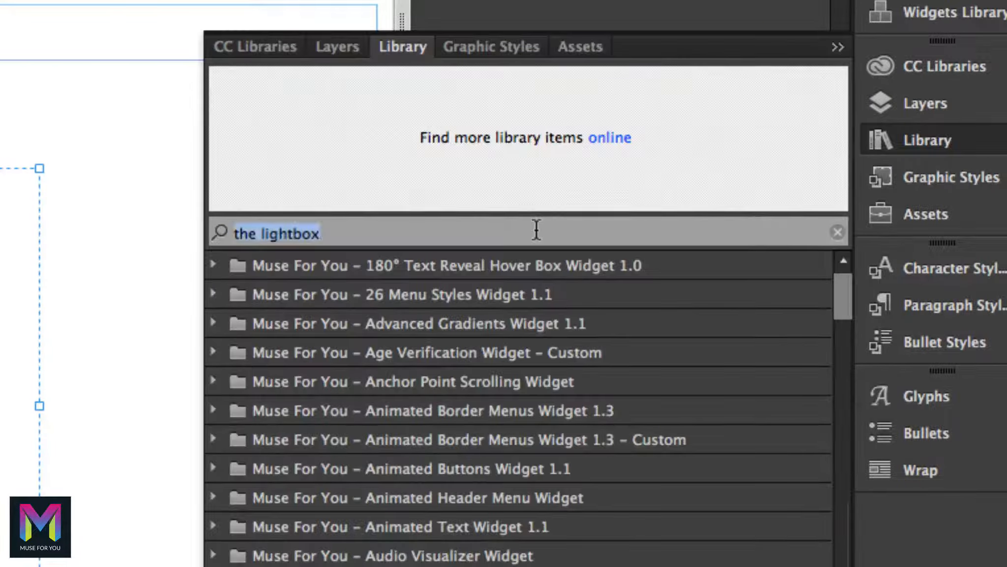
text(anmtr)
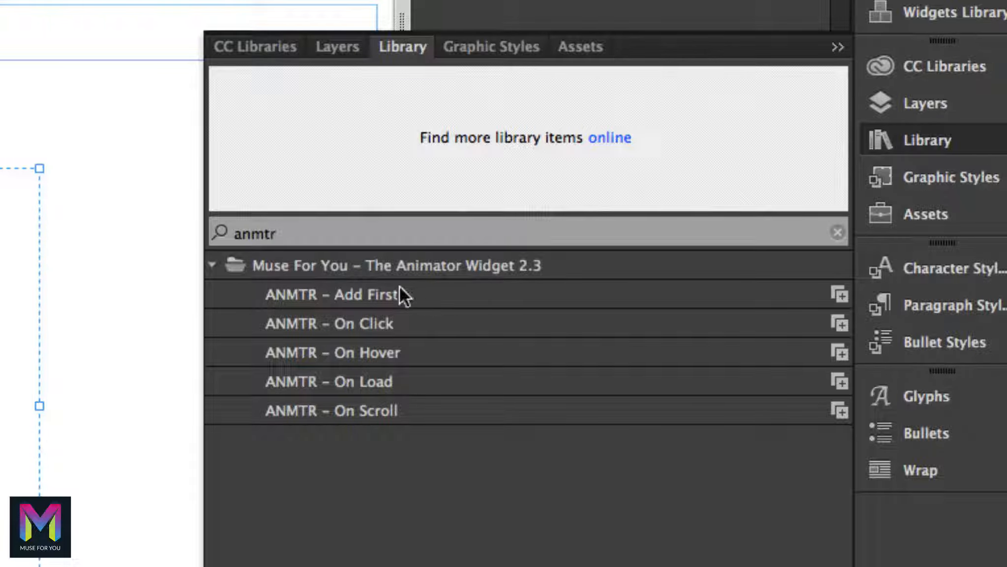
click(384, 298)
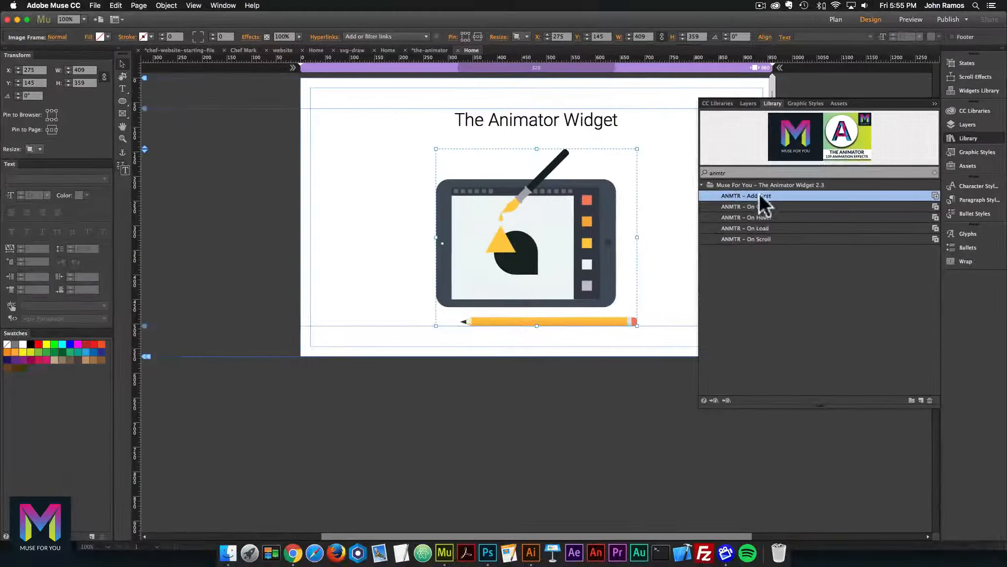
drag(401, 298, 283, 125)
Step: Place the ANMTR - On Load widget below the Add First widget and set its animation to bounceInLeft
click(751, 218)
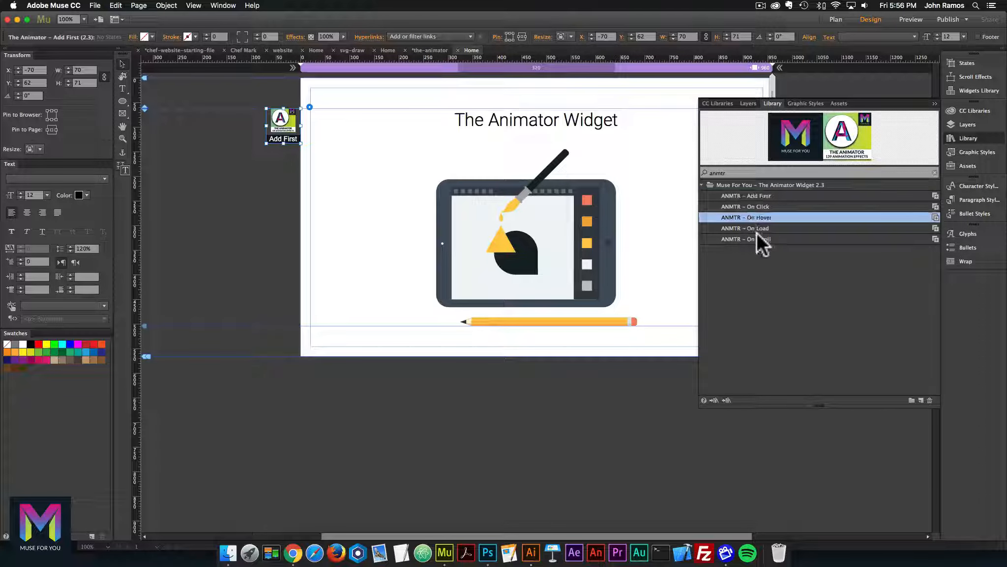
click(753, 228)
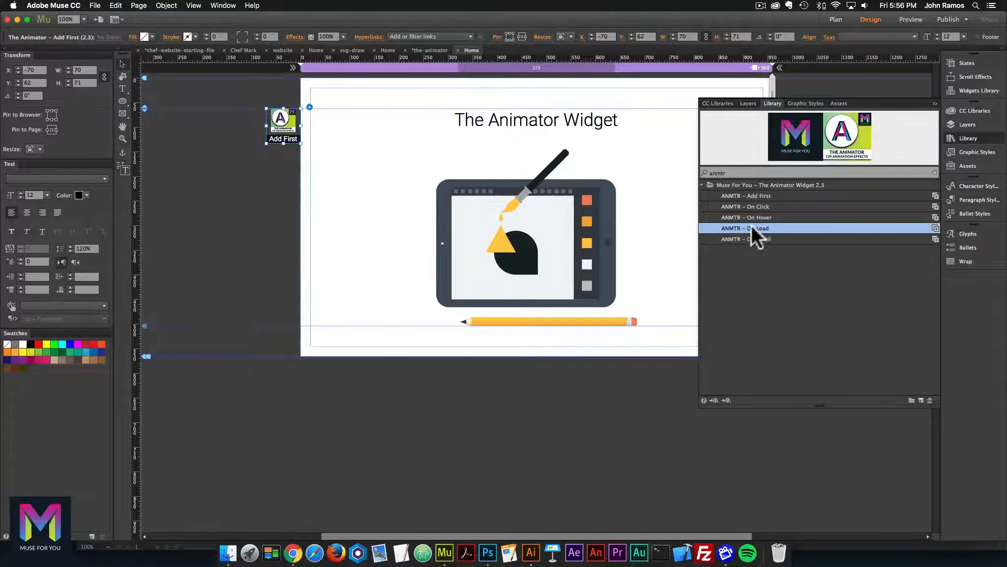
drag(753, 226, 275, 156)
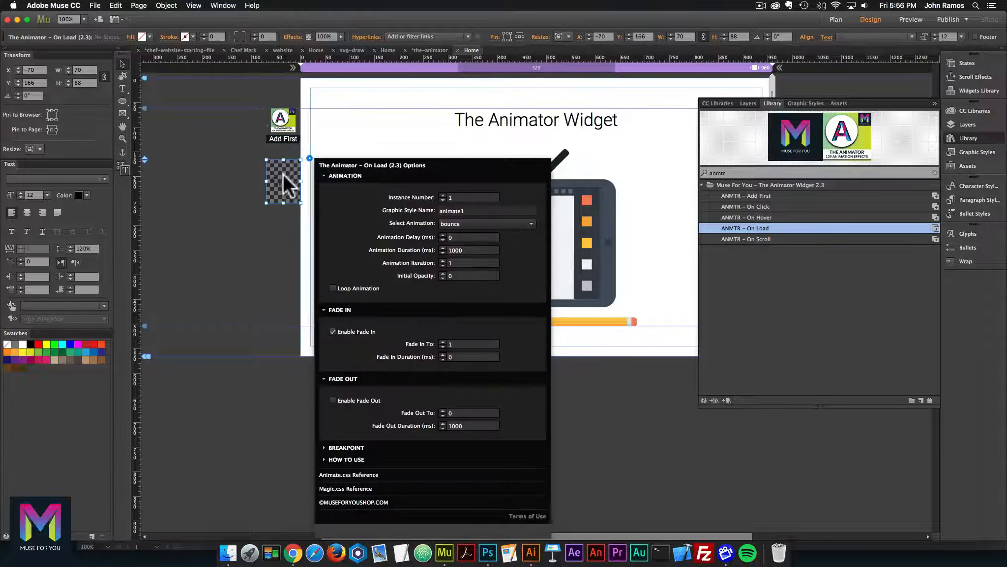
click(309, 158)
click(309, 158)
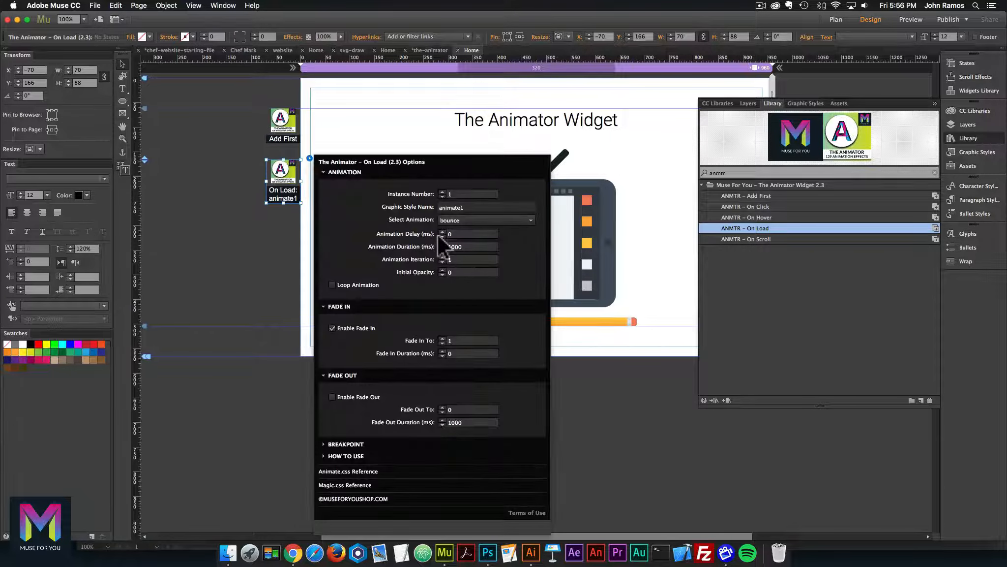
click(471, 219)
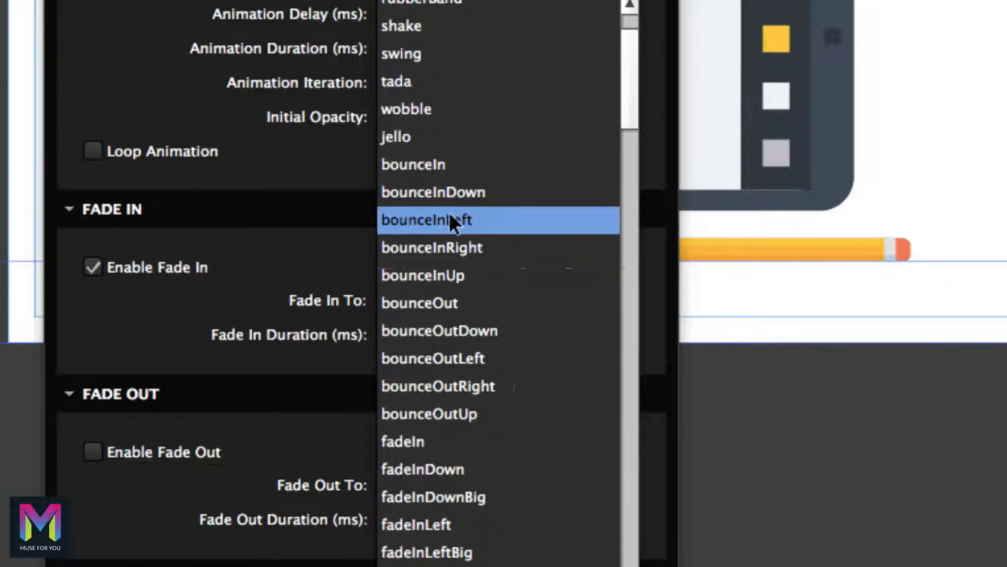
click(442, 220)
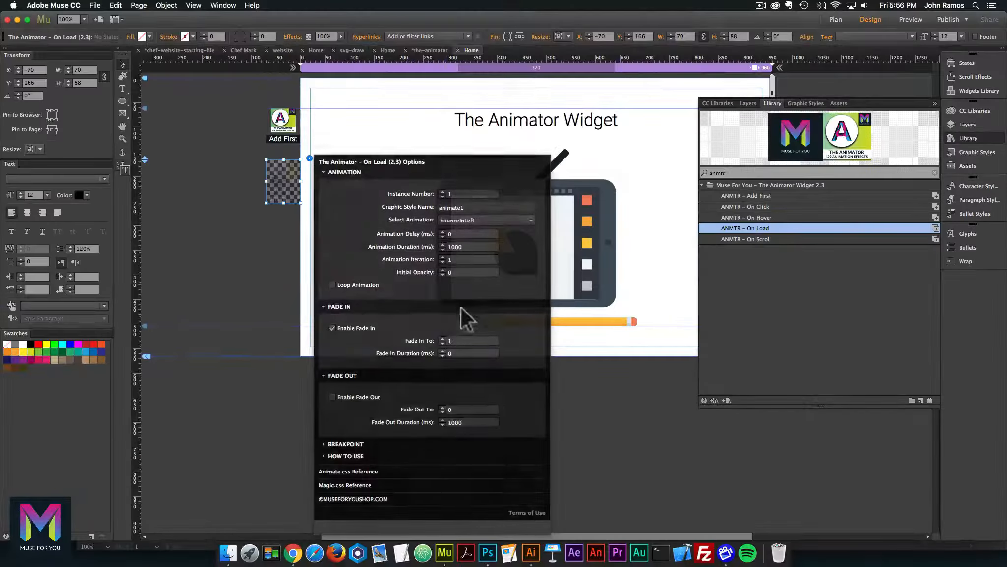
click(287, 182)
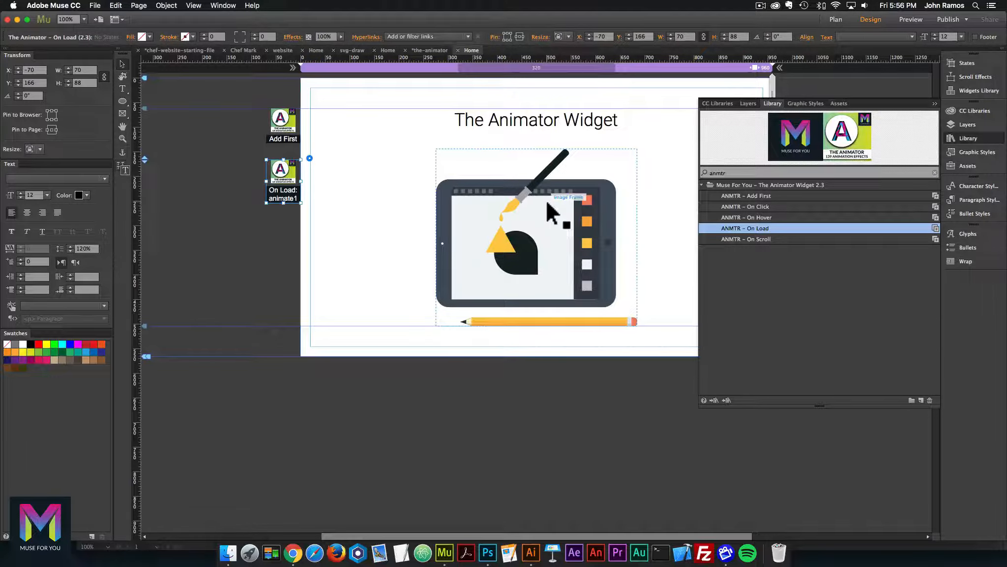
Step: Create a graphic style for the tablet illustration and name it animate1
click(547, 204)
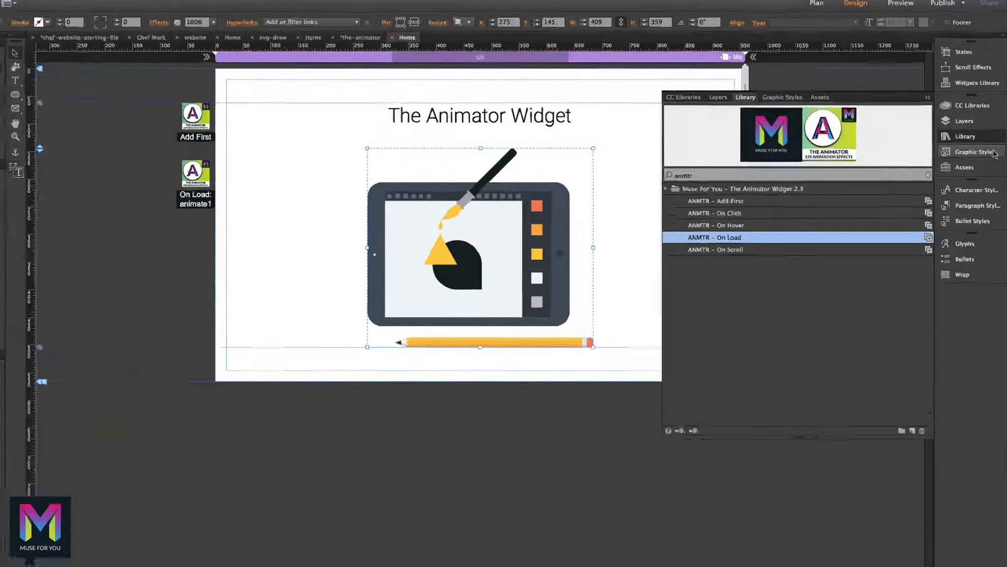
click(996, 153)
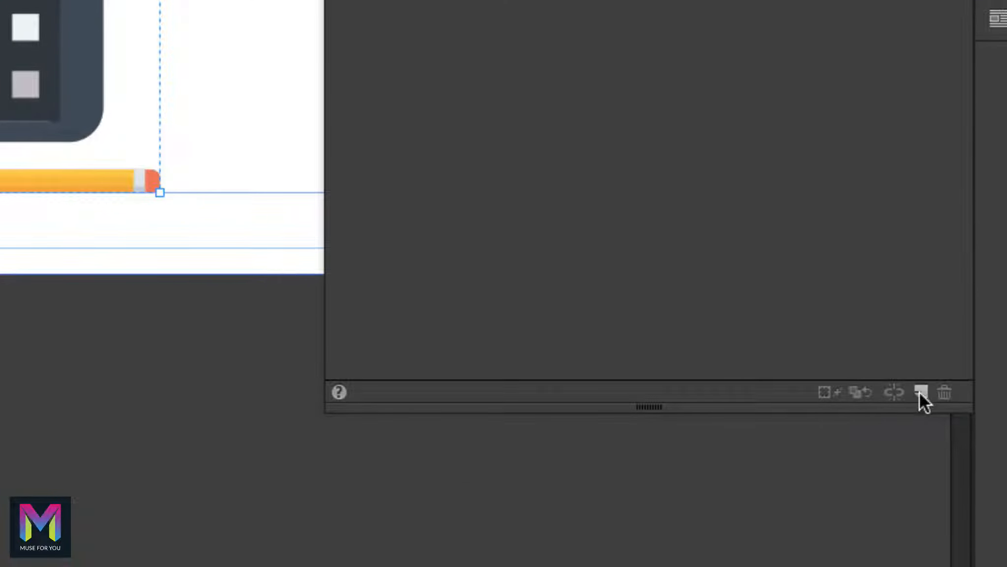
click(921, 392)
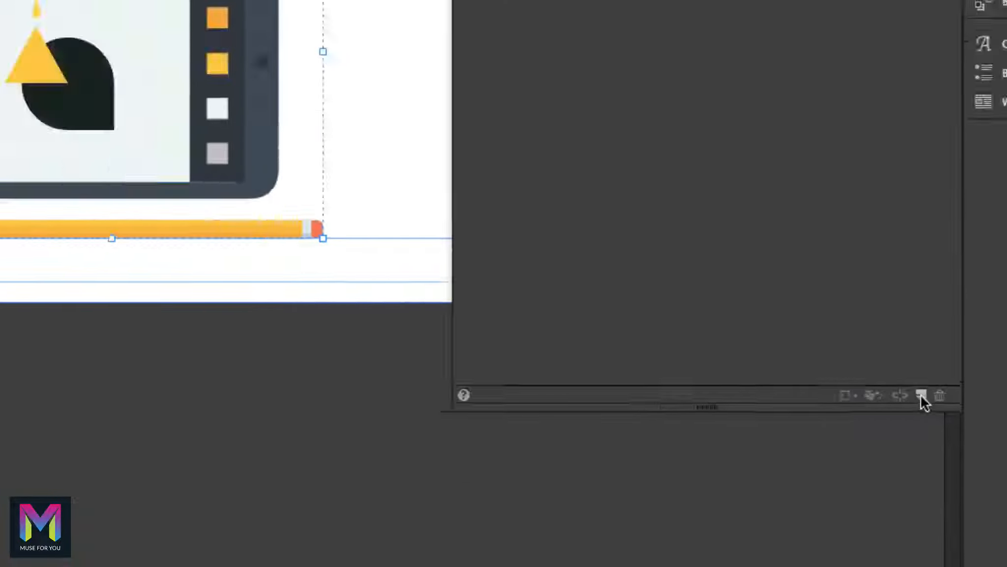
double_click(709, 125)
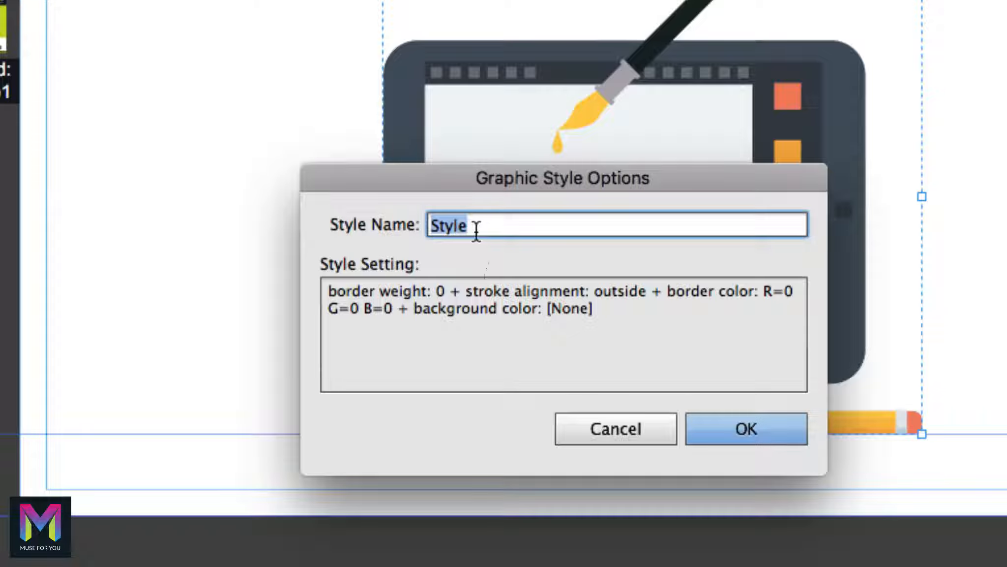
text(animate1)
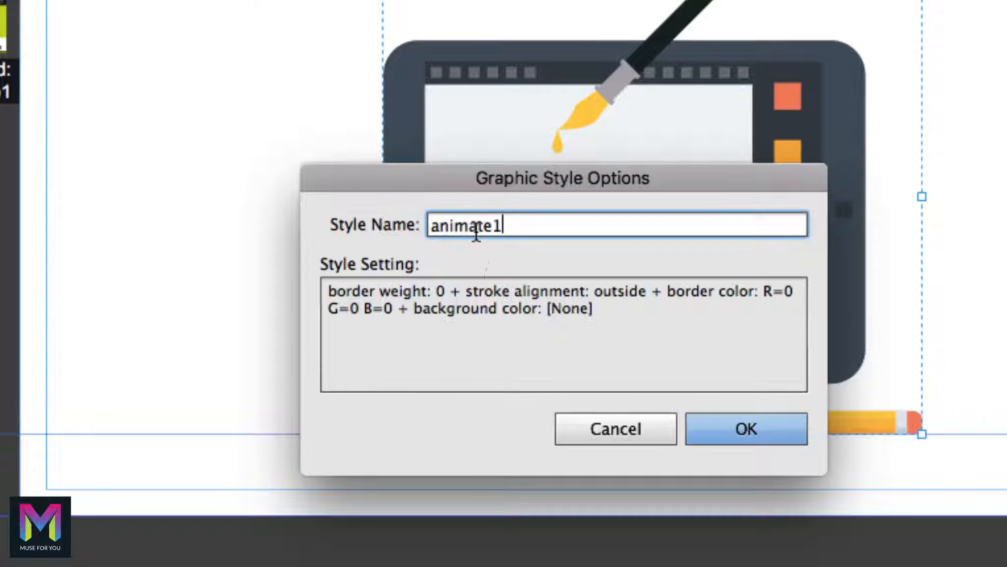
key(Return)
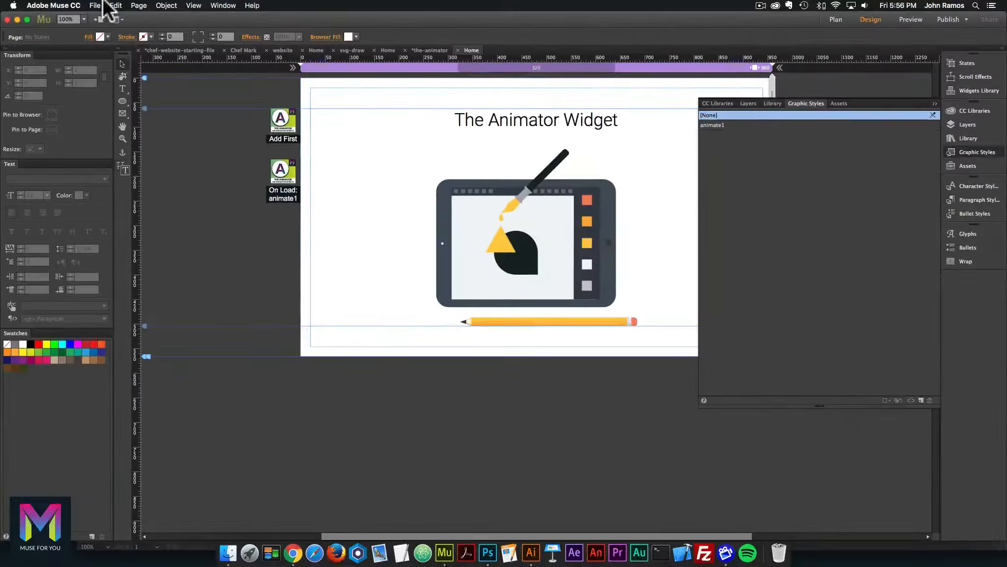
Step: Preview the page in the browser to check the bounceInLeft animation, and return to Muse
click(95, 6)
click(180, 161)
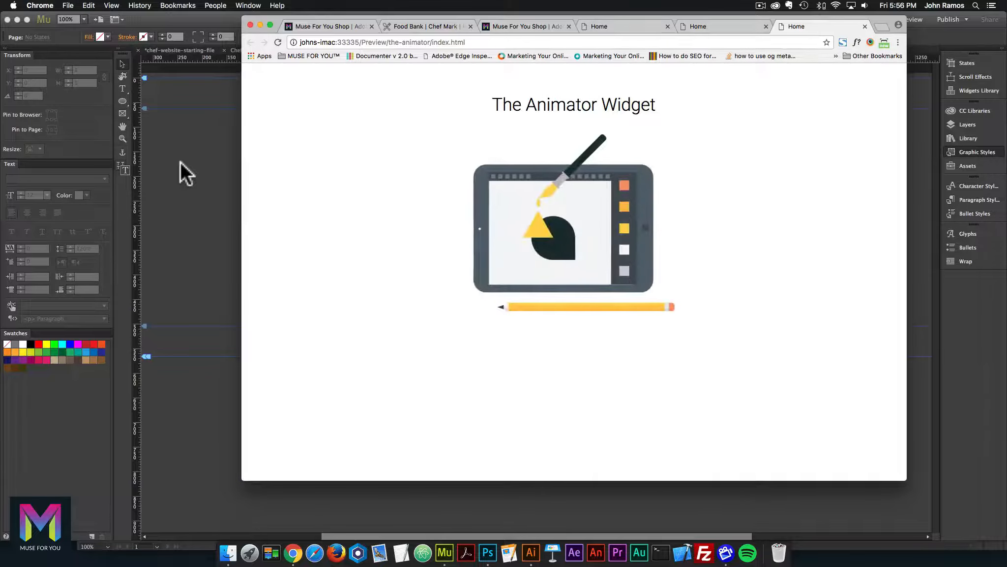
click(124, 178)
Step: Set the On Load widget's animation to rotateOutDownRight
click(283, 179)
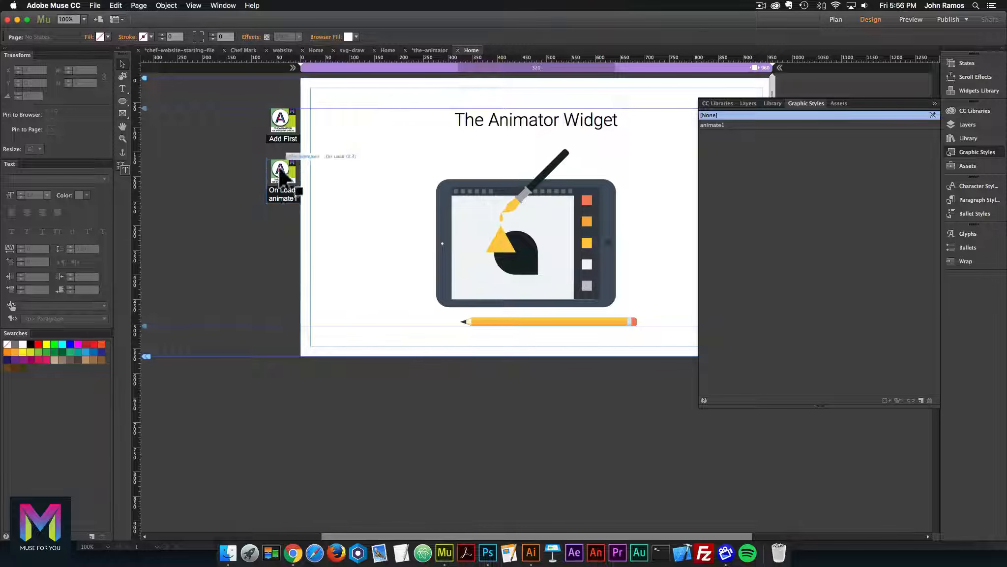
click(309, 158)
click(482, 220)
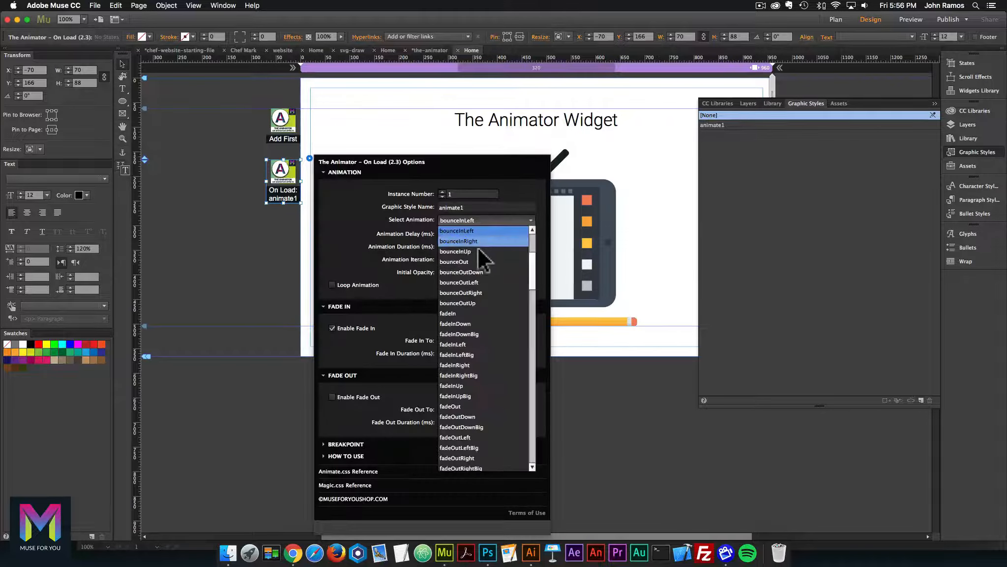
scroll(480, 275, down, 10)
scroll(480, 288, down, 3)
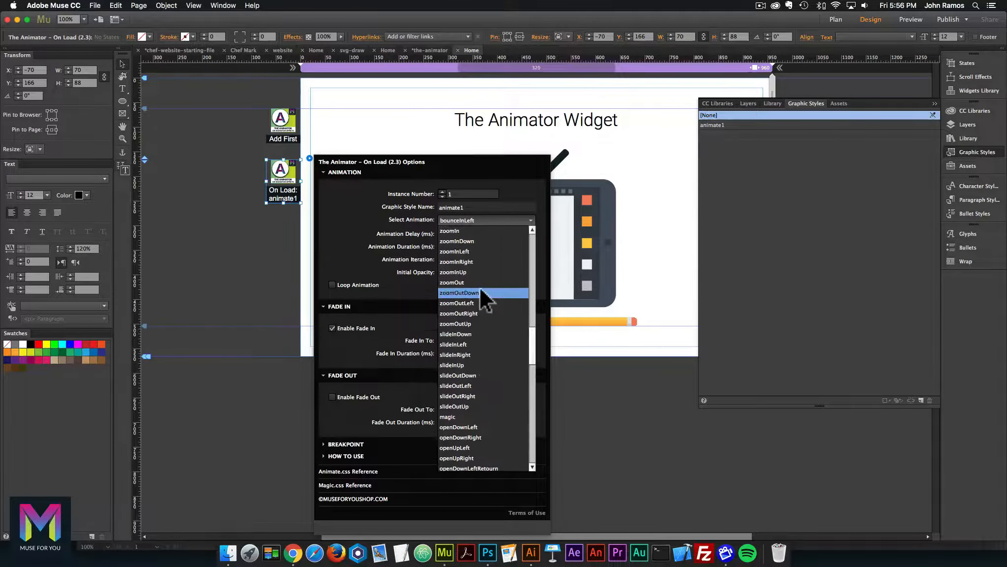
scroll(472, 251, up, 2)
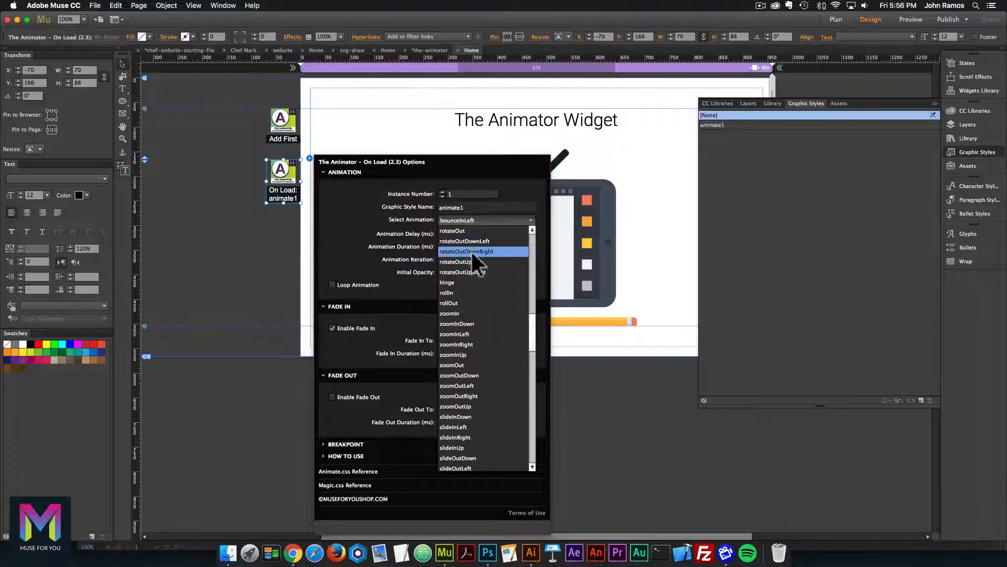
click(471, 252)
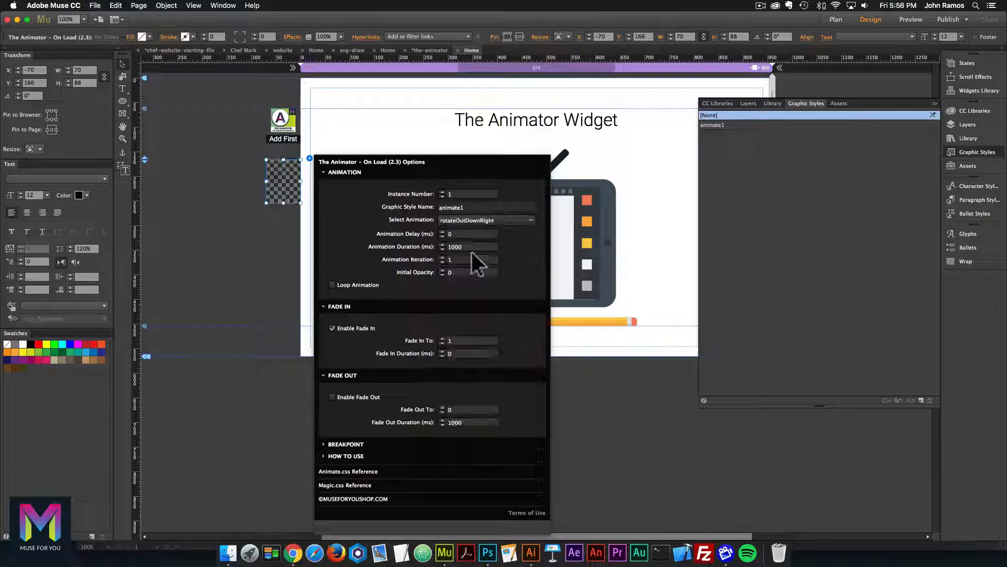
click(231, 227)
Step: Preview the page in the browser to check the rotateOutDownRight animation, and return to Muse
click(95, 5)
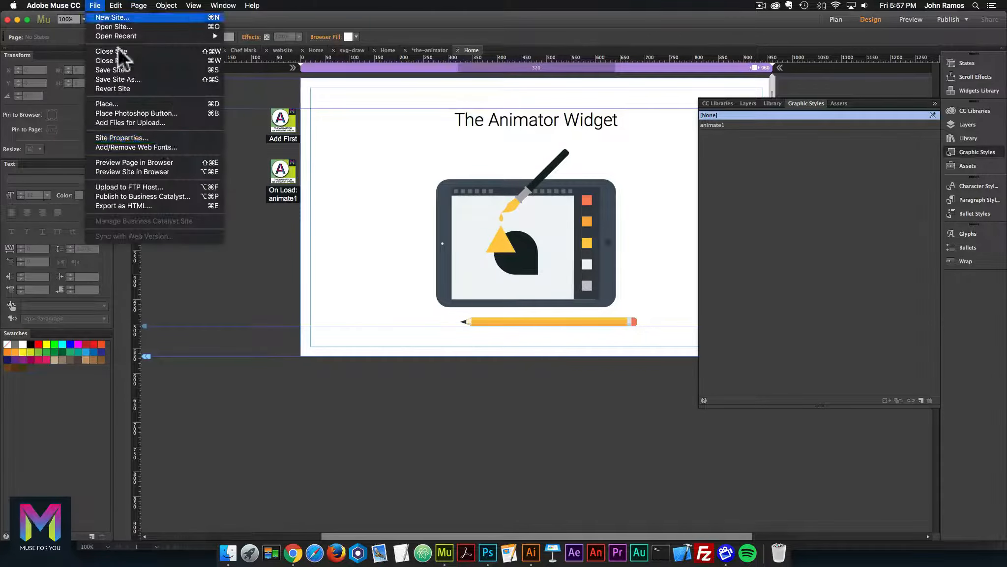
click(156, 162)
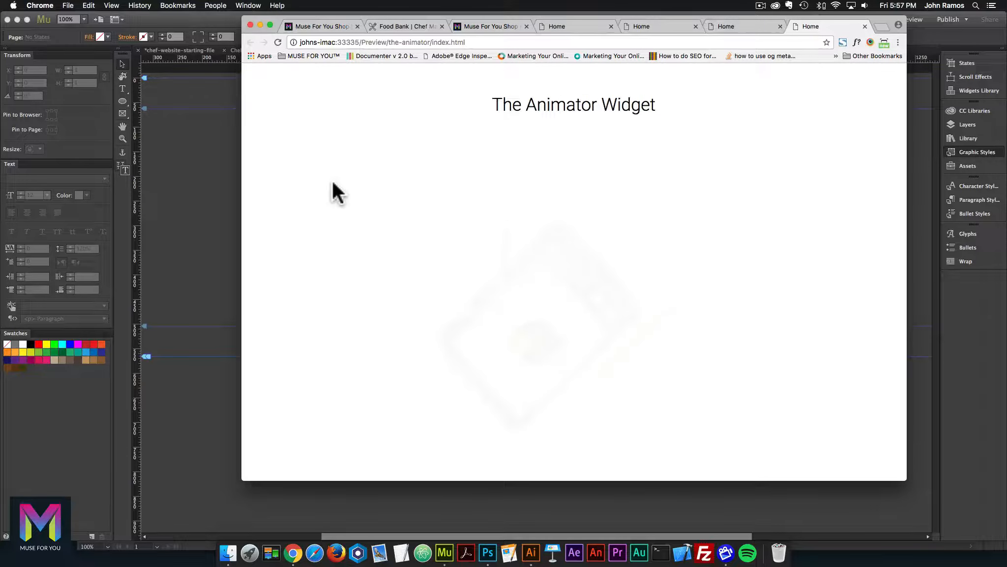
click(223, 187)
Step: Review the breakpoint settings and usage instructions in the On Load widget's options, and close them
click(309, 158)
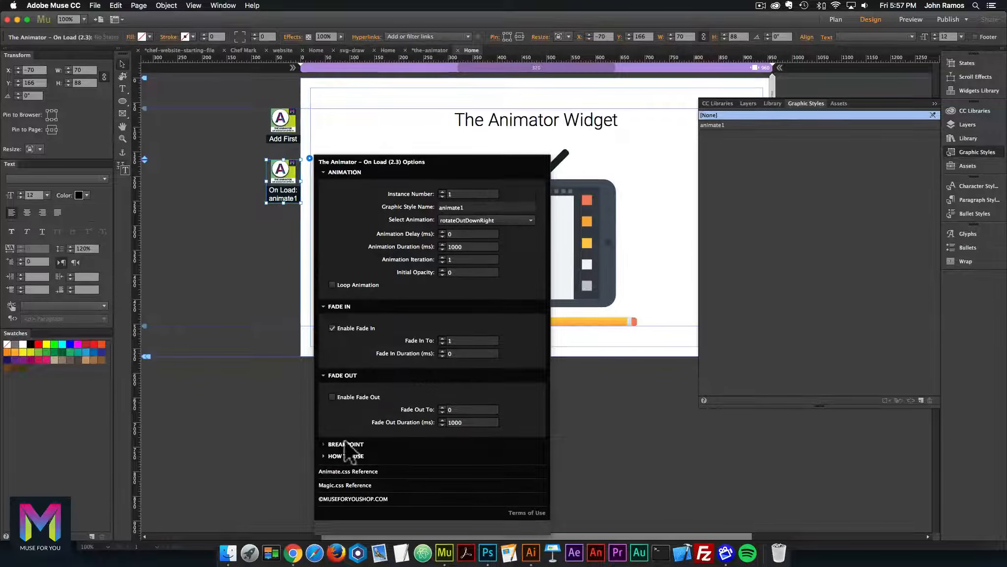
scroll(355, 433, down, 1)
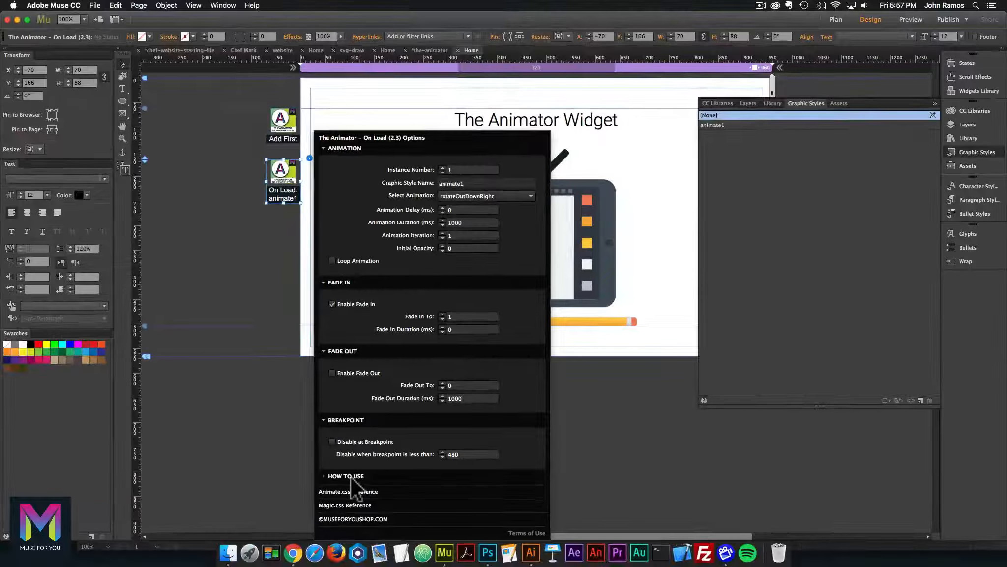
click(346, 476)
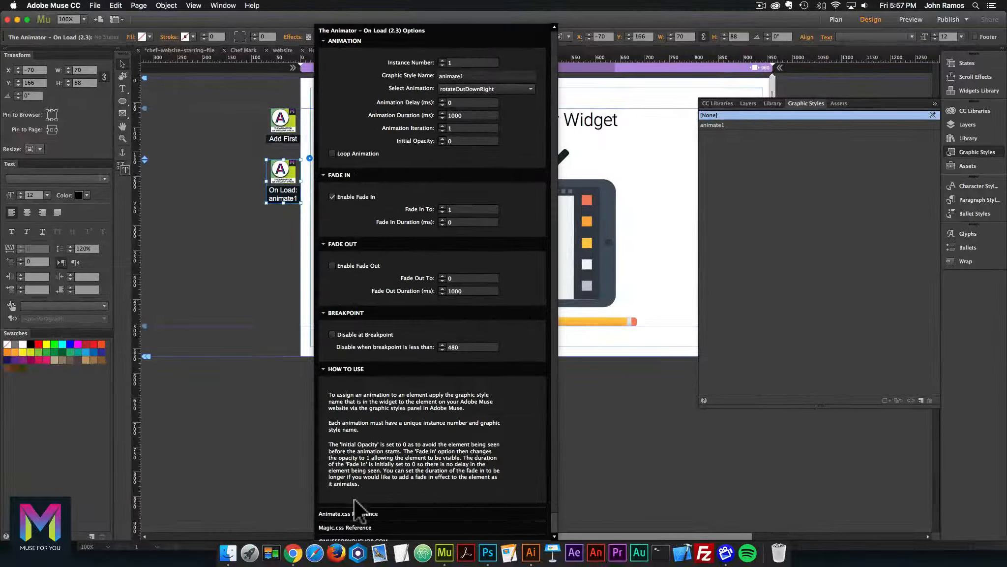
click(344, 369)
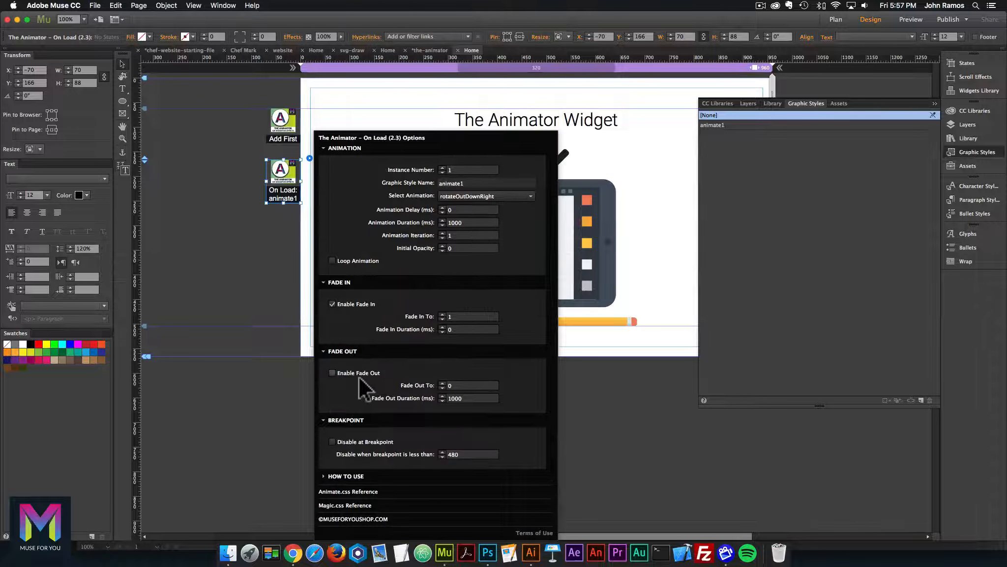
click(272, 238)
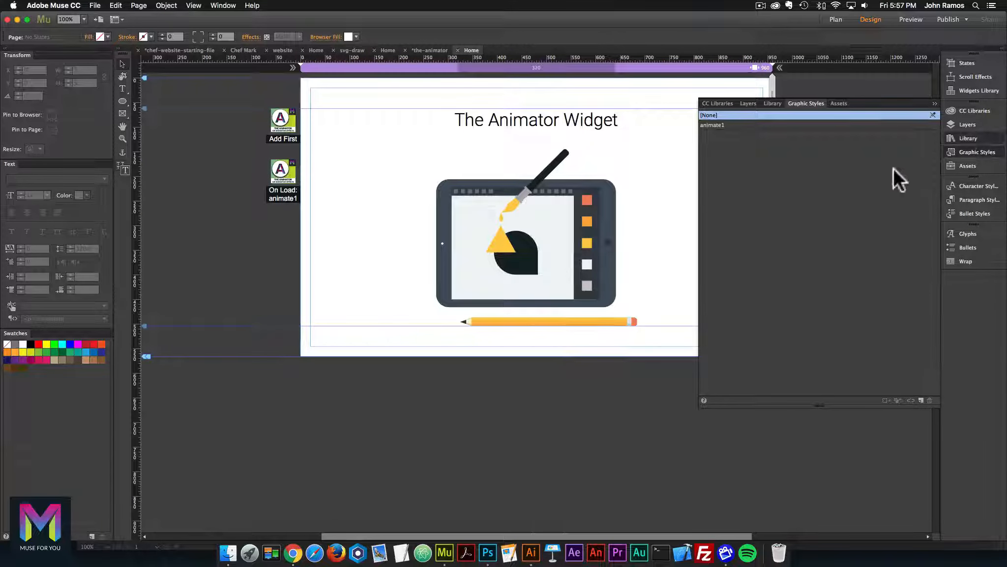
Step: Search the library for "anmtr" again and select the On Click and On Hover widgets in turn
text(an)
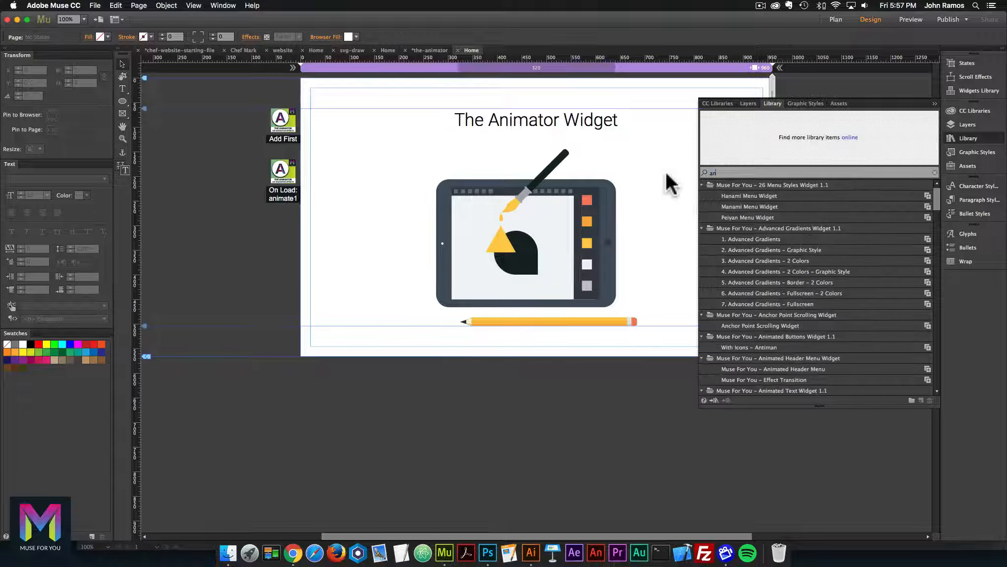
text(mtr)
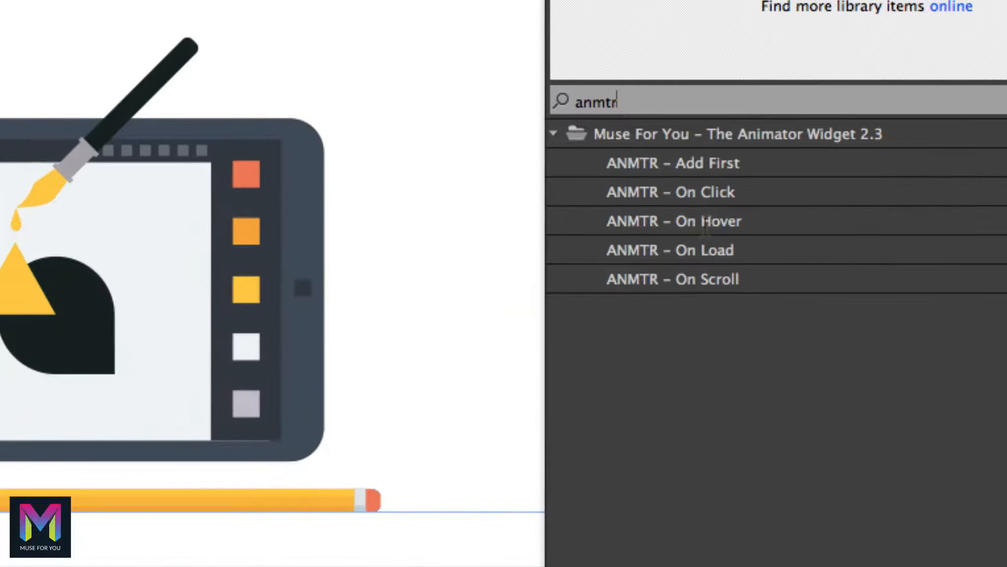
click(711, 193)
click(726, 226)
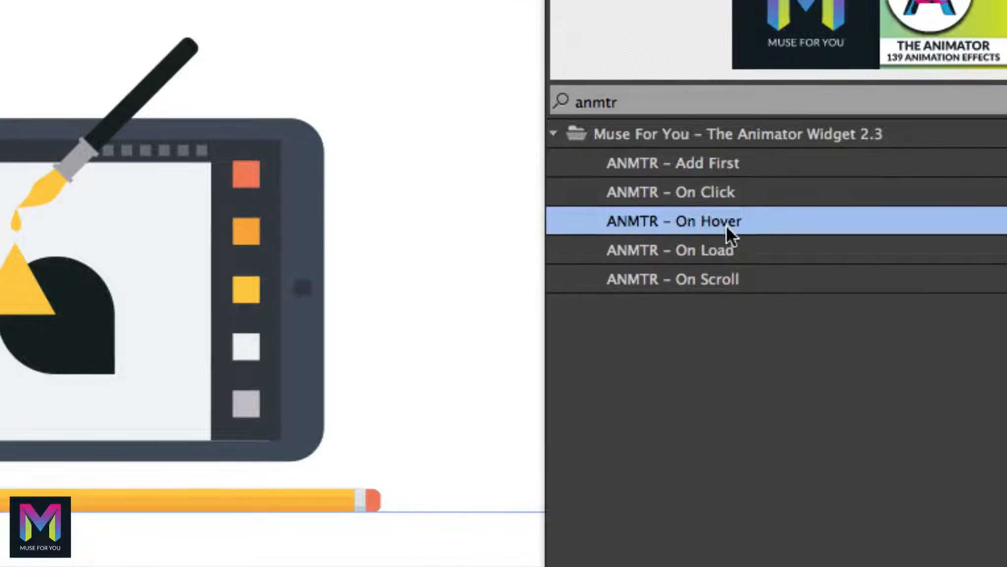
Step: Select the Animator's On Load and On Scroll widgets in the library in turn
click(718, 252)
click(710, 272)
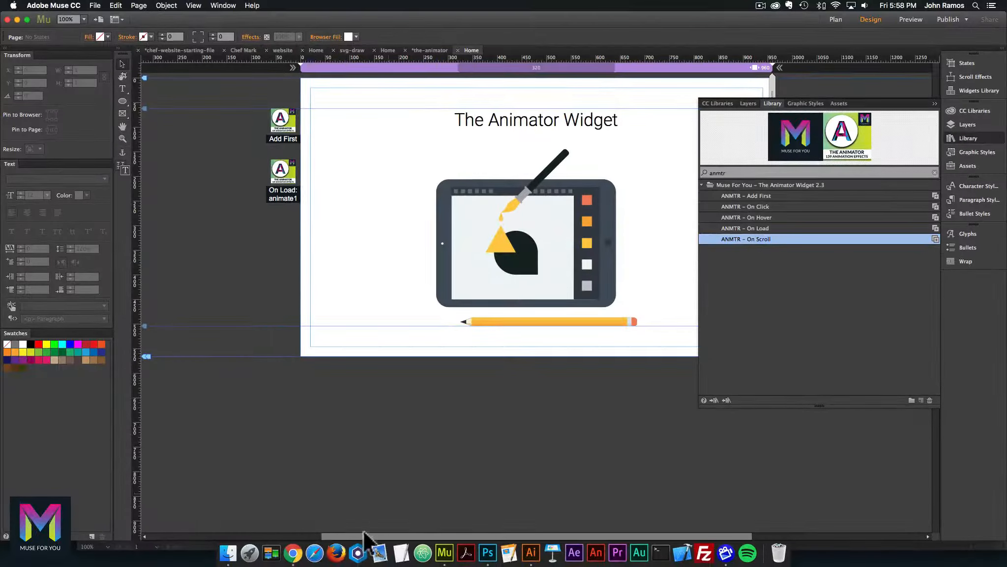
Step: Switch to Chrome and browse the widget listing on the Muse For You shop page
click(293, 553)
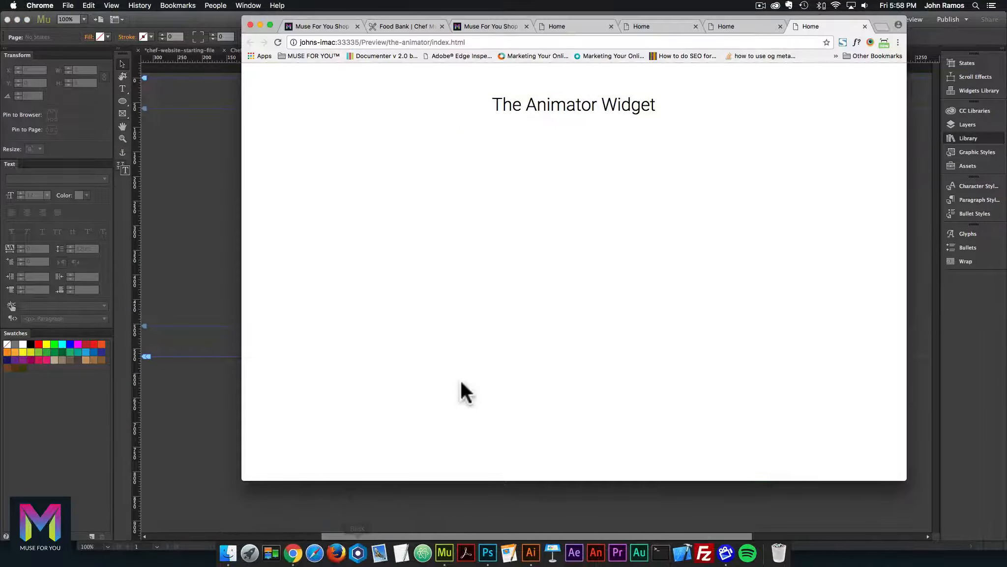
click(516, 24)
scroll(590, 207, down, 15)
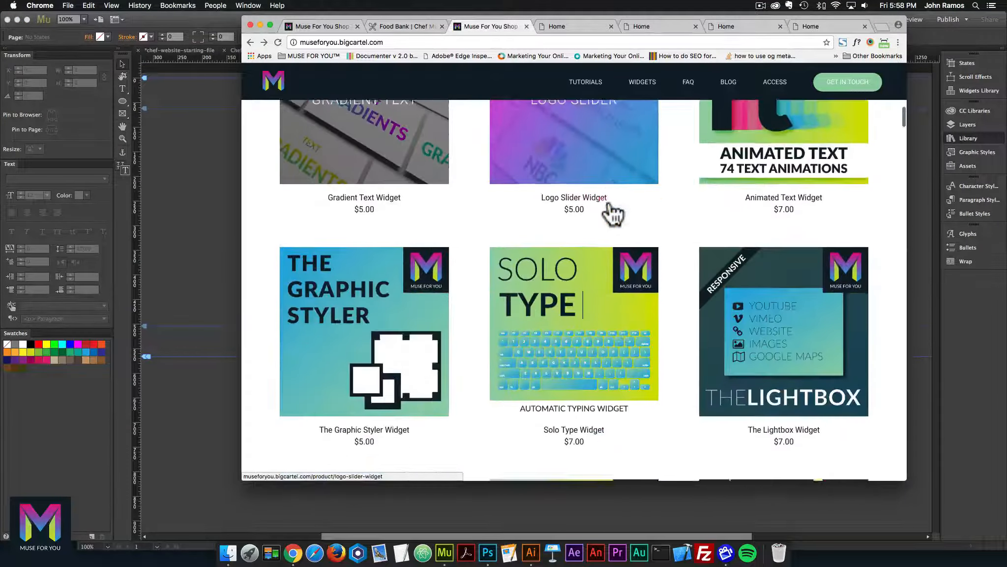
scroll(492, 222, down, 6)
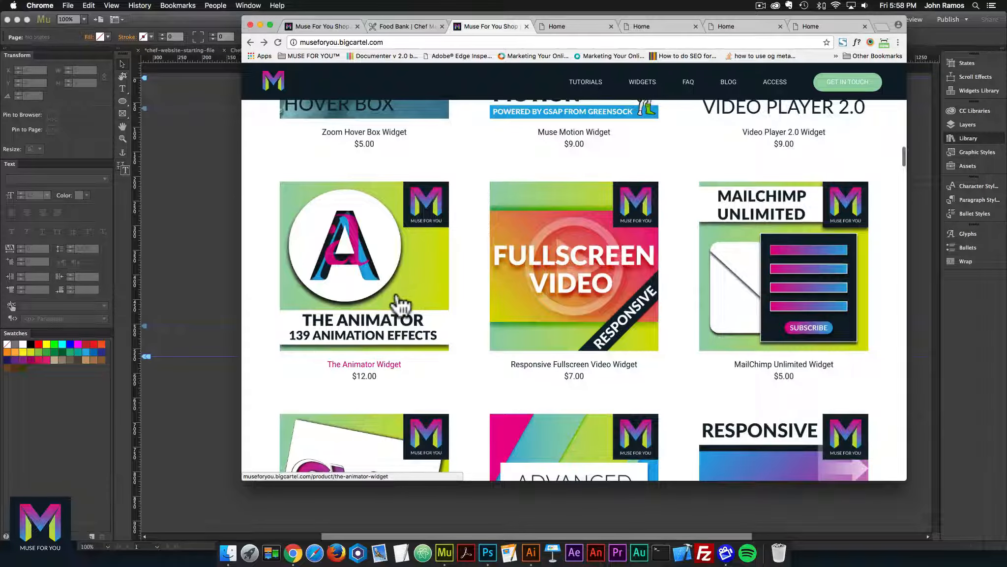
scroll(398, 305, up, 3)
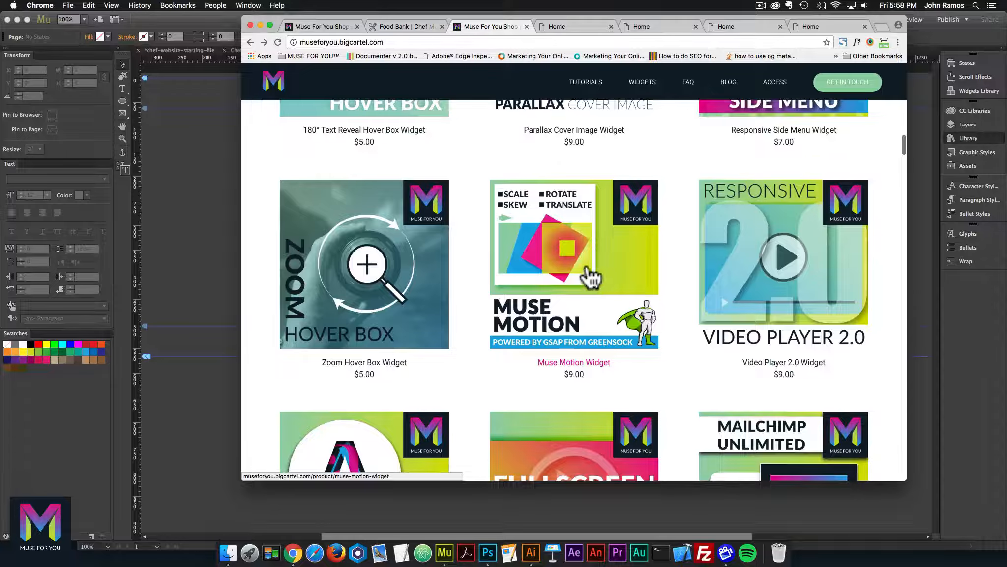
scroll(590, 278, up, 5)
scroll(590, 278, up, 10)
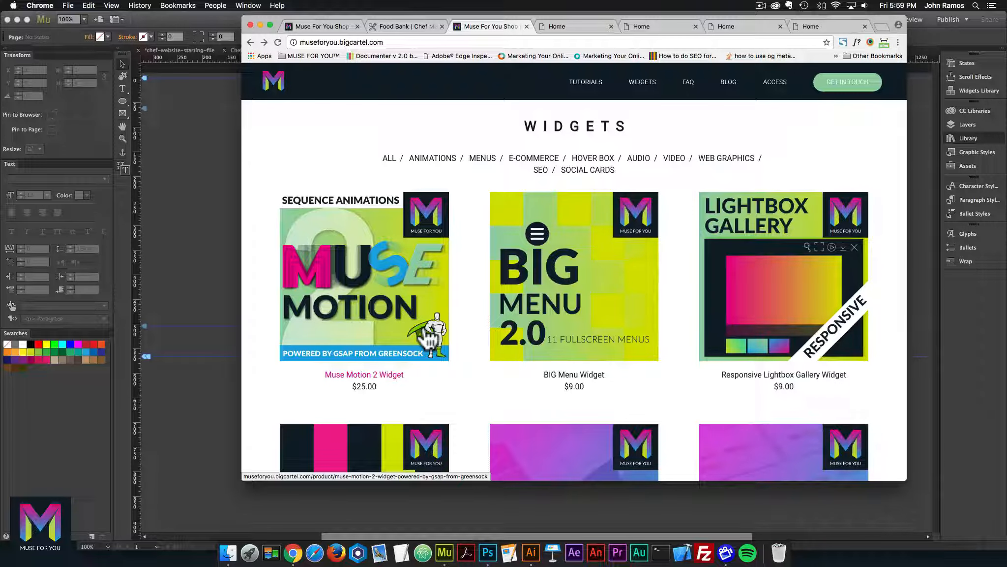
Step: Open the Muse Motion 2 Widget's preview page and try its Reverse and Restart animation controls
click(389, 275)
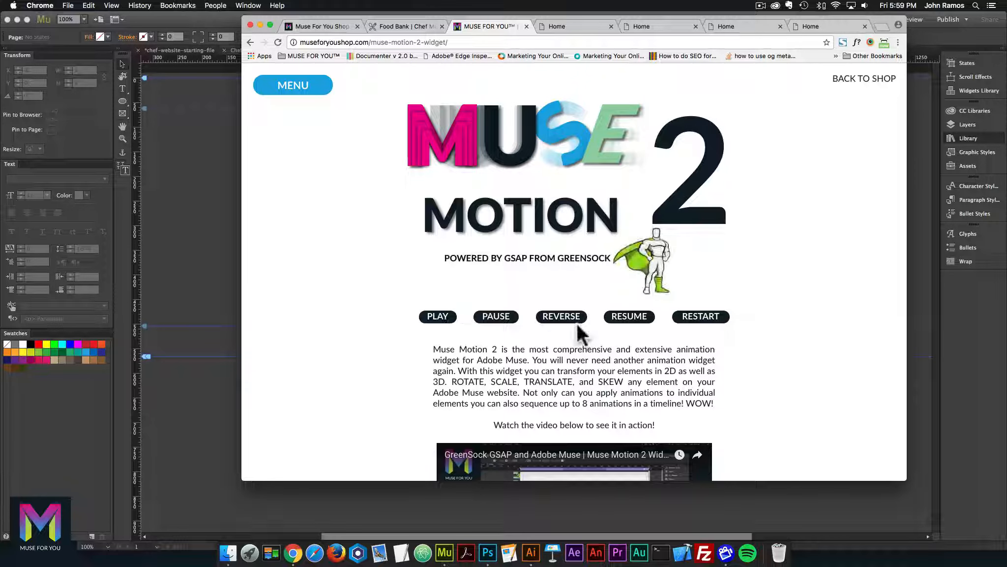
click(552, 321)
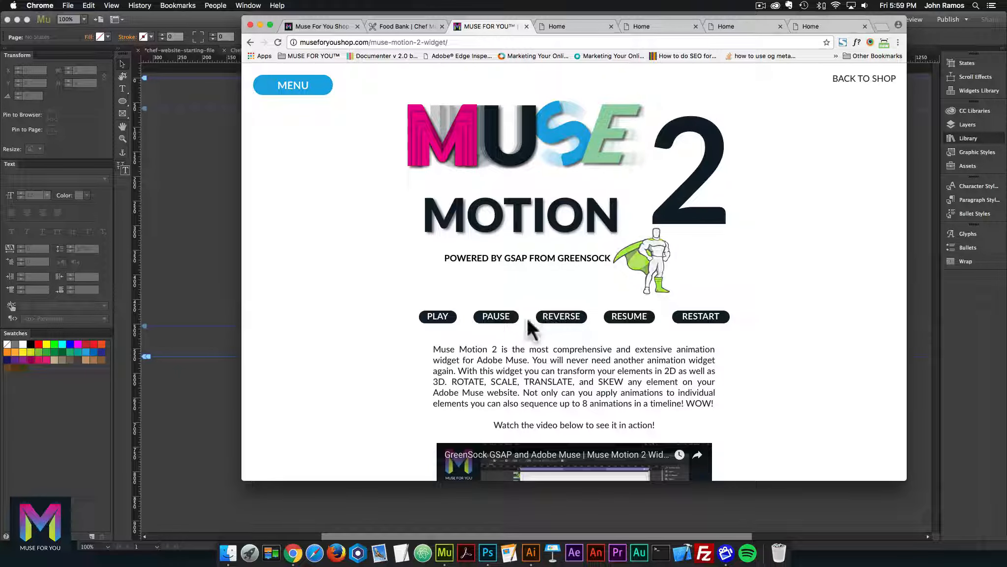
click(700, 319)
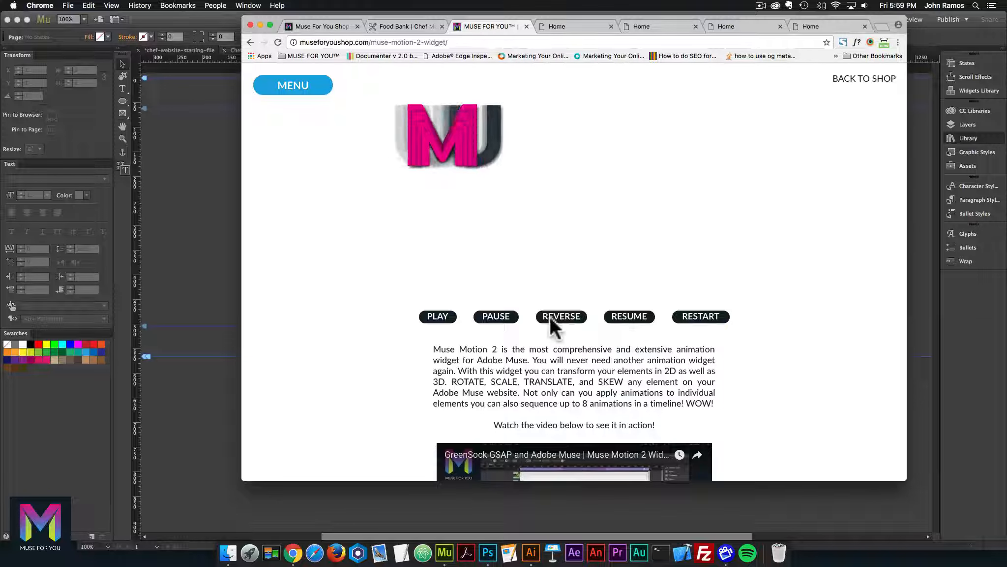
Step: Return to the shop's home page and look over the subscription offer and widget listing
click(250, 42)
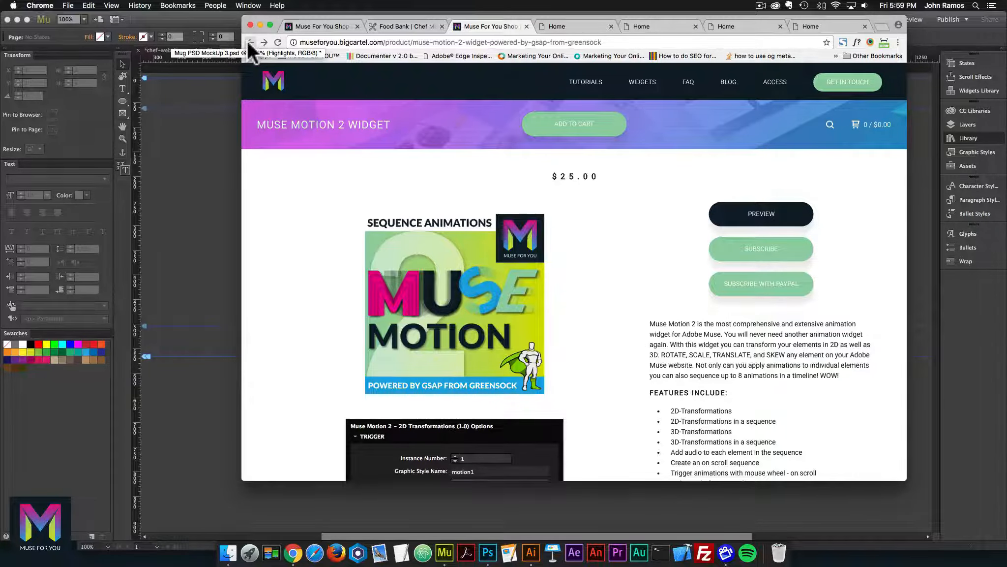
click(248, 41)
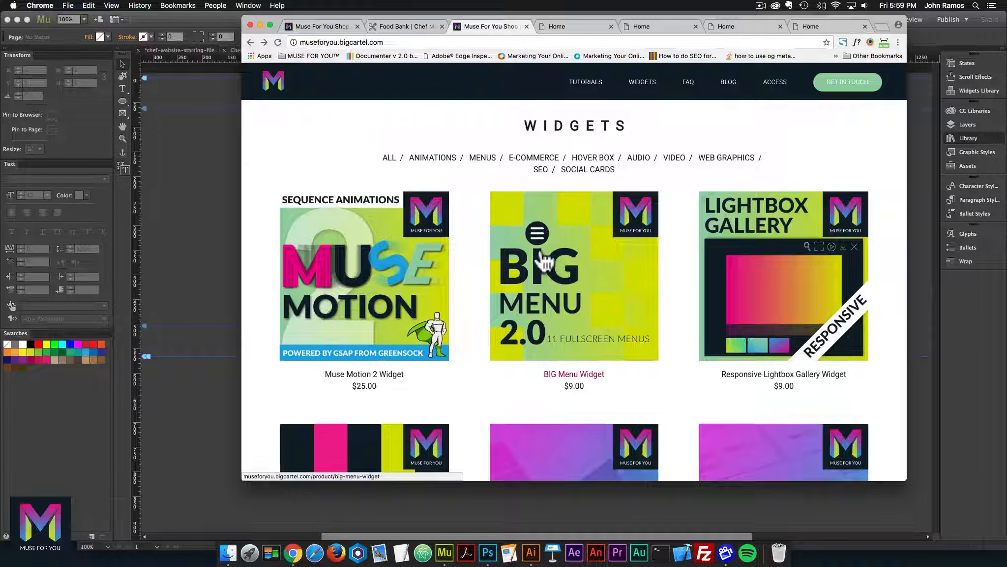
scroll(540, 249, up, 2)
scroll(540, 249, up, 3)
scroll(540, 249, down, 4)
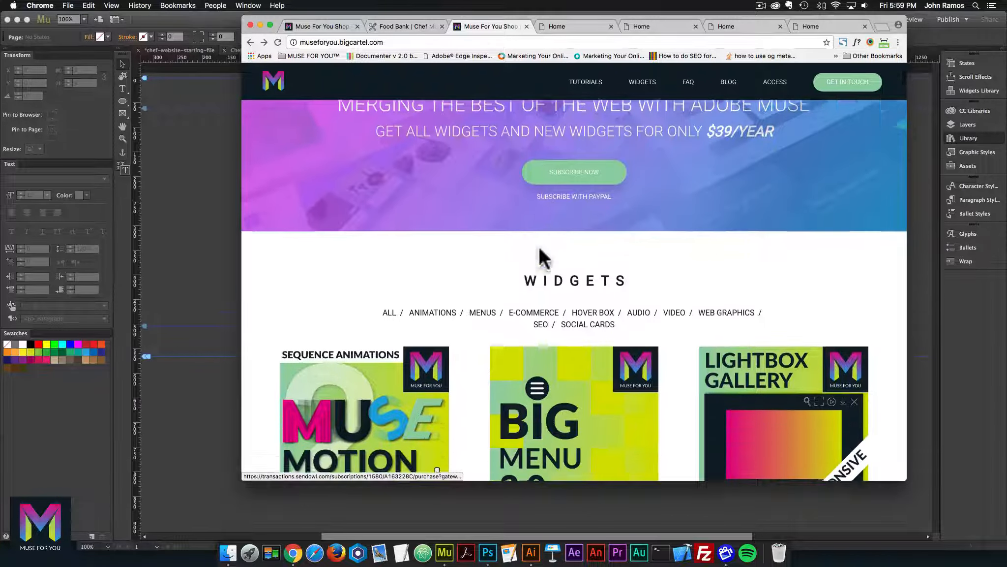
scroll(539, 250, down, 7)
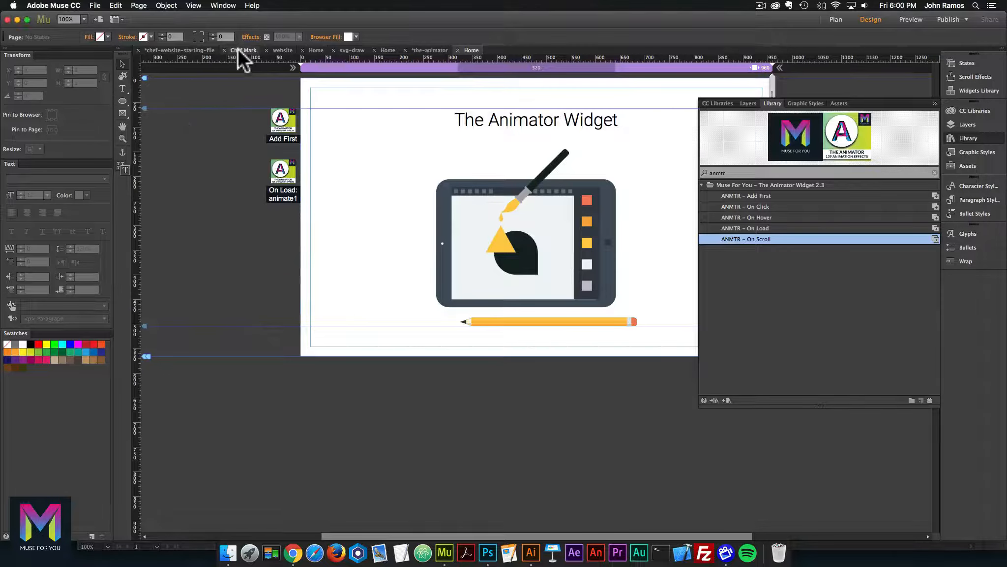
Step: Show the Chef Mark page in Muse, and load museforyoushop.com in a new Chrome tab
click(238, 48)
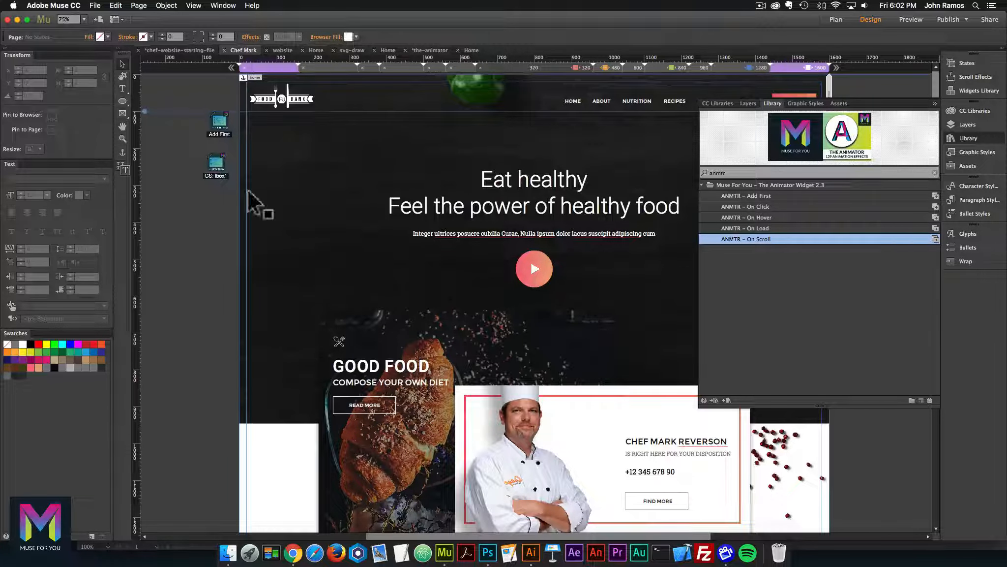
click(295, 550)
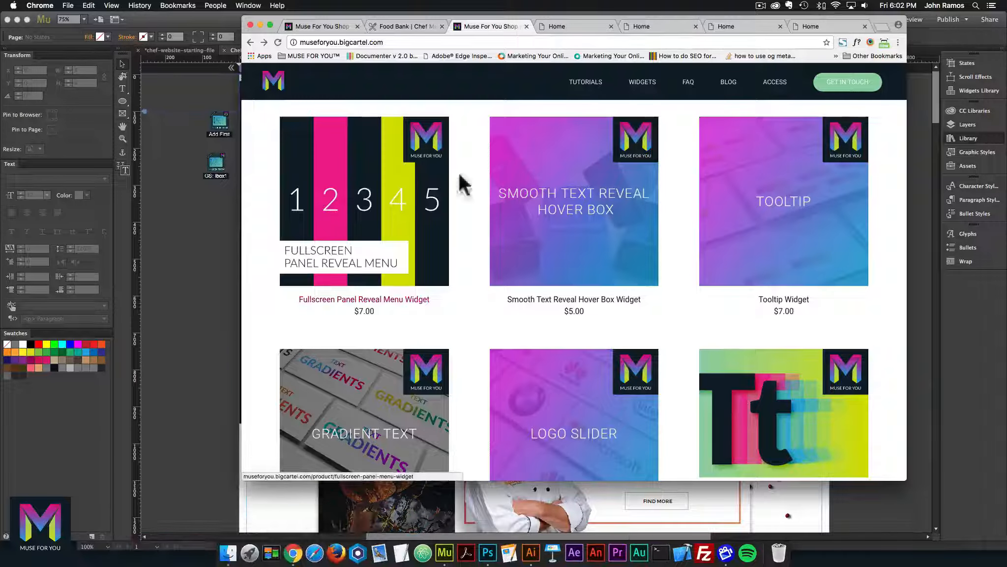
click(300, 28)
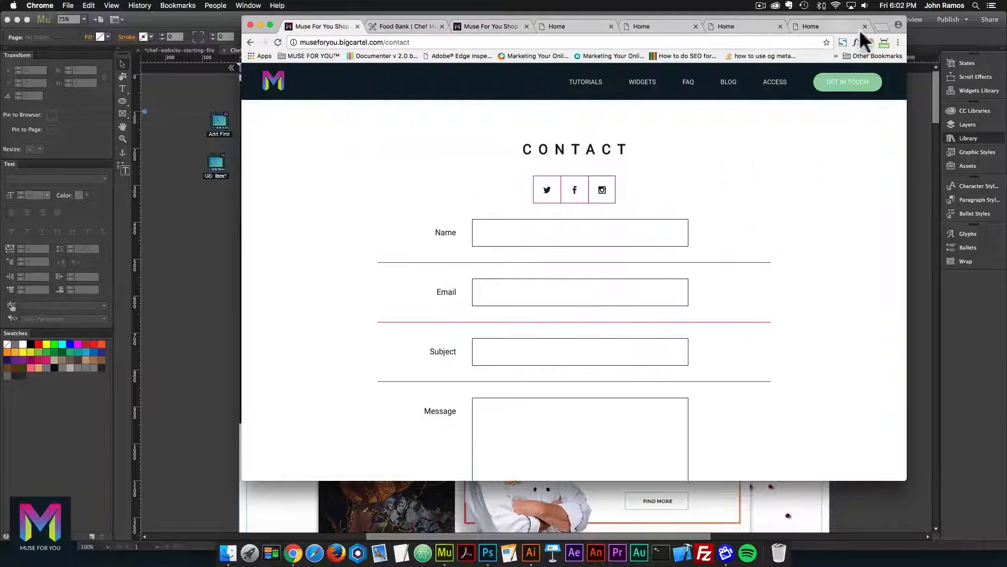
click(882, 26)
text(museforyoushop.com)
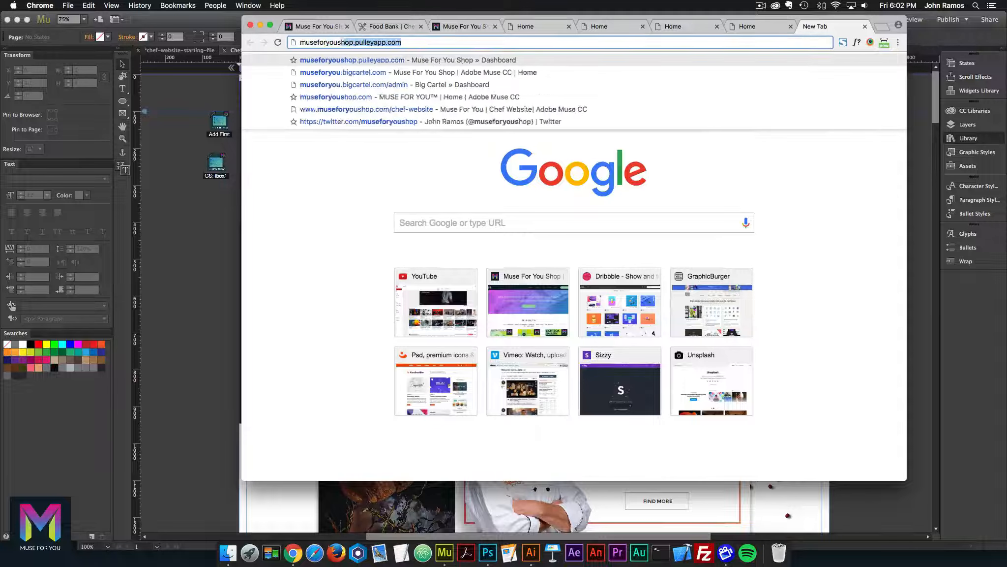
key(Return)
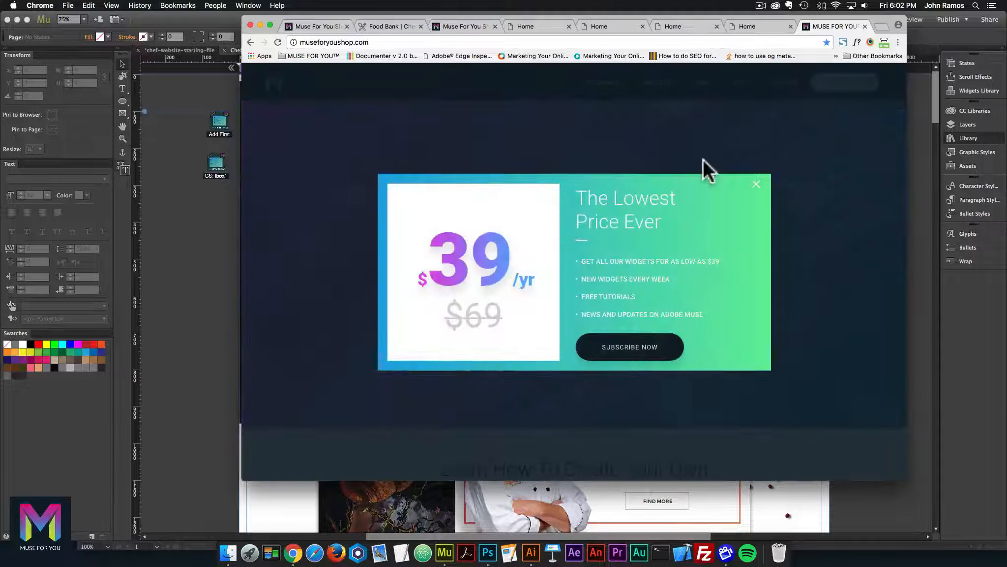
Step: Follow the subscription offer to the shop, and visit the Tutorials page and its linked YouTube channel
click(618, 346)
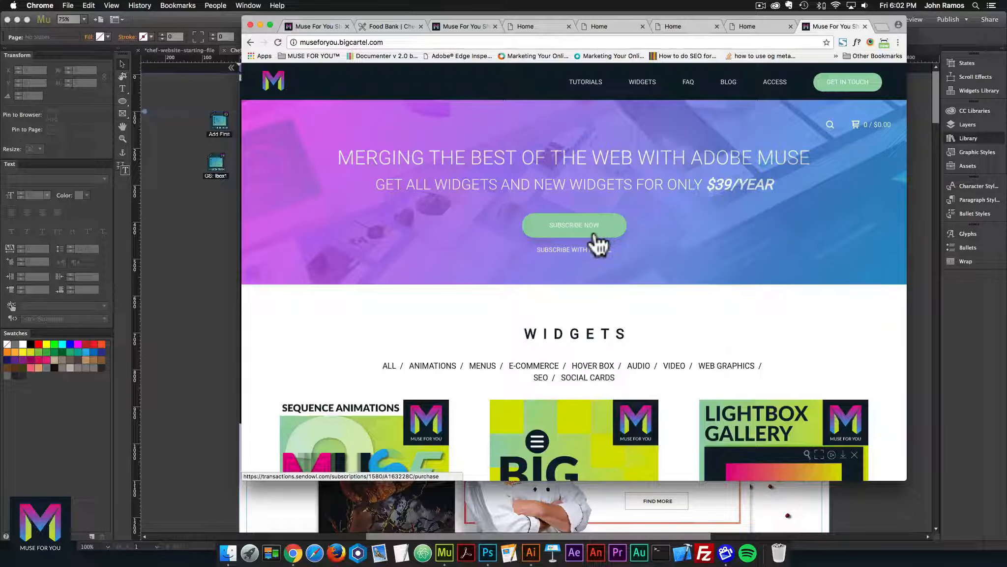
click(593, 83)
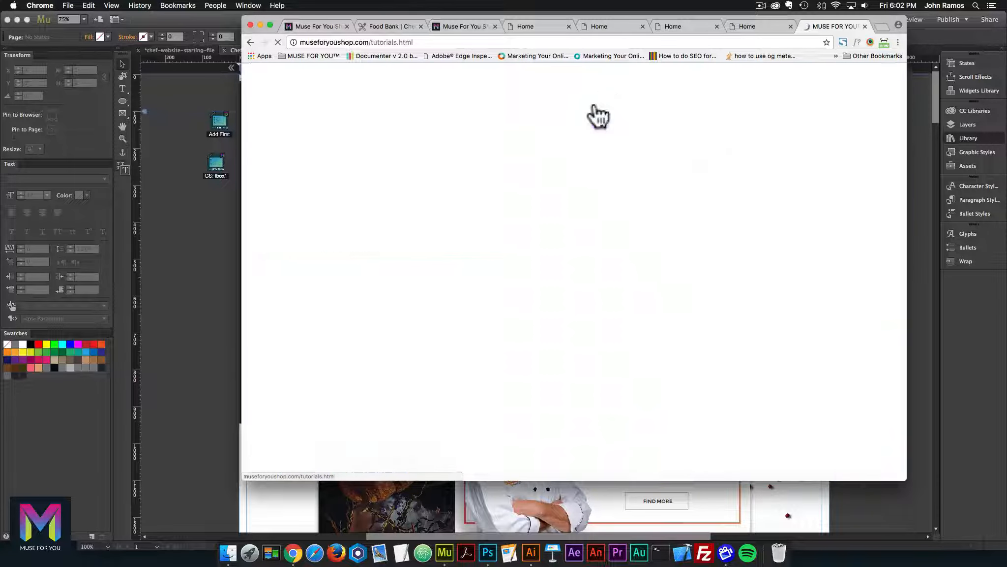
scroll(544, 240, down, 3)
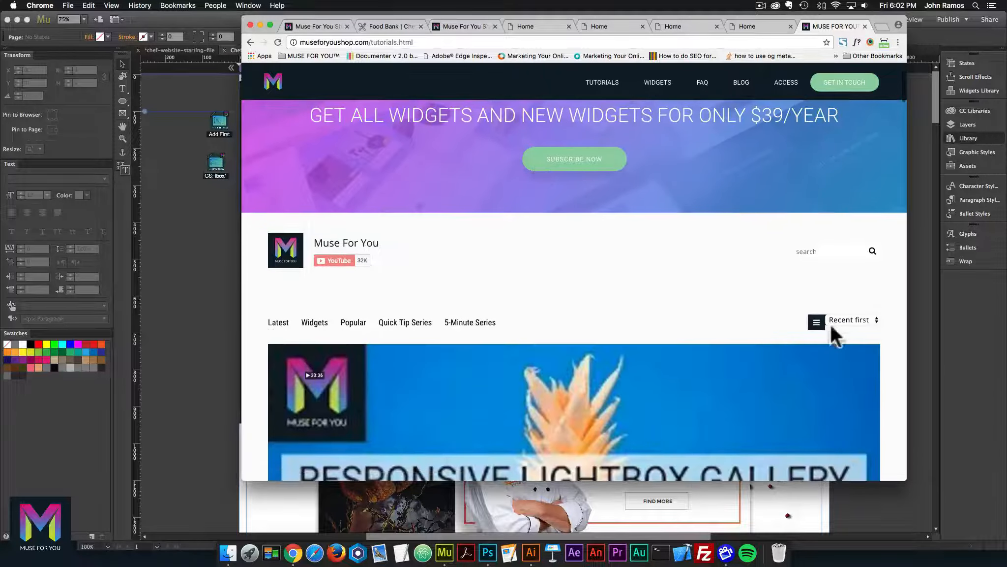
click(289, 249)
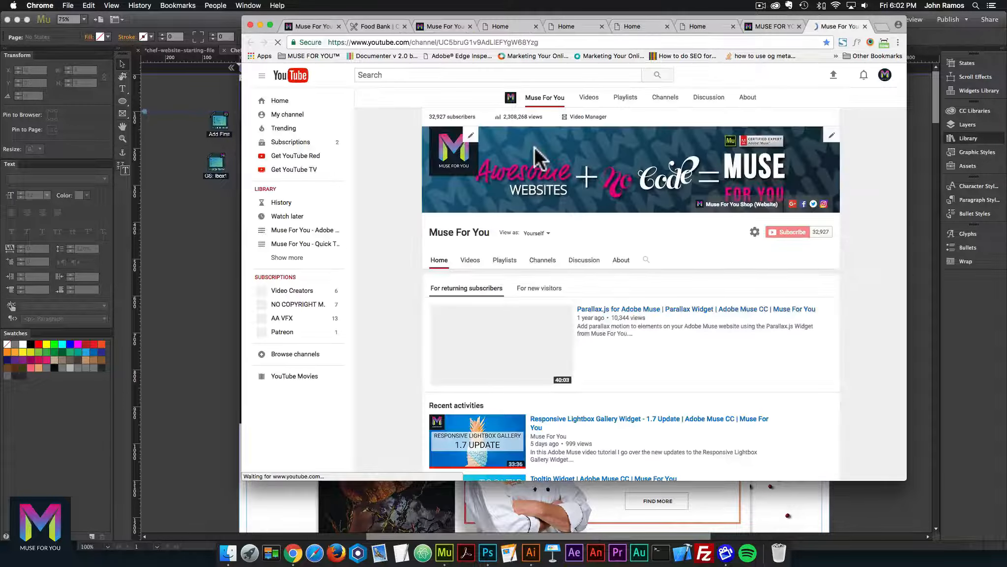
click(769, 25)
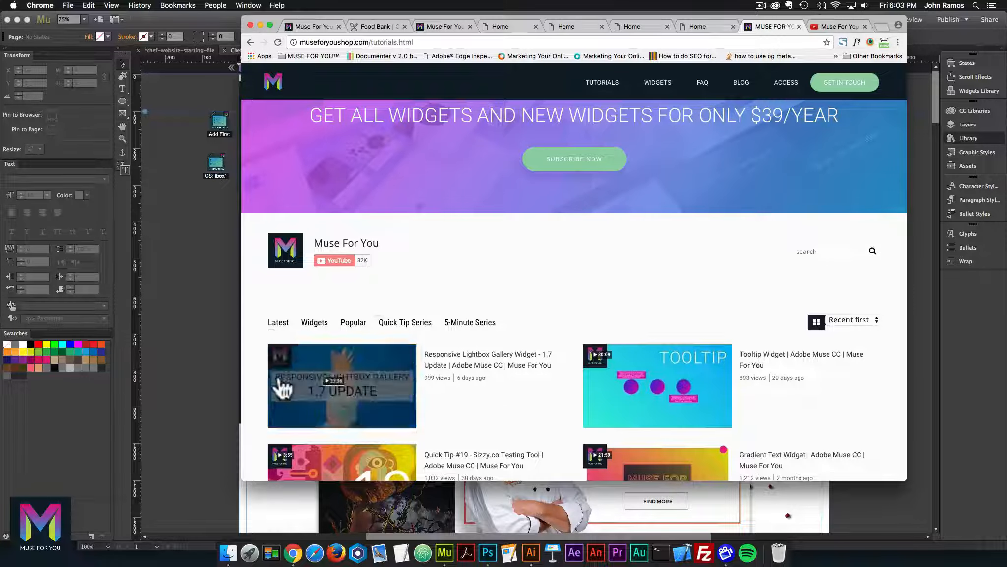
Step: Switch to Finder and open the day-17-summary folder inside the chef website course folder
click(228, 551)
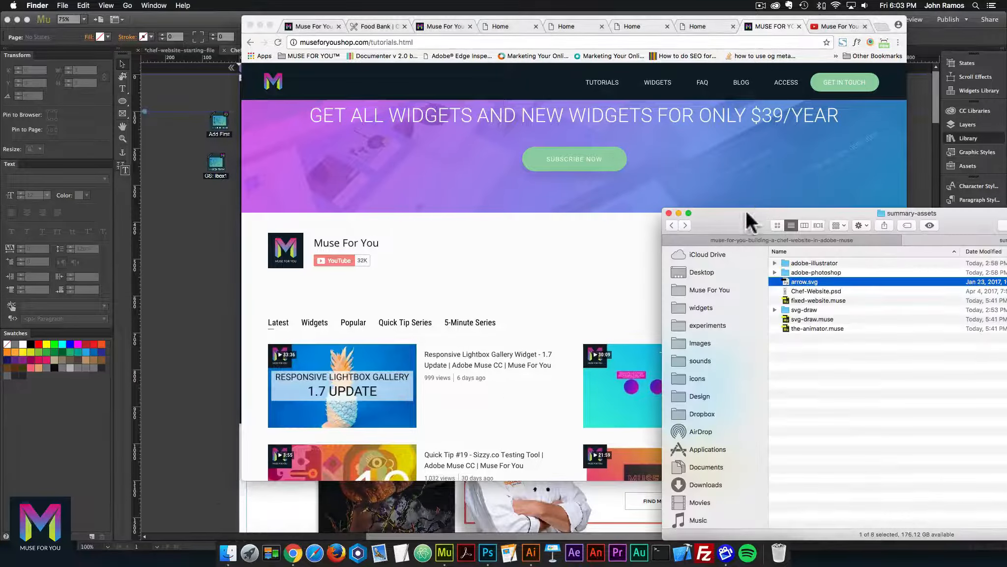
drag(746, 210, 441, 124)
click(499, 158)
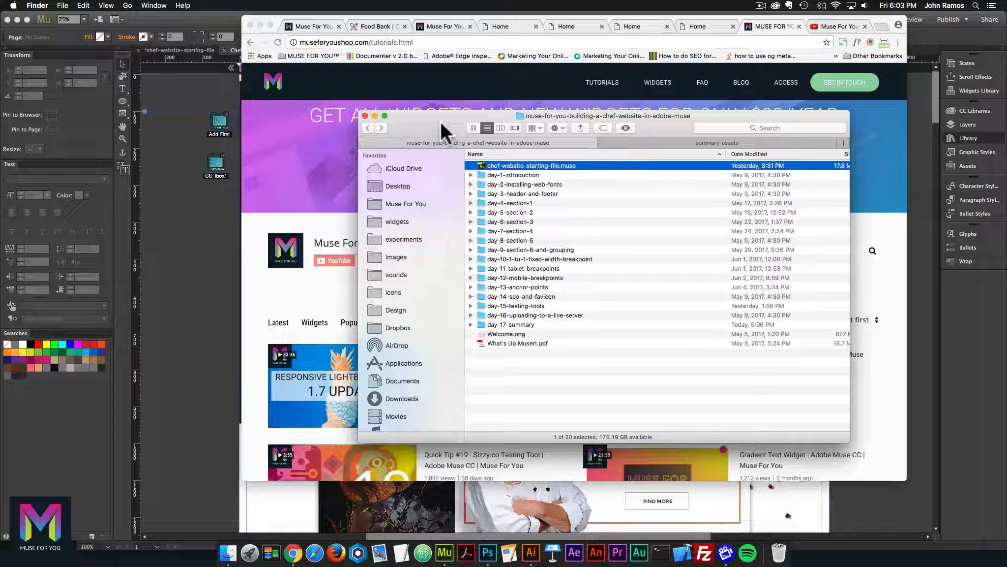
click(507, 324)
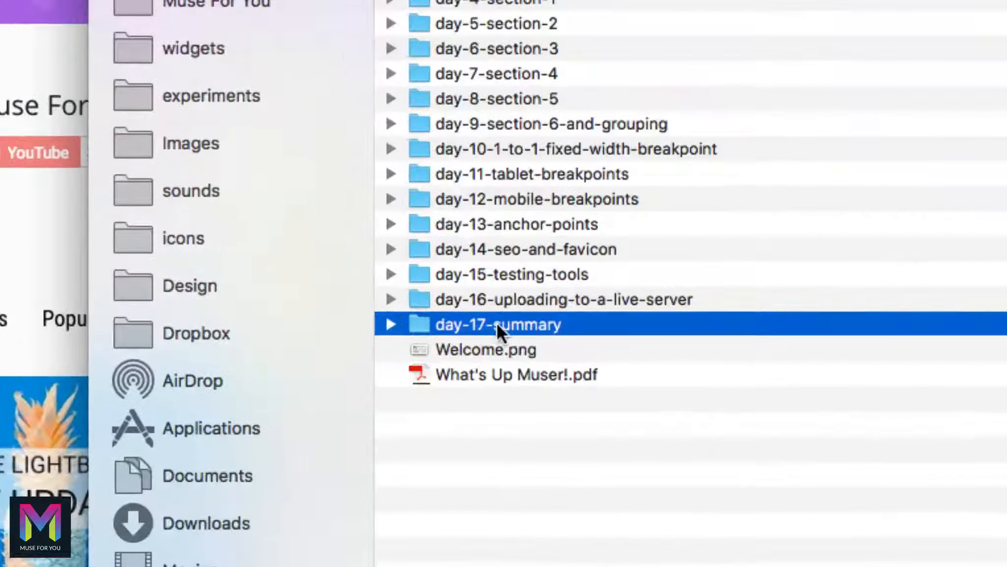
double_click(512, 325)
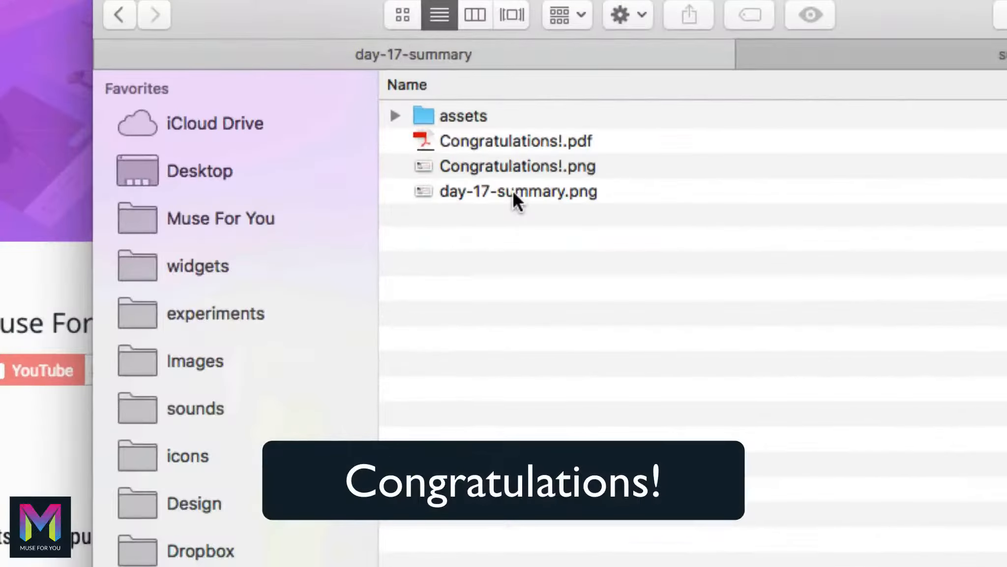
Step: View day-17-summary.png in Preview and close it
click(515, 194)
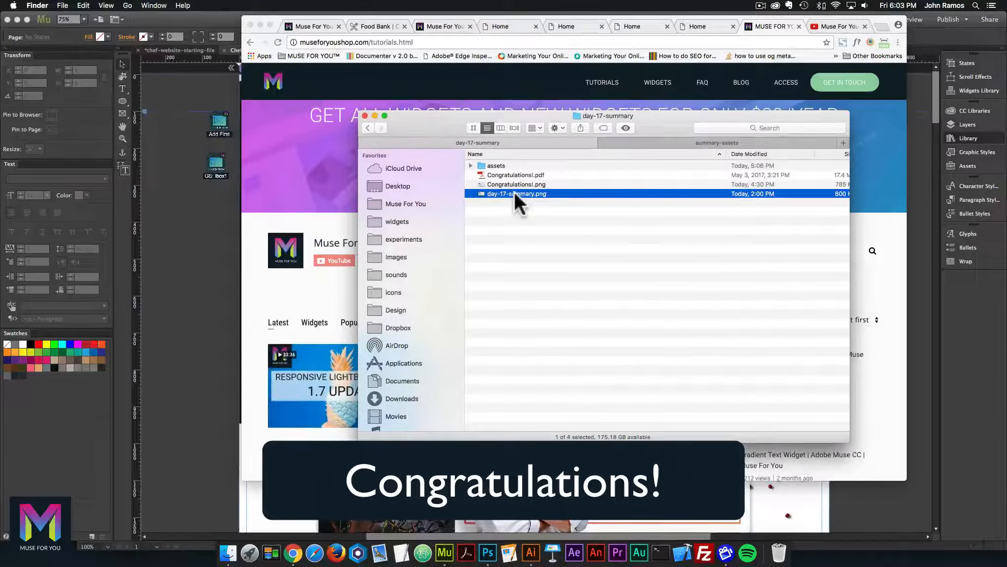
double_click(515, 194)
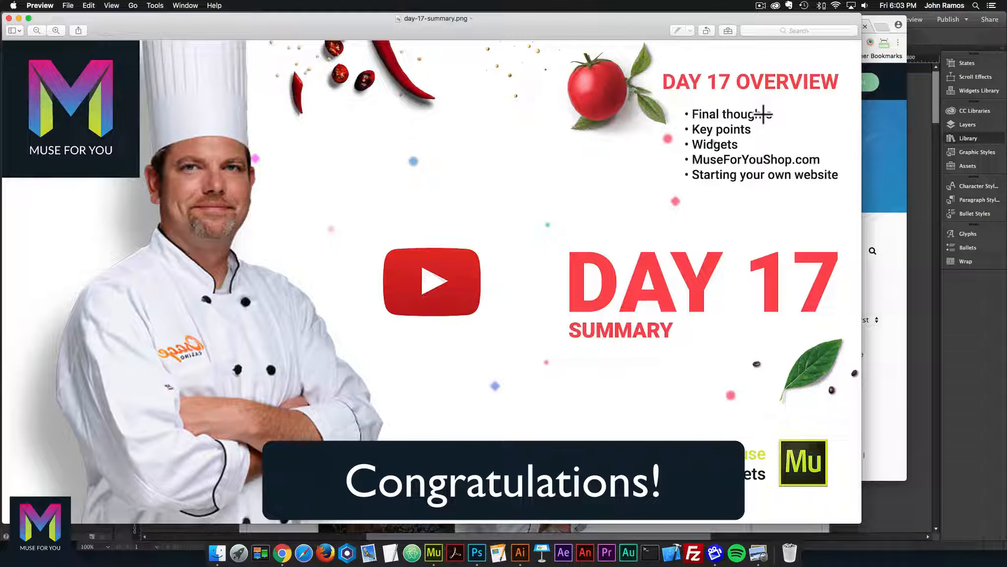
click(9, 18)
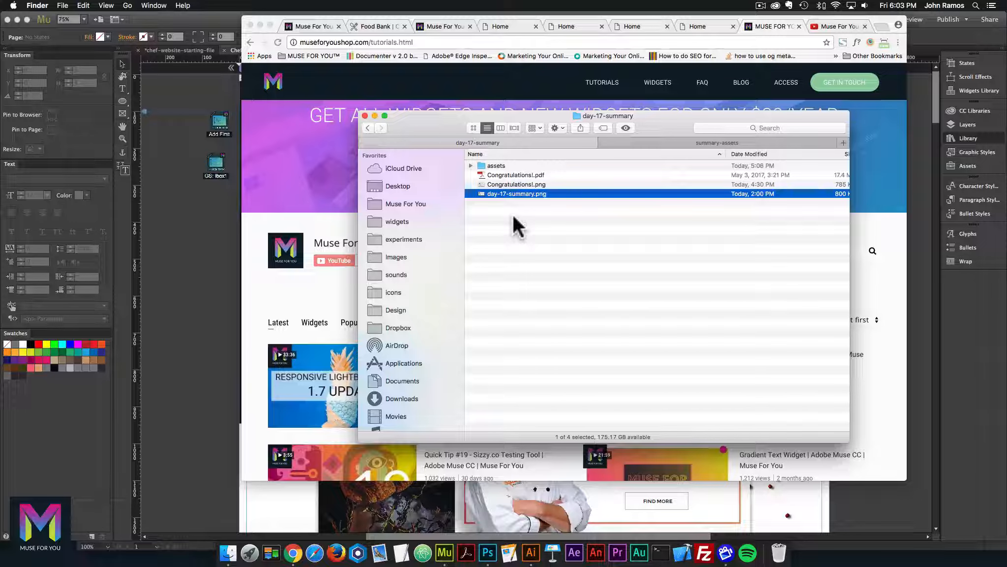
Step: View Congratulations!.png from the day-17-summary folder and close it
click(511, 184)
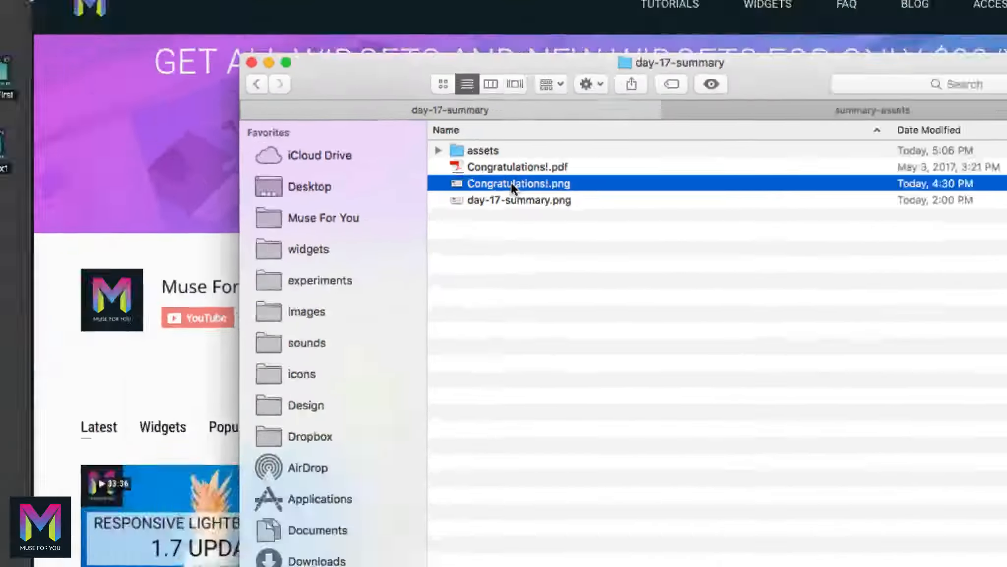
double_click(512, 183)
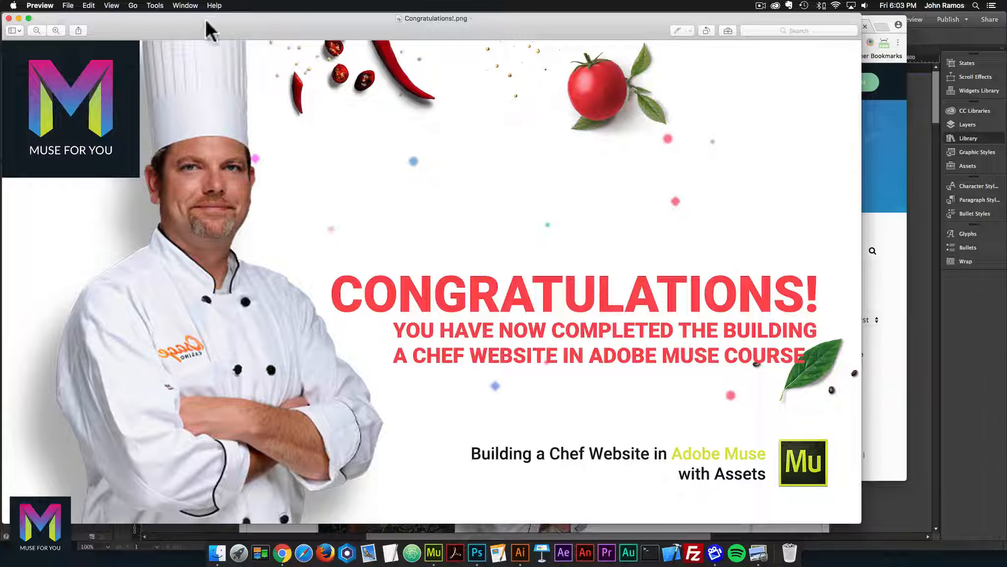
click(9, 18)
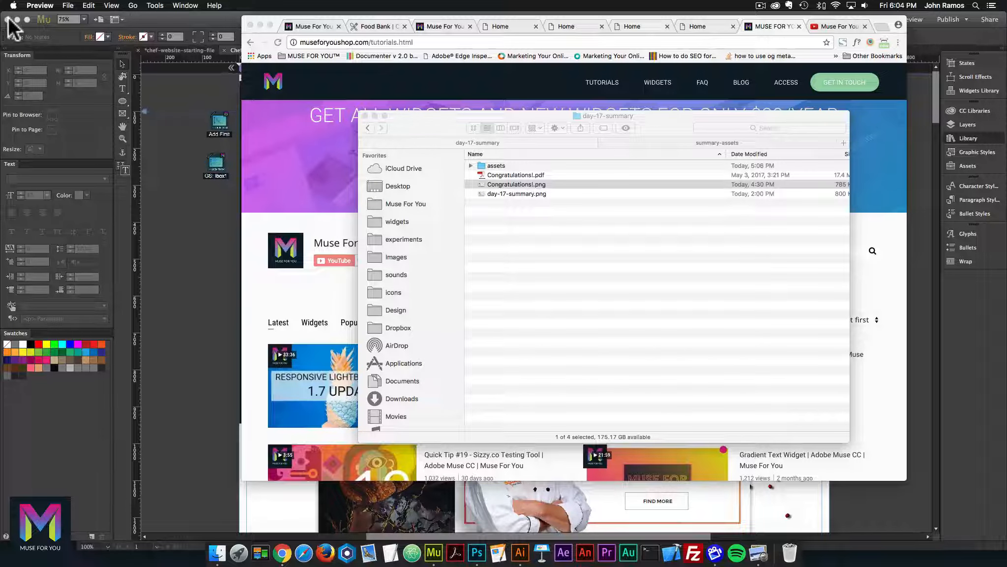
Step: Read Congratulations!.pdf in Acrobat, close it, and shift the Finder window slightly
click(514, 177)
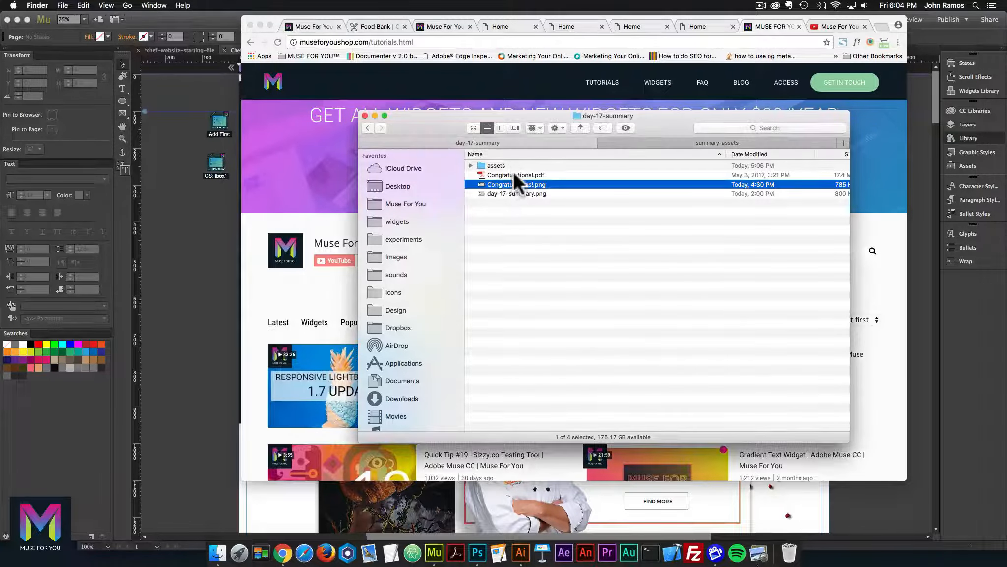
click(514, 174)
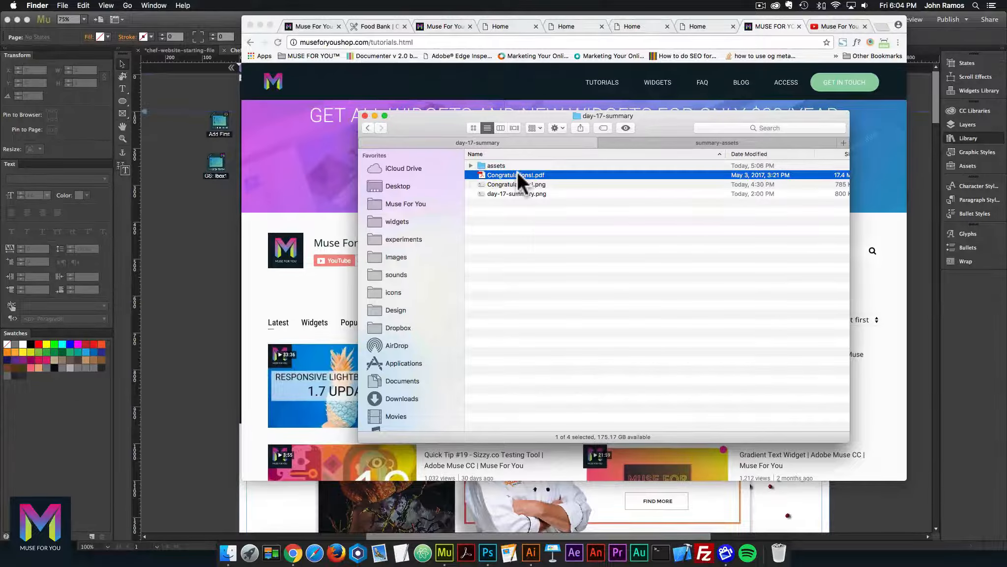
double_click(549, 175)
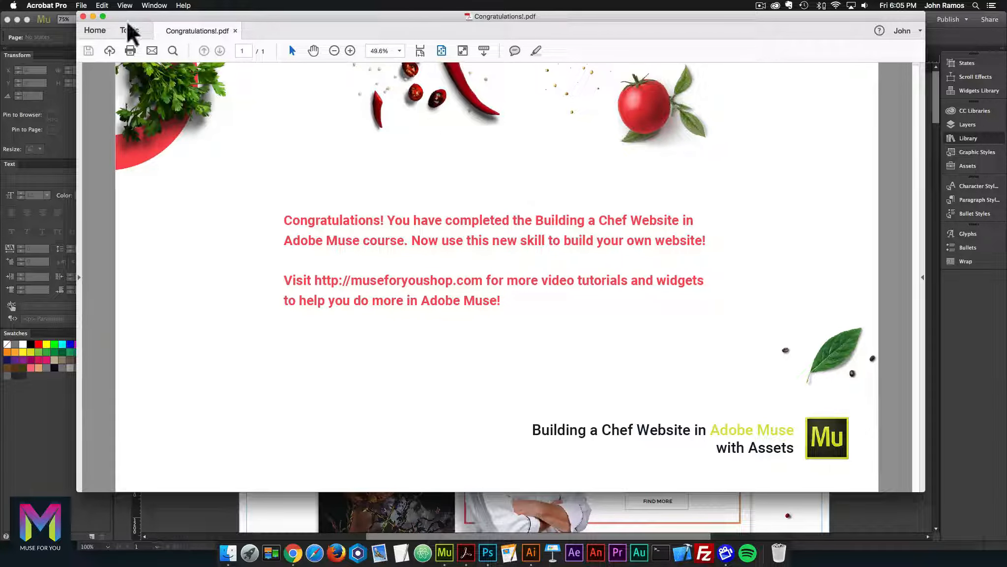
click(83, 16)
drag(603, 117, 577, 116)
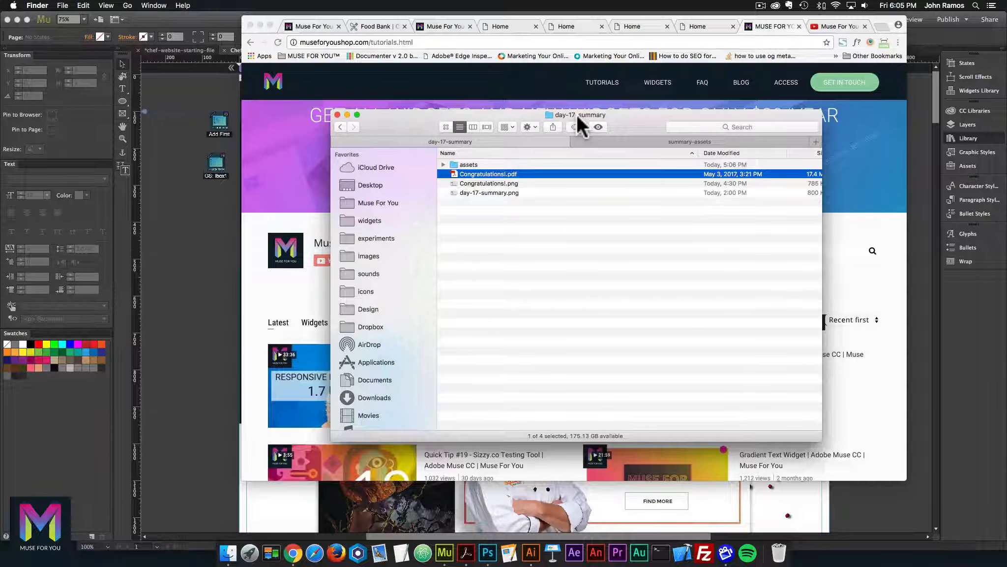